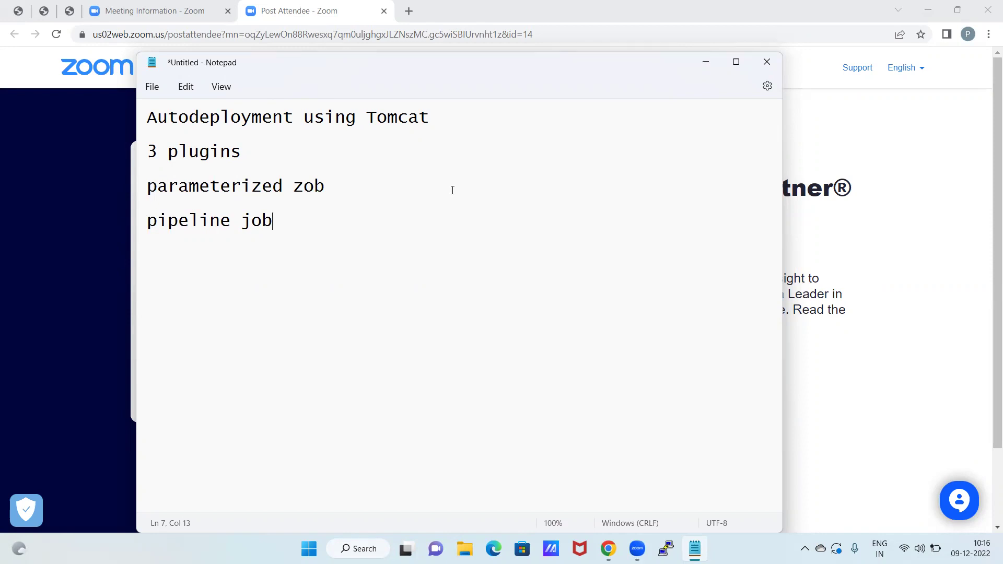
Step: Tidy the topic notes ending with 'pipeline job', then minimize Notepad and open a new Chrome tab
left_click(445, 117)
left_click_drag(155, 117, 322, 172)
left_click(356, 182)
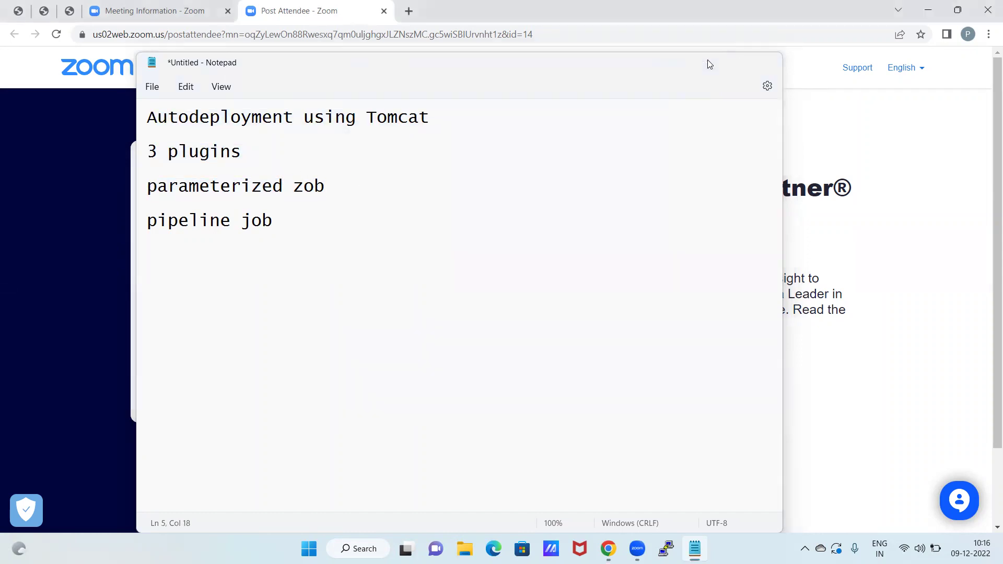
left_click(707, 62)
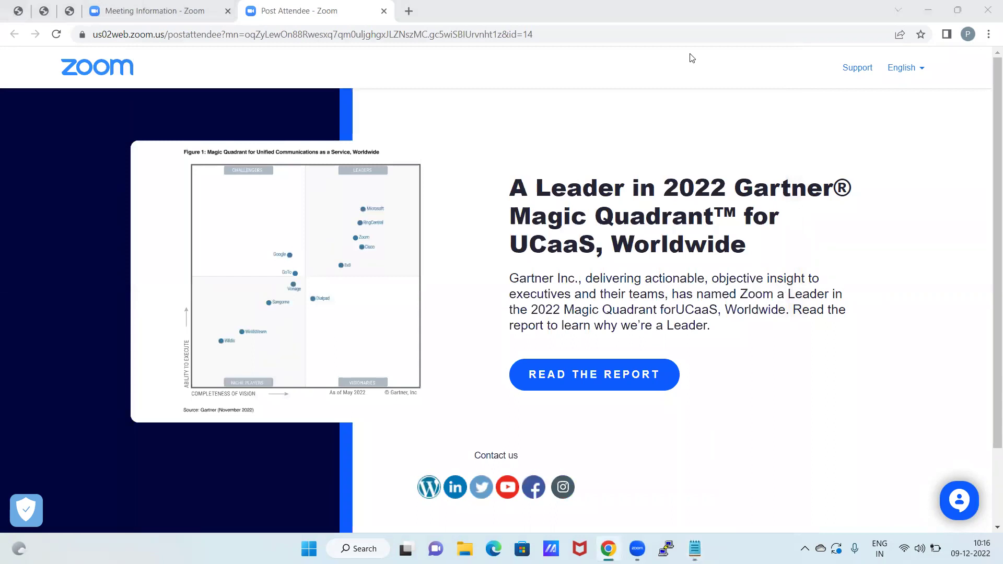
left_click(412, 10)
Step: Load aws.amazon.com and sign in as root user with the saved e-mail and password
type("aw")
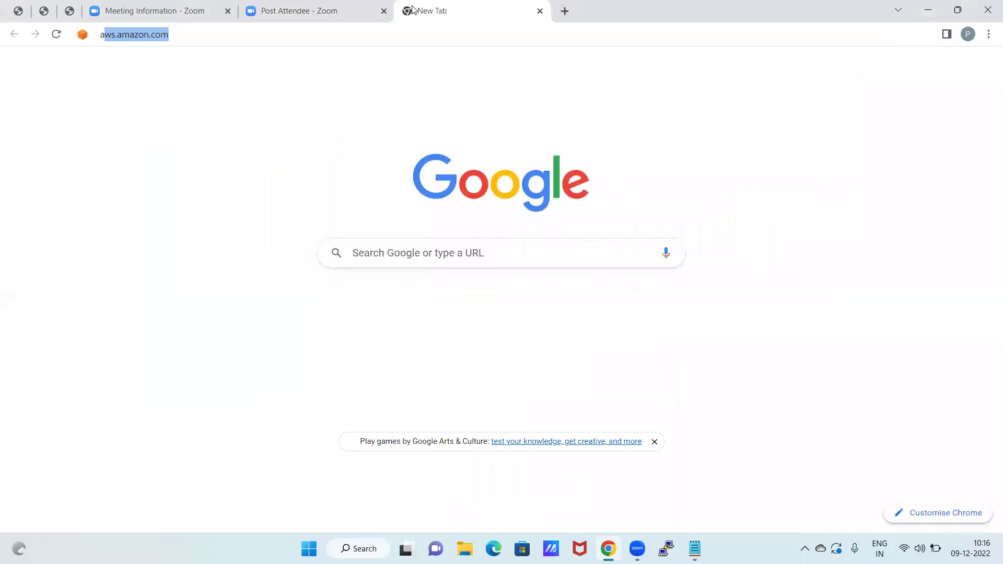
type("s")
key("Return")
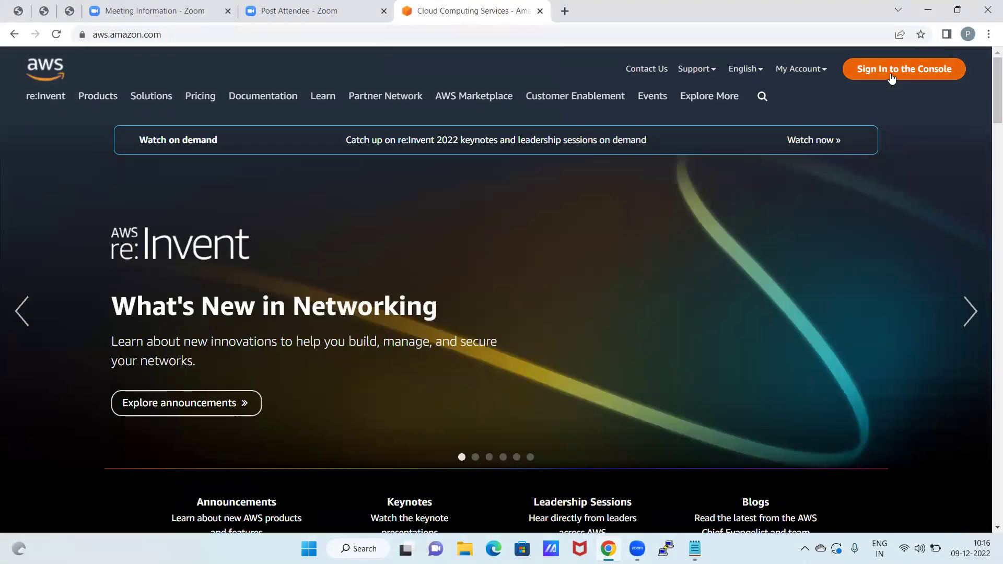
left_click(892, 77)
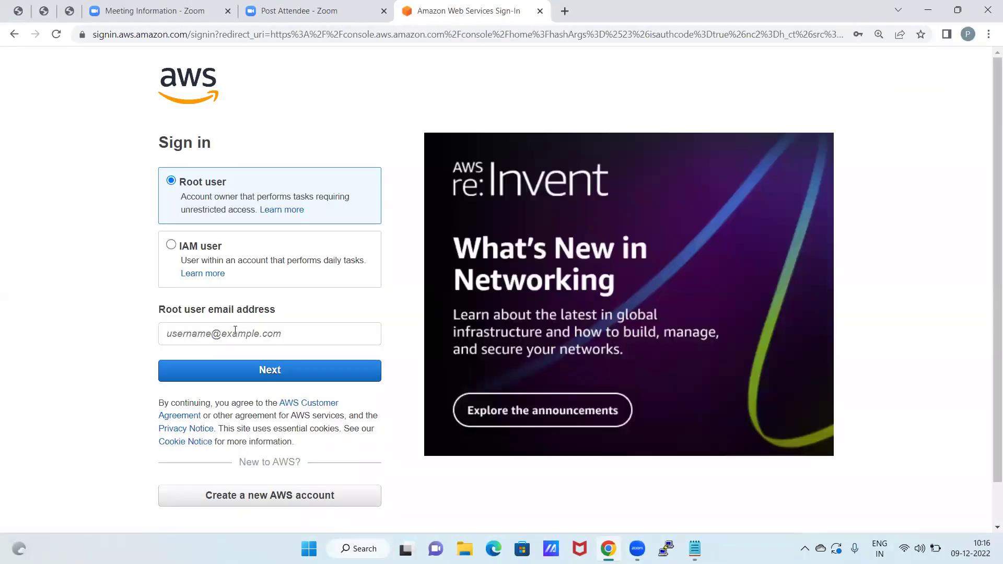
left_click(235, 331)
left_click(227, 389)
left_click(224, 371)
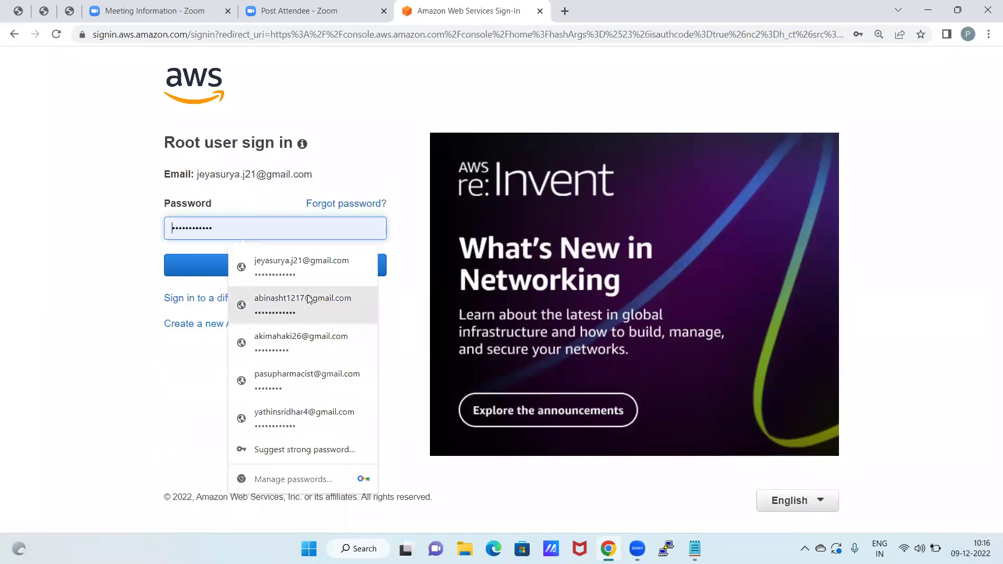
left_click(328, 271)
left_click(328, 270)
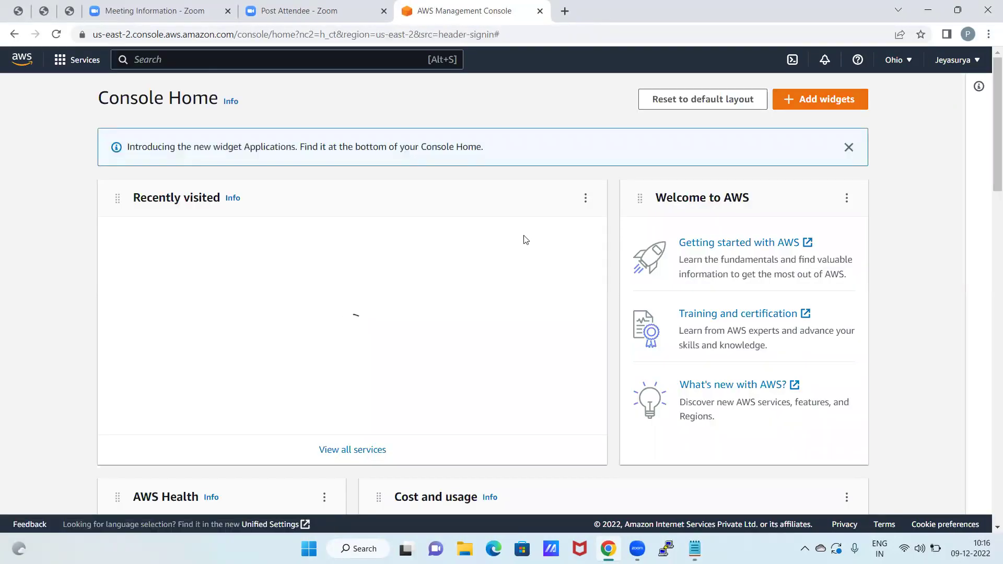
Step: Start an EC2 instance launch named 'Jenkins' using the Ubuntu AMI
left_click(149, 242)
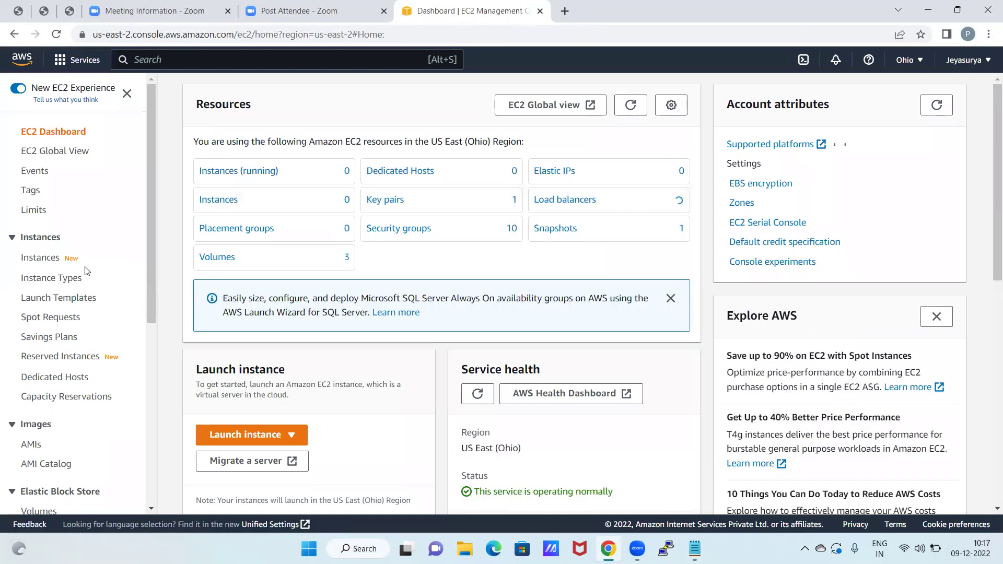
left_click(24, 259)
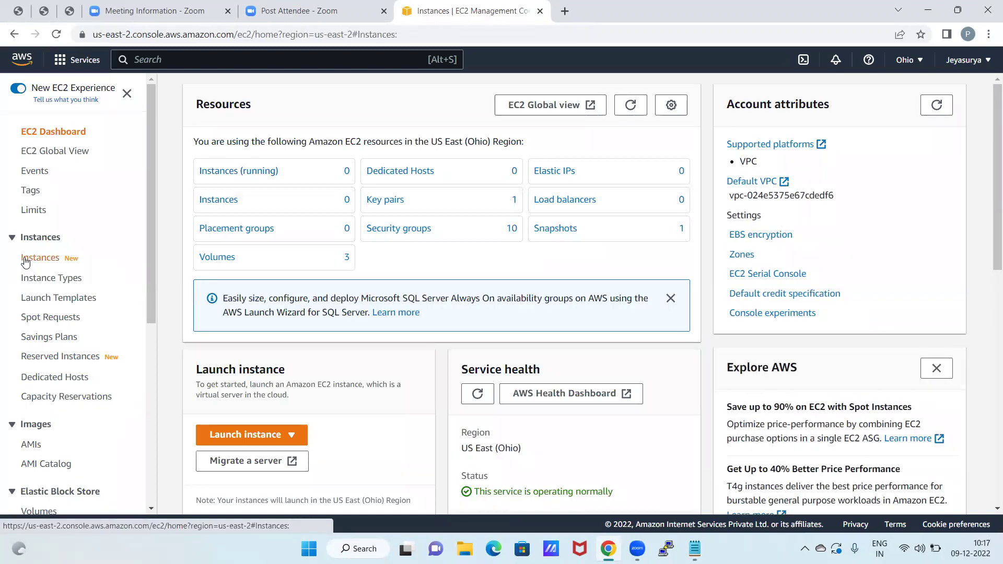
left_click(582, 205)
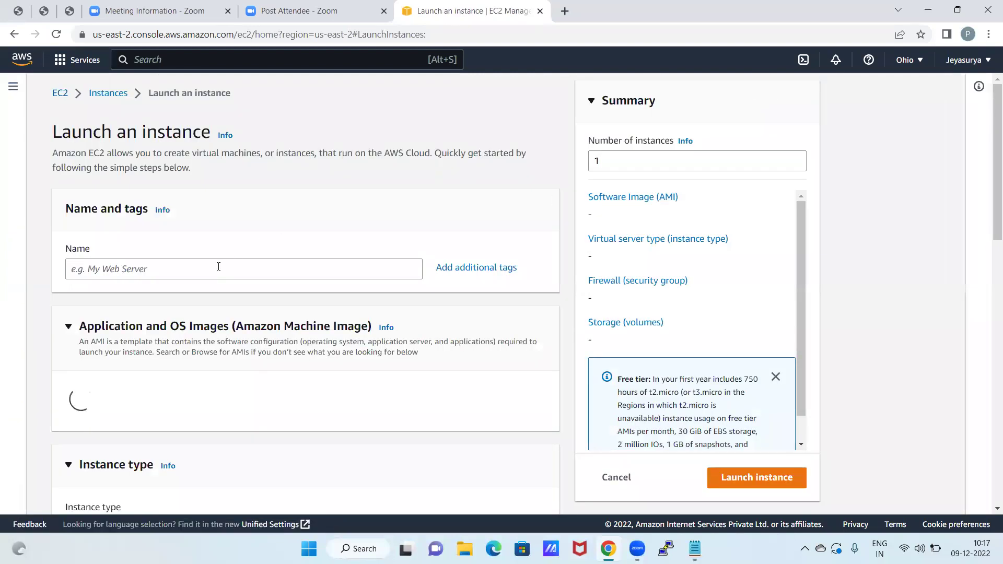
left_click(219, 267)
type("Jenkins")
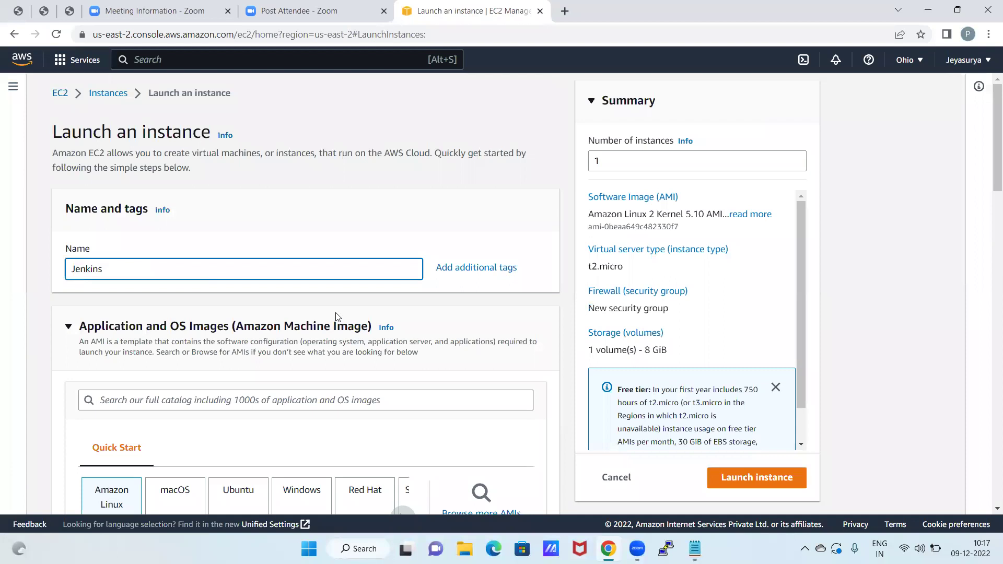
scroll(336, 317, "down", 6)
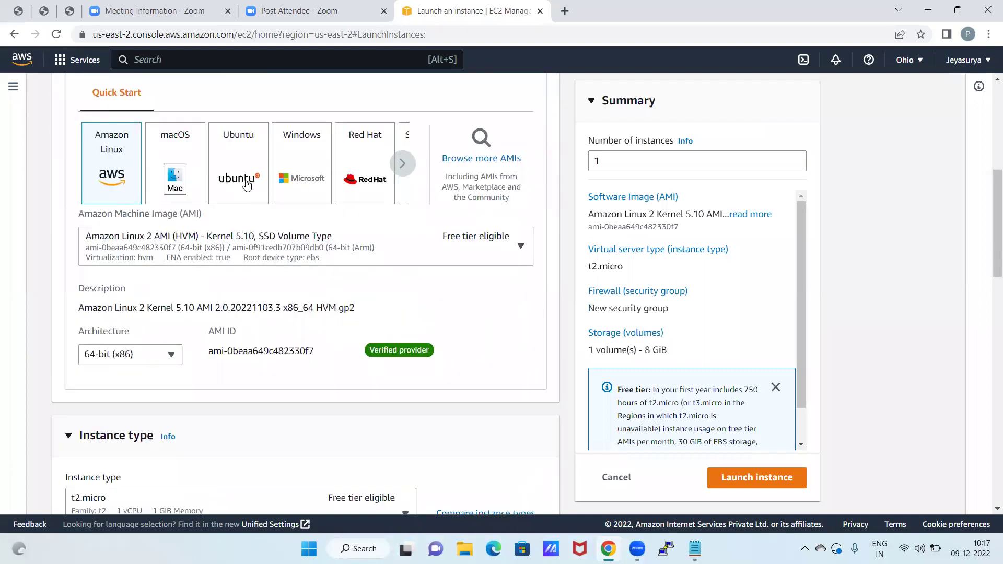
left_click(247, 185)
Step: Choose the existing key pair and the existing All-Tcp security group
scroll(305, 325, "down", 5)
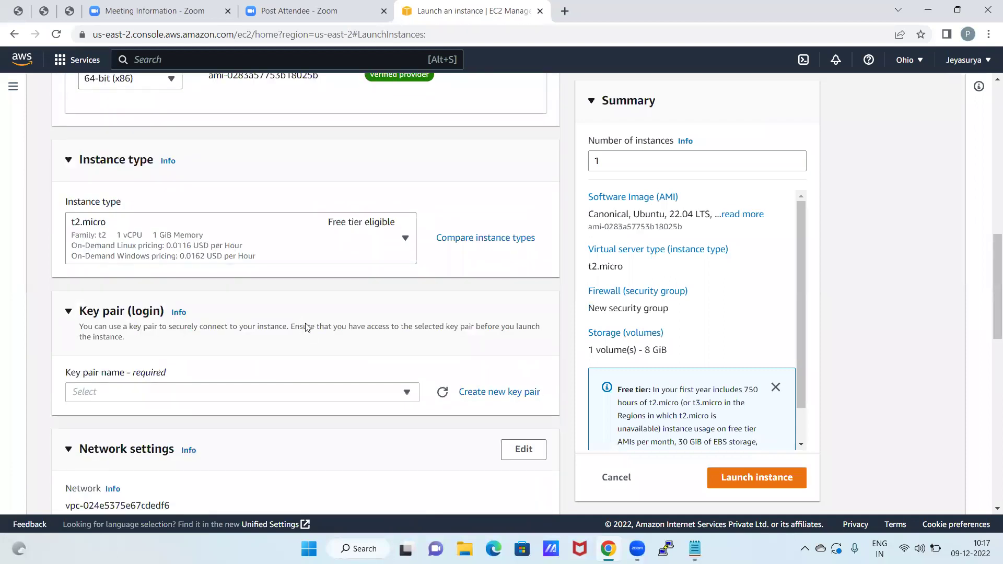
scroll(306, 327, "down", 2)
left_click(269, 308)
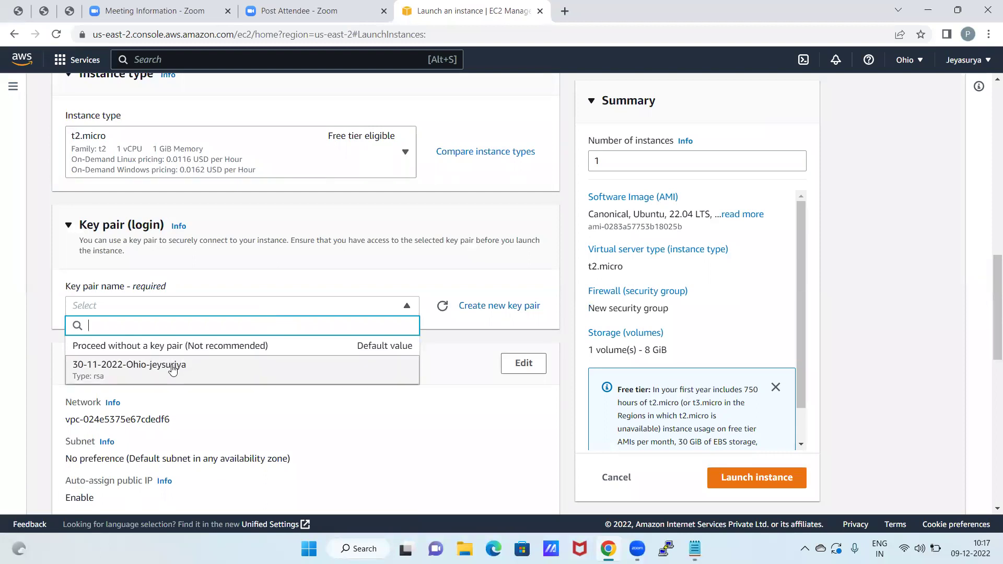
left_click(173, 369)
scroll(172, 362, "down", 5)
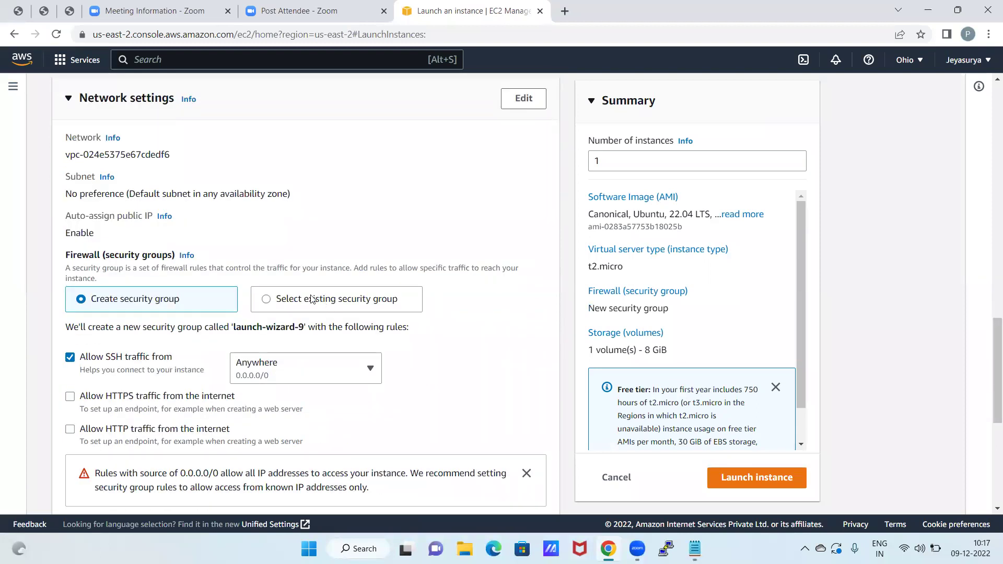
left_click(311, 299)
left_click(140, 349)
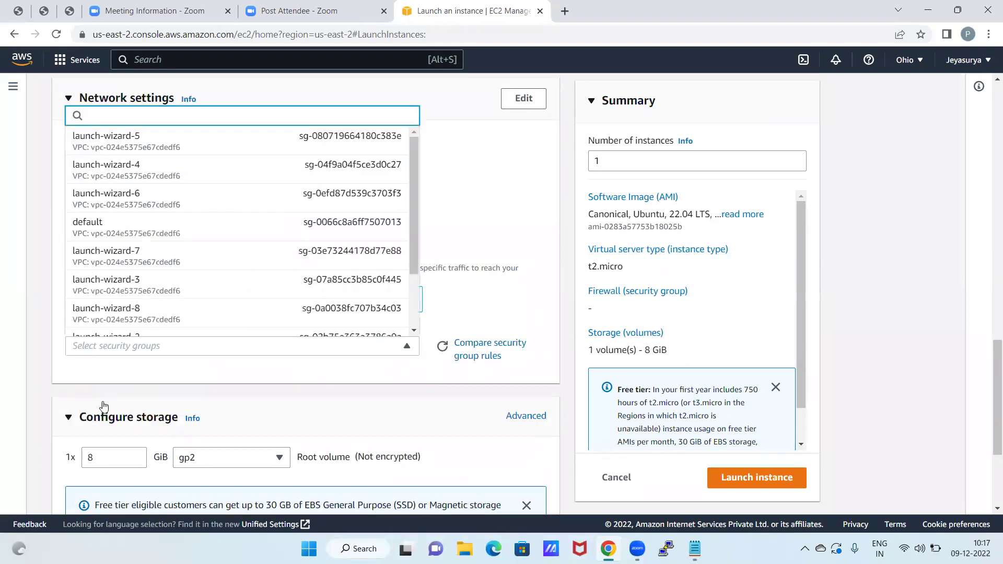
scroll(139, 262, "down", 2)
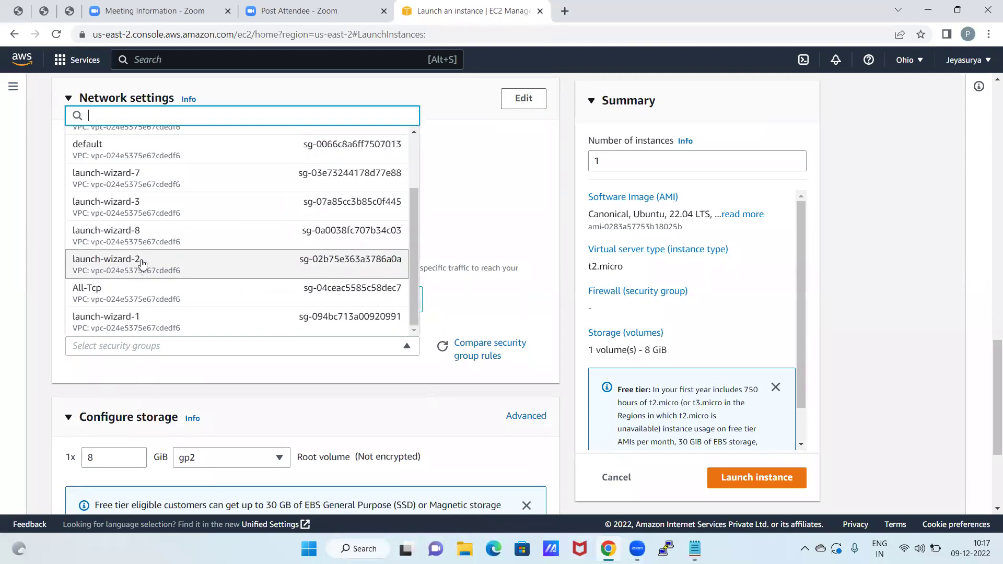
left_click(119, 290)
Step: Set the root volume to 30 GiB, launch the instance, and go to the instances list
scroll(128, 293, "down", 3)
left_click(107, 275)
key("BackSpace")
type("30")
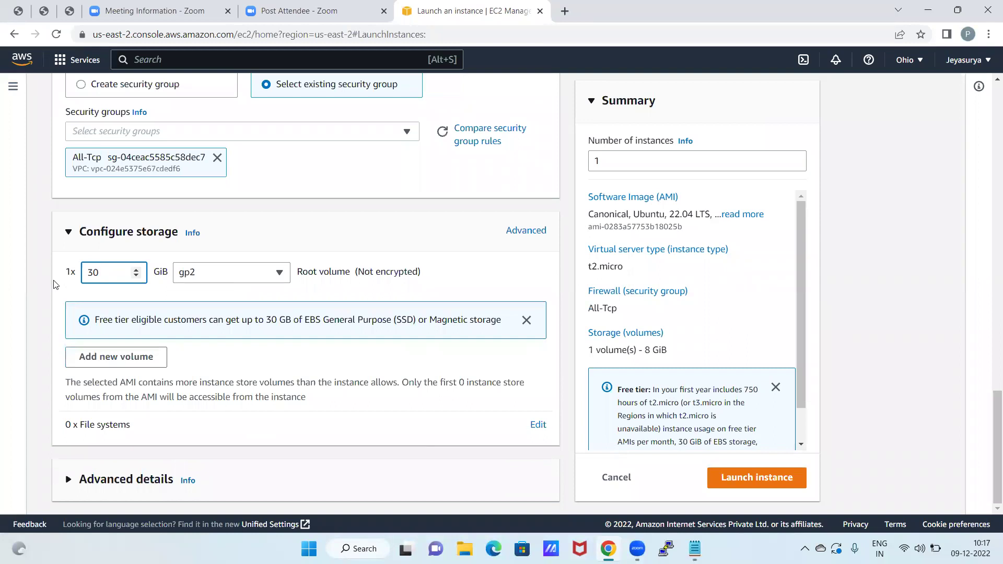
left_click(747, 477)
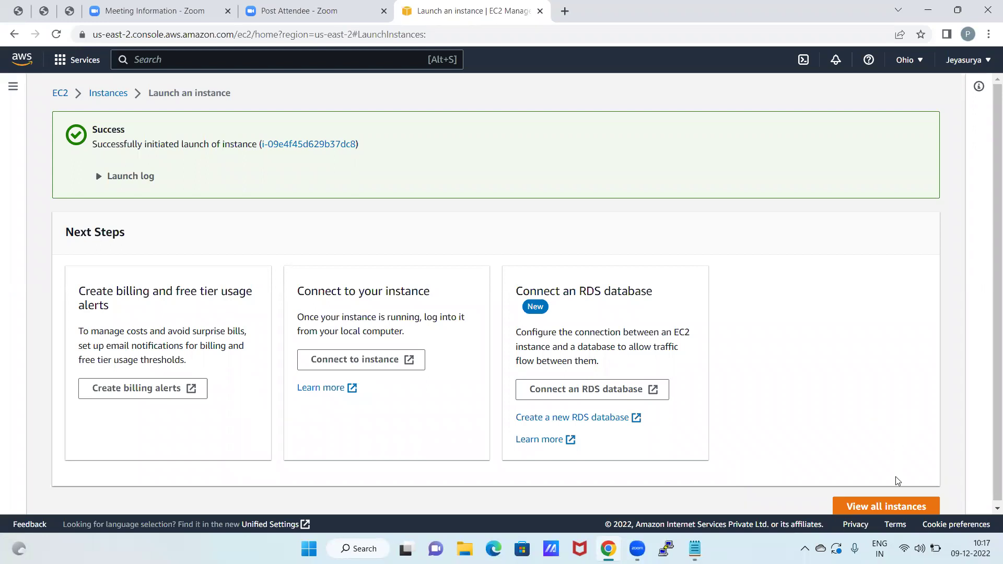
left_click(897, 505)
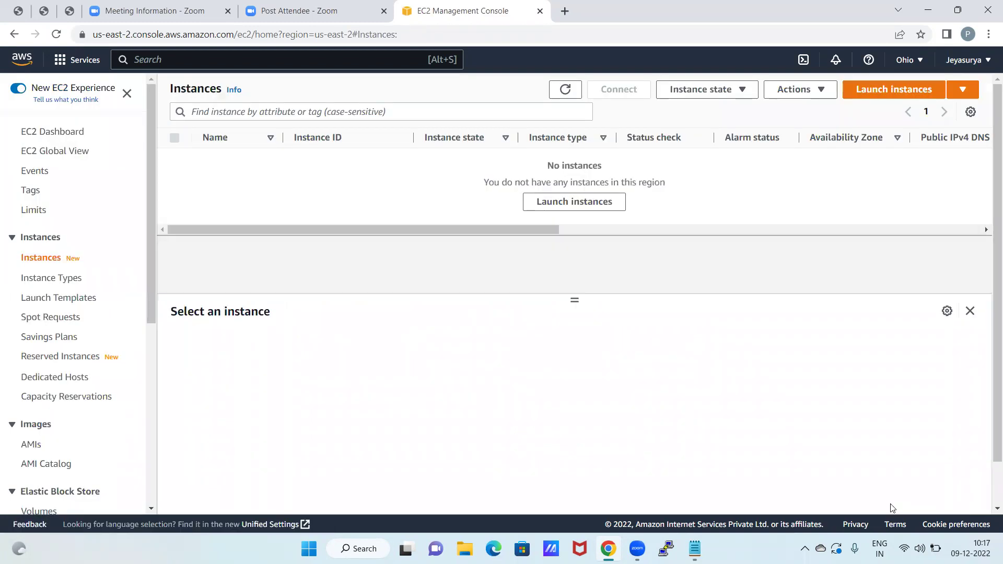
Step: Refresh the instances list until the Jenkins t2.micro instance shows as Running in us-east-2c
left_click(562, 95)
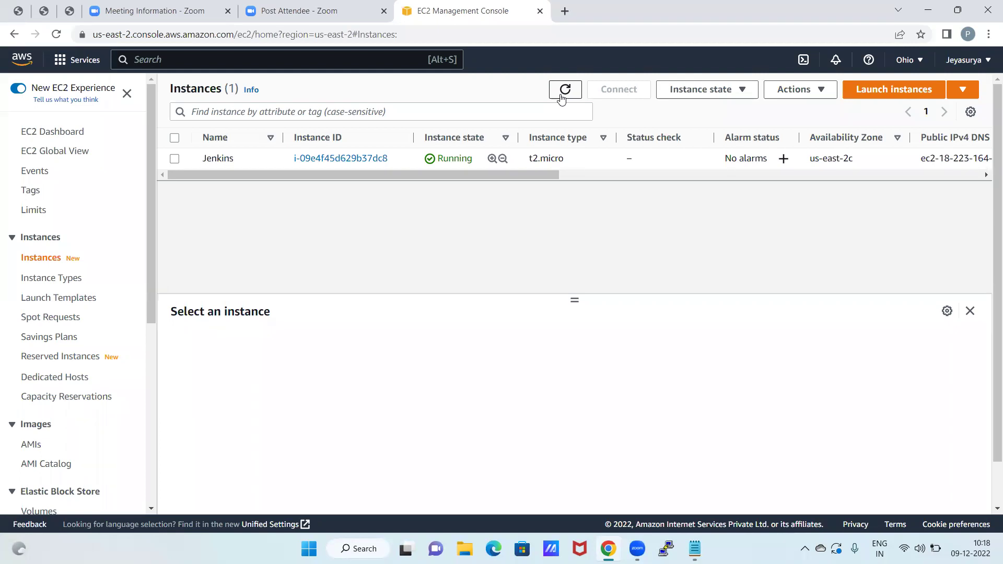
left_click(565, 92)
Step: Keep refreshing the instances list while the Jenkins instance's status checks initialize
left_click(566, 91)
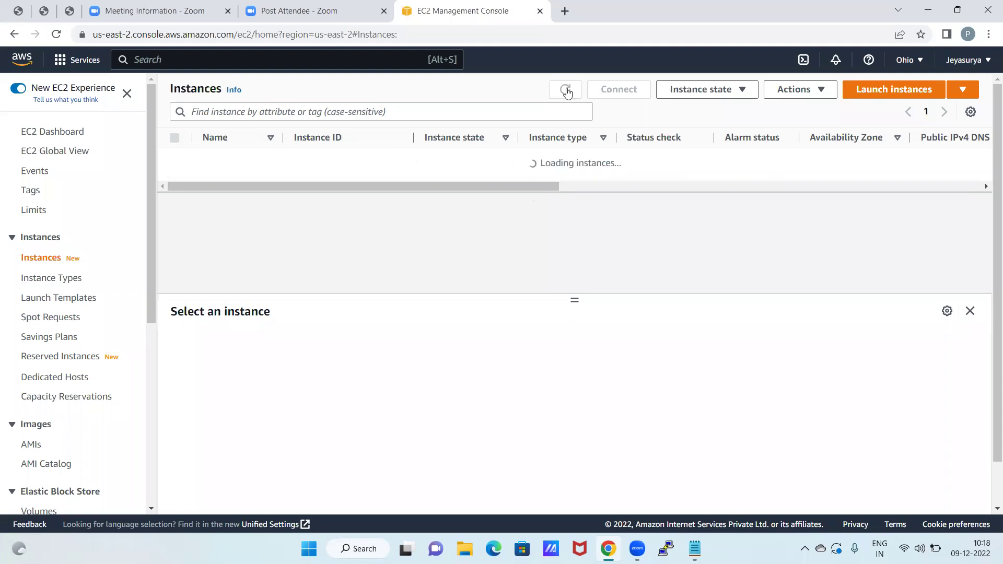
left_click(566, 91)
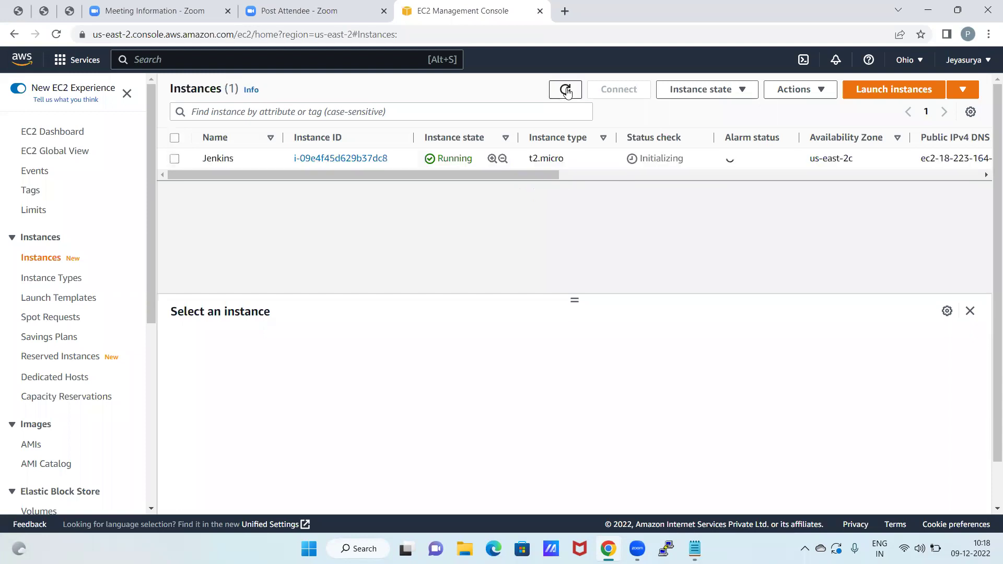
left_click(567, 92)
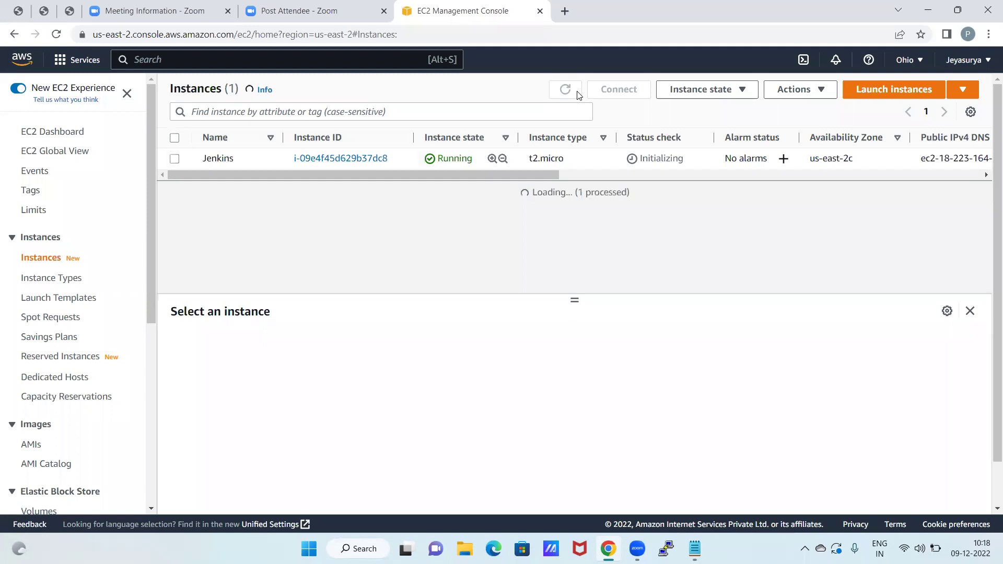
left_click(565, 92)
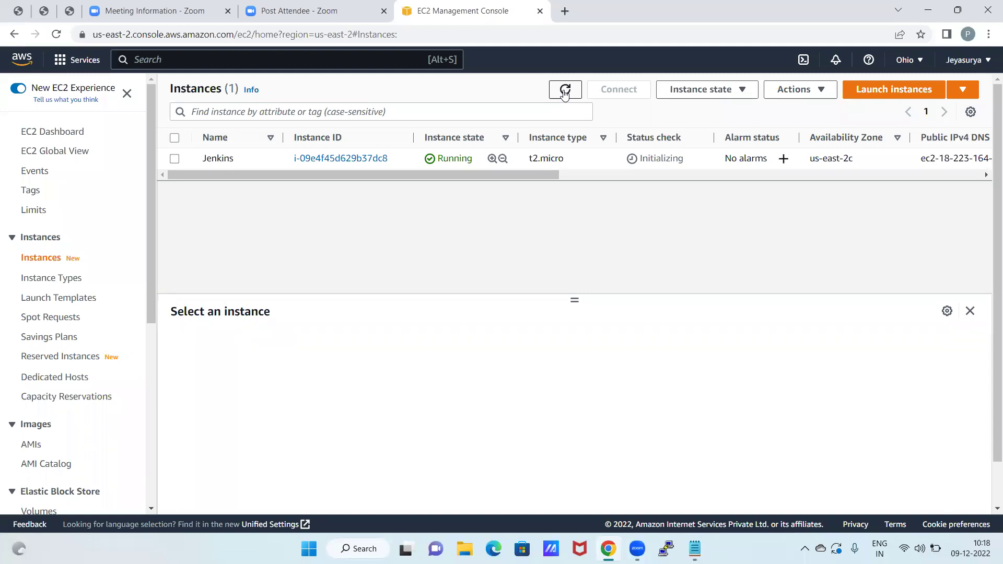
left_click(564, 92)
left_click(563, 90)
left_click(564, 90)
left_click(562, 91)
Step: Copy the Jenkins instance's public IP 18.223.164.125 into PuTTY as the host name
left_click(174, 159)
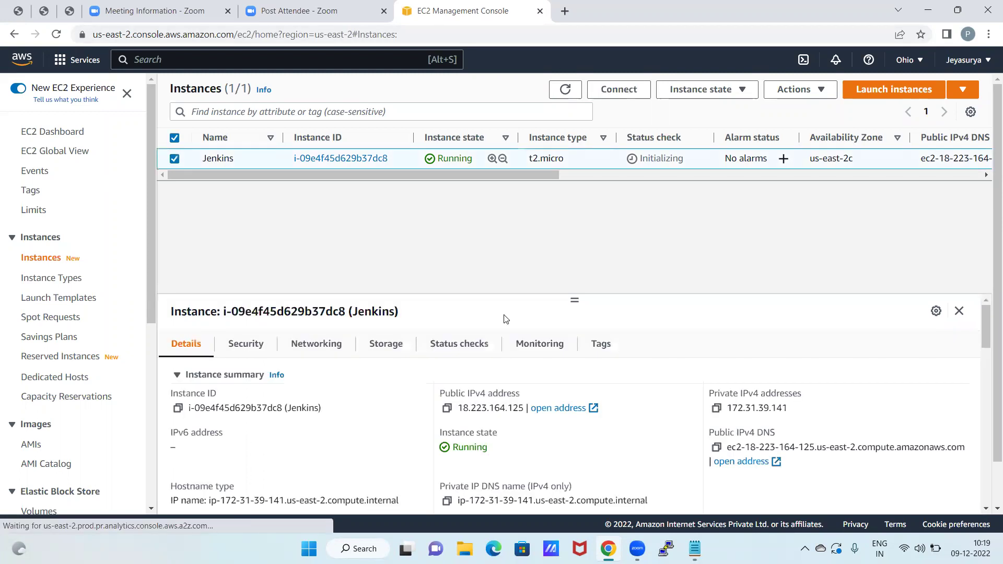
left_click(448, 409)
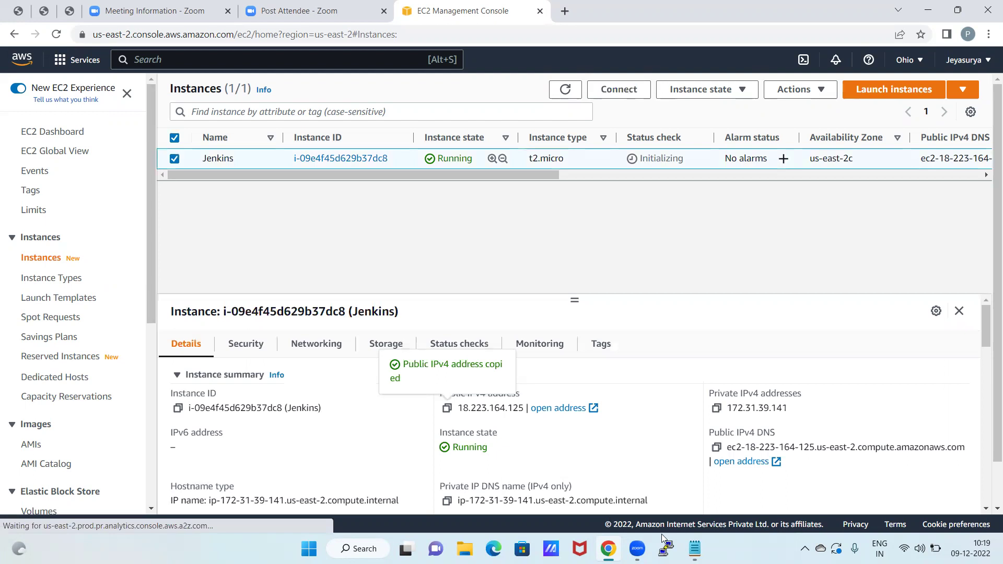
left_click(668, 549)
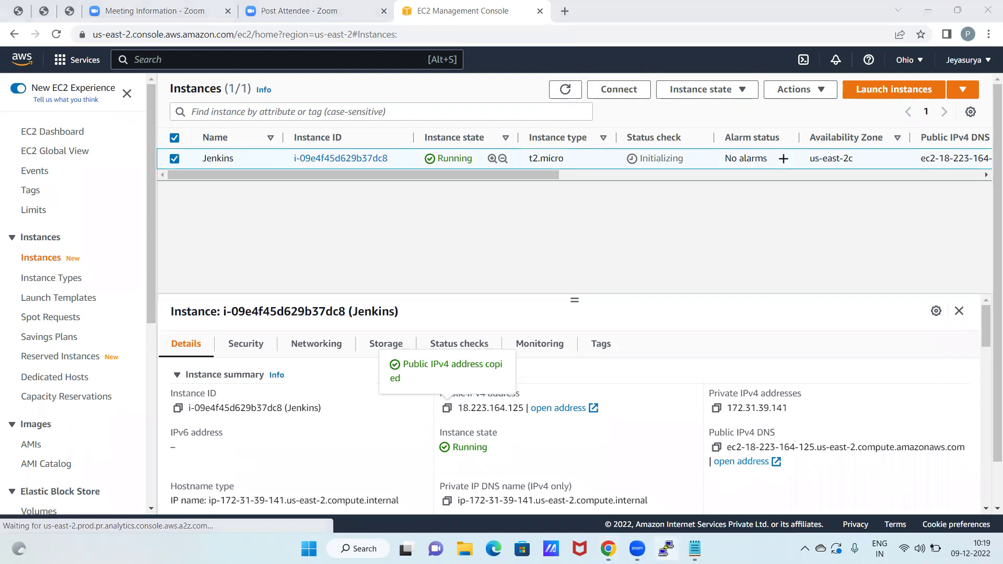
key("ctrl+v")
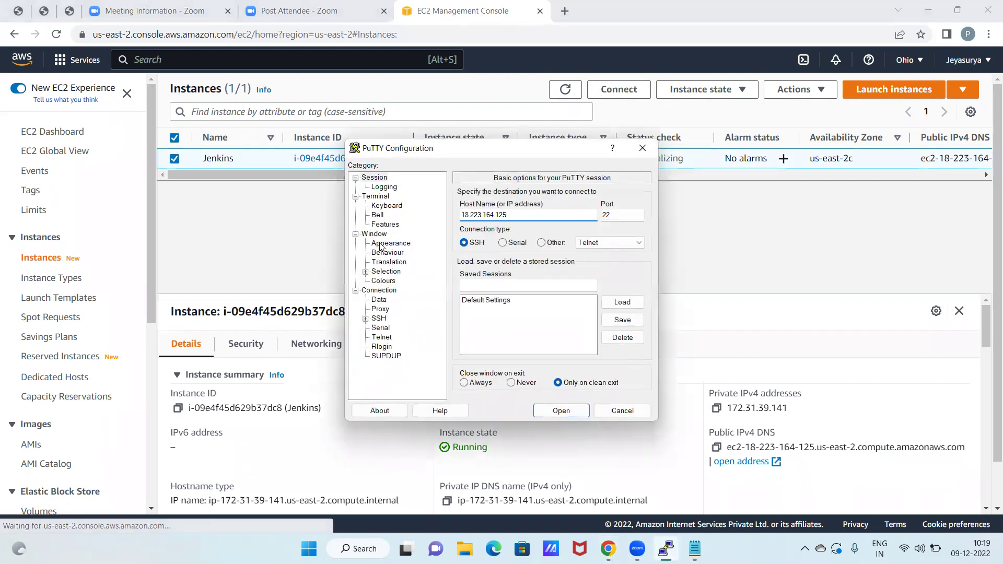
Step: Set the PuTTY terminal font to Courier New bold, 13-point
left_click(379, 244)
left_click(617, 271)
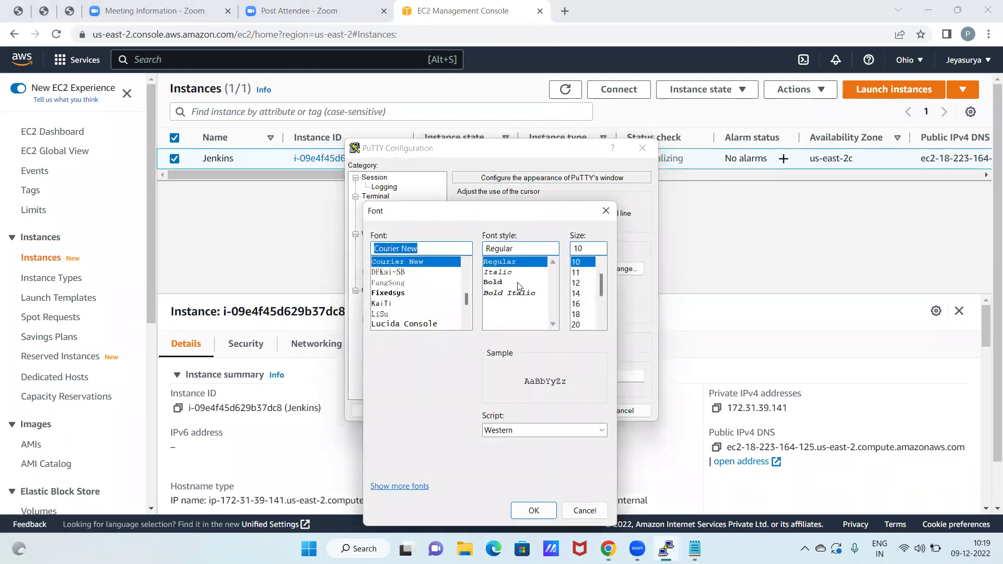
left_click(518, 282)
left_click(588, 248)
type("13")
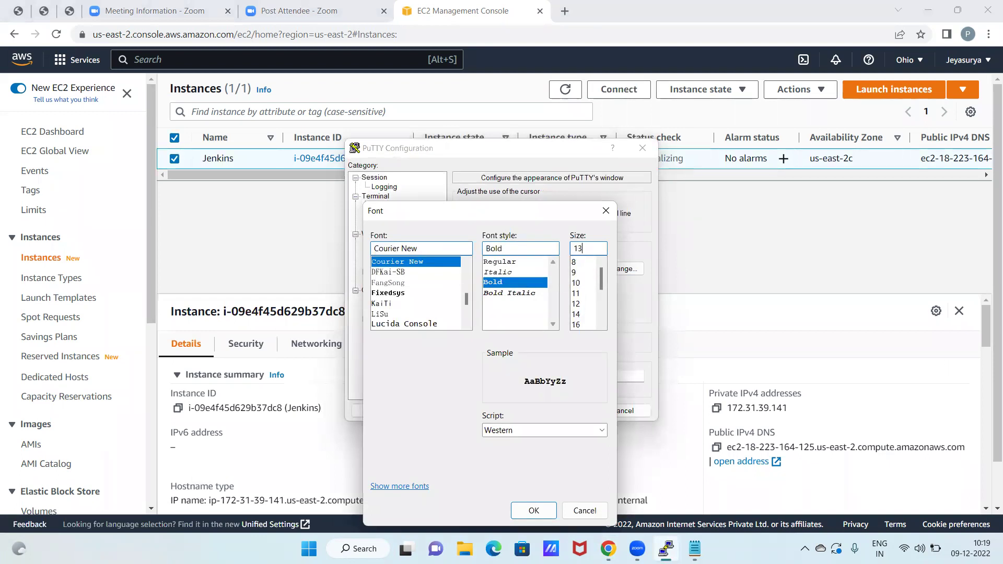
left_click(527, 512)
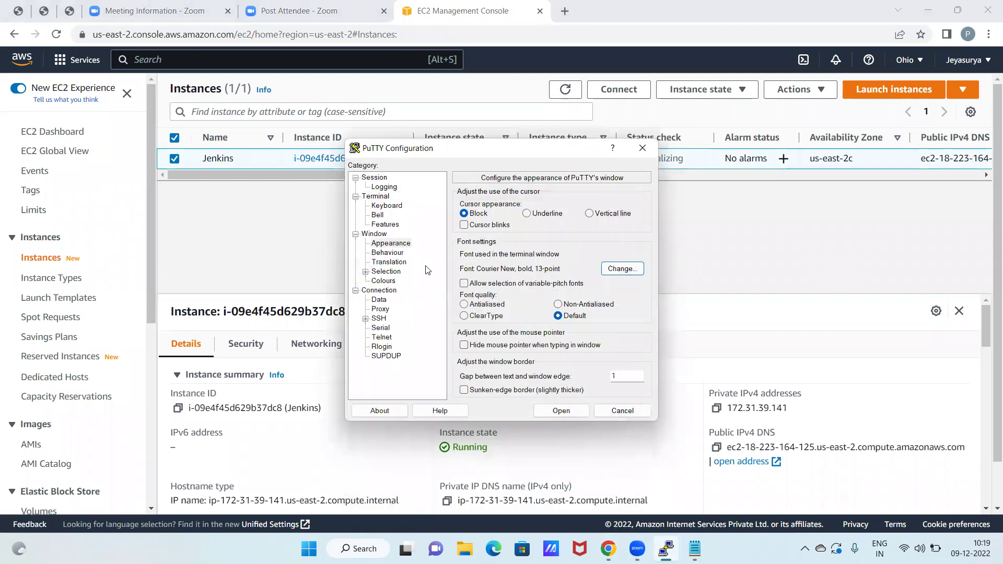
Step: Set the connection keepalive interval to 240 seconds
left_click(384, 290)
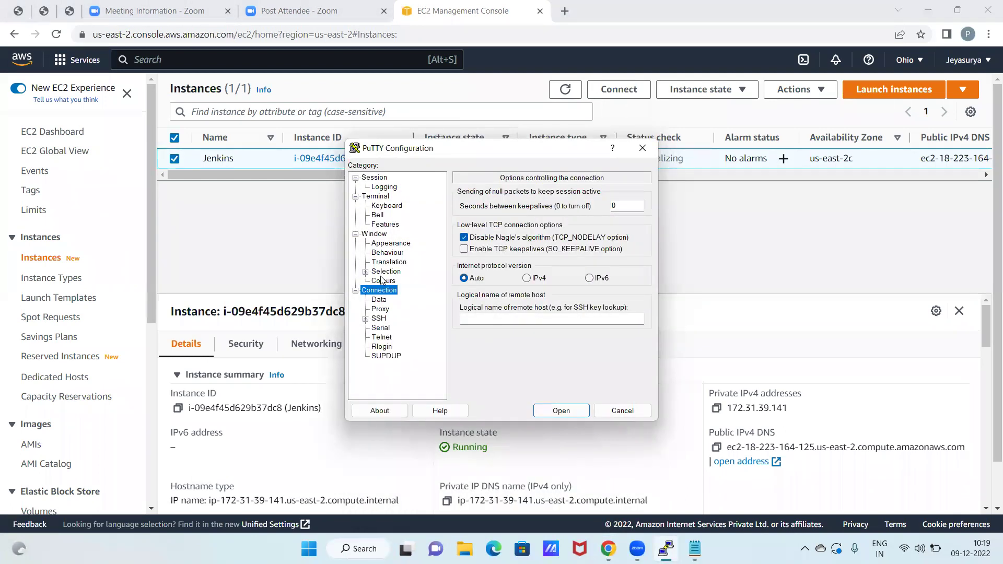
left_click(383, 281)
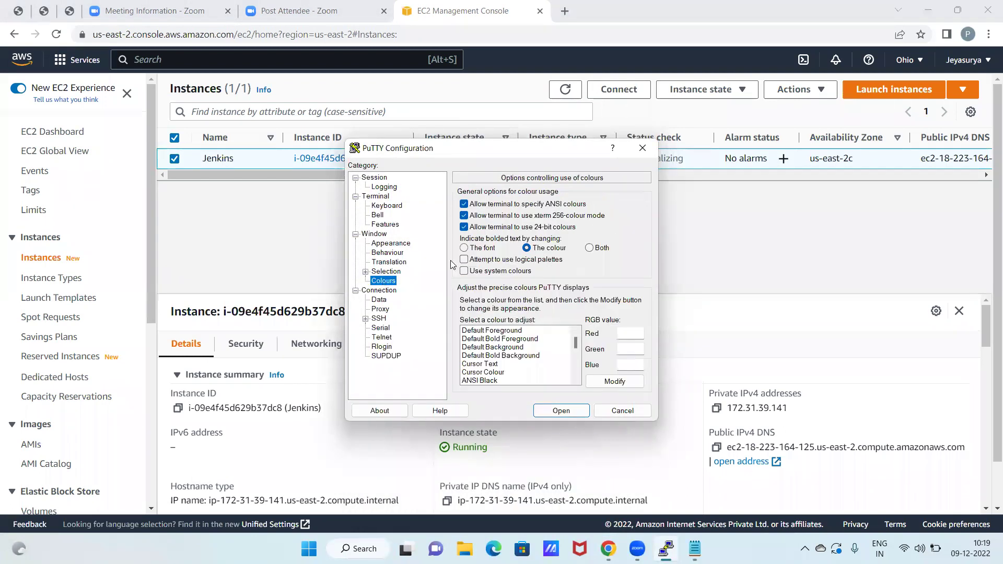
left_click(380, 289)
left_click(635, 203)
key("BackSpace")
type("240")
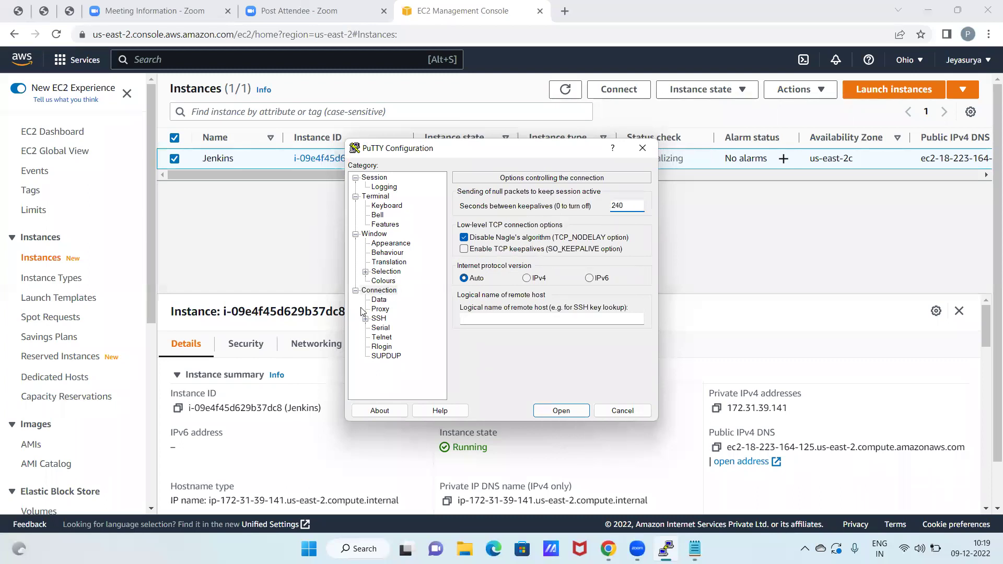
Step: Load the most recent PPK private key under SSH Auth credentials and connect
left_click(379, 318)
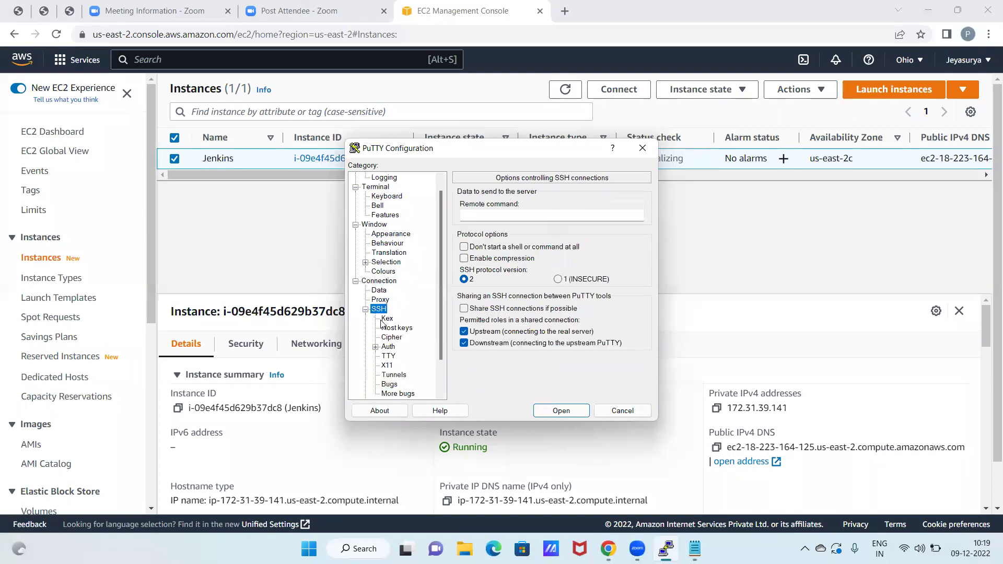
left_click(388, 346)
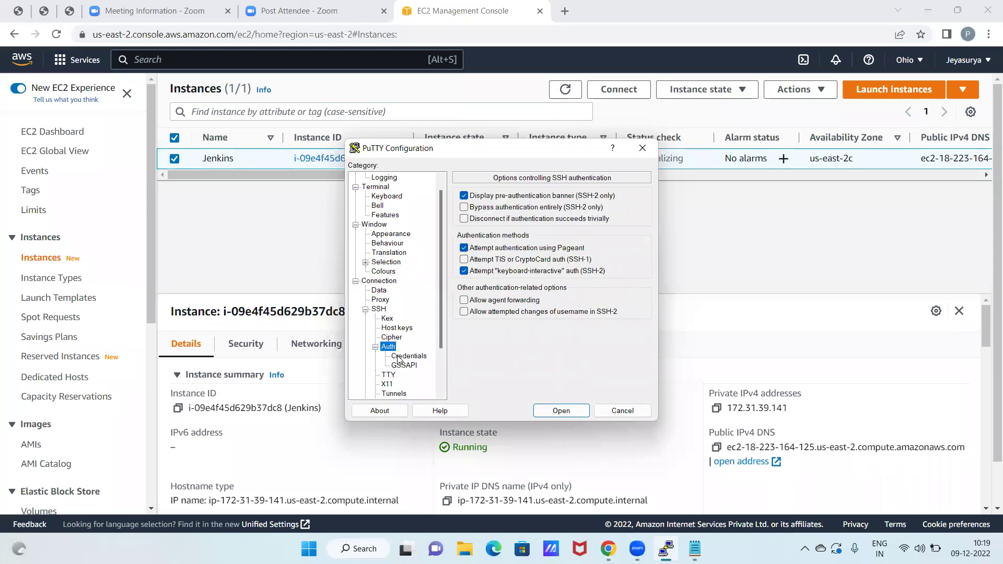
left_click(397, 356)
left_click(622, 217)
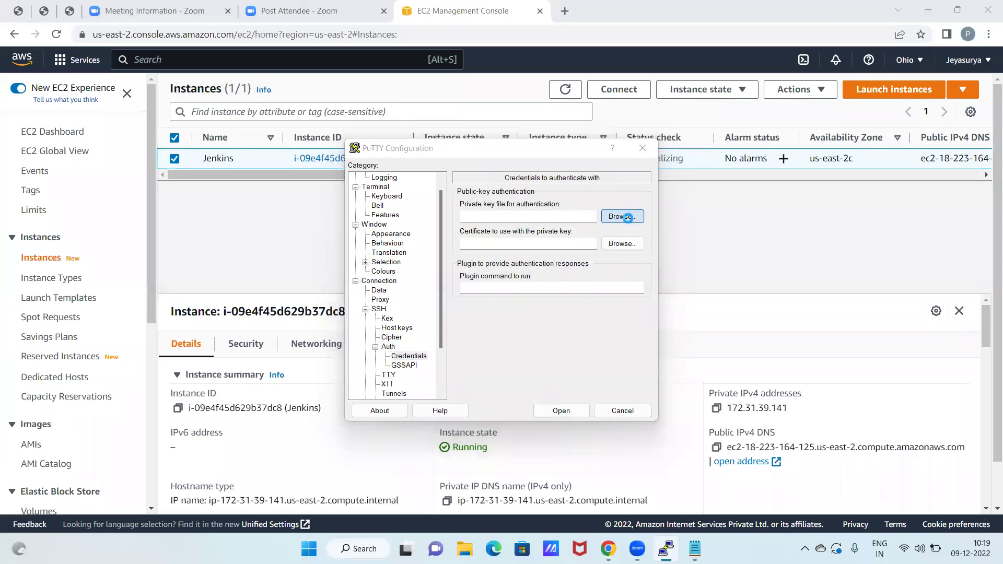
double_click(524, 279)
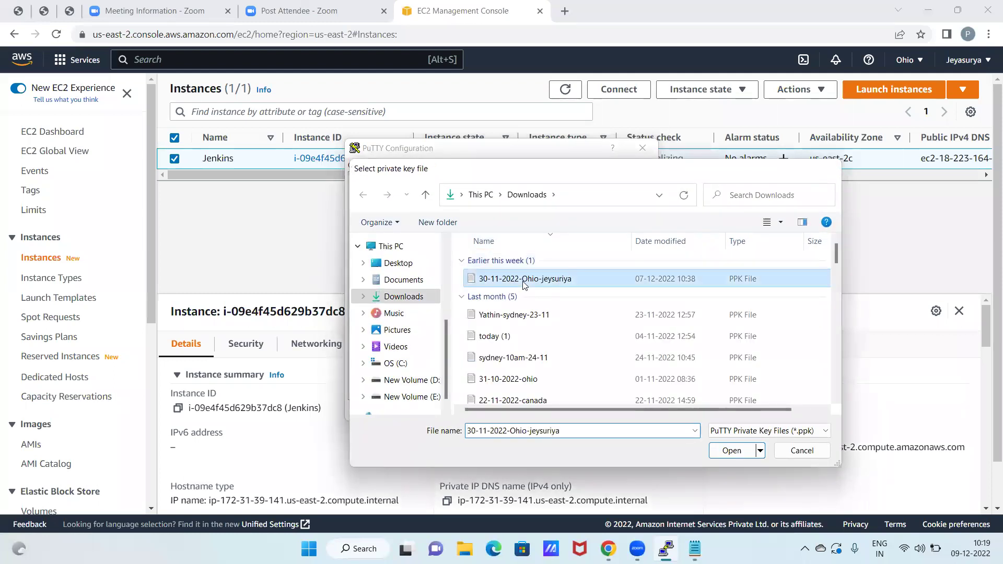
left_click(558, 411)
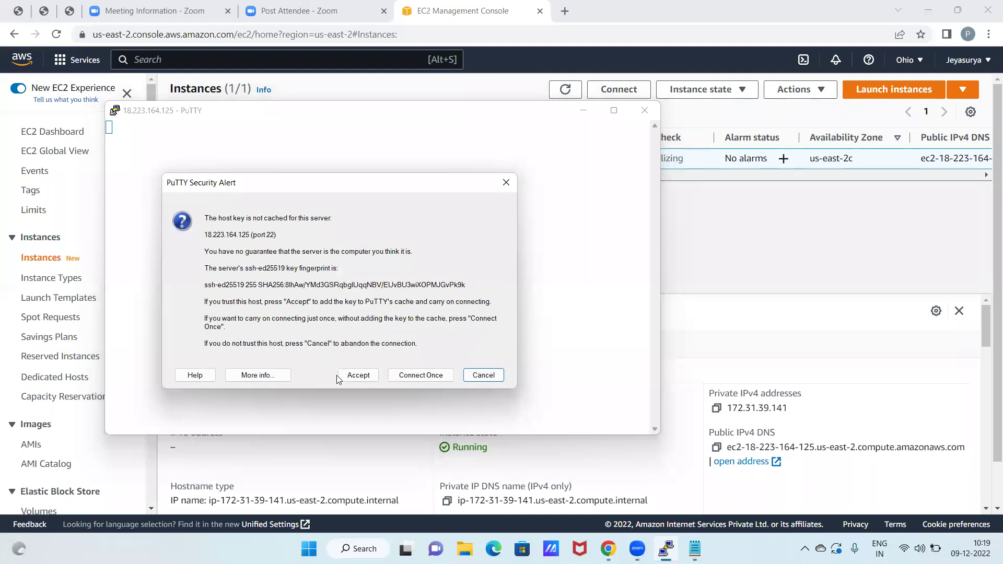
Step: Accept the host key, log in as ubuntu, and become root with sudo -i
left_click(351, 375)
type("ubuntu")
key("Return")
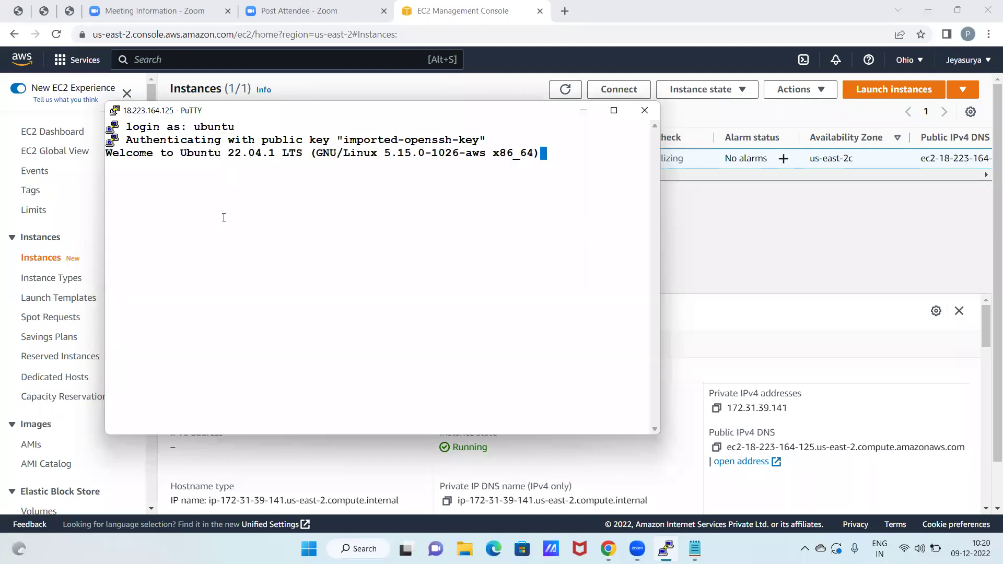
type("sudo -i")
key("Return")
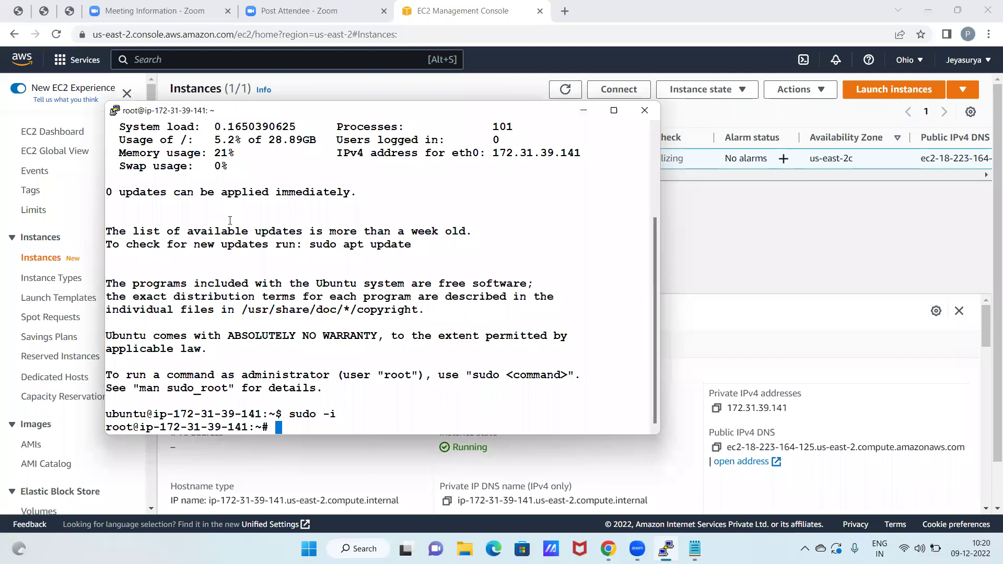
Step: Clear the terminal and refresh the package lists with sudo apt-get update
key("ctrl+l")
key("alt+Tab")
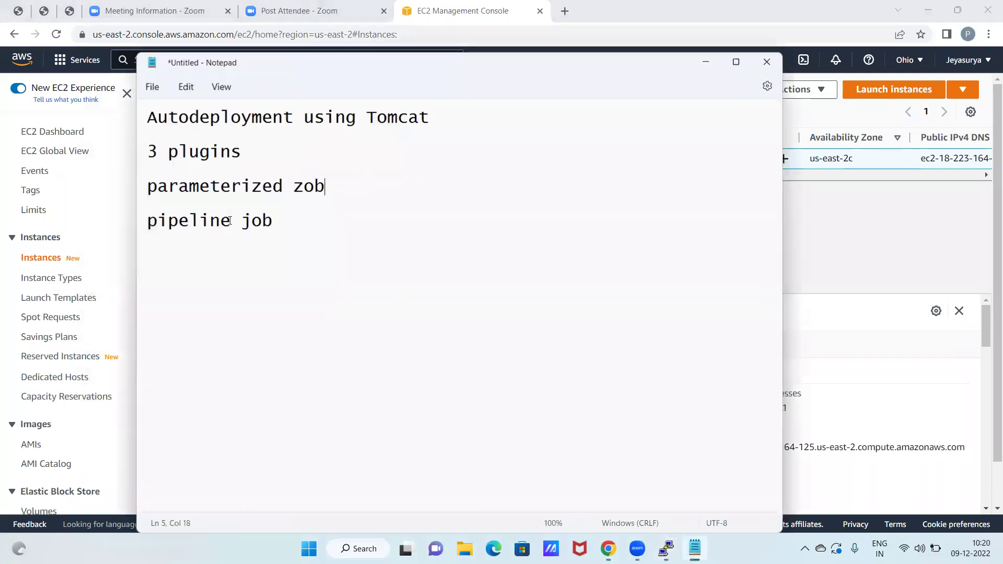
key("super+Down")
key("alt+Tab")
key("alt+Tab")
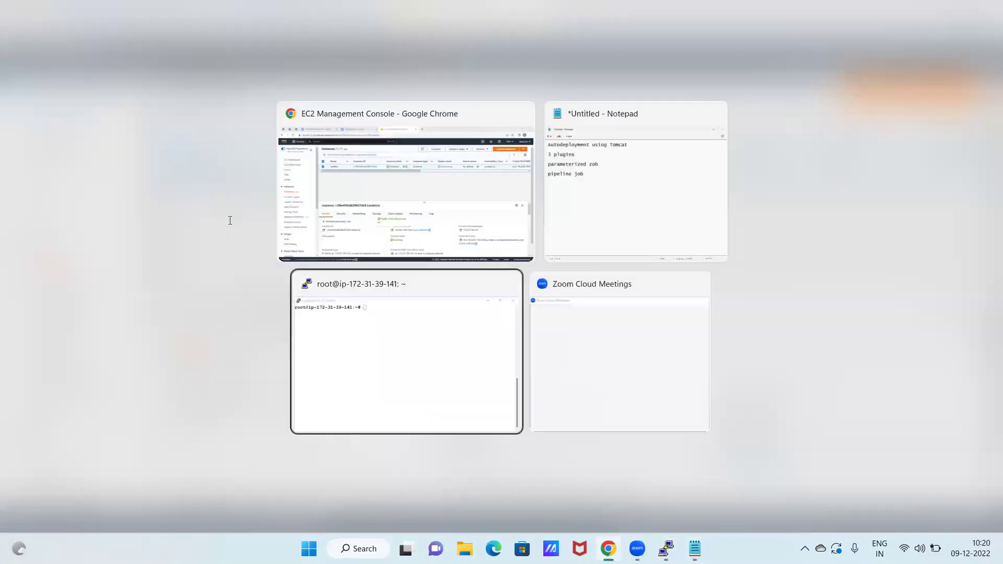
type("sudo ")
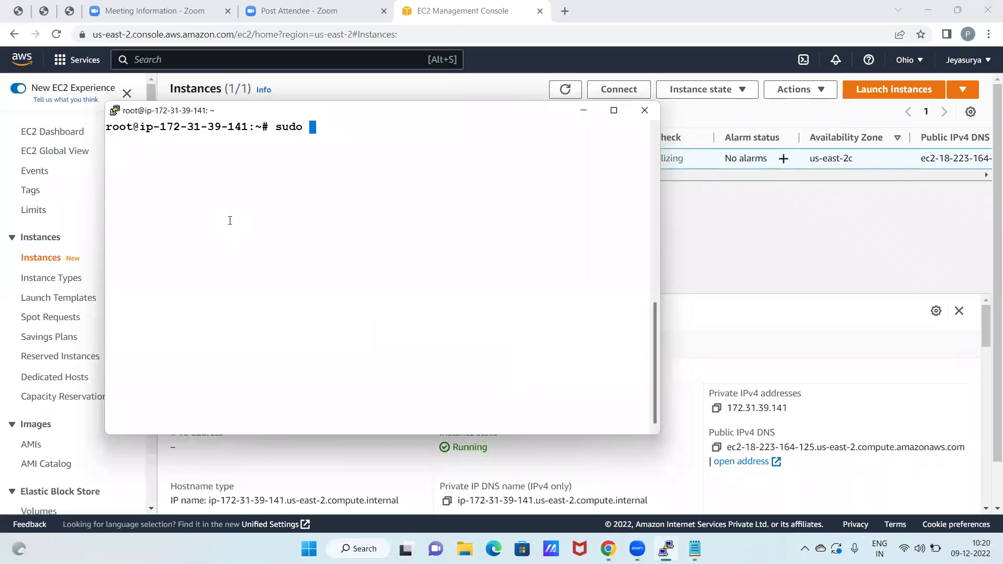
type("apt-get update")
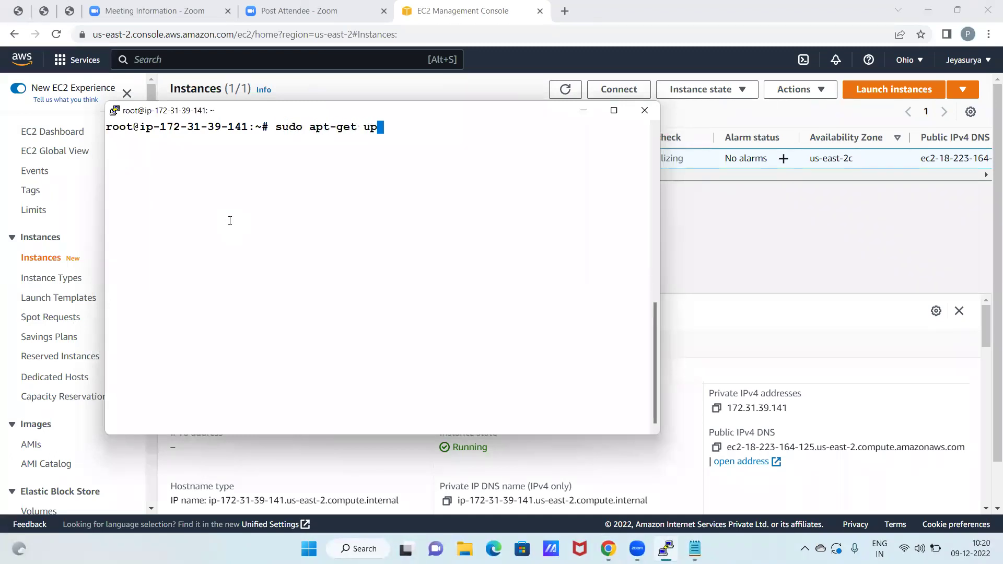
key("Return")
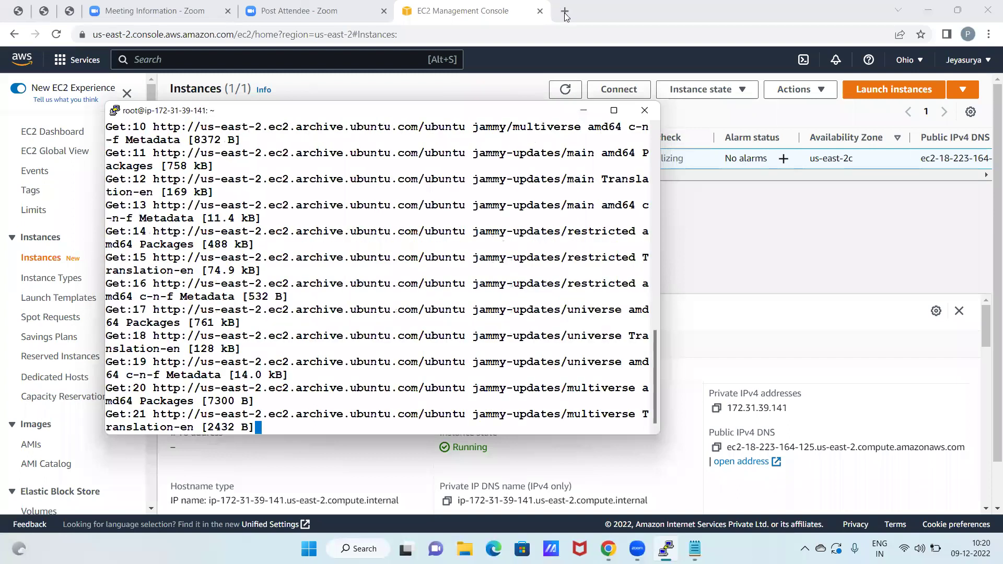
left_click(558, 8)
left_click(565, 11)
Step: Search 'jenkins installation in ubuntu' and open the Linux - Jenkins guide on jenkins.io
type("jenk")
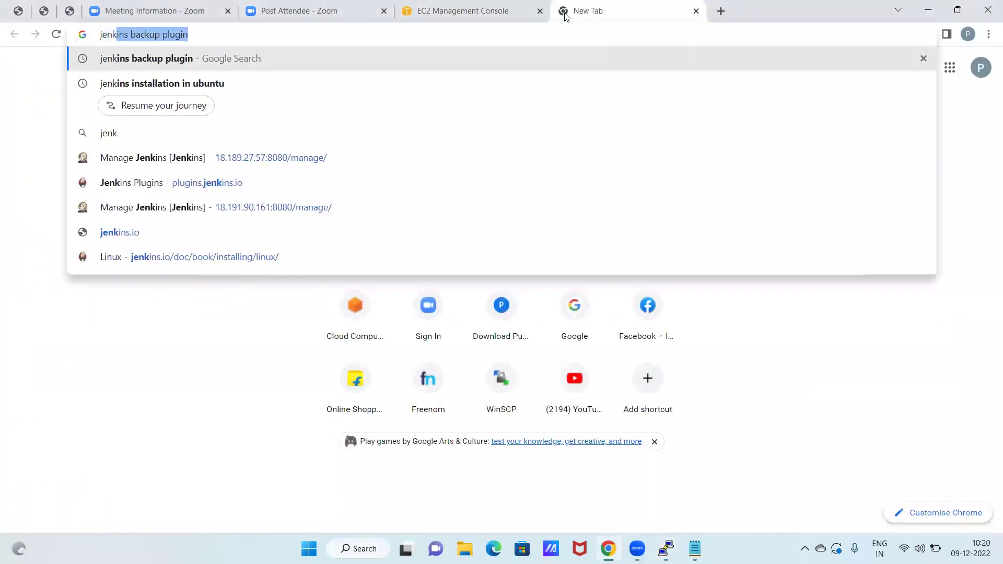
key("Down")
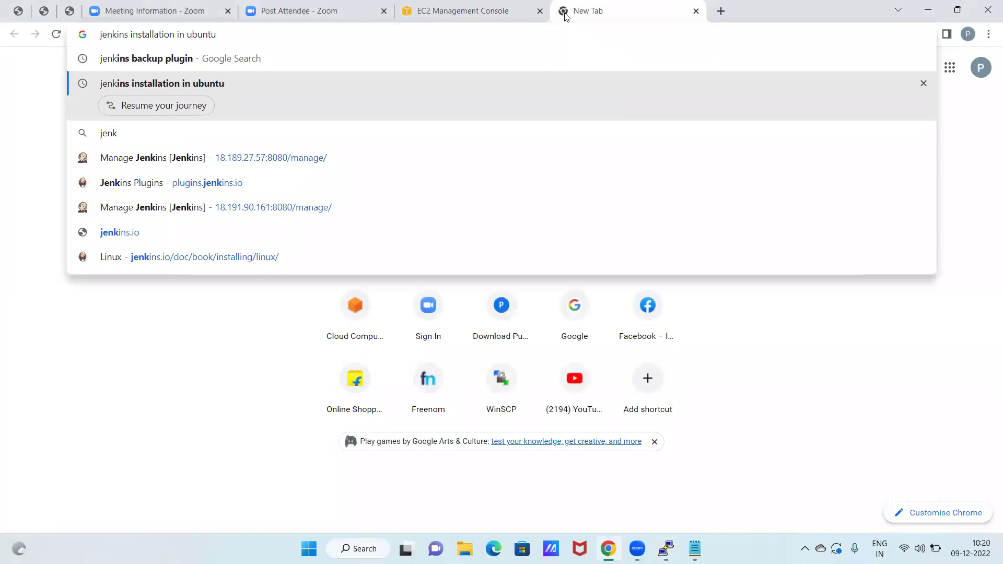
key("Return")
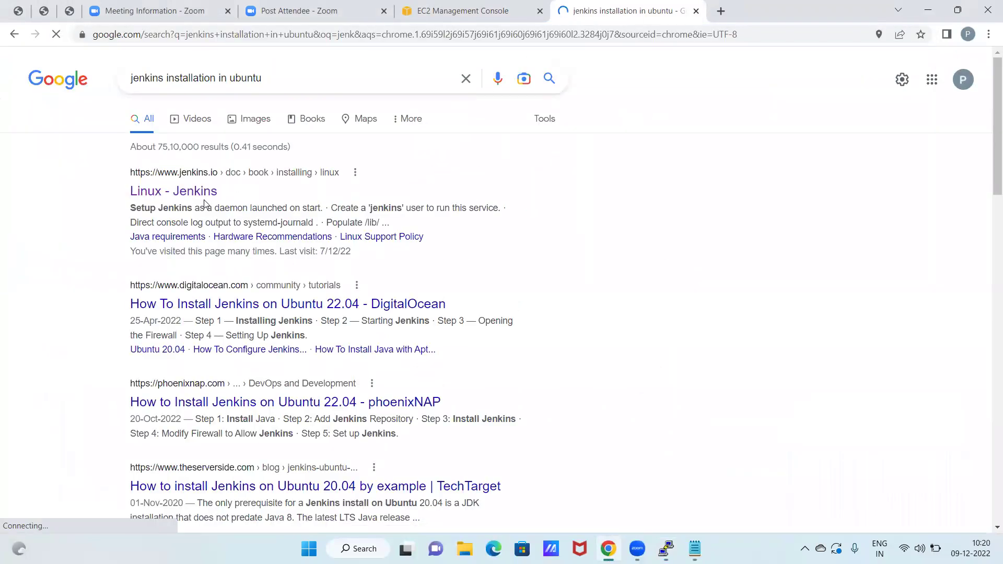
left_click(203, 193)
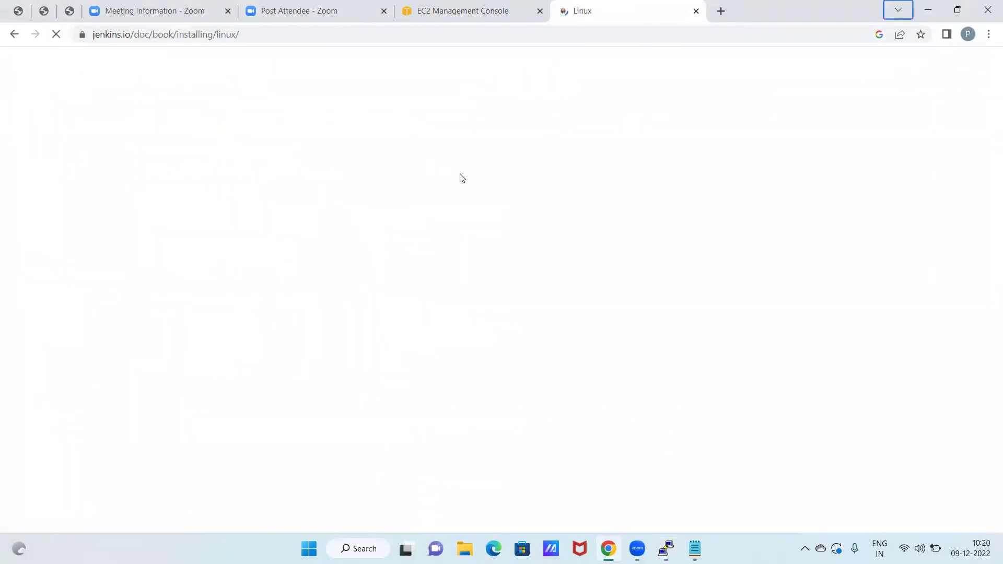
key("alt+Tab")
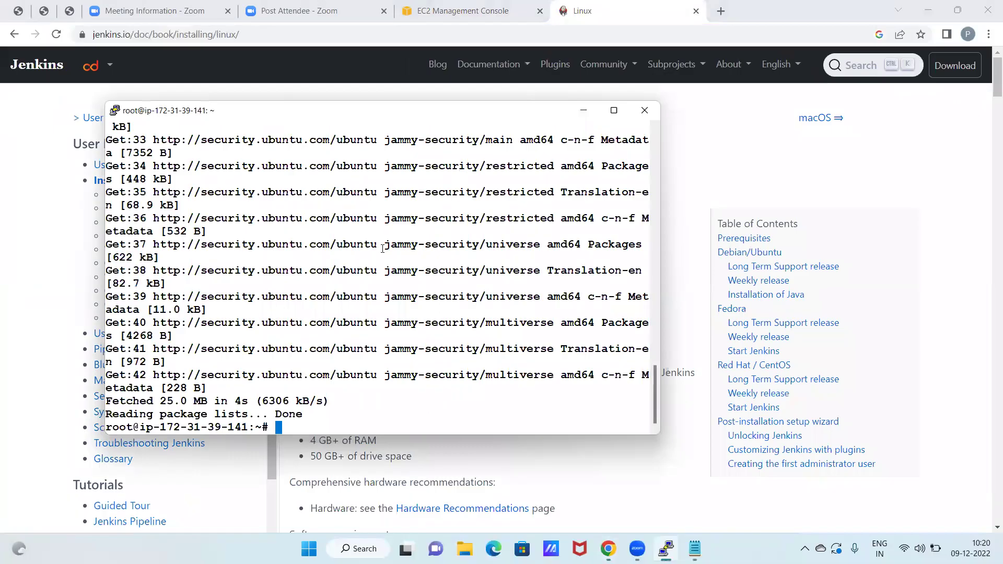
Step: Upgrade all server packages by running sudo apt-get upgrade -y
right_click(453, 211)
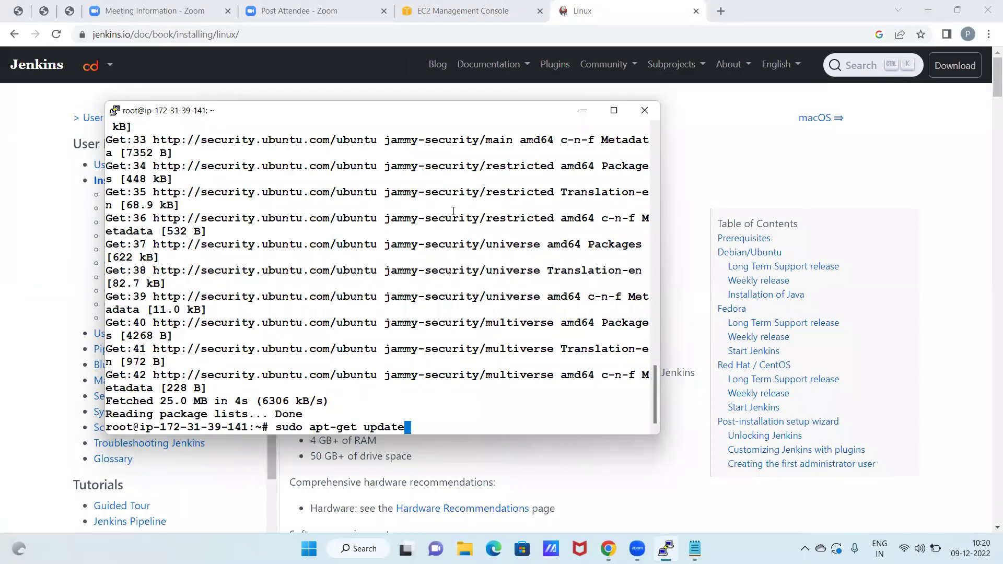
key("BackSpace")
key("BackSpace")
key("BackSpace")
key("BackSpace")
type("grade -y")
key("Return")
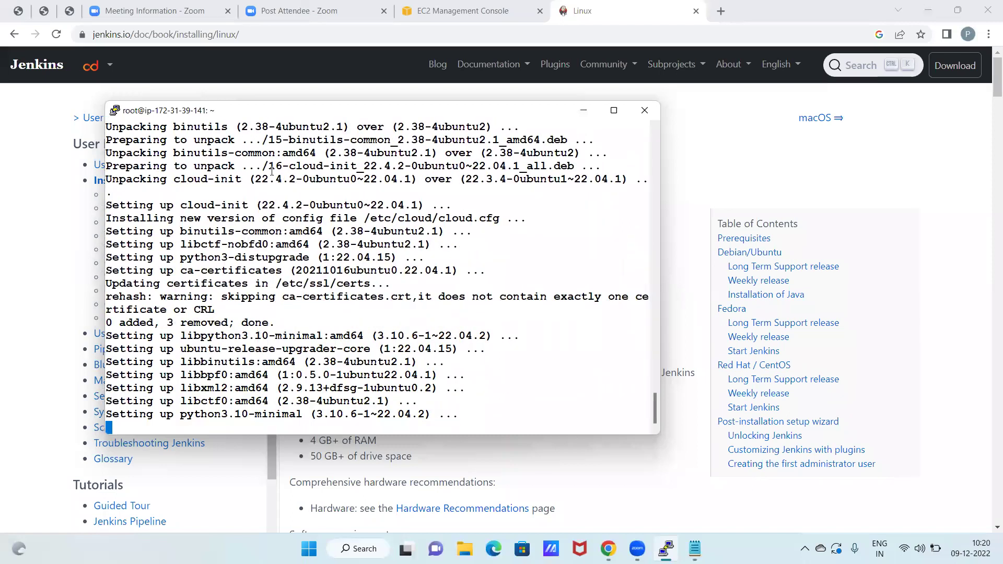
Step: Copy the OpenJDK 11 install command from the Jenkins guide and confirm the upgrade's restart dialog
left_click(569, 89)
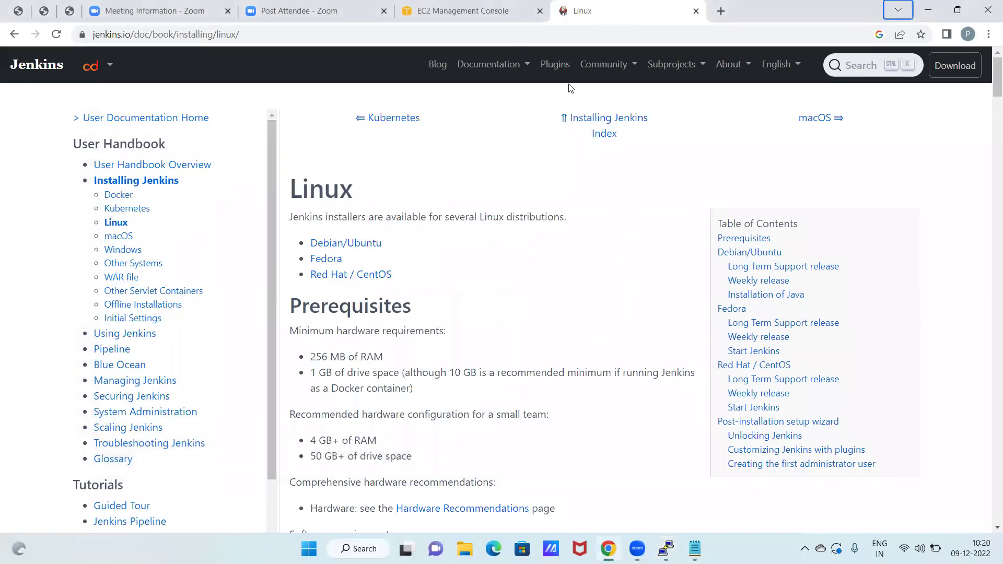
scroll(571, 88, "down", 1)
scroll(570, 87, "down", 12)
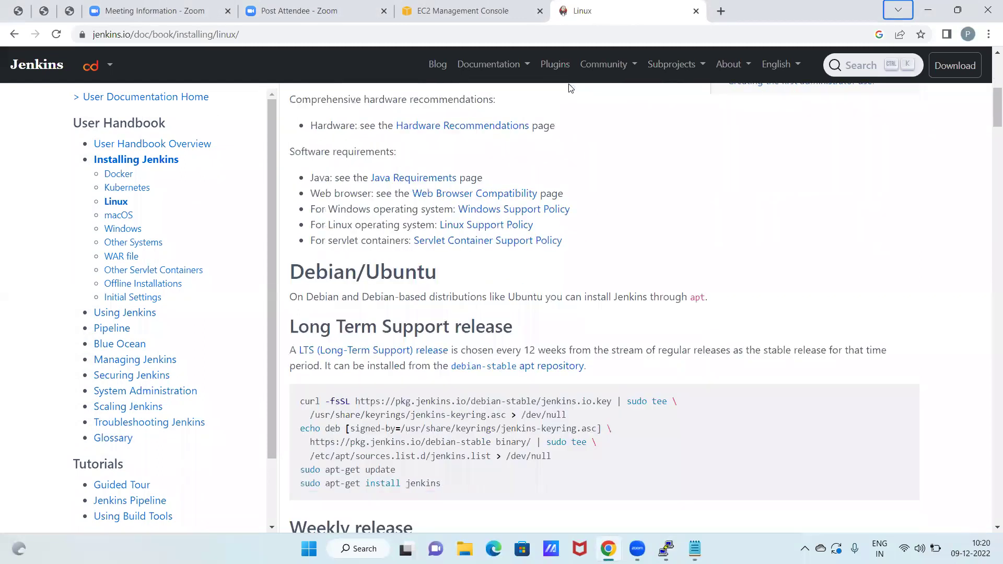
scroll(569, 88, "down", 9)
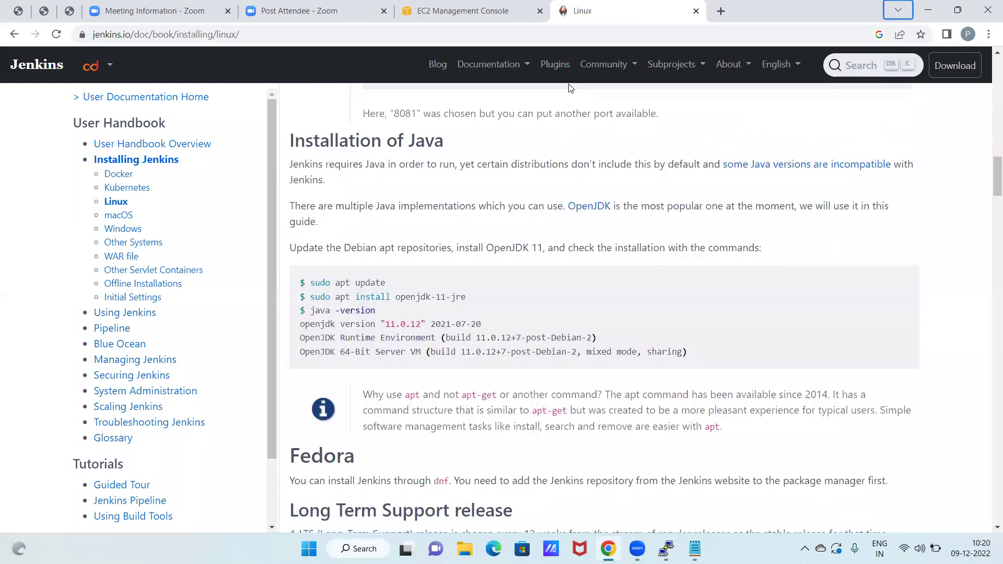
left_click_drag(470, 297, 309, 301)
key("super+c")
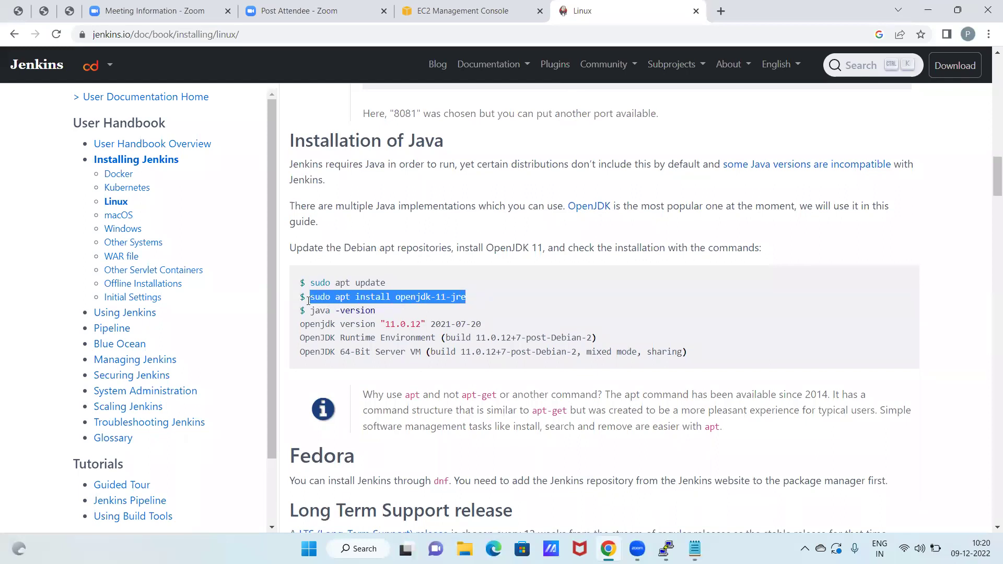
key("alt+Tab")
key("Tab")
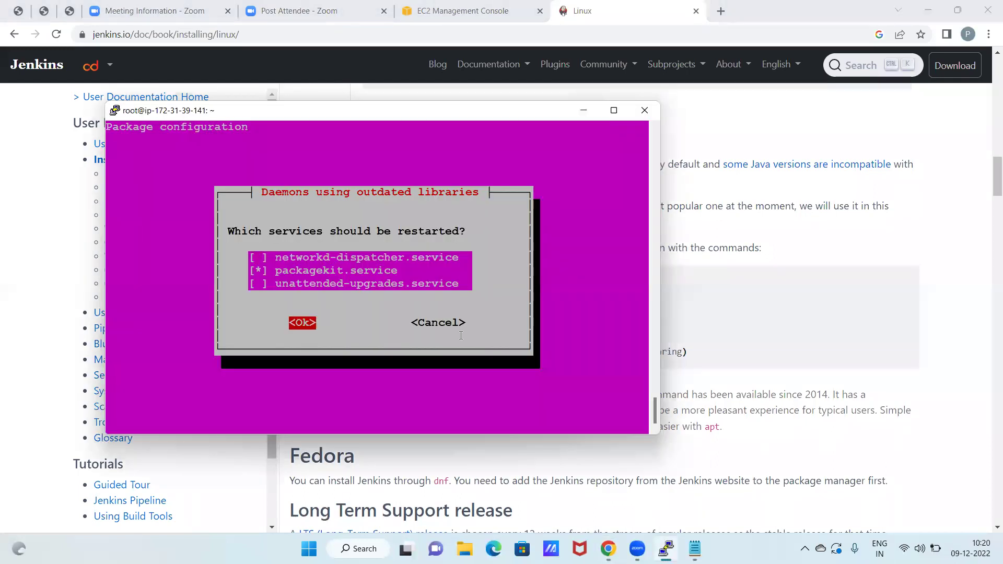
key("Return")
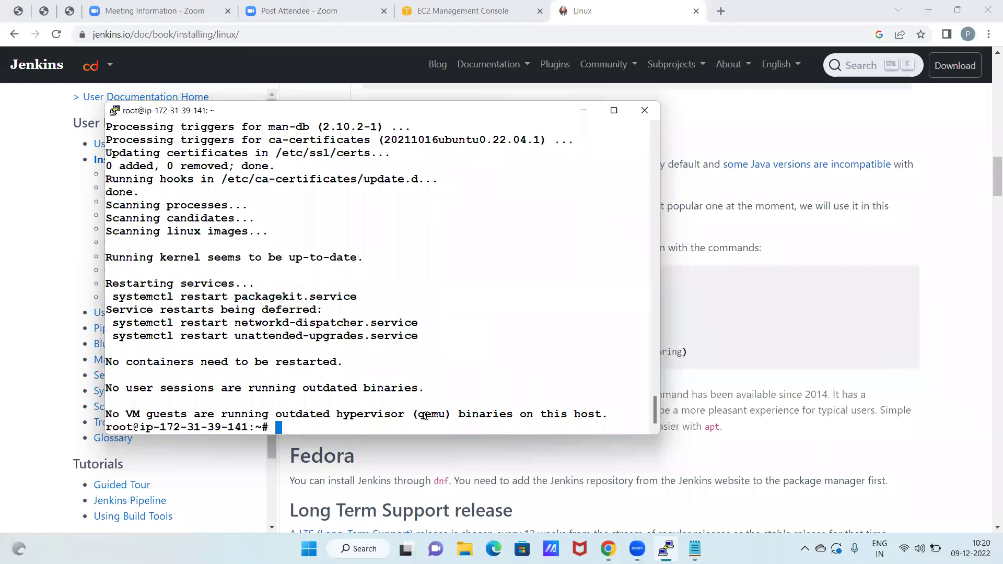
Step: Install openjdk-11-jre with sudo apt install, answering Y and accepting the service restart list
right_click(415, 429)
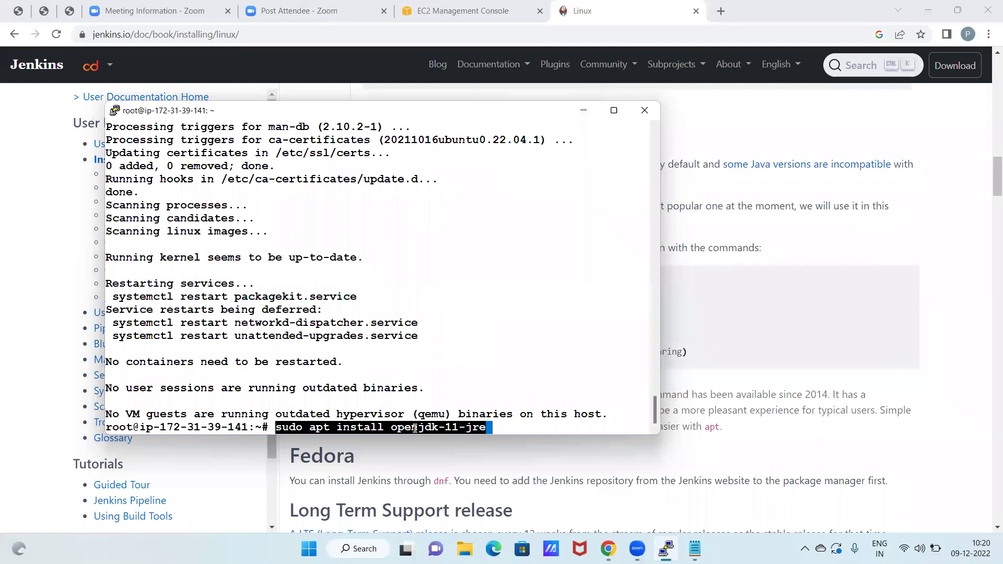
key("Return")
type("Y")
key("Return")
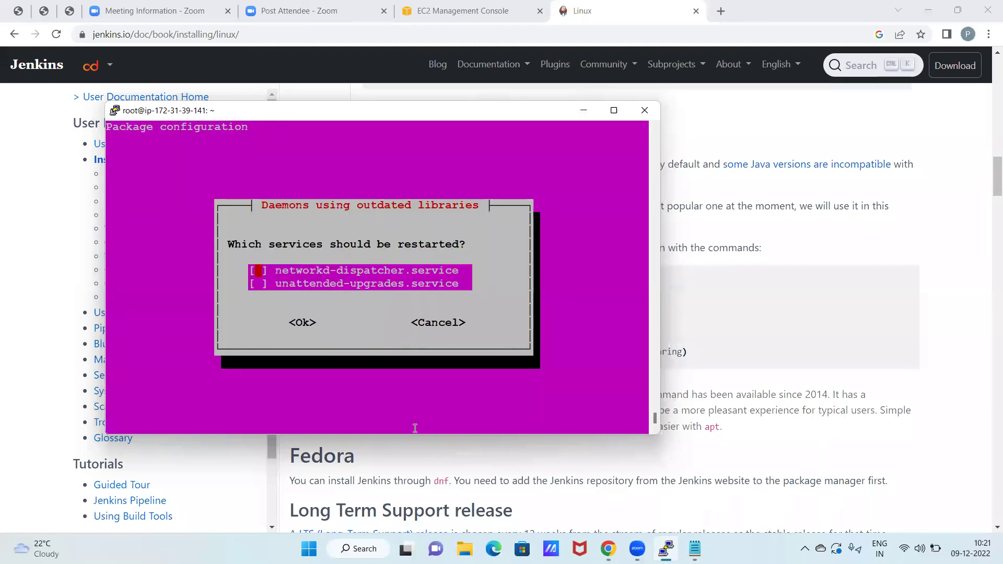
key("Return")
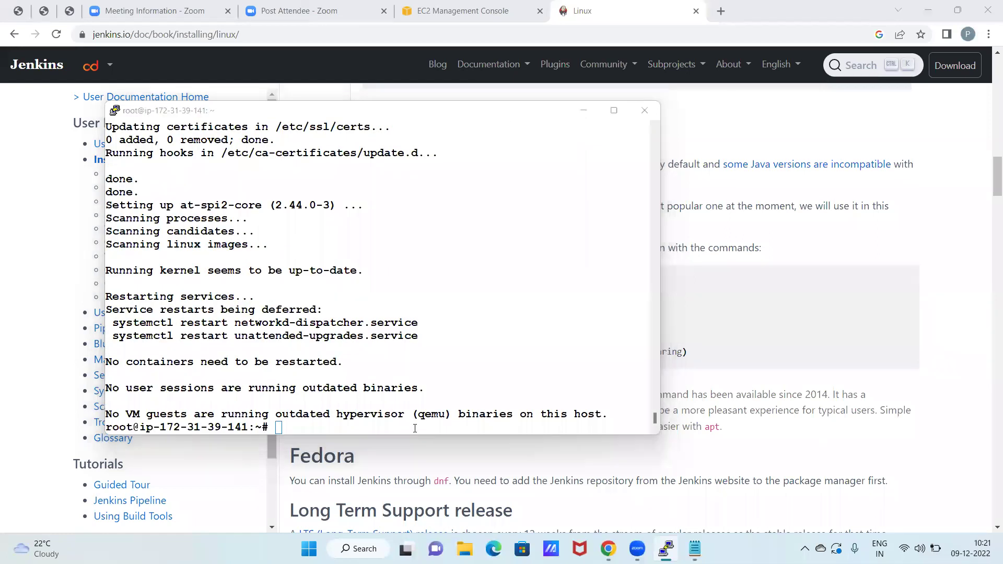
key("alt+Tab")
scroll(624, 324, "up", 3)
Step: Download and add the Jenkins signing key on the server from the Weekly release commands
scroll(627, 331, "up", 6)
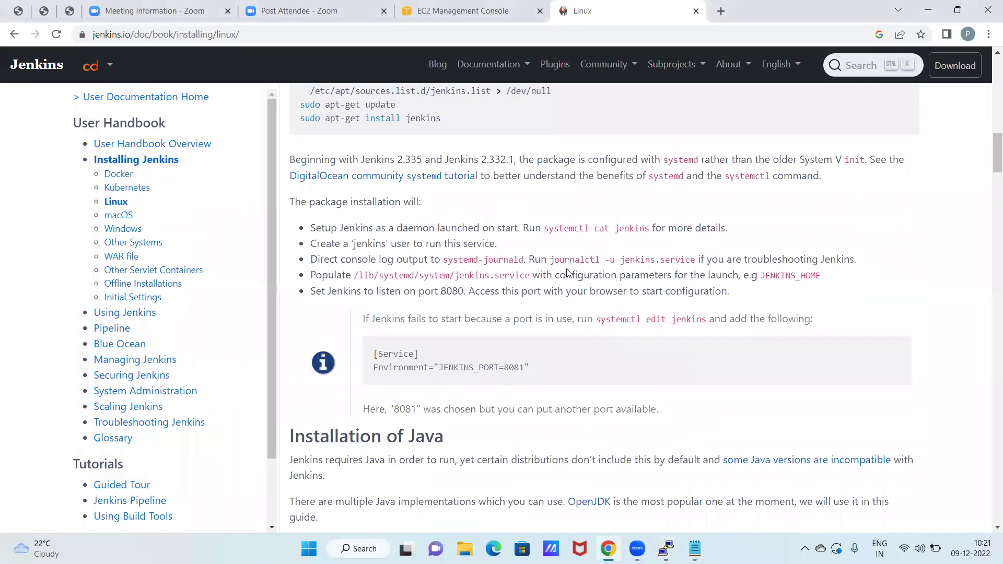
left_click_drag(300, 224, 574, 236)
key("super+c")
key("alt+Tab")
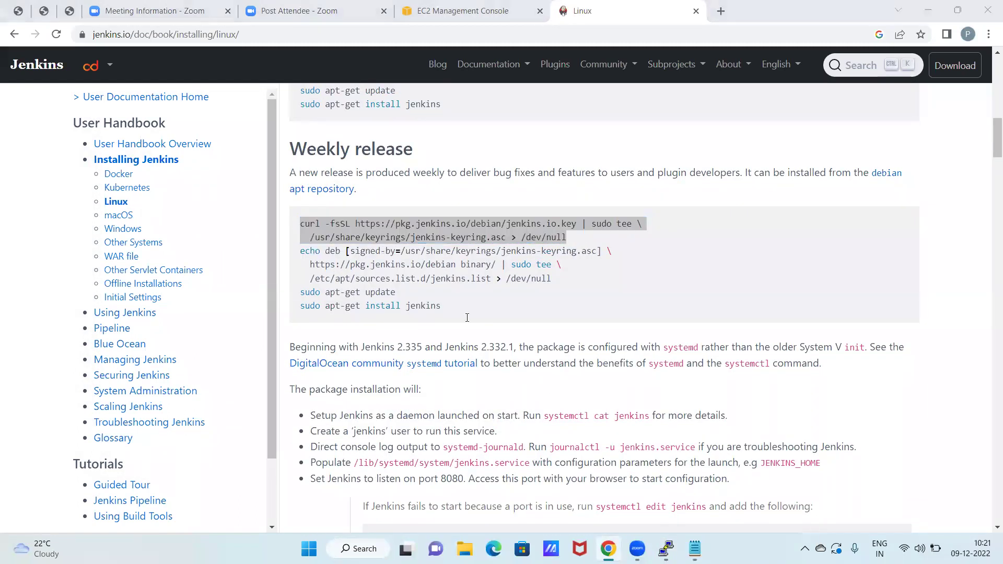
right_click(398, 427)
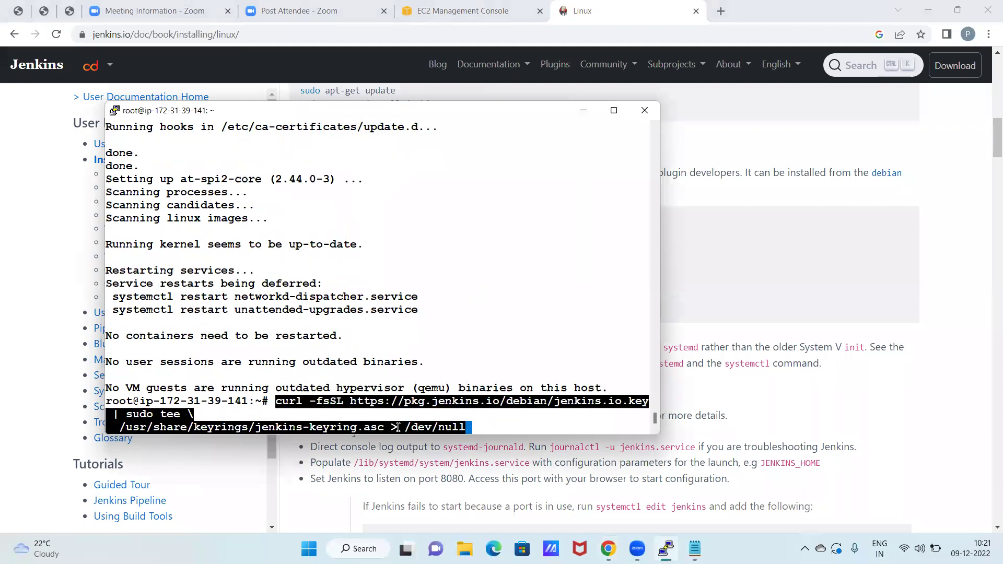
key("Return")
Step: Add the Jenkins apt repository on the server
key("alt+Tab")
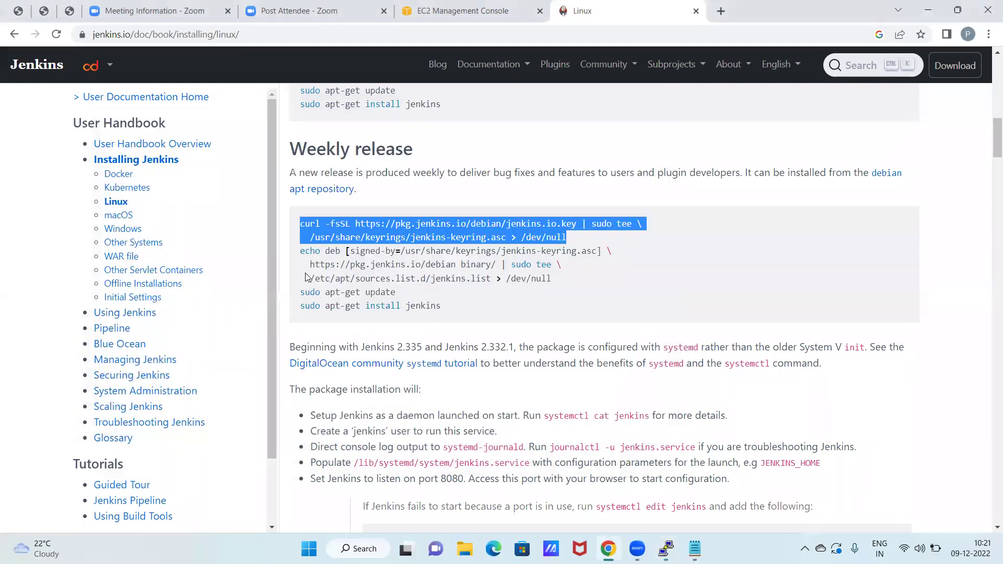
left_click_drag(300, 251, 591, 277)
key("super+c")
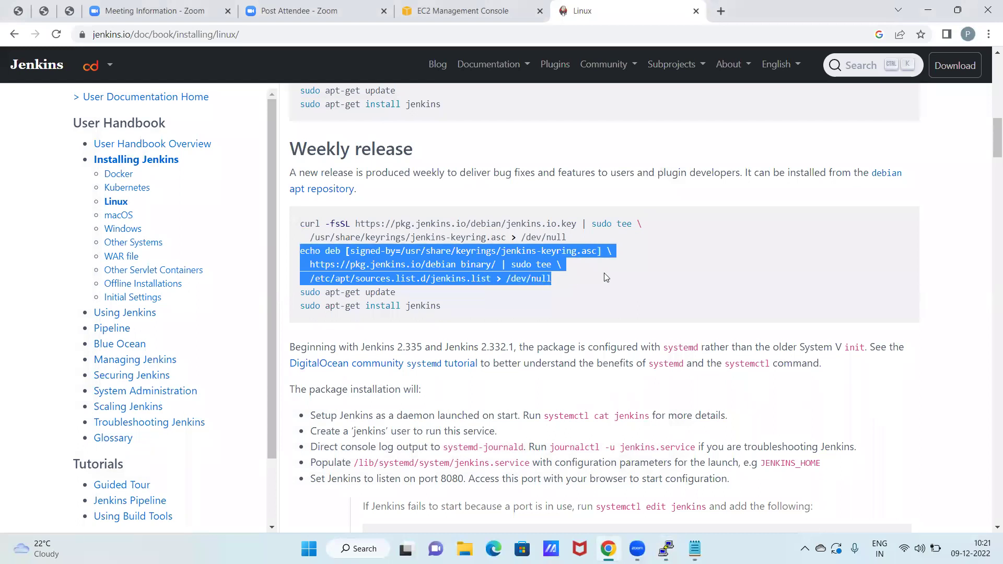
key("alt+Tab")
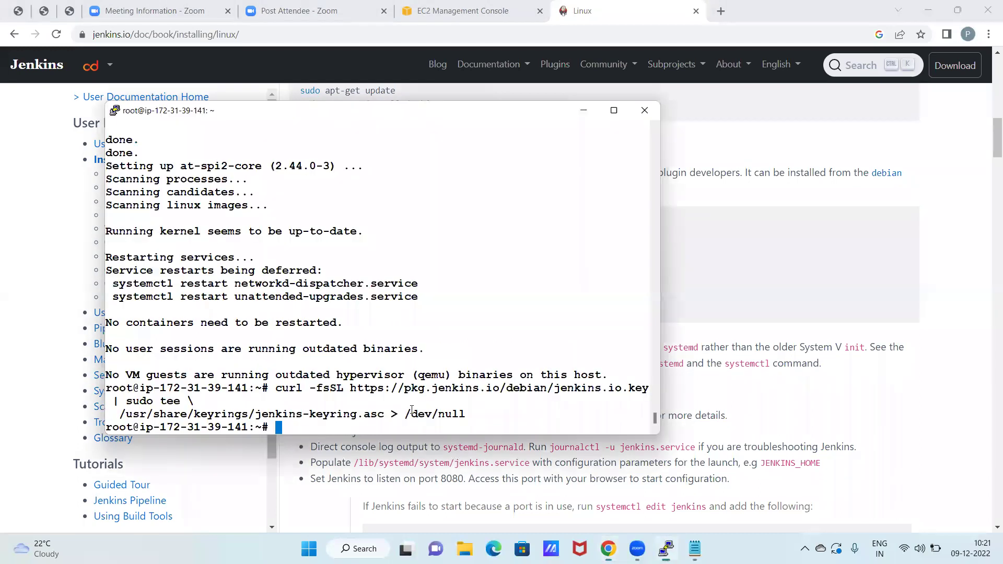
right_click(385, 427)
key("Return")
Step: Refresh the server's package lists with apt-get update
key("alt+Tab")
left_click_drag(400, 294, 300, 298)
key("ctrl+c")
key("alt+Tab")
right_click(352, 351)
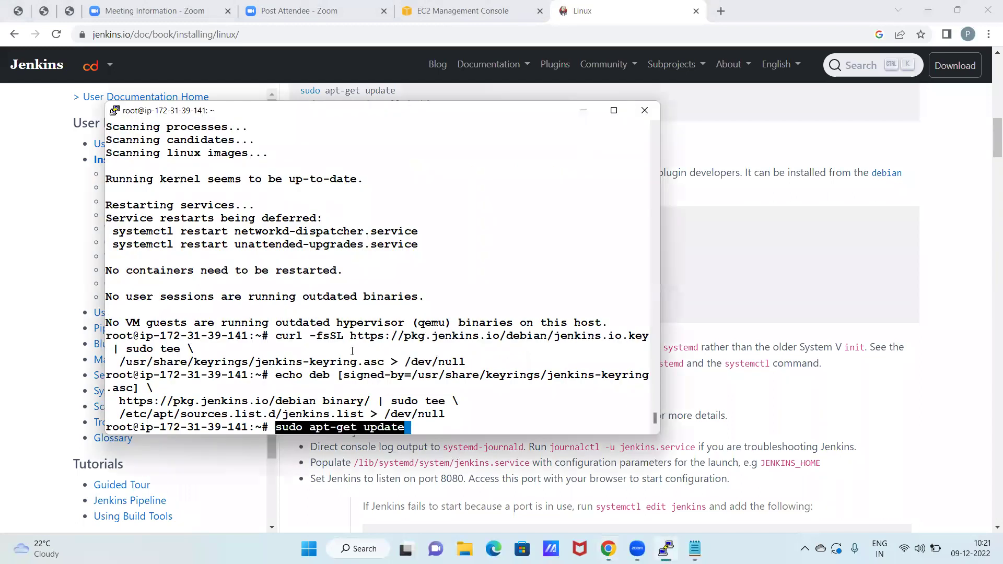
key("Return")
Step: Run 'sudo apt-get install jenkins -y' to install Jenkins without prompts
key("alt+Tab")
left_click_drag(444, 308, 301, 303)
key("ctrl+c")
key("alt+Tab")
right_click(341, 415)
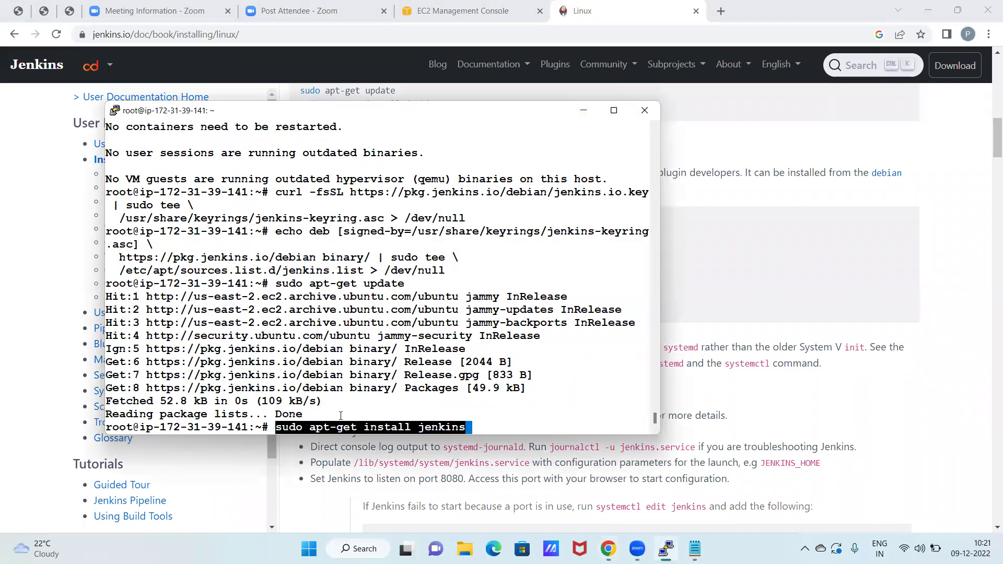
type("-y")
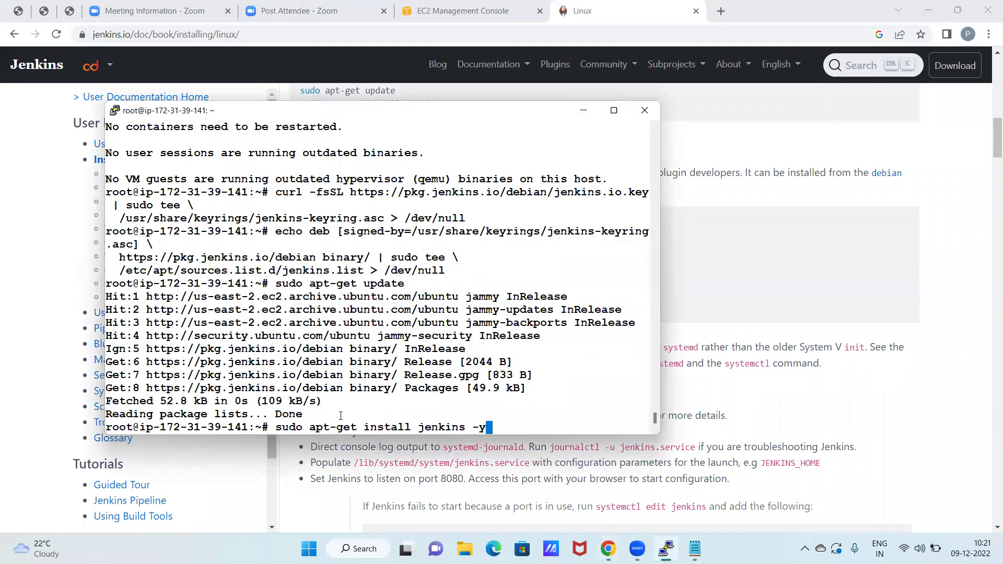
key("Return")
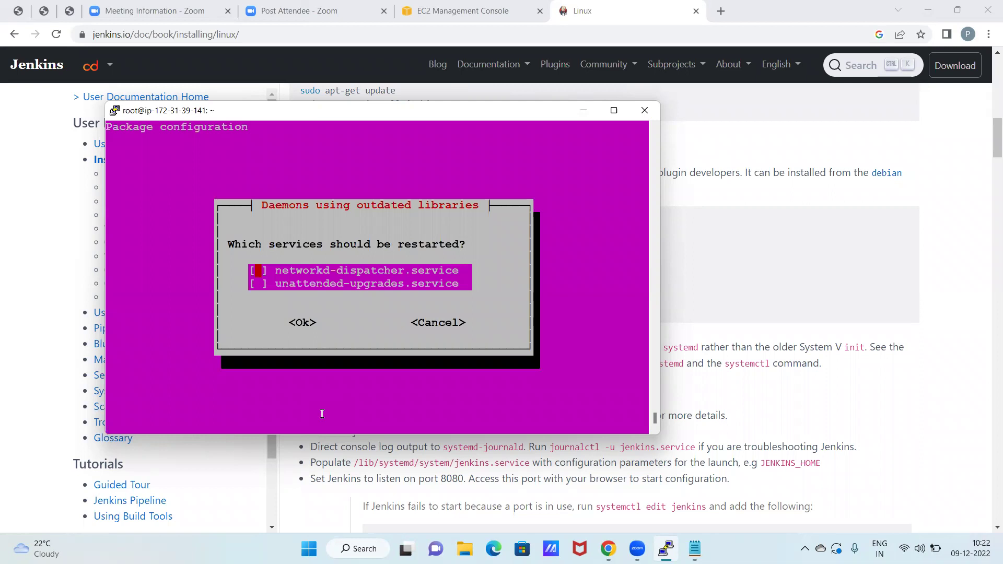
Step: Accept the needrestart service list and confirm Jenkins 2.381 with 'jenkins --version'
key("Tab")
key("Return")
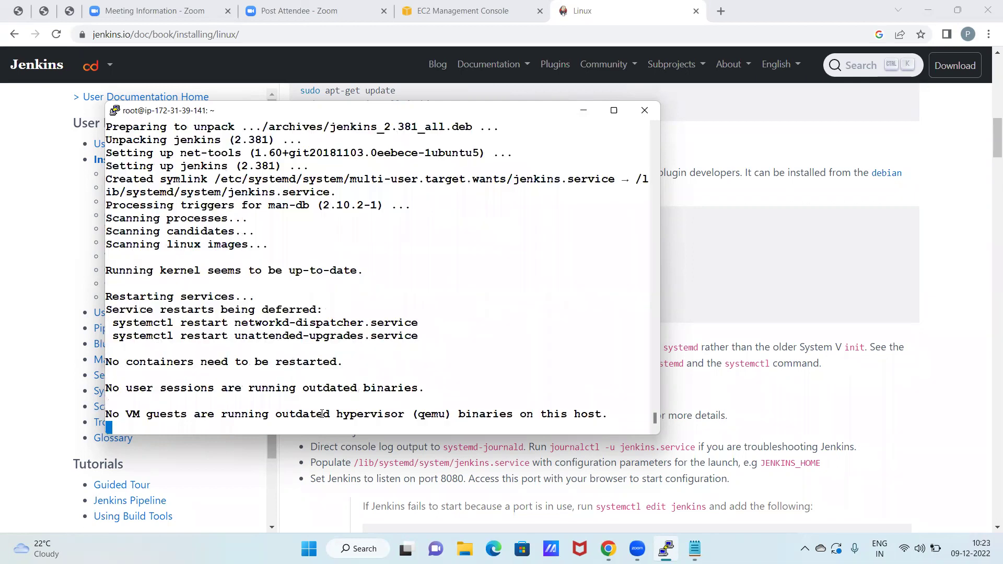
type("jenkins --version")
key("Return")
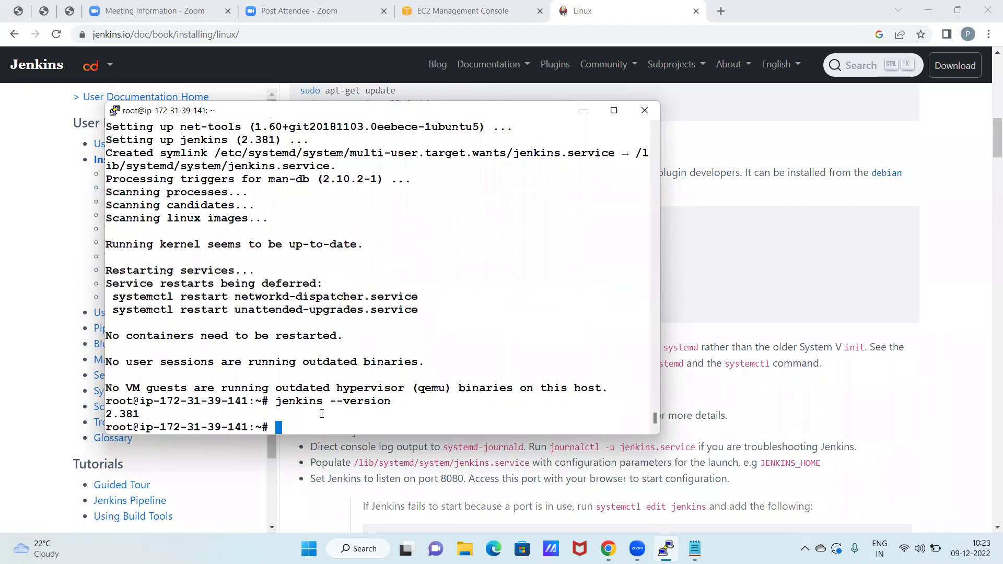
left_click(475, 90)
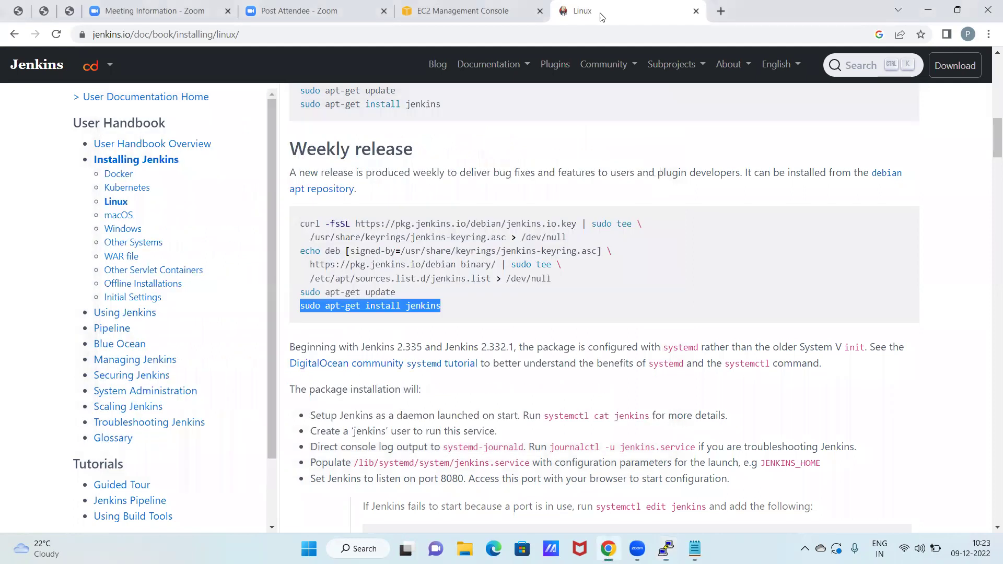
Step: Open Jenkins at the instance's public IP, 18.223.164.125:8080, in a new tab
left_click(462, 10)
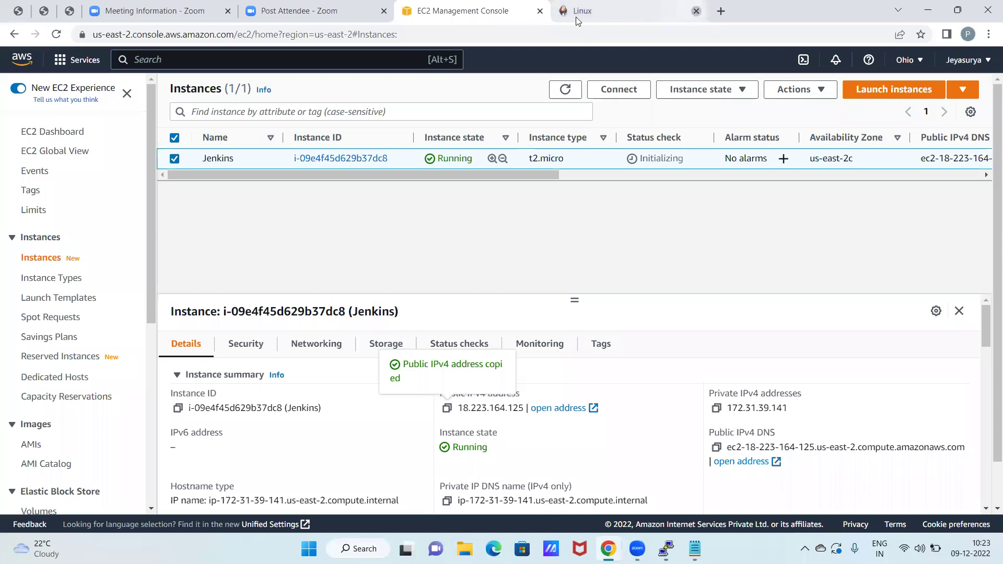
left_click(694, 11)
left_click(562, 11)
key("ctrl+v")
type(":8080")
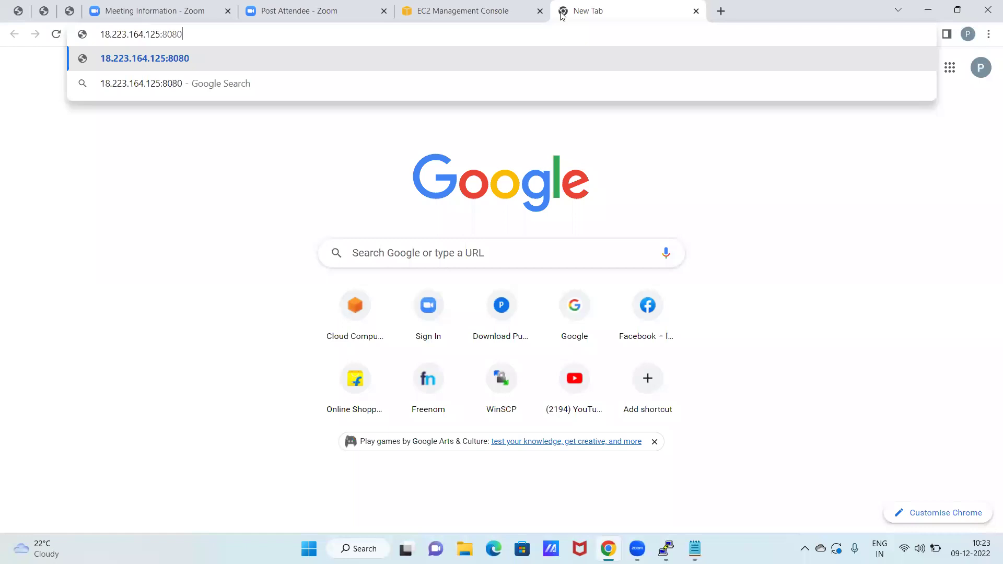
key("Return")
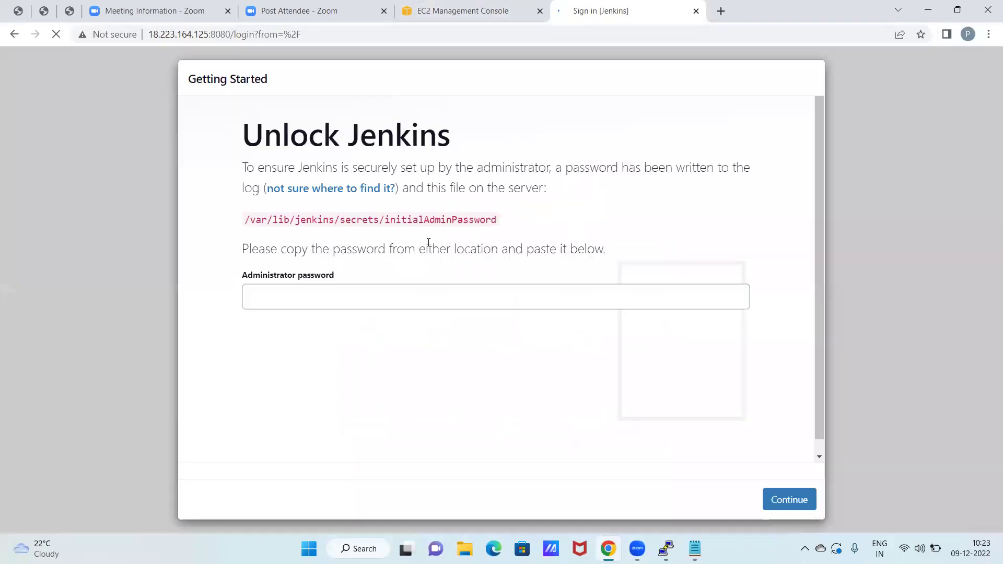
Step: Print the initialAdminPassword file with cat and copy the password into the unlock page
left_click_drag(501, 220, 247, 225)
key("alt+Tab")
type("cat")
right_click(246, 222)
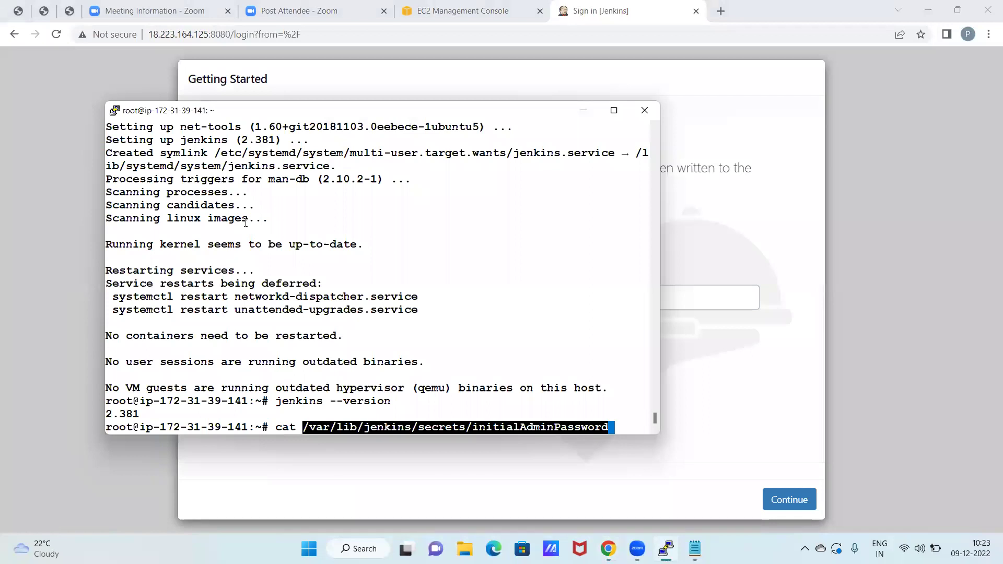
key("Return")
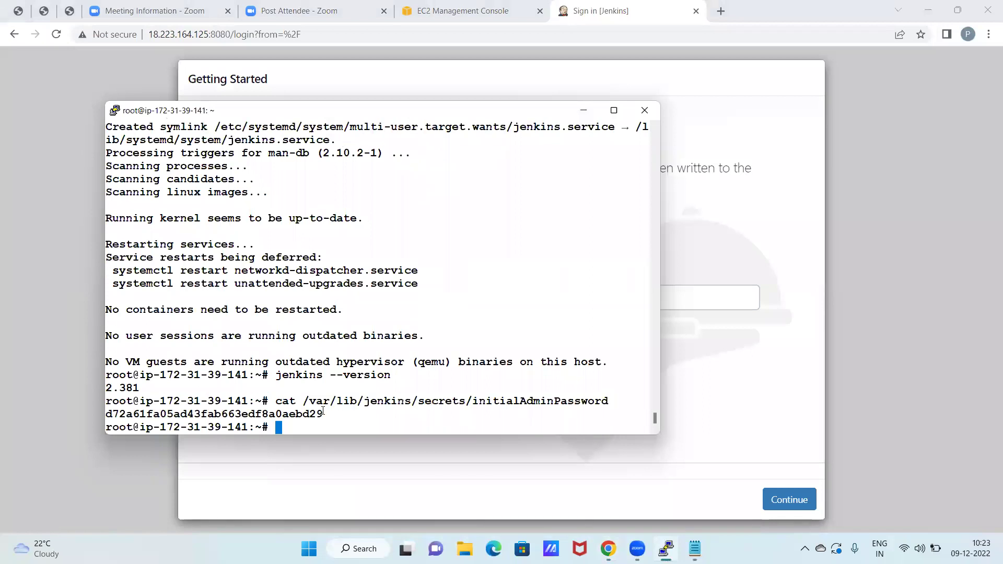
left_click_drag(321, 415, 110, 415)
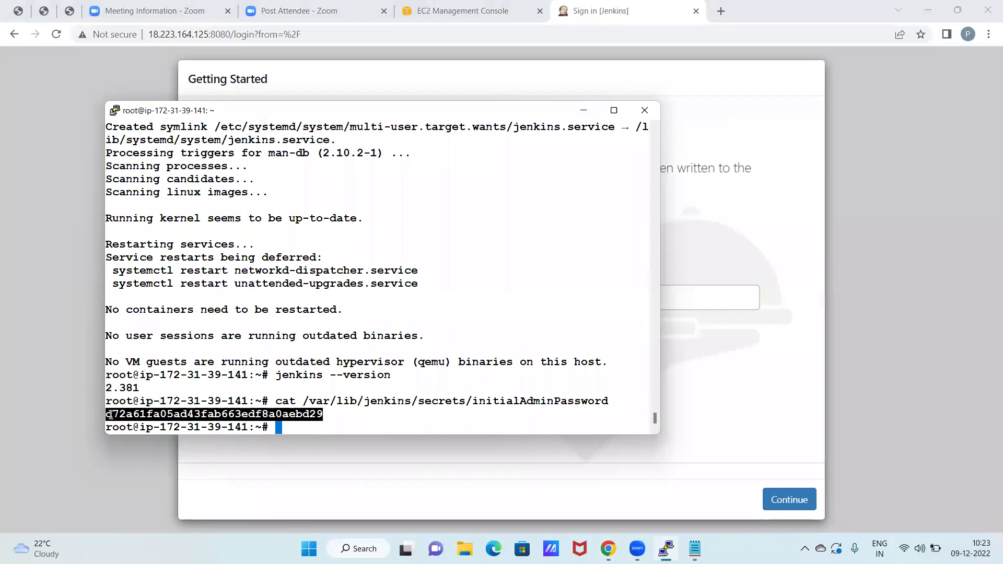
key("ctrl+c")
key("alt+Tab")
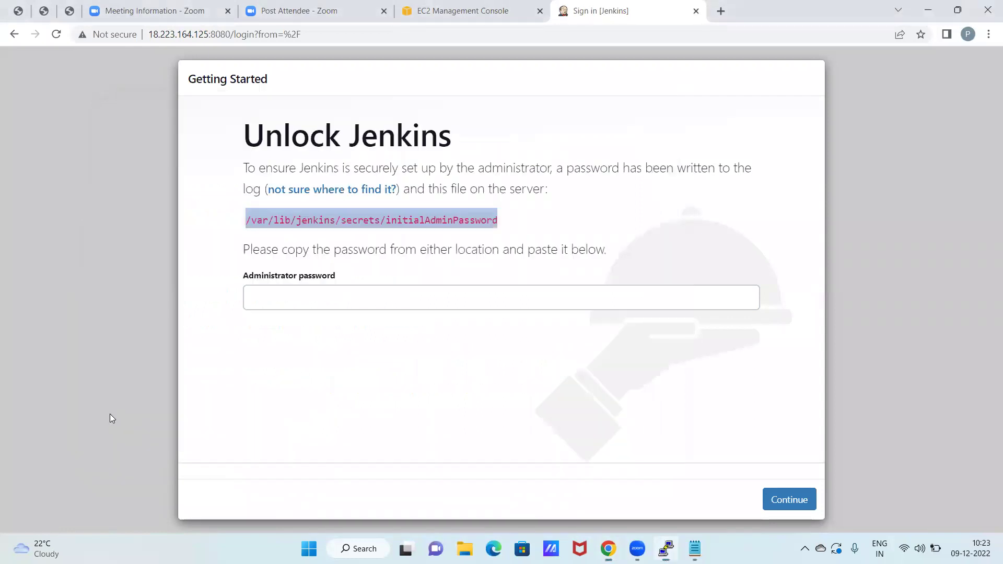
left_click(284, 293)
Step: Paste the admin password, continue, decline Chrome's save prompt, and choose Install suggested plugins
key("ctrl+v")
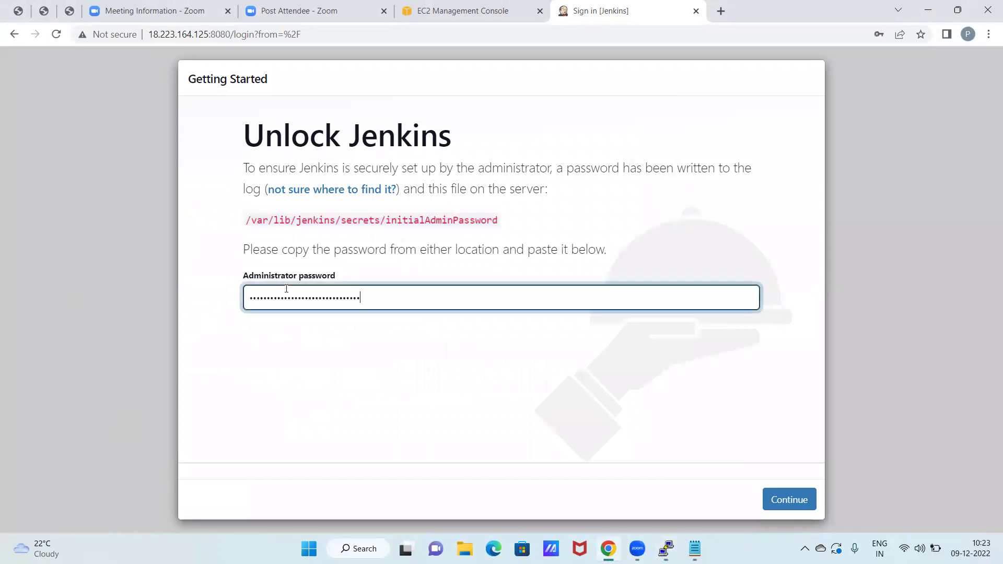
left_click(788, 494)
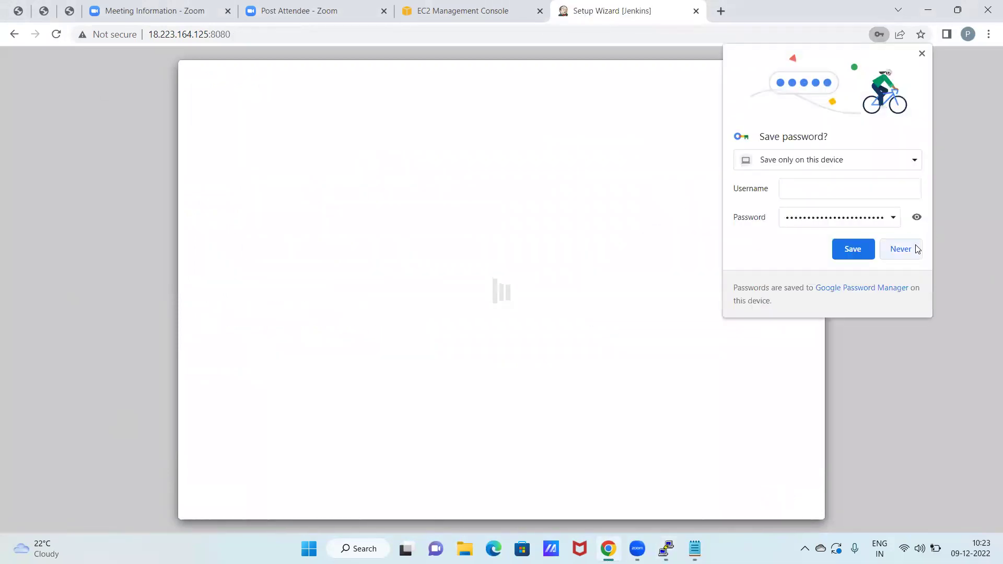
left_click(916, 246)
left_click(406, 273)
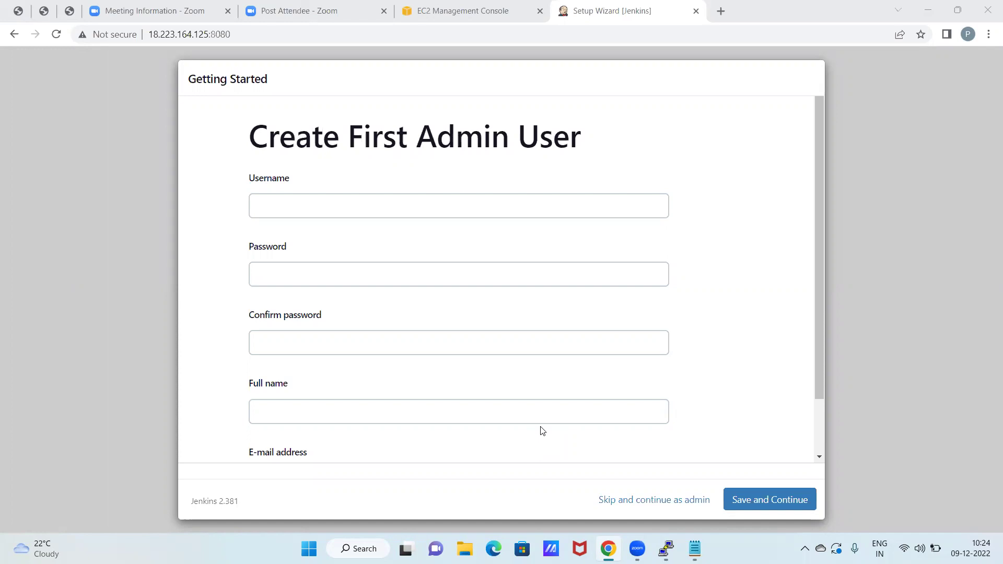
Step: Create user 'admin' with a password, the admin's full name and saved e-mail, then Save and Continue
left_click(468, 199)
type("ad")
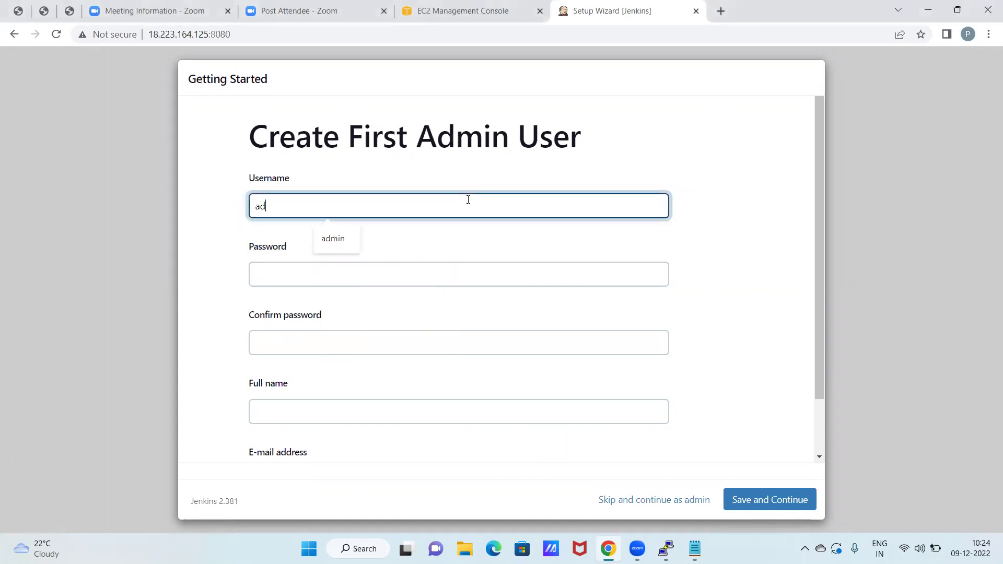
type("min")
key("Tab")
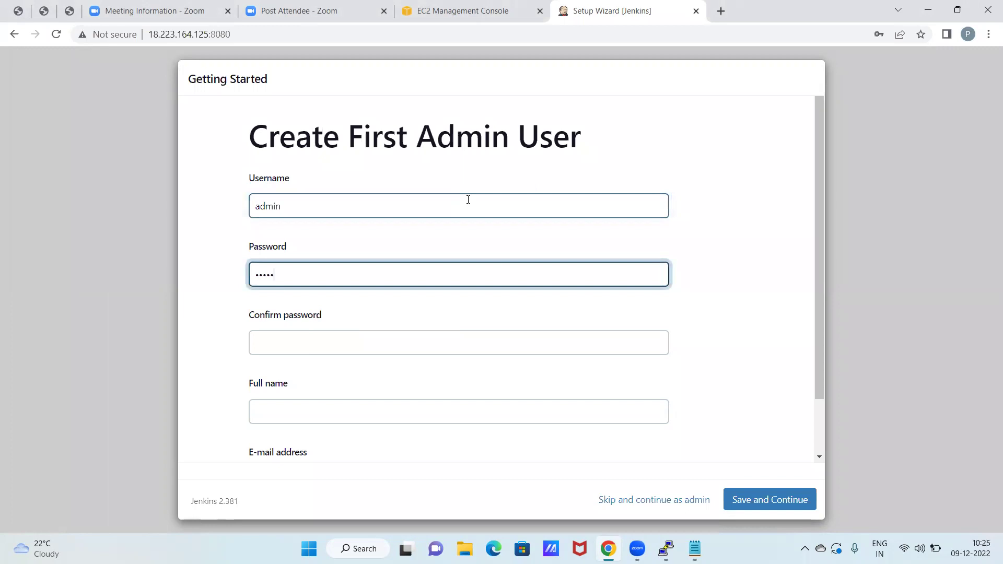
key("Tab")
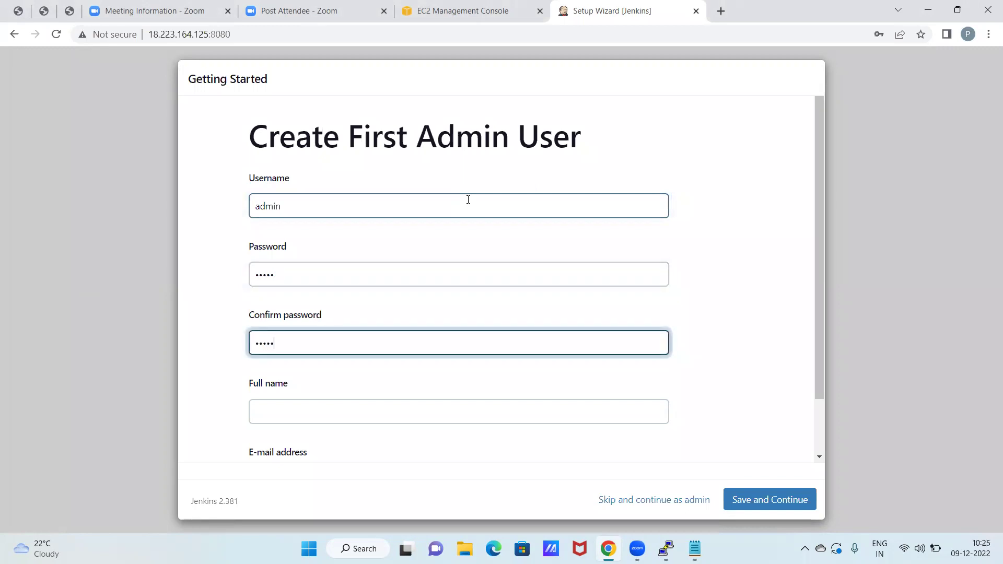
key("Tab")
type("Prabhu")
scroll(468, 199, "down", 2)
left_click(329, 414)
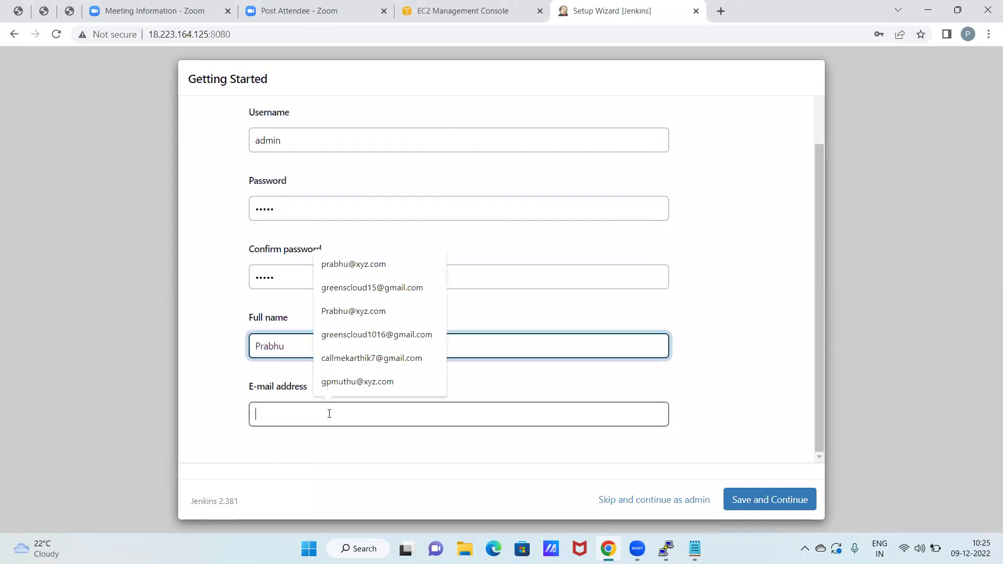
left_click(348, 264)
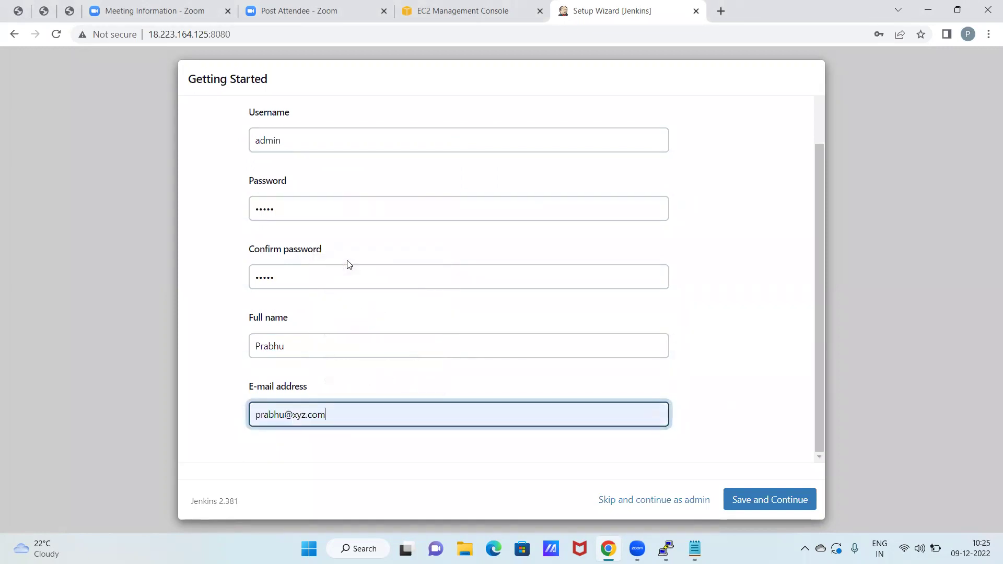
left_click(768, 500)
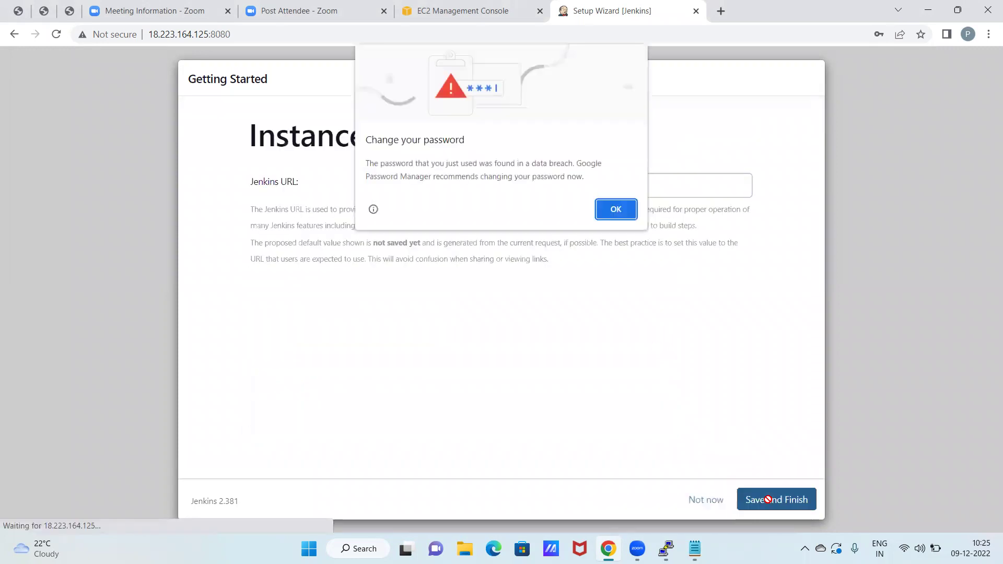
Step: Dismiss Chrome's popups, keep the proposed Jenkins URL, finish setup and start a new item
left_click(615, 210)
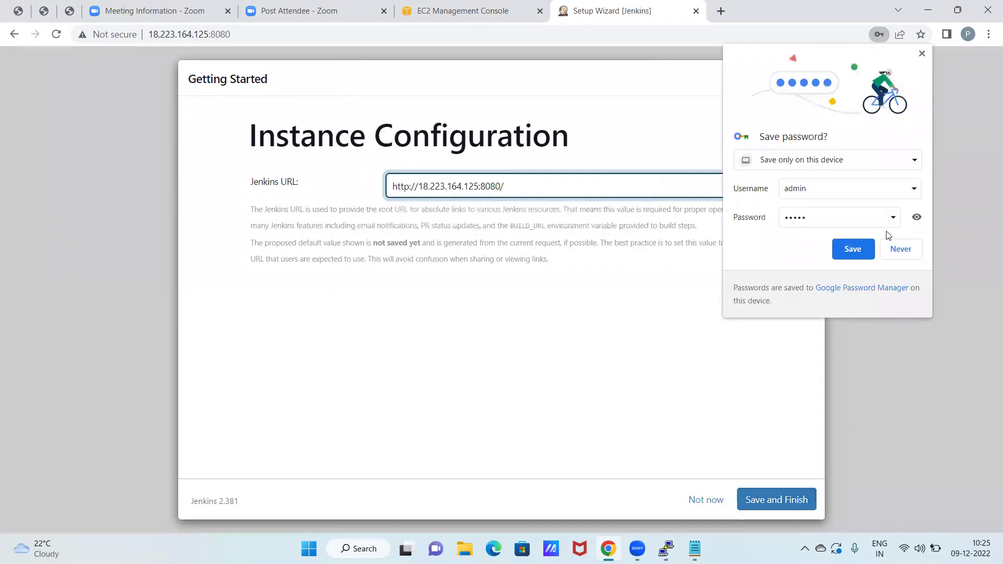
left_click(901, 249)
left_click(769, 498)
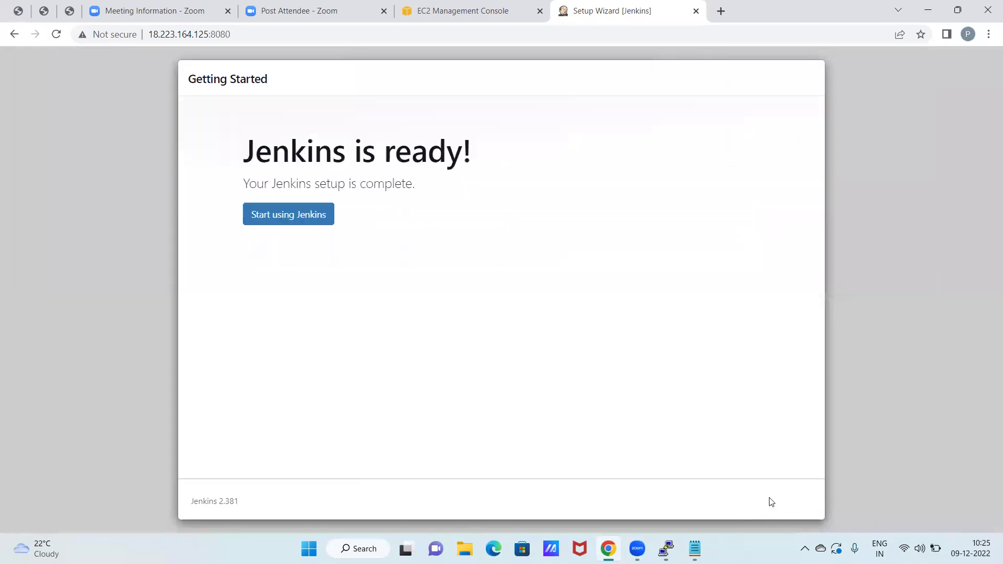
left_click(276, 223)
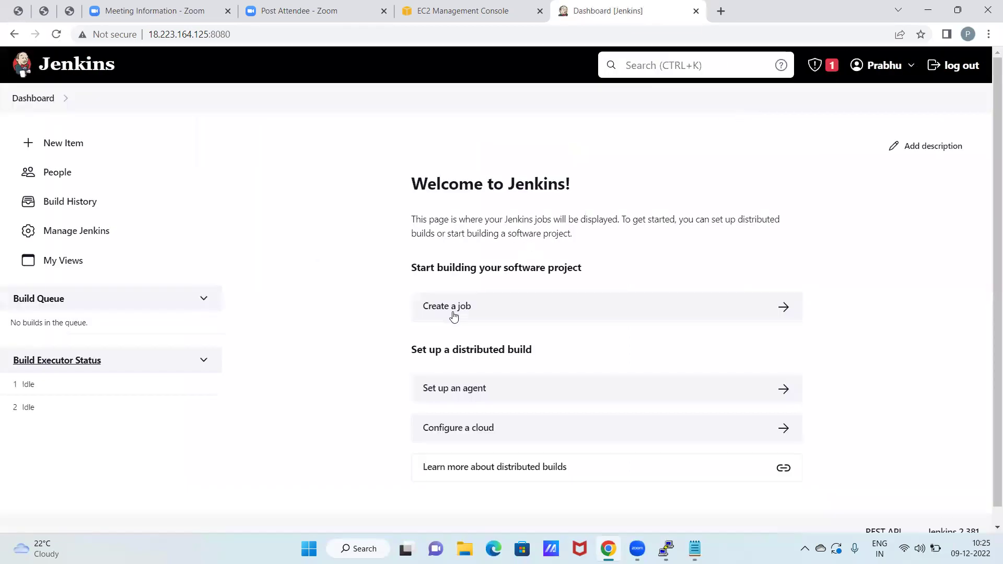
left_click(451, 316)
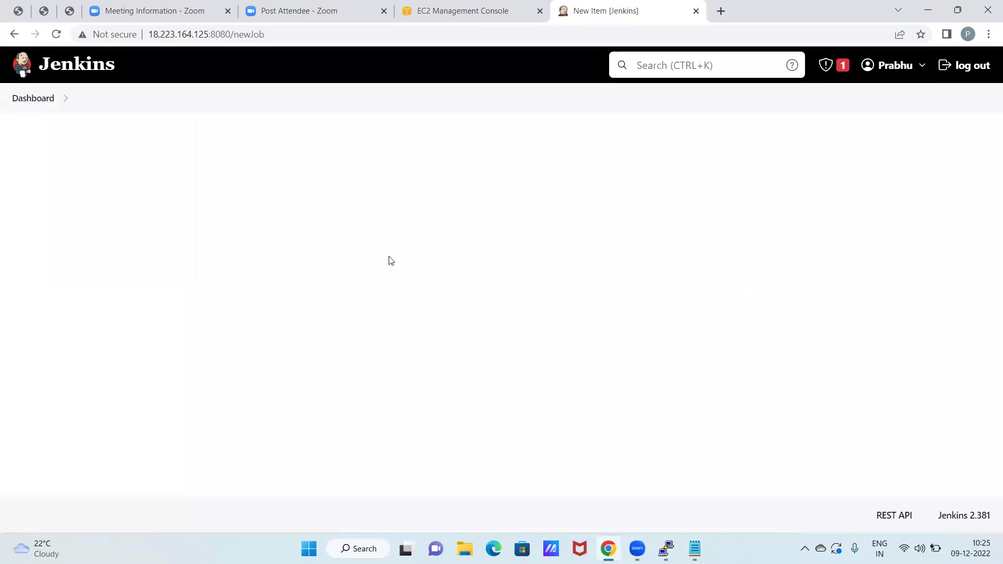
left_click(285, 204)
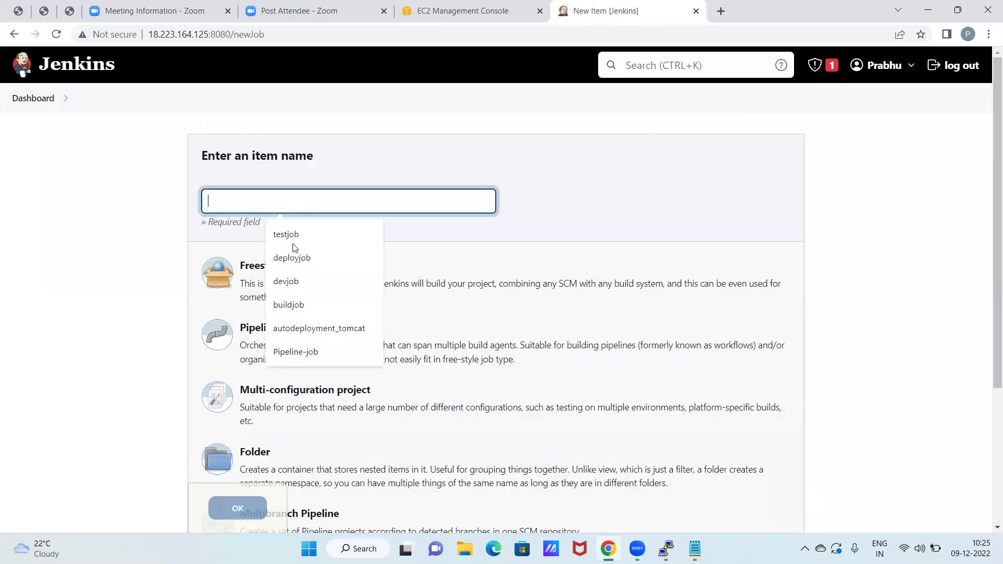
Step: Create item devjob with an Execute shell step running 'pwd', then apply and save
left_click(289, 272)
left_click(238, 509)
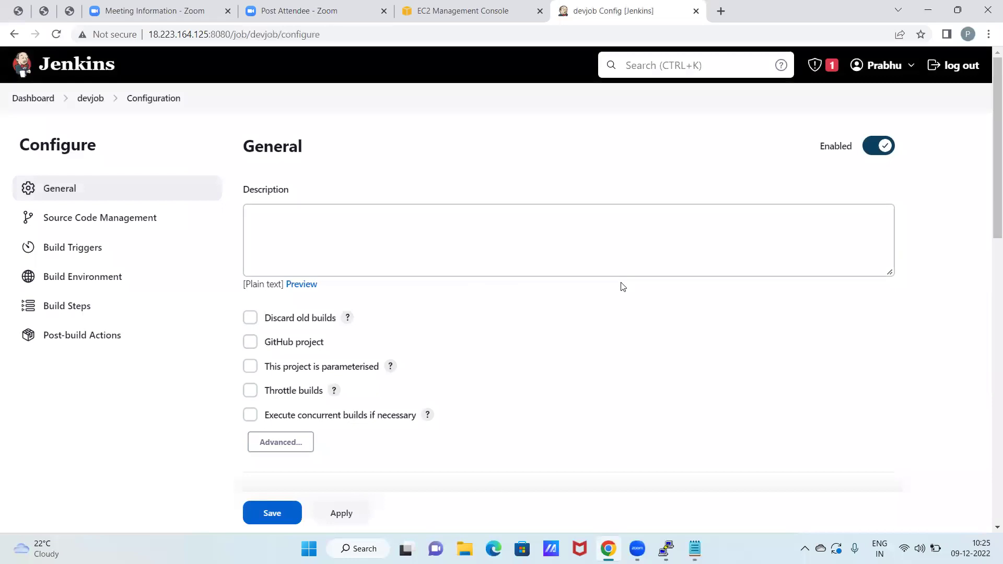
scroll(622, 285, "down", 2)
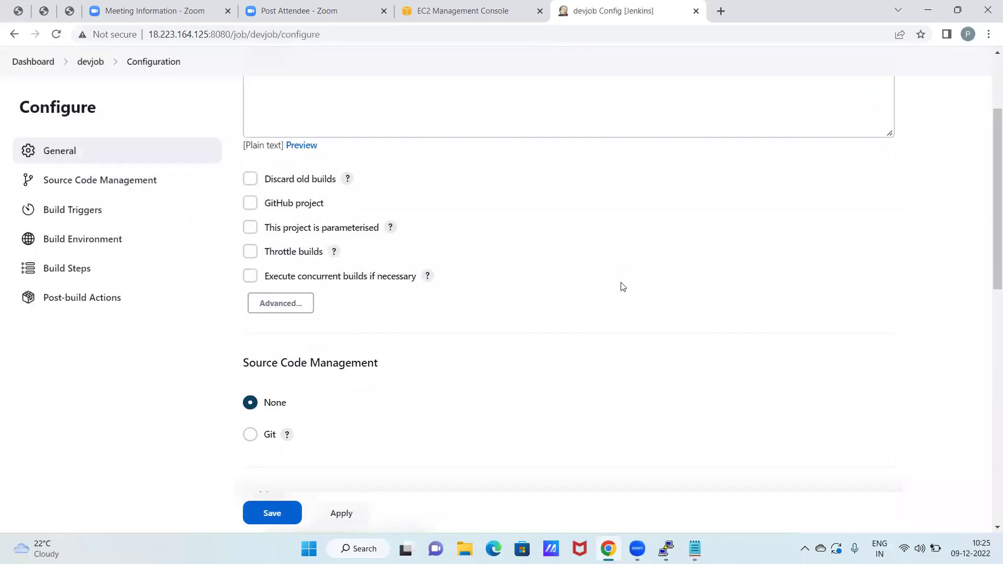
scroll(622, 286, "down", 2)
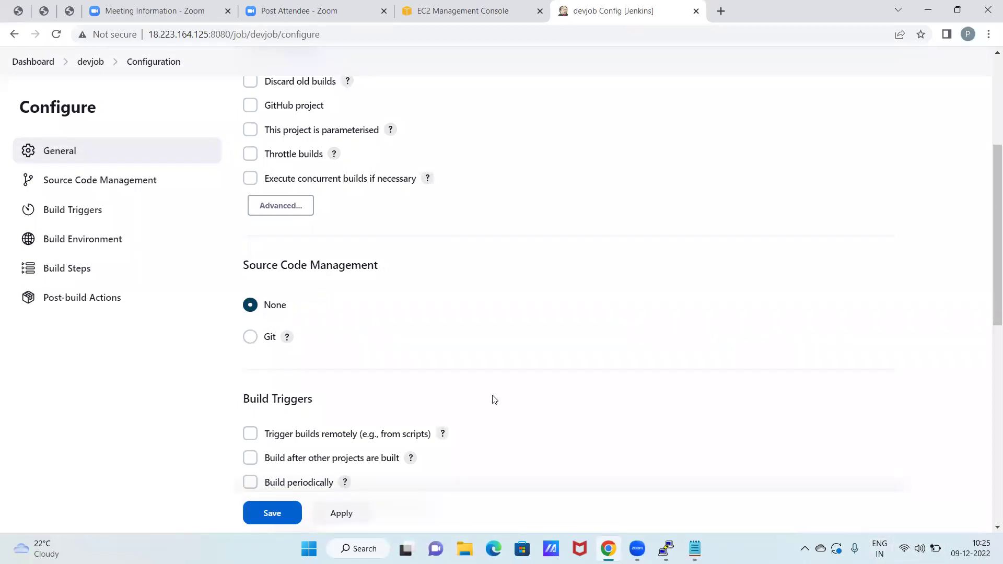
scroll(494, 400, "down", 10)
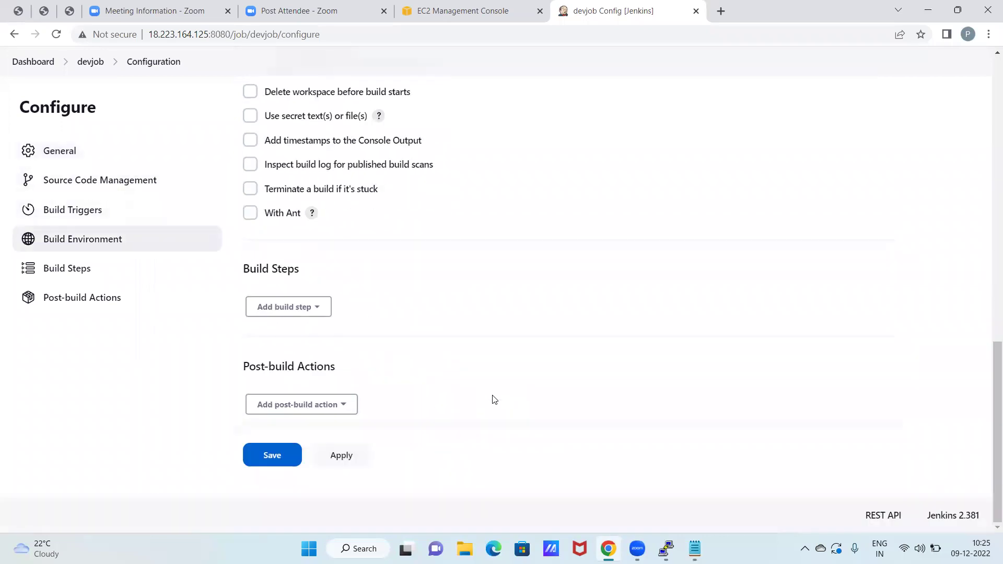
left_click(268, 306)
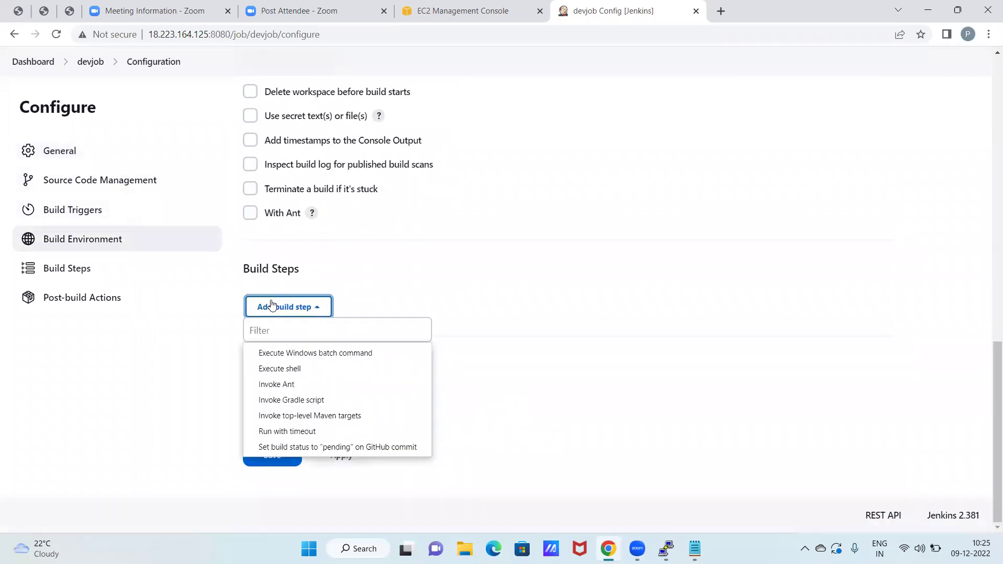
left_click(280, 369)
left_click(338, 405)
type("pwd")
left_click(337, 513)
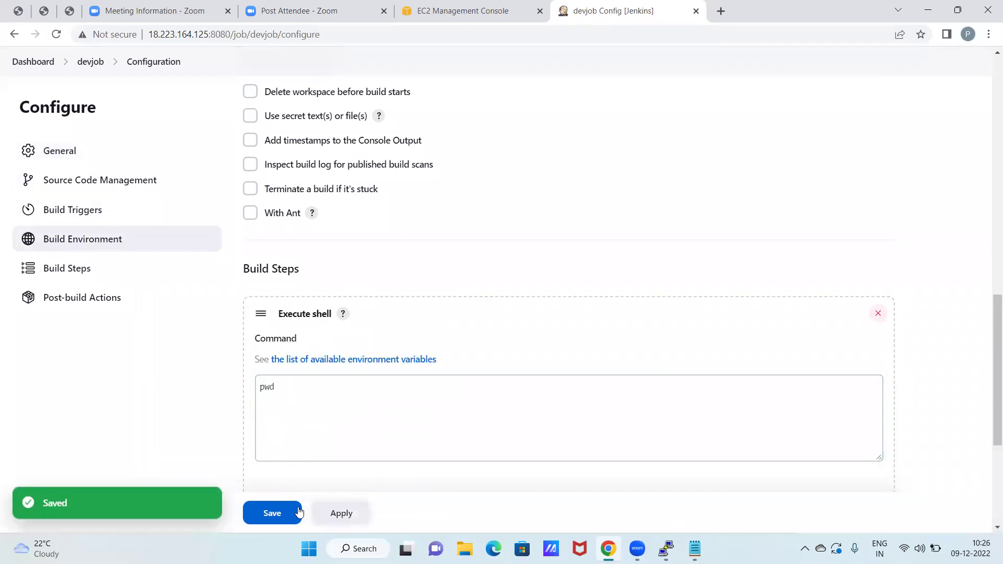
left_click(299, 511)
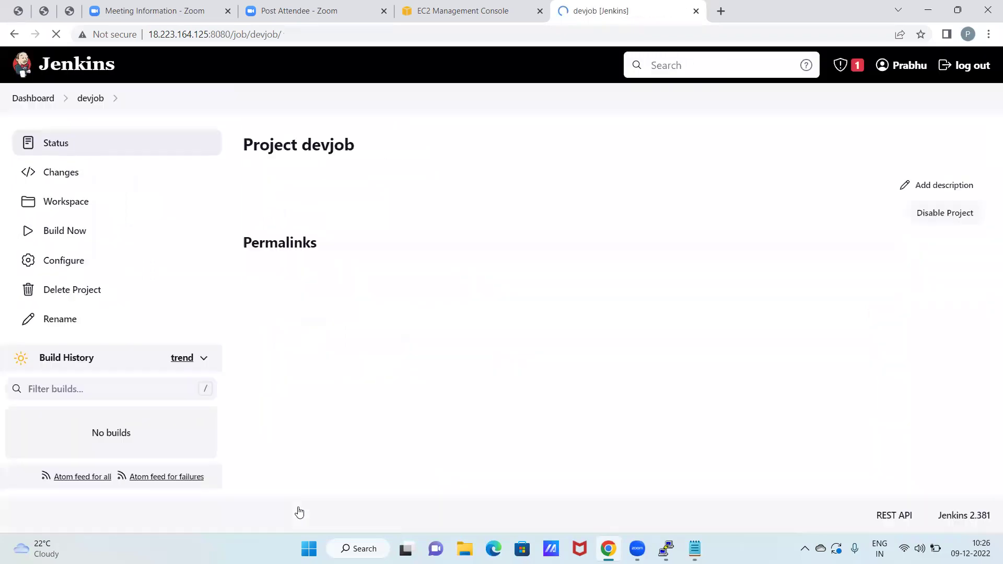
Step: Create a new item named testjob from the dashboard
left_click(29, 102)
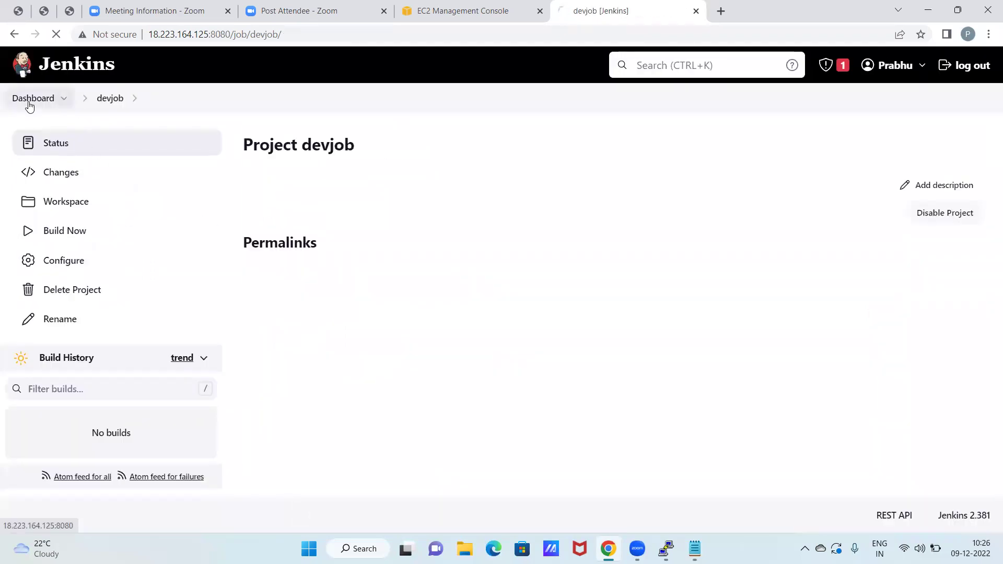
left_click(48, 147)
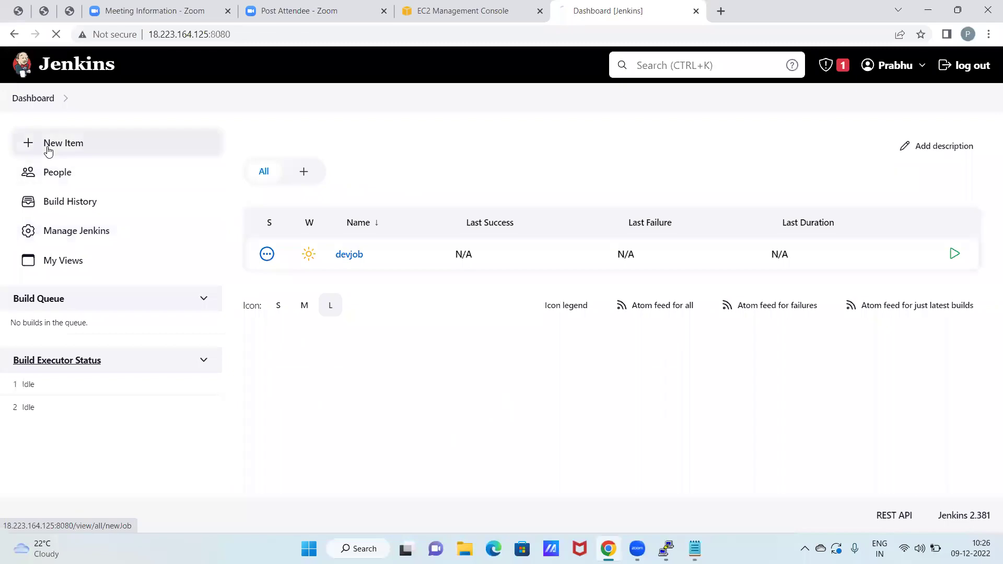
left_click(280, 202)
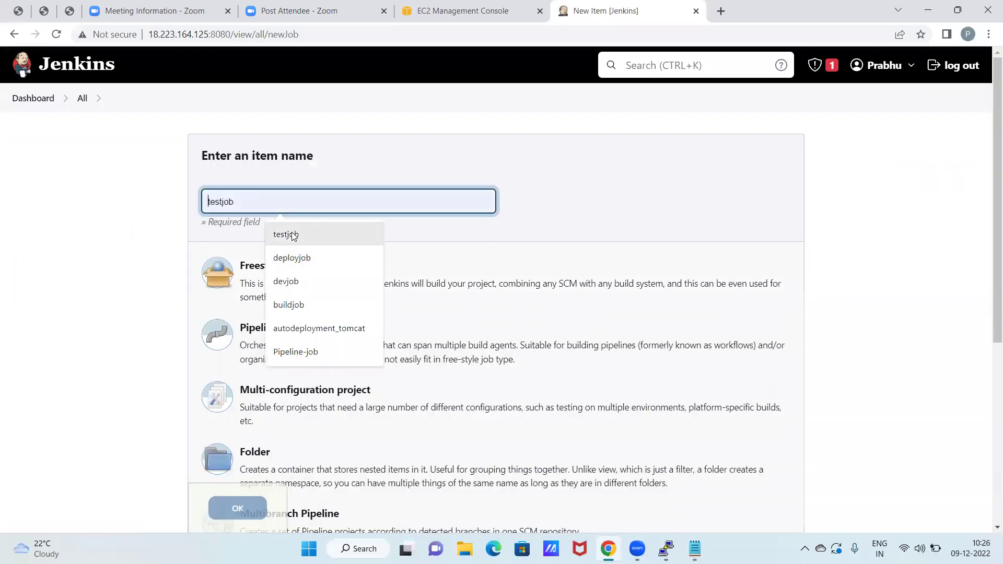
left_click(291, 234)
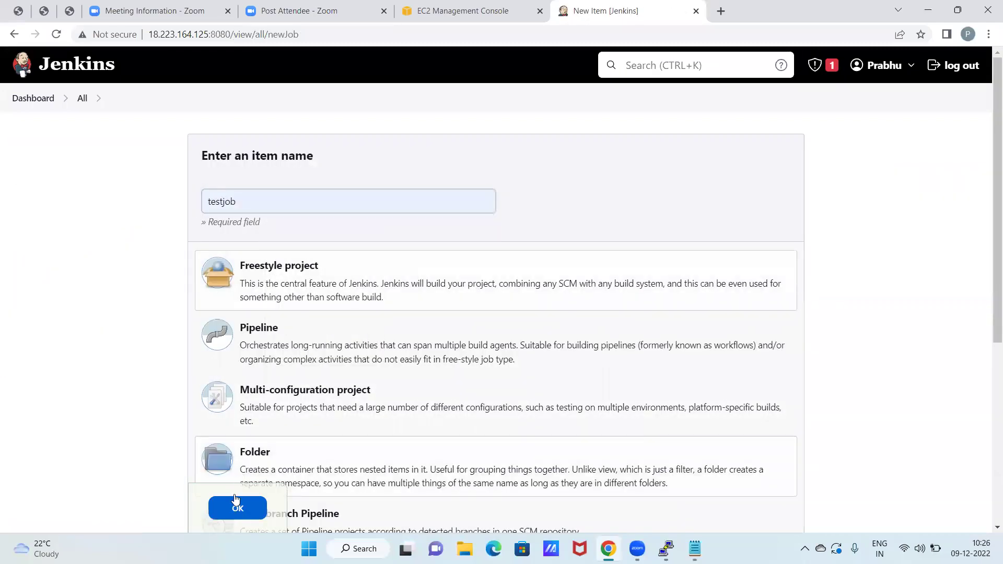
left_click(233, 507)
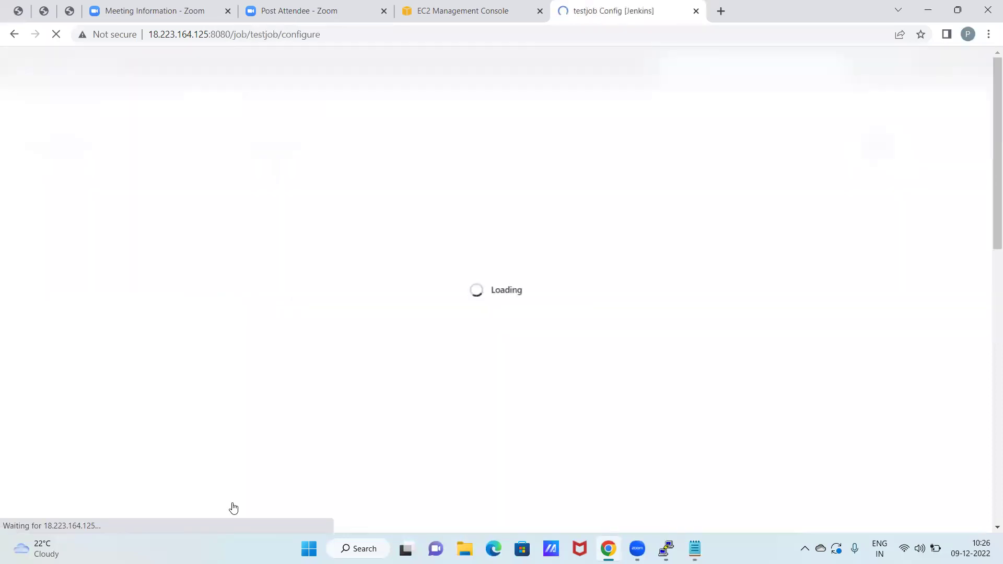
Step: Make testjob build after other projects, watching devjob
scroll(456, 401, "down", 5)
scroll(455, 401, "down", 1)
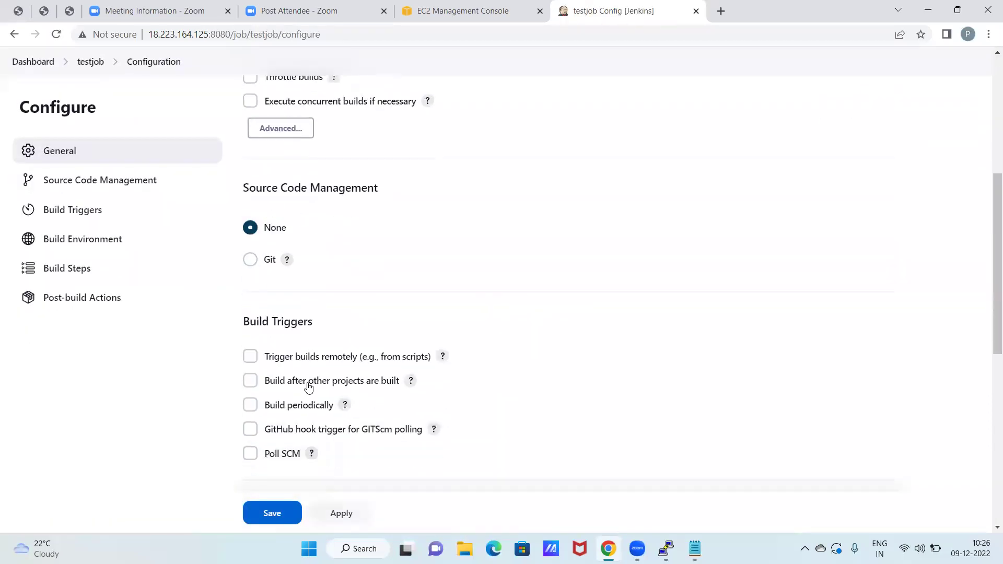
left_click(299, 386)
left_click(286, 425)
type("dev")
left_click(293, 448)
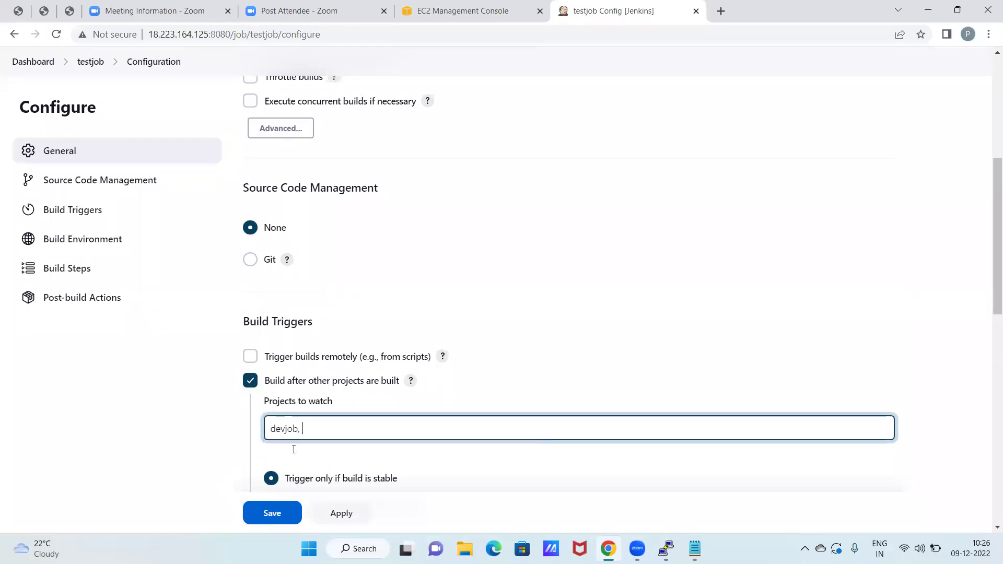
left_click(500, 485)
Step: Add an Execute shell step running 'uname', apply and save testjob
scroll(500, 484, "down", 12)
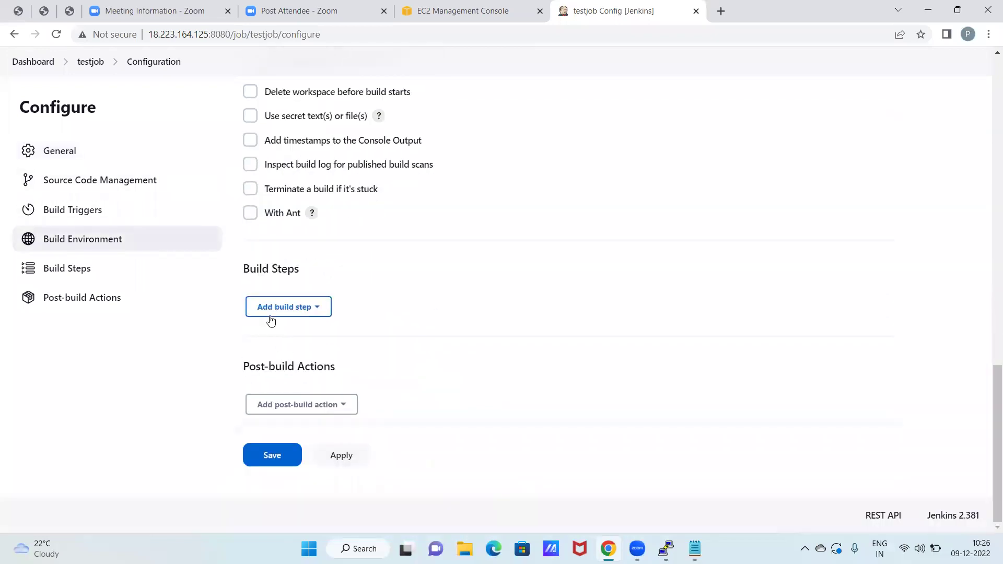
left_click(271, 314)
left_click(276, 366)
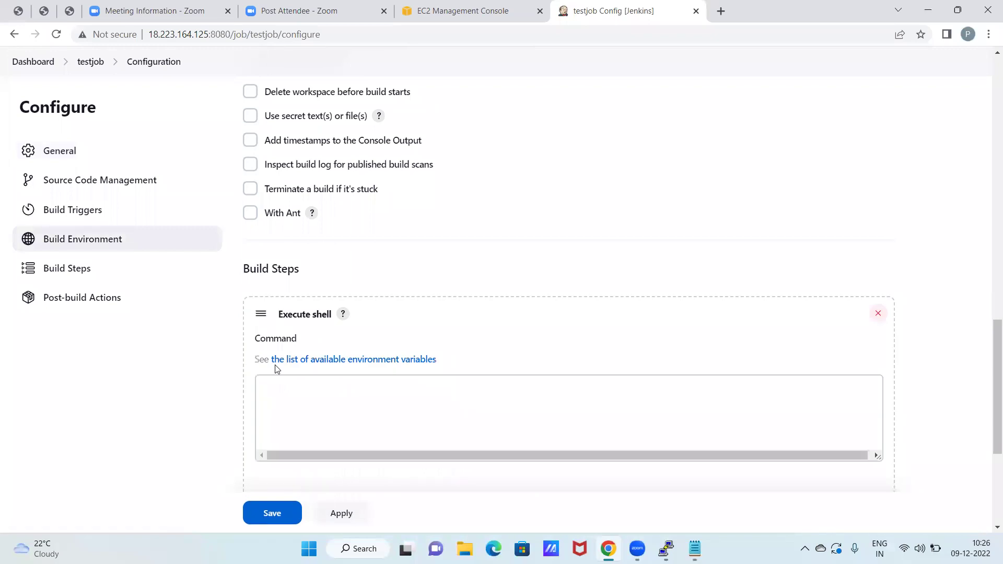
left_click(316, 417)
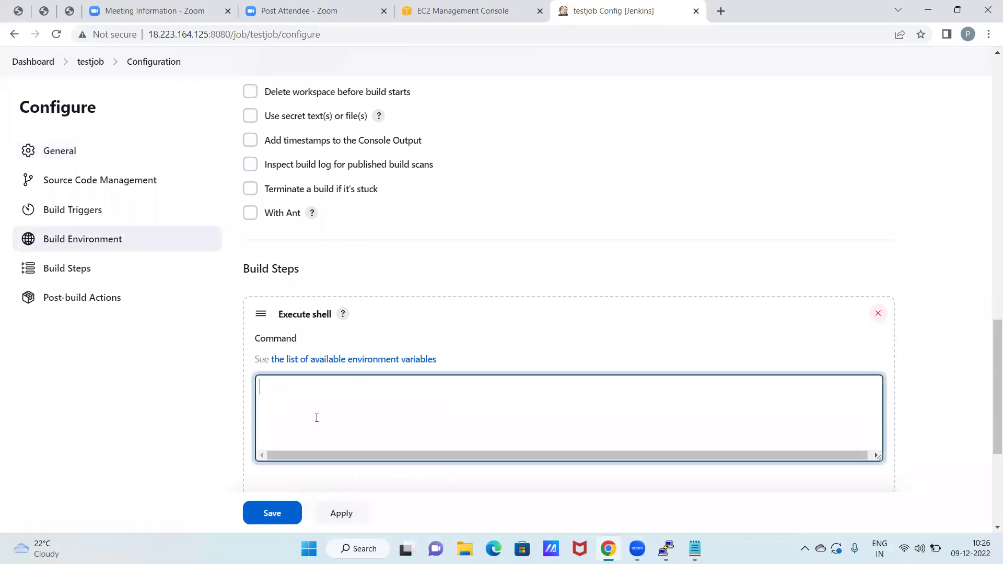
type("uname")
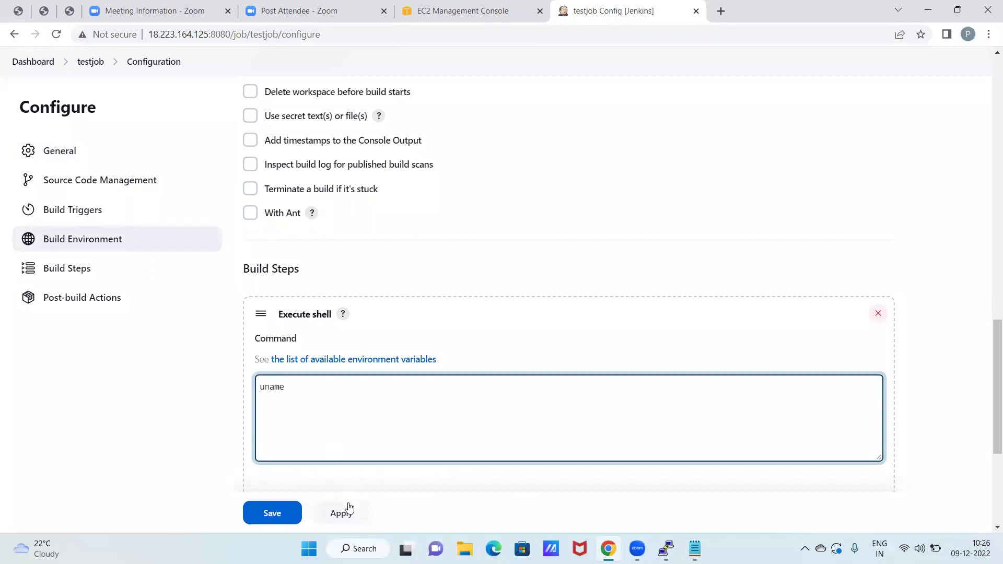
left_click(344, 516)
left_click(291, 515)
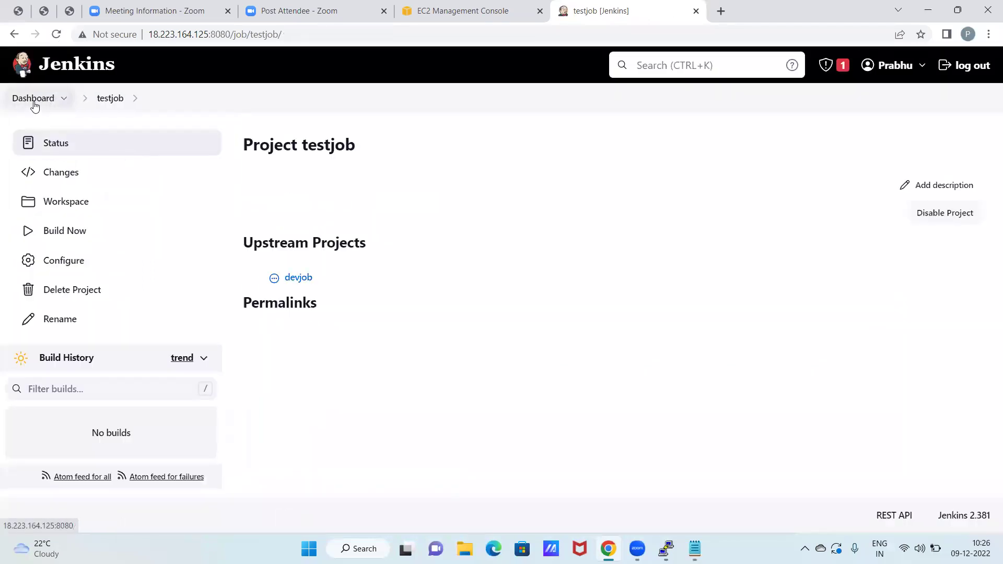
left_click(33, 98)
Step: Create a freestyle project named deployjob
left_click(63, 143)
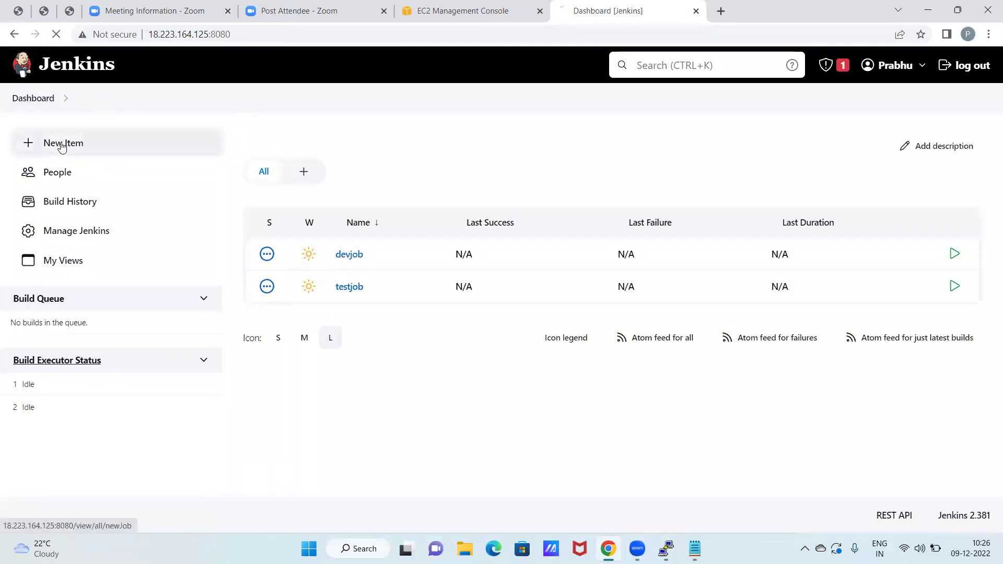
left_click(251, 198)
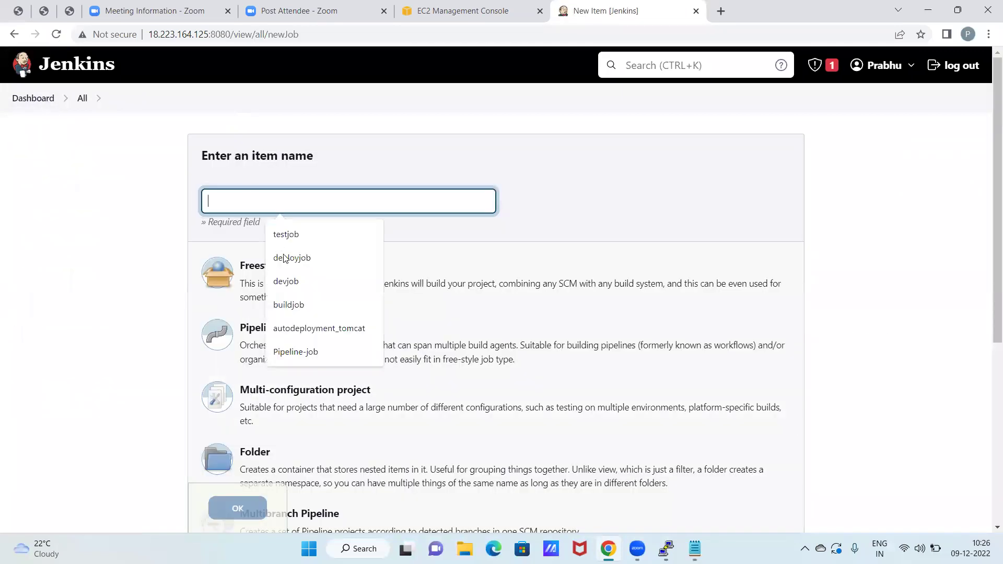
left_click(293, 264)
left_click(291, 269)
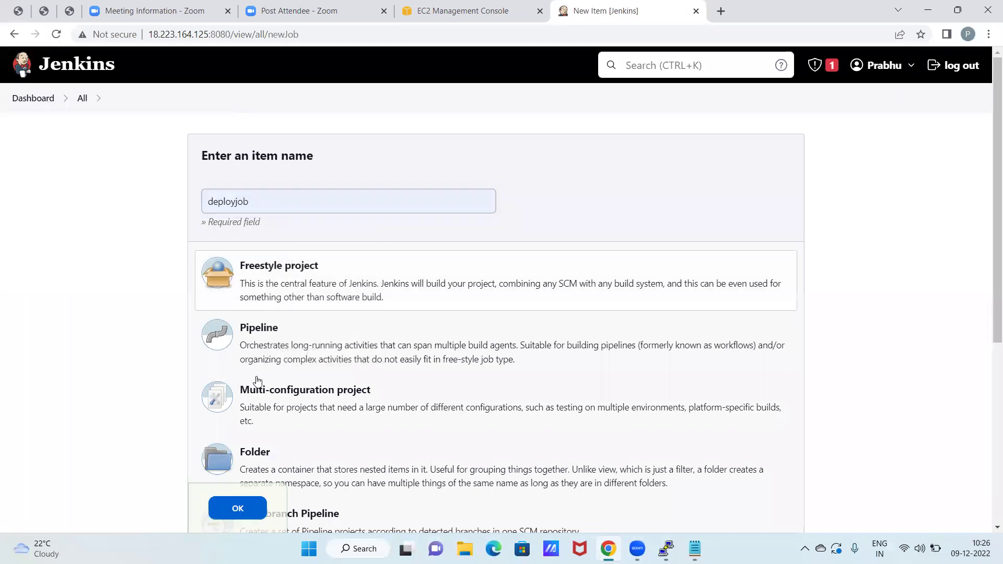
left_click(239, 509)
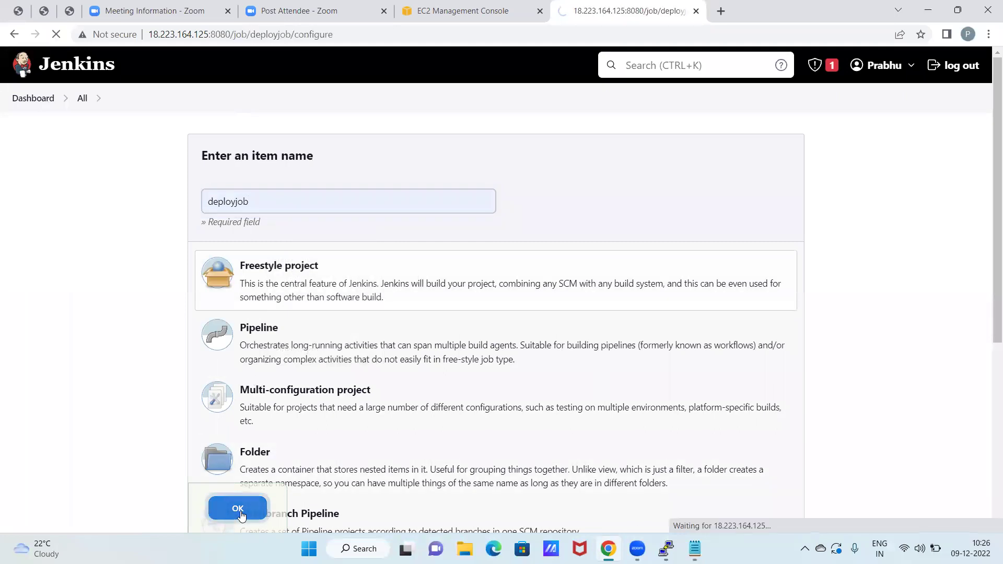
Step: Make deployjob build after other projects, watching testjob
scroll(559, 400, "down", 7)
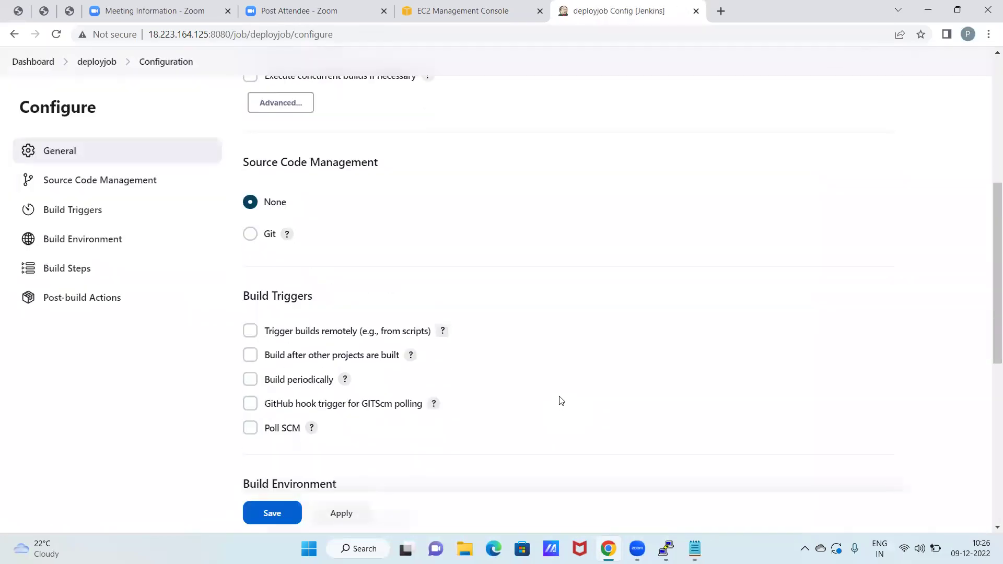
left_click(297, 322)
left_click(315, 365)
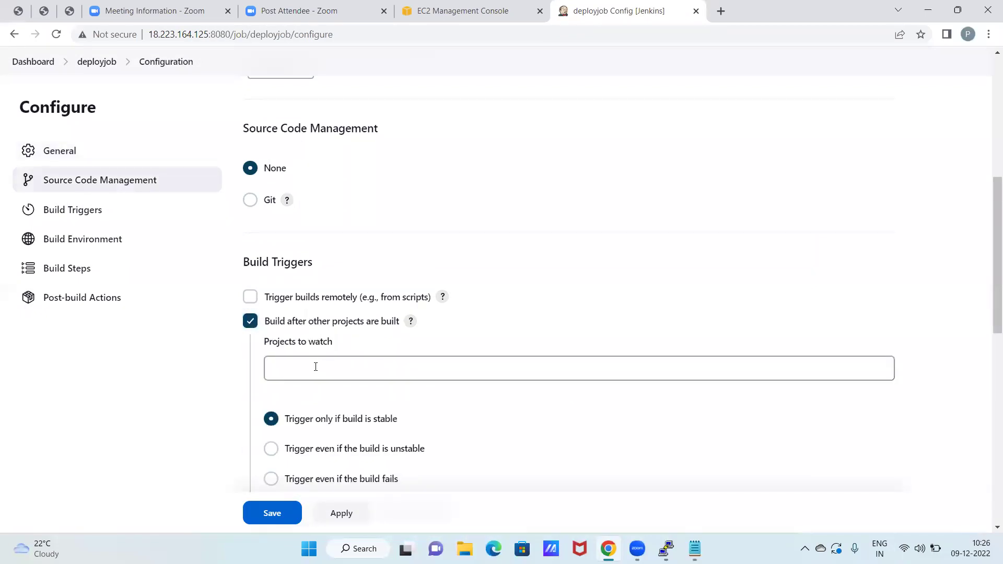
type("test")
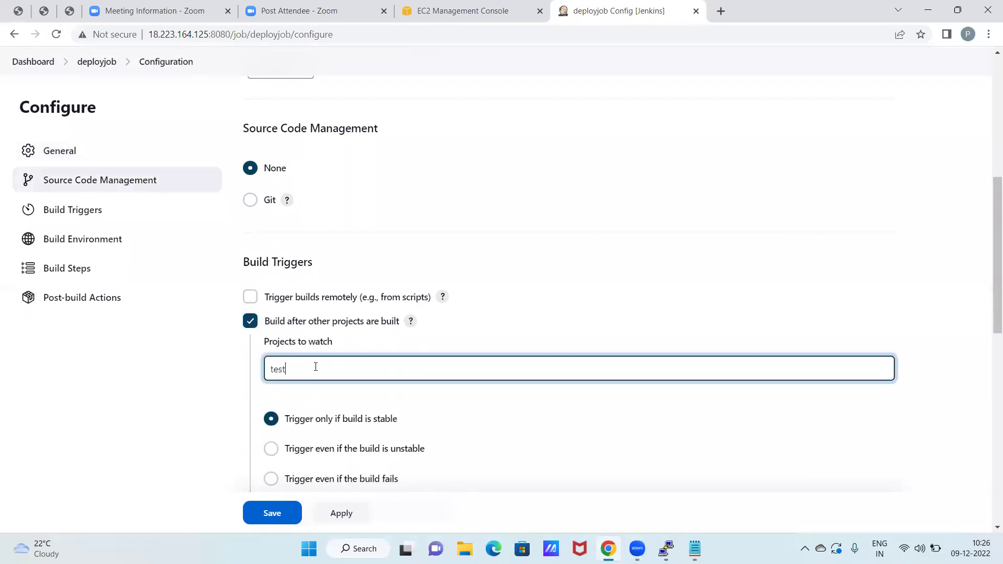
left_click(318, 388)
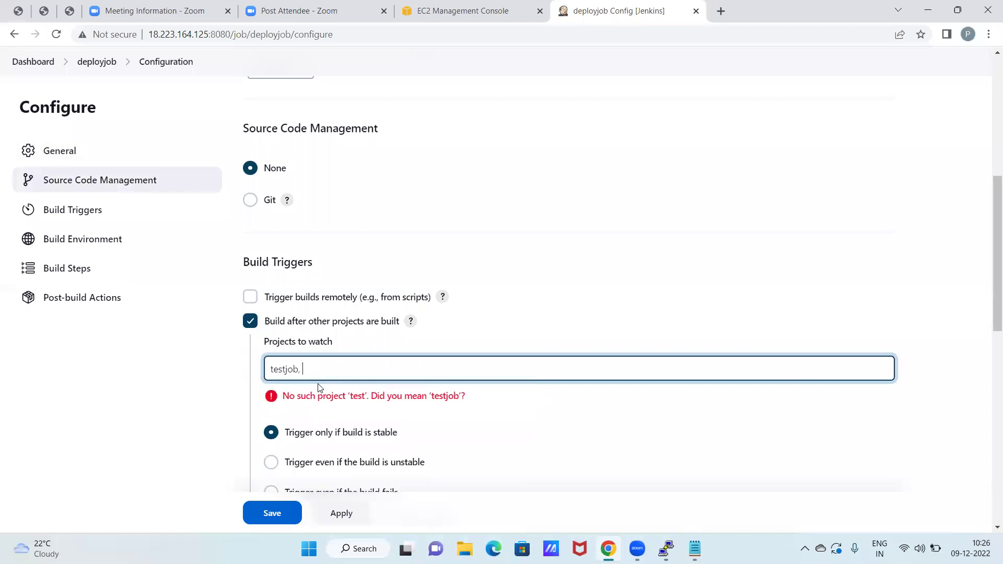
Step: Add an Execute shell step running 'whoami' and save deployjob
scroll(633, 457, "down", 10)
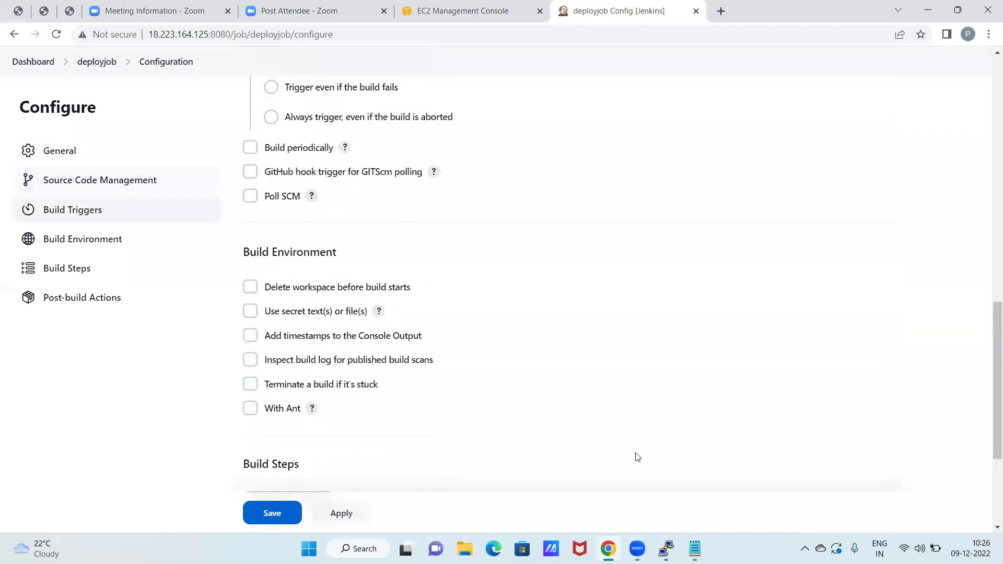
left_click(296, 309)
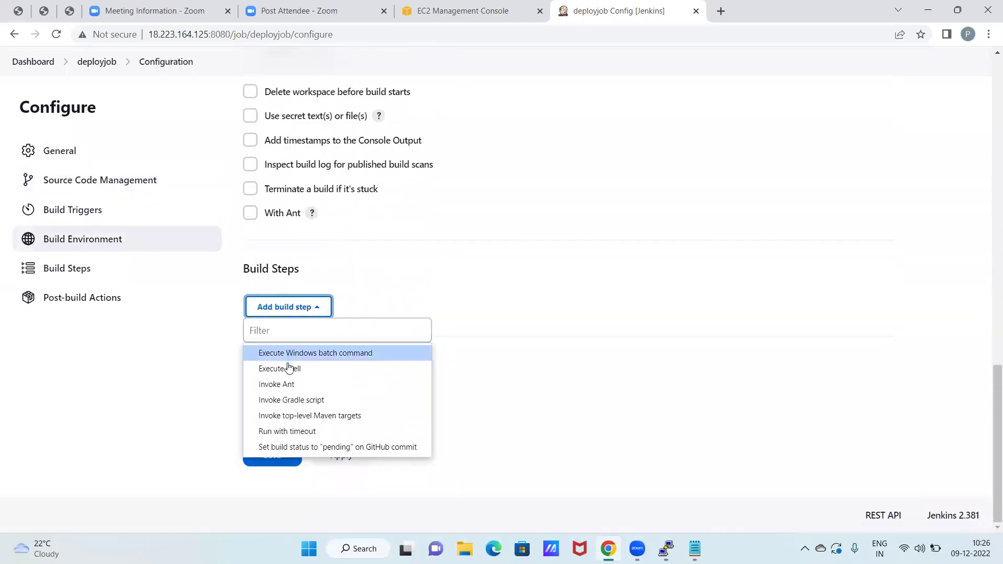
left_click(288, 365)
left_click(357, 394)
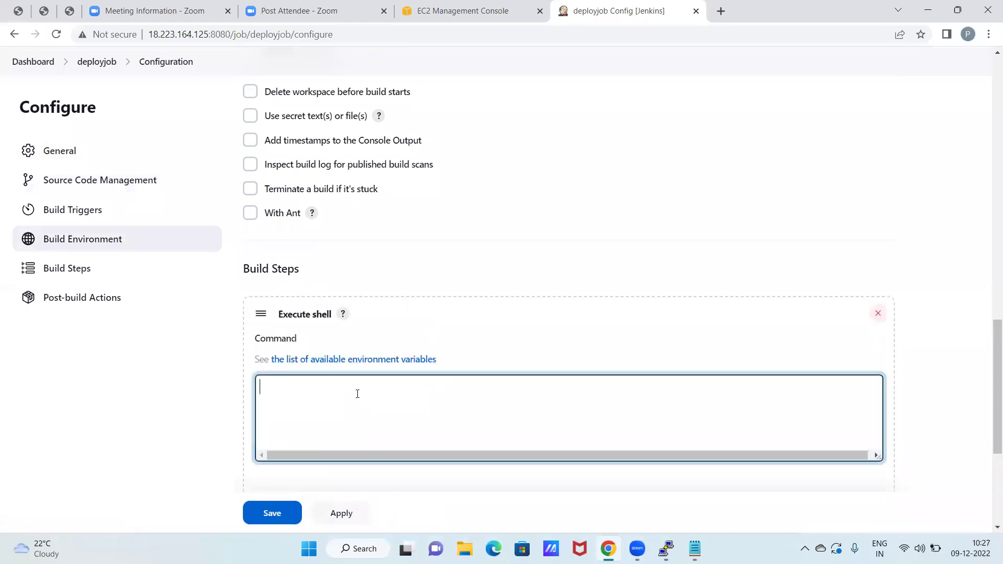
type("whoami")
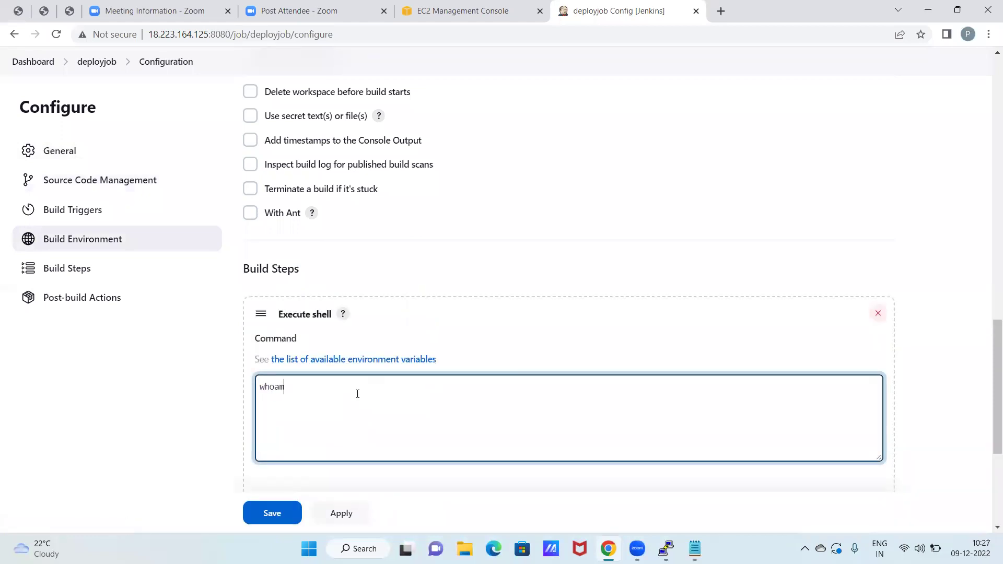
left_click(290, 515)
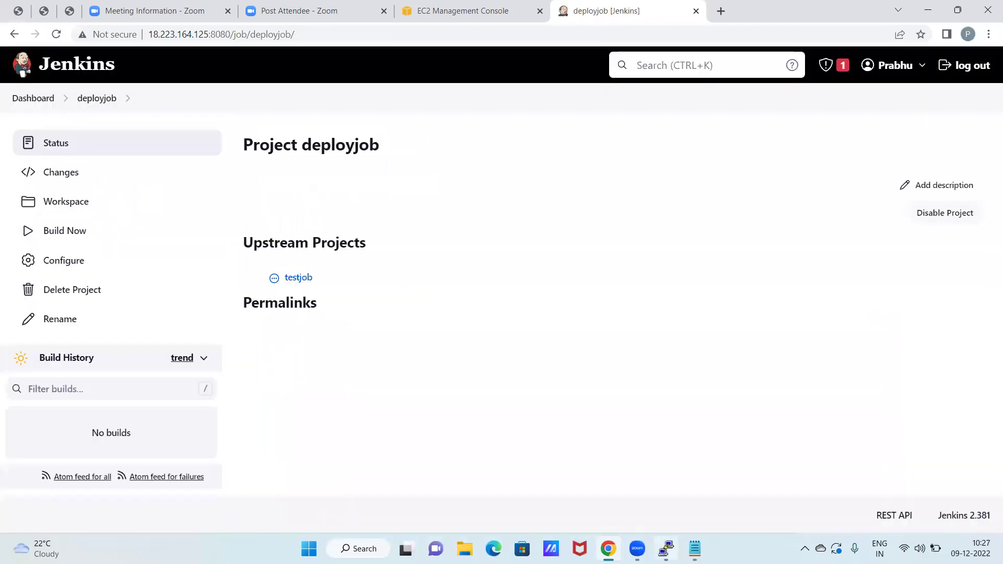
Step: Run cal, calender and calc in PuTTY, all not found, then minimize the terminal
left_click(665, 549)
type("cal")
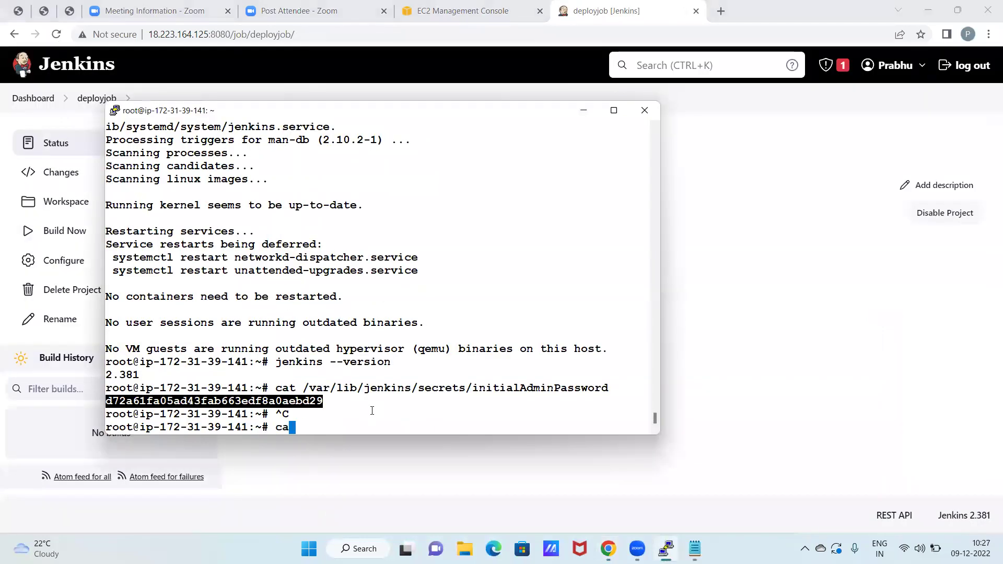
key("Return")
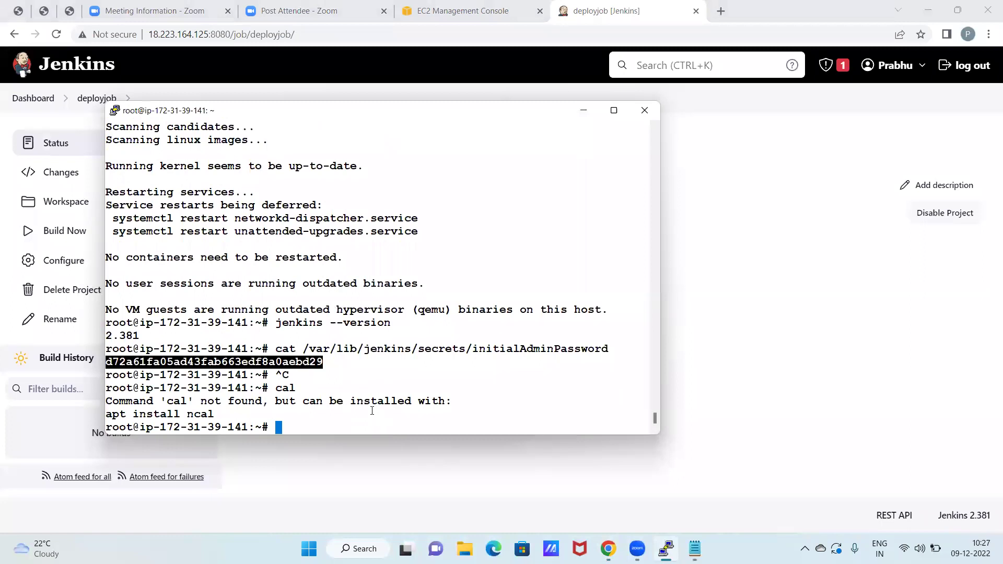
type("calender")
key("Return")
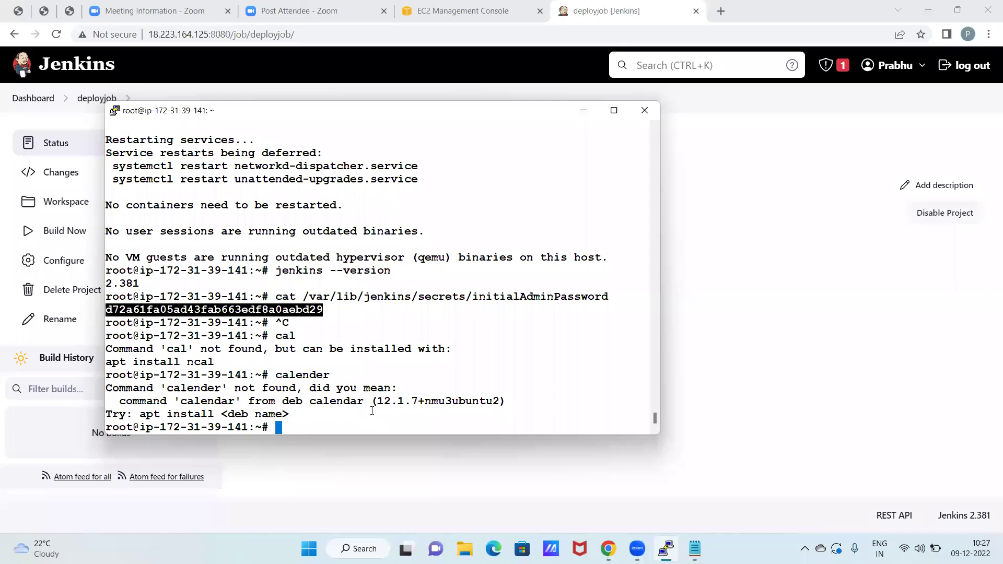
scroll(350, 377, "up", 15)
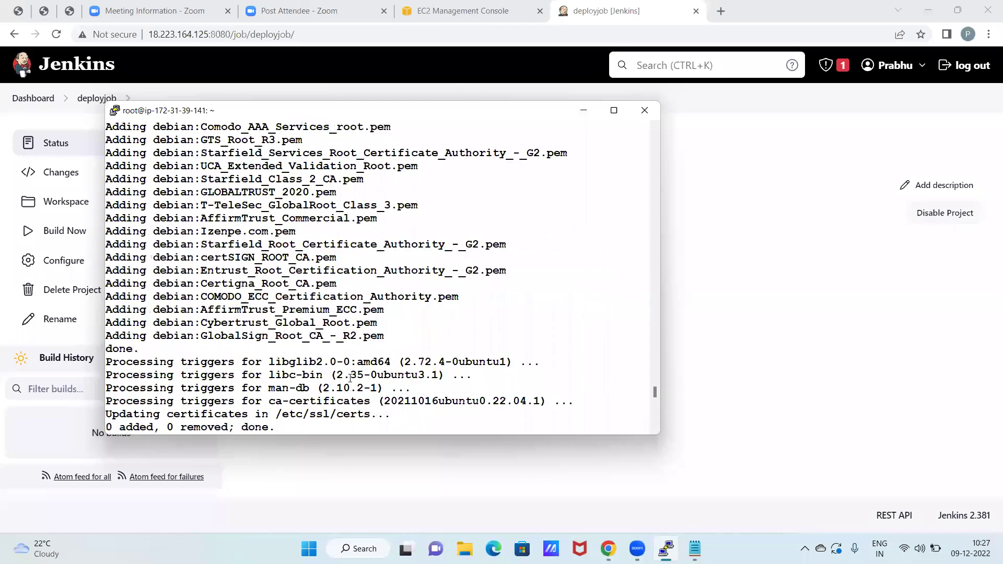
scroll(349, 379, "down", 15)
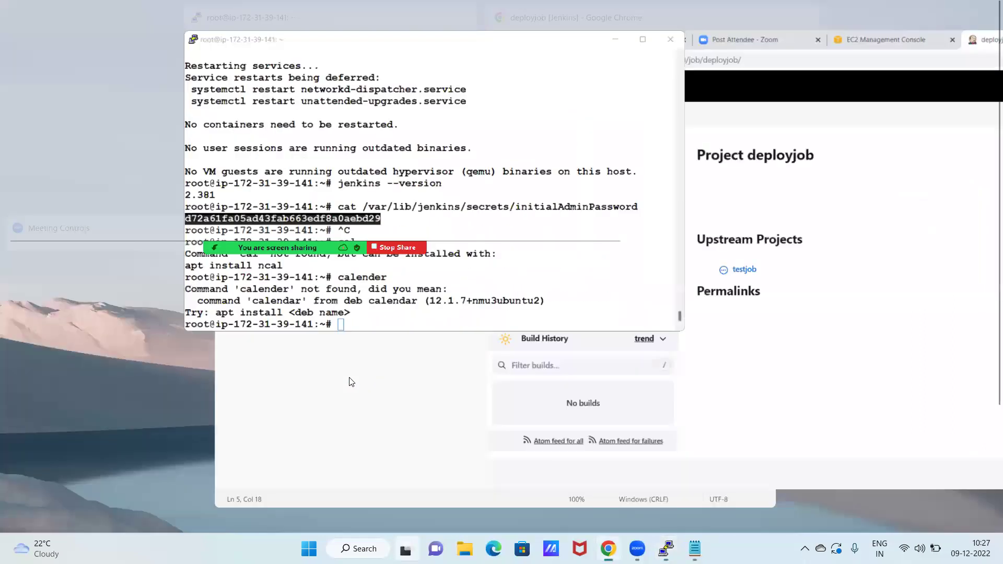
type("calc")
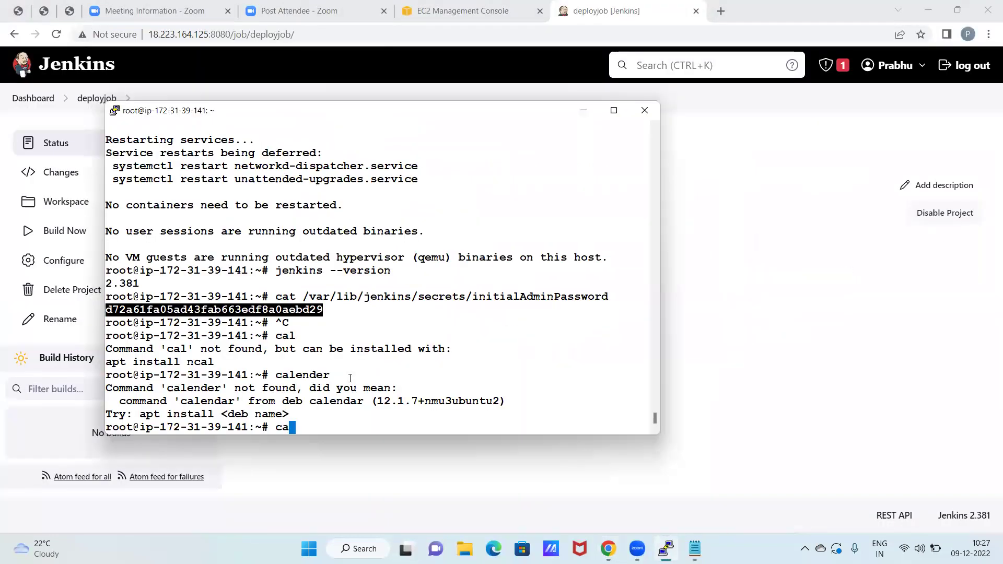
key("Return")
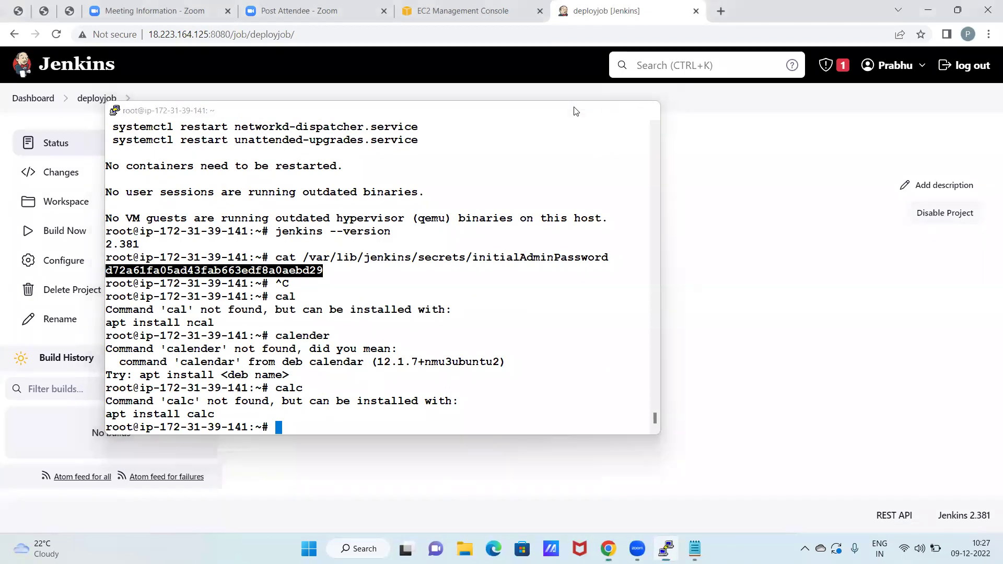
left_click(581, 111)
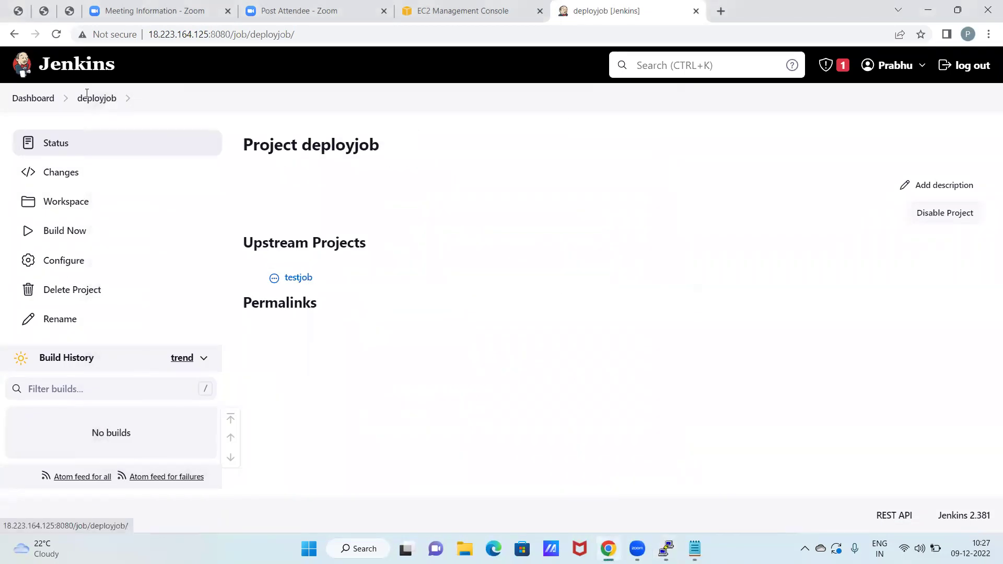
Step: Start a build of devjob from the Jenkins dashboard, then bring up File Explorer
left_click(30, 105)
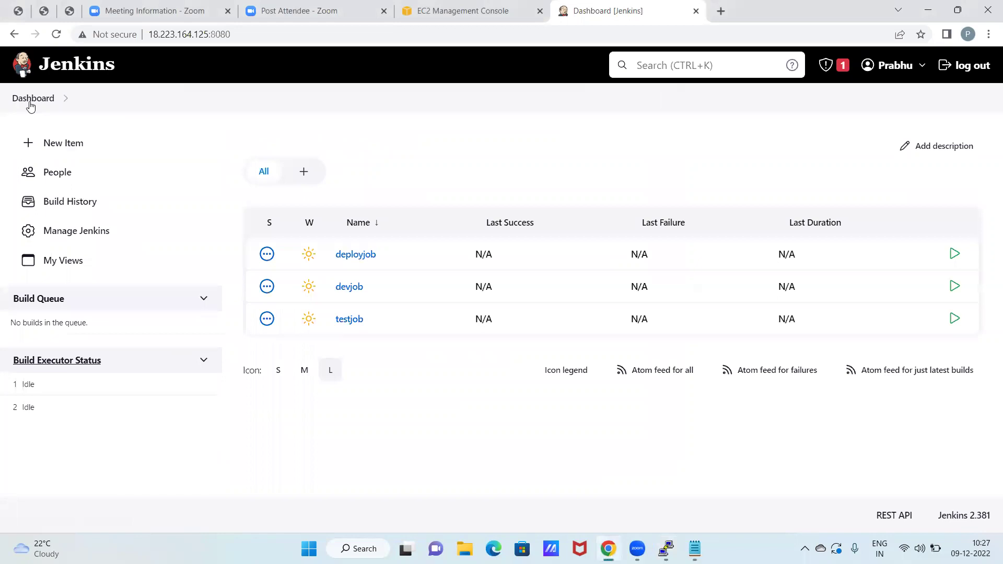
left_click(955, 287)
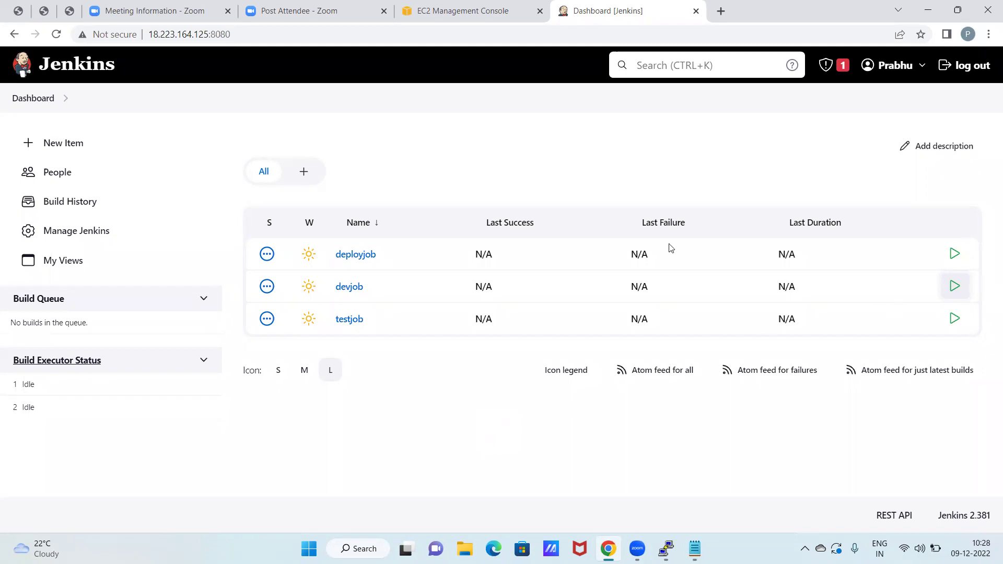
key("super+e")
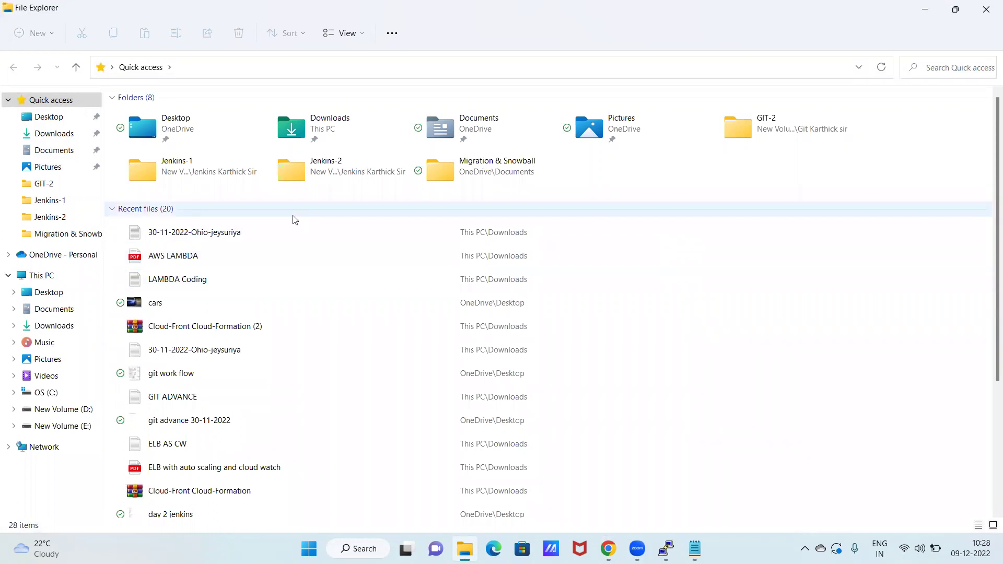
Step: Open Auto Deployment - Tomcat.png from the Jenkins-2 folder and zoom in on it in Photos
double_click(372, 164)
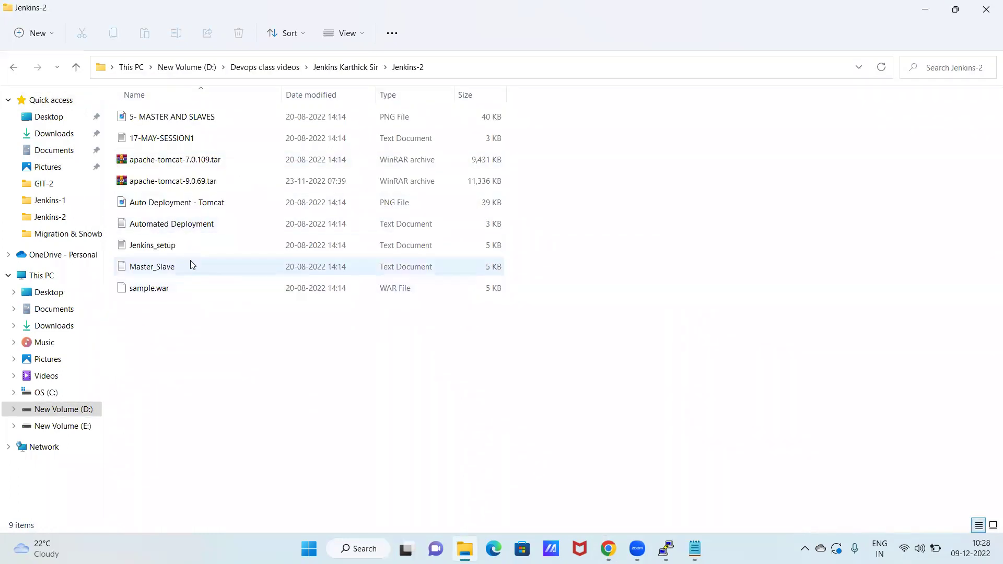
left_click(187, 204)
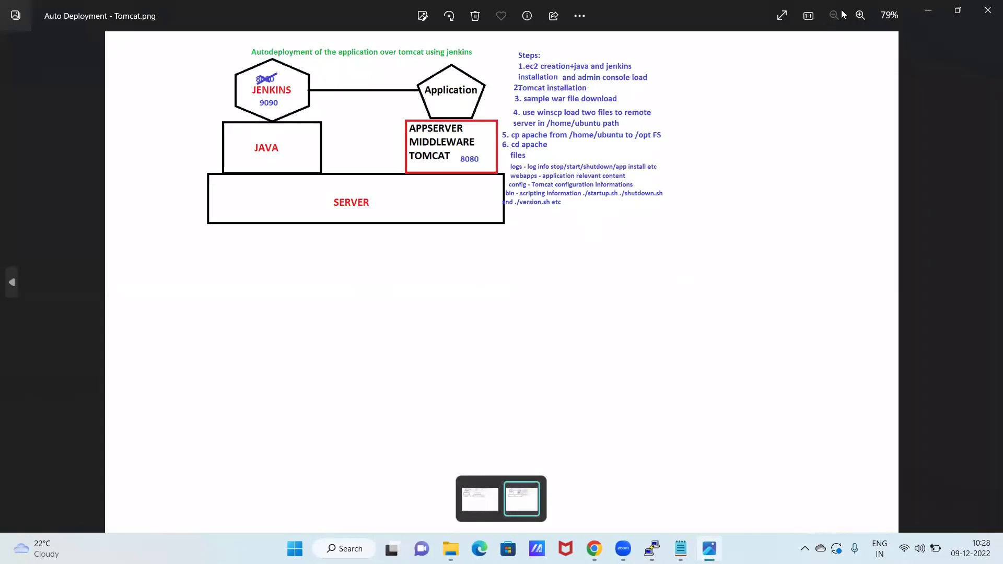
left_click(855, 18)
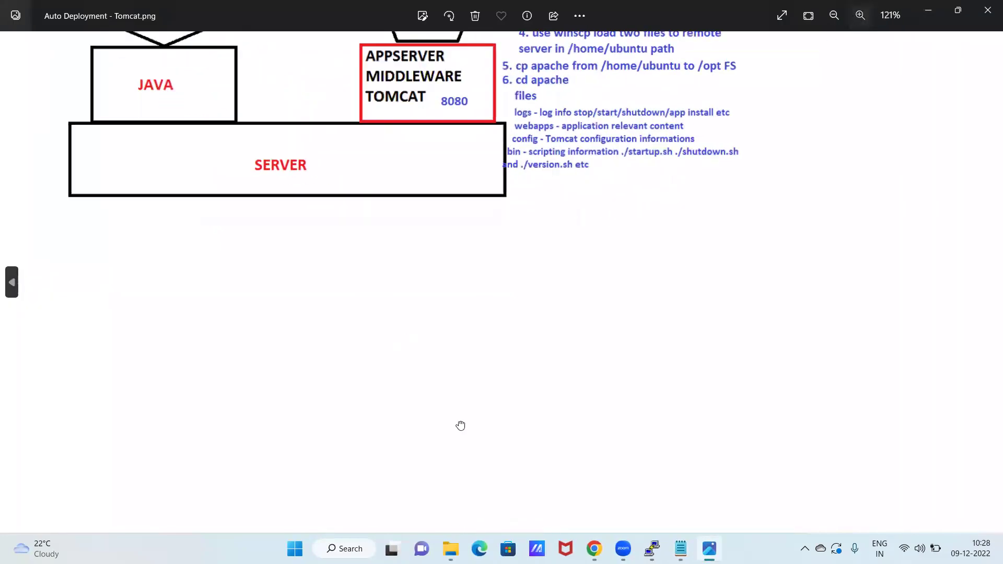
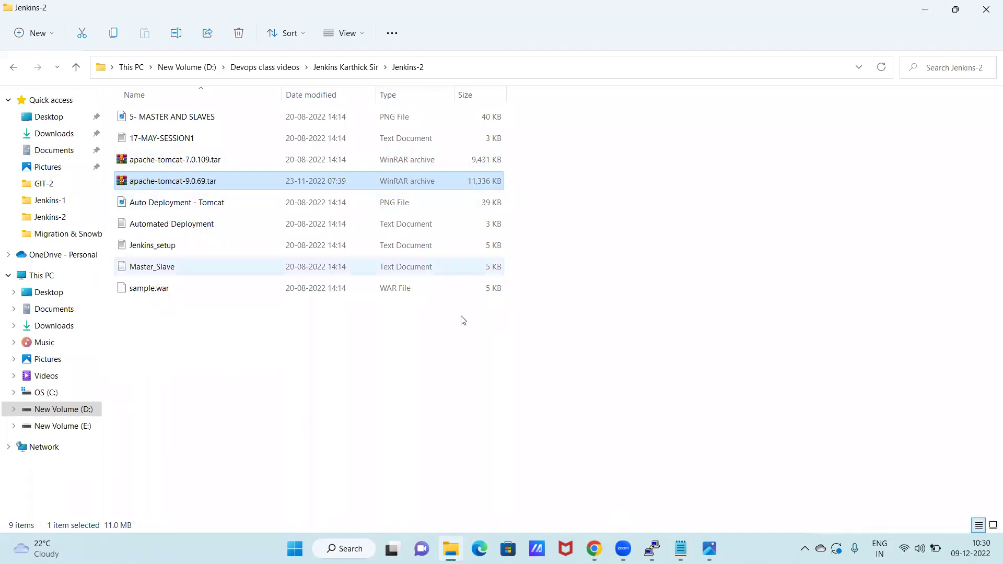
Step: Bring the Chrome window with the Jenkins dashboard (deployjob, devjob, testjob) to the front
mouse_move(594, 548)
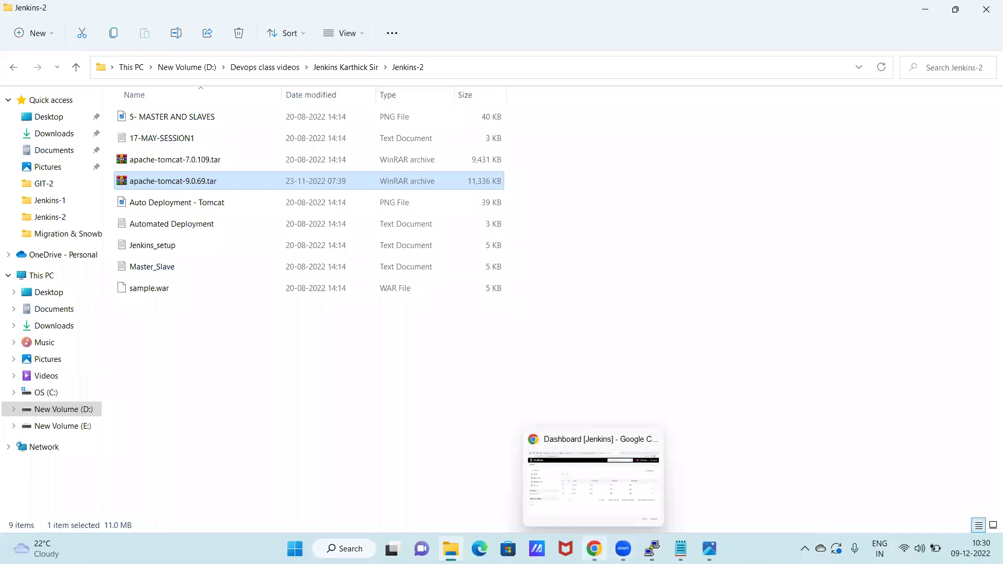
left_click(584, 472)
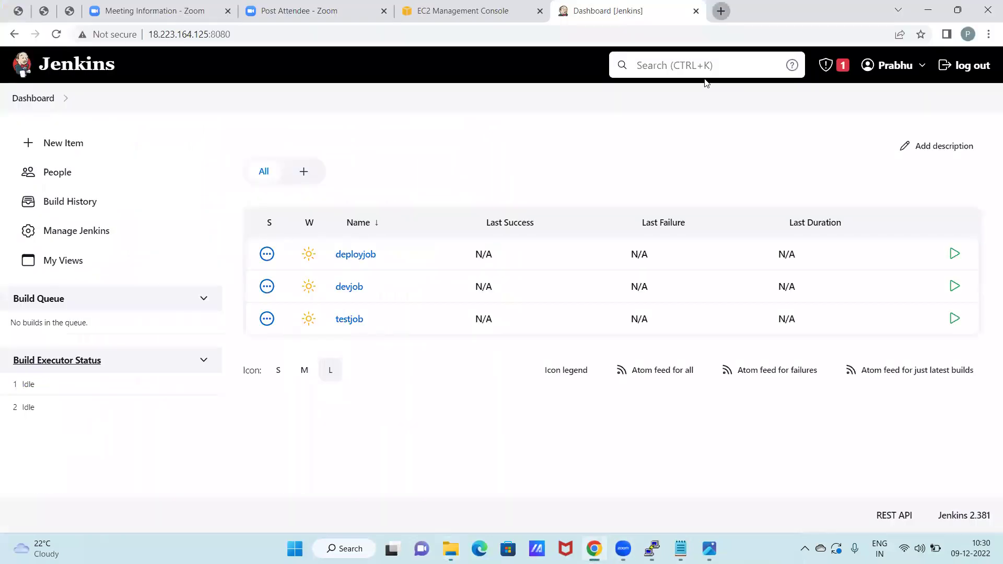
Step: In a new tab, search 'apache tomcat download' and open the Apache Tomcat 9 downloads page
key("ctrl+t")
type("apa")
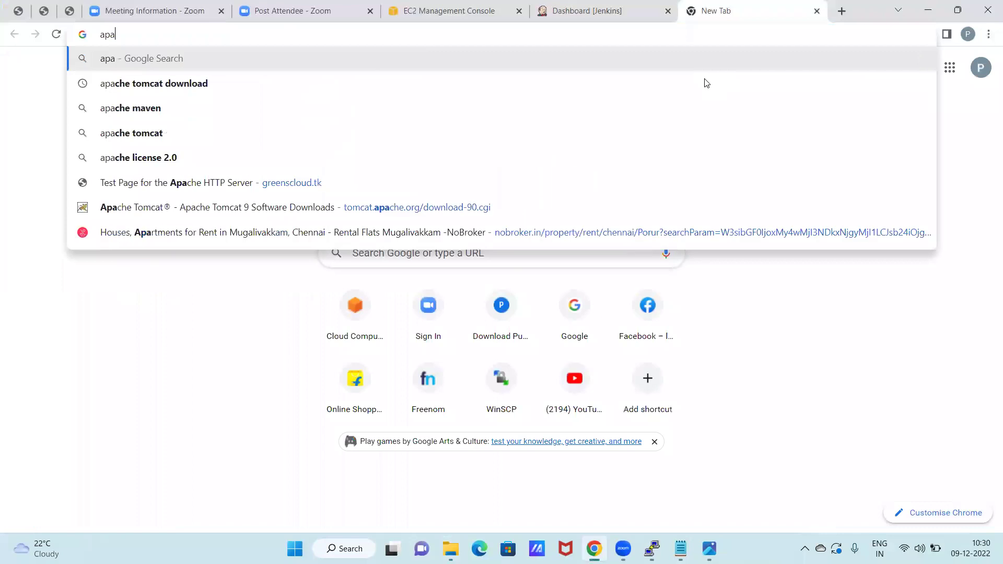
key("Down")
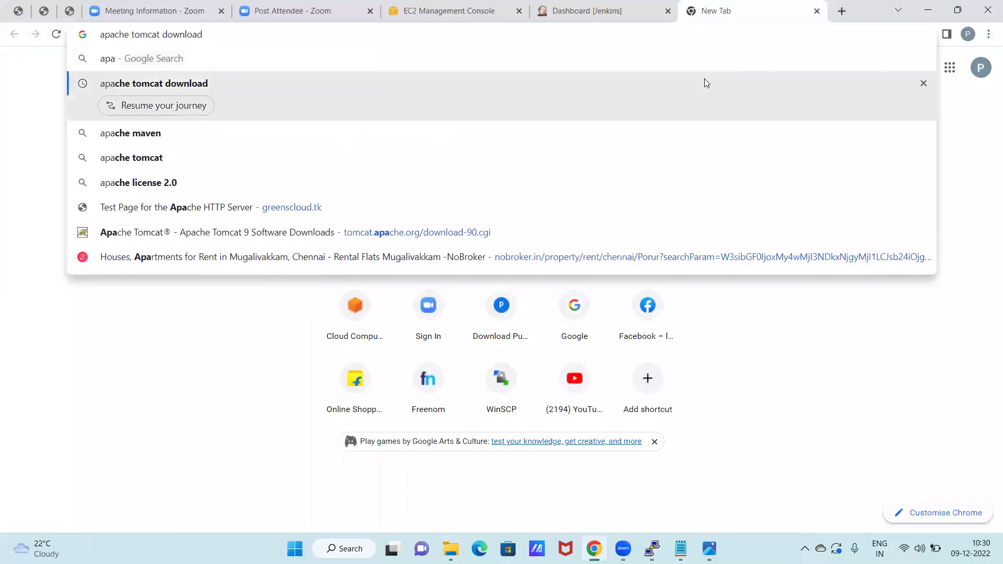
key("Return")
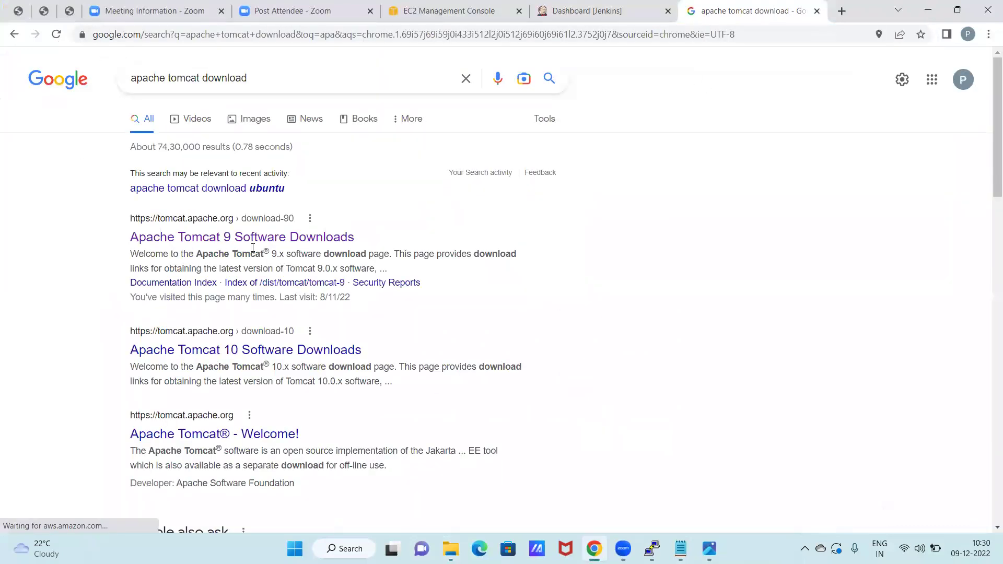
left_click(204, 238)
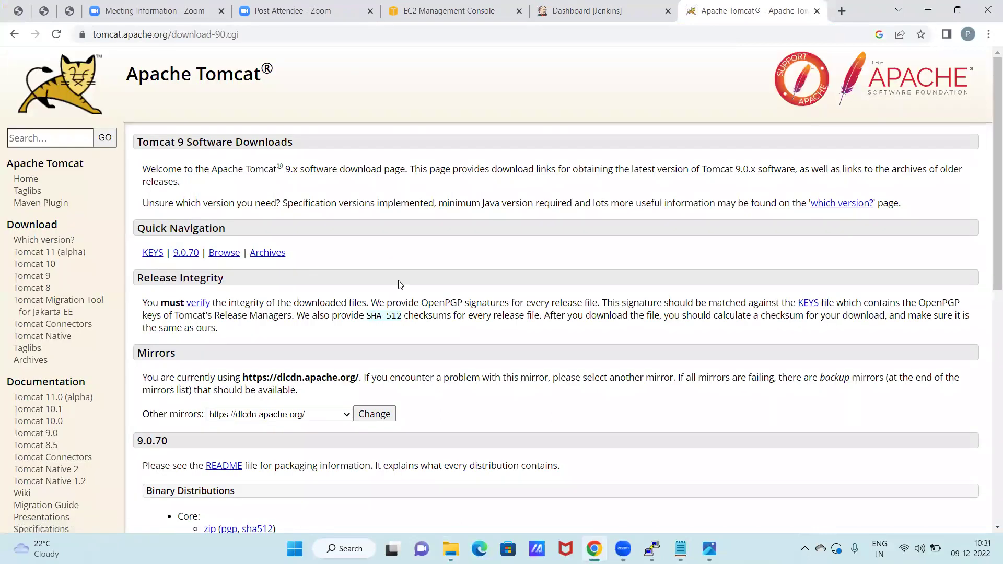
Step: Scroll to the Tomcat 9.0.70 Binary Distributions, then return to the Jenkins-2 folder
scroll(399, 285, "down", 3)
scroll(295, 295, "up", 3)
scroll(272, 419, "down", 6)
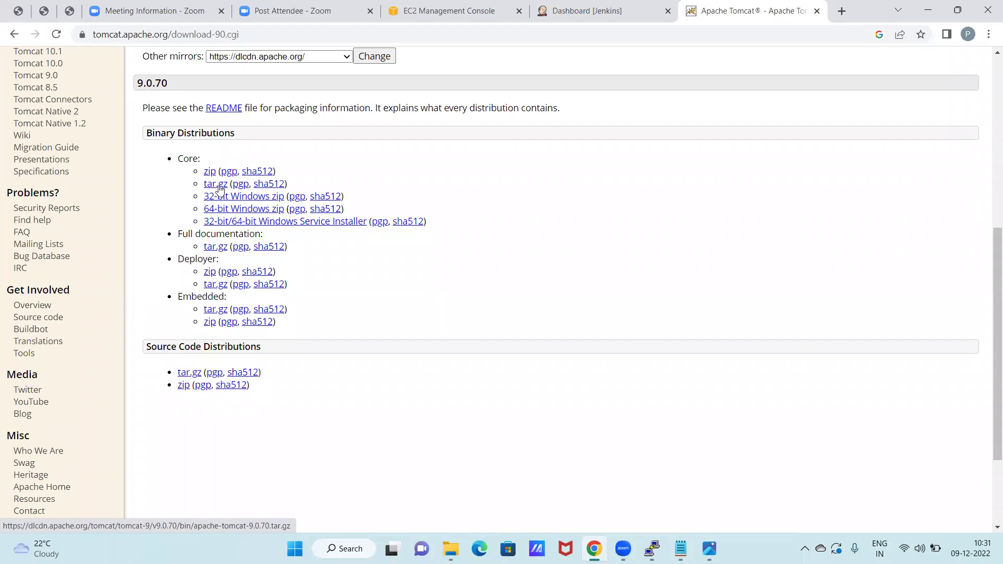
key("alt+Tab")
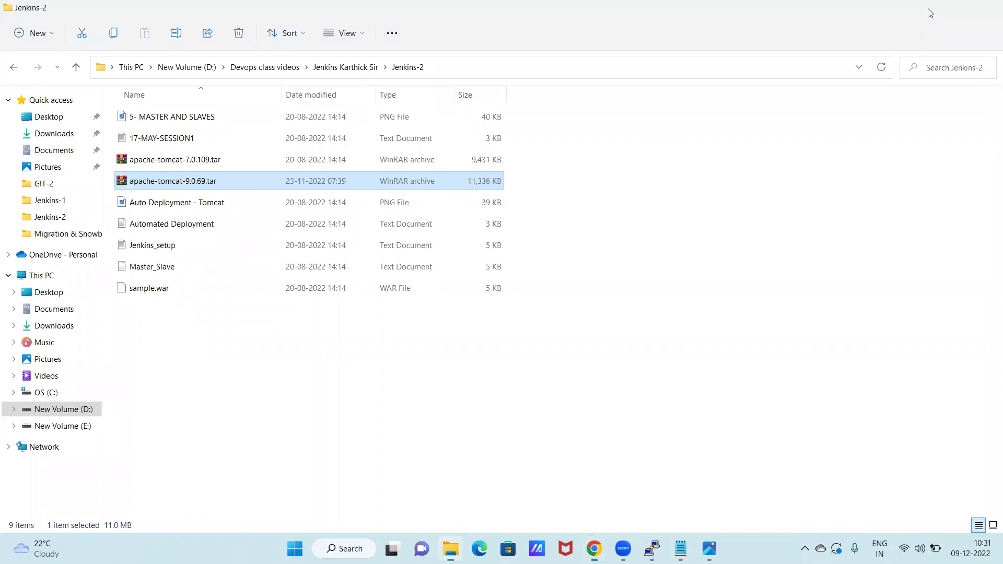
Step: Minimize the Jenkins-2 folder and bring the server's PuTTY root terminal forward
left_click(929, 13)
left_click(651, 549)
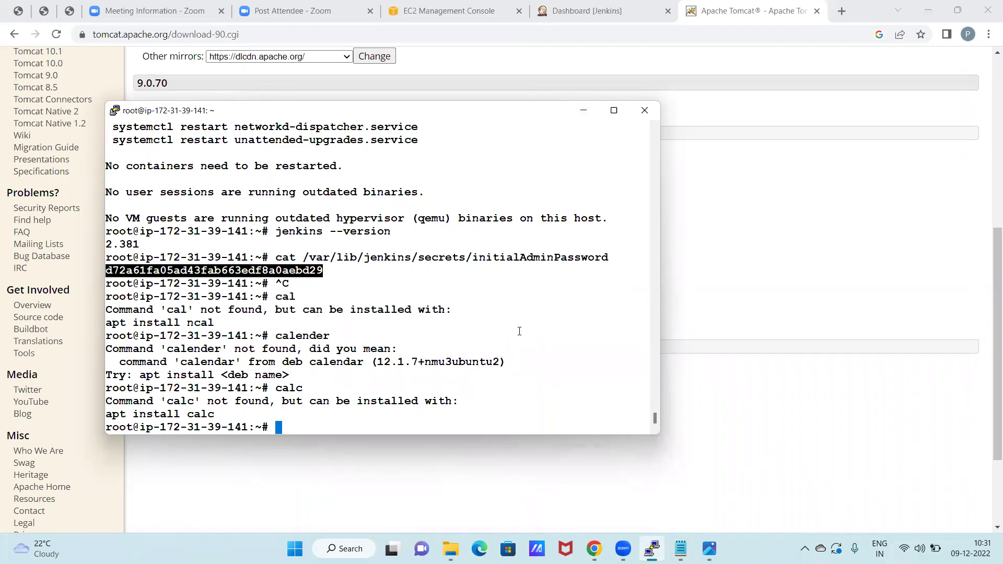
Step: Clear the PuTTY screen, minimize Chrome and Notepad, and reposition the terminal window
key("ctrl+l")
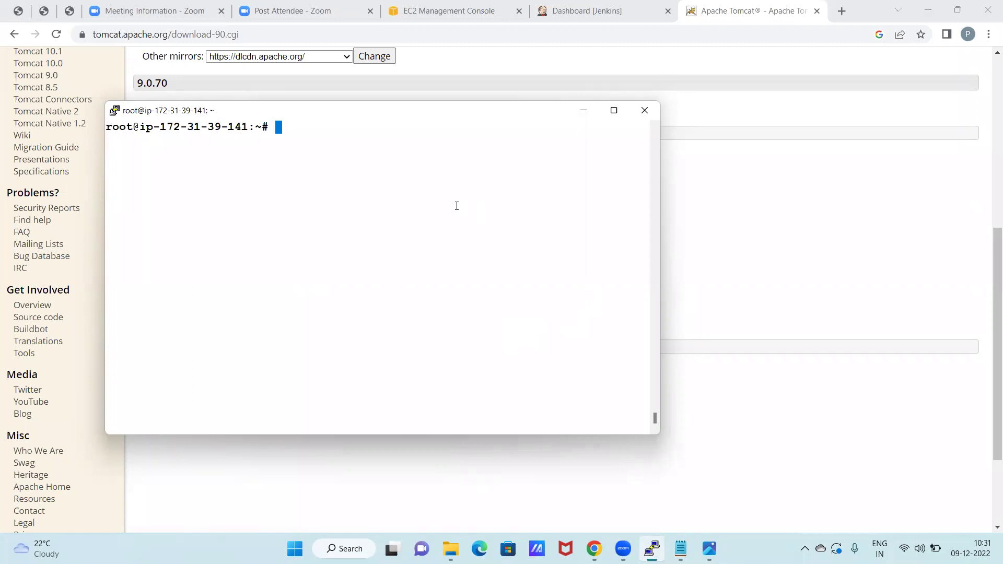
left_click(924, 16)
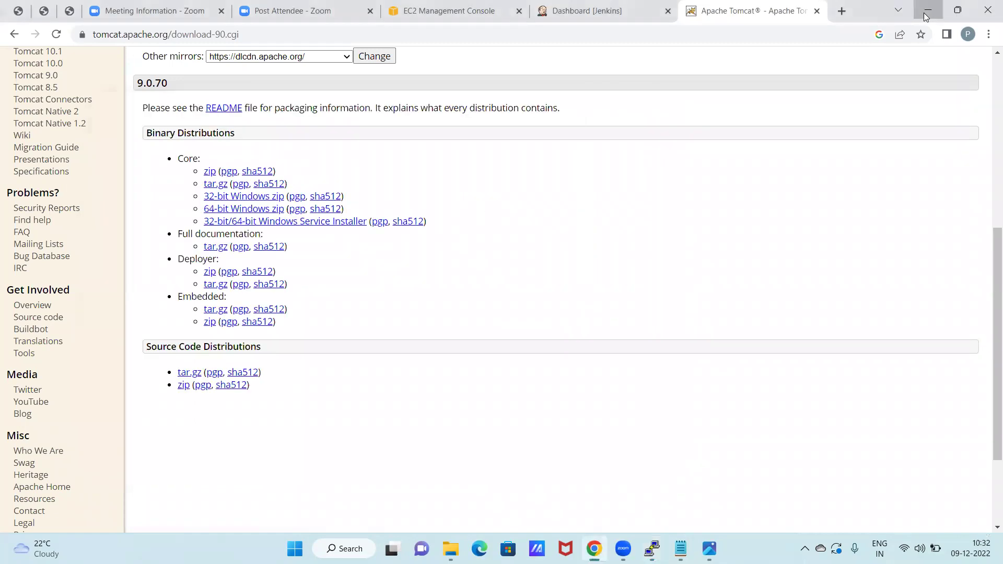
left_click(925, 16)
left_click(703, 62)
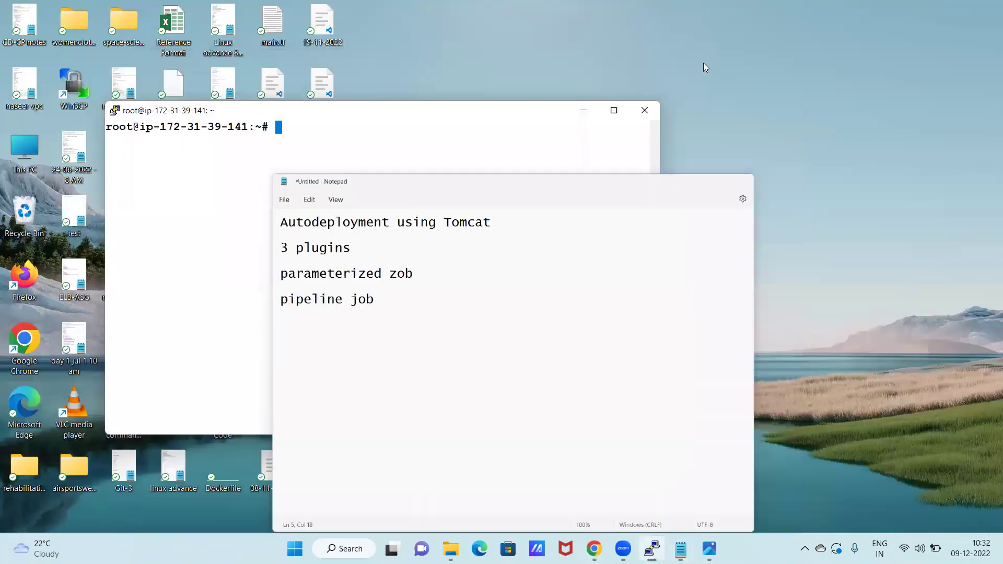
key("super+Down")
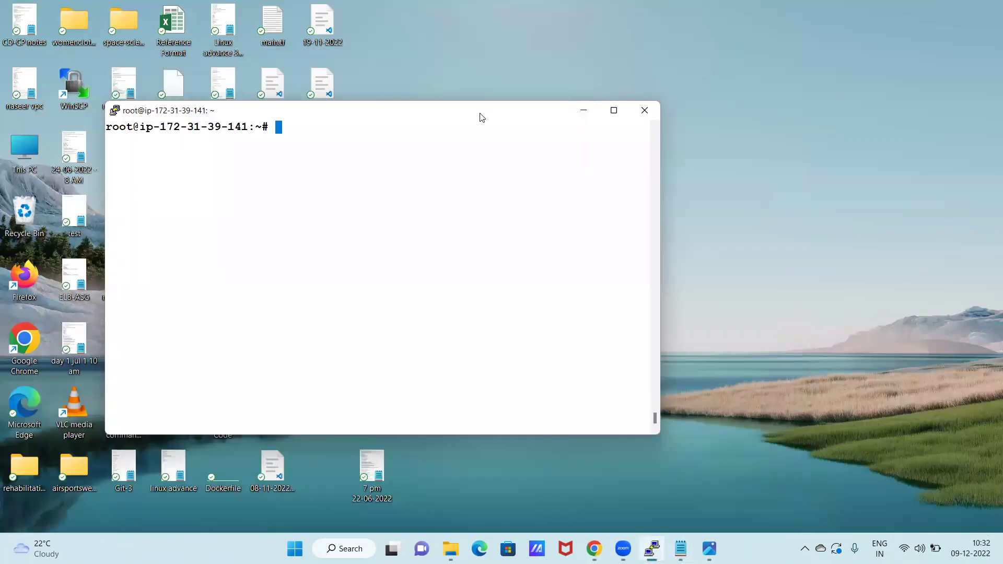
left_click_drag(481, 117, 739, 104)
Step: Launch WinSCP with host 18.223.164.125, copied from the EC2 console, and user ubuntu
left_click(80, 92)
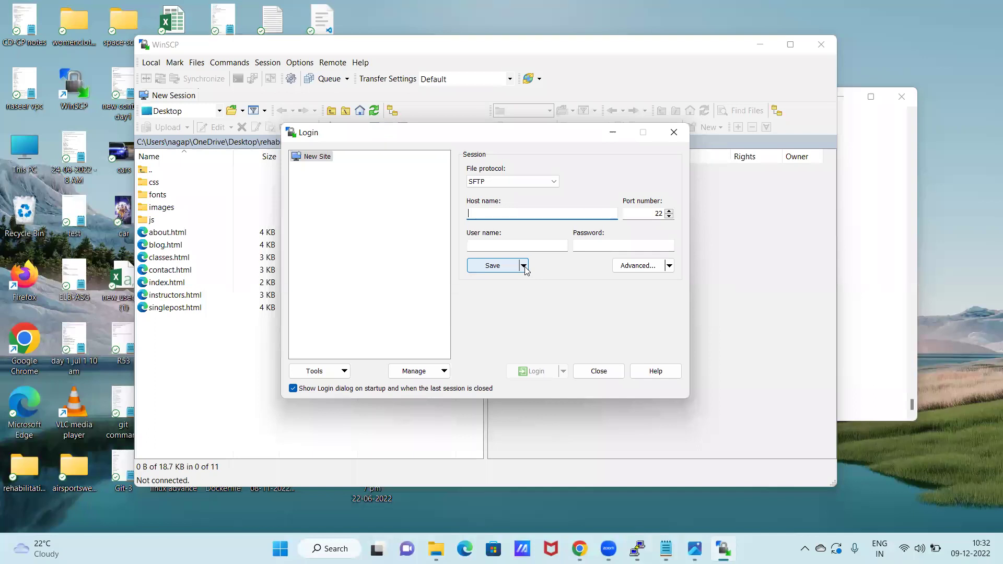
key("alt+Tab")
key("alt+Tab")
key("alt+Tab")
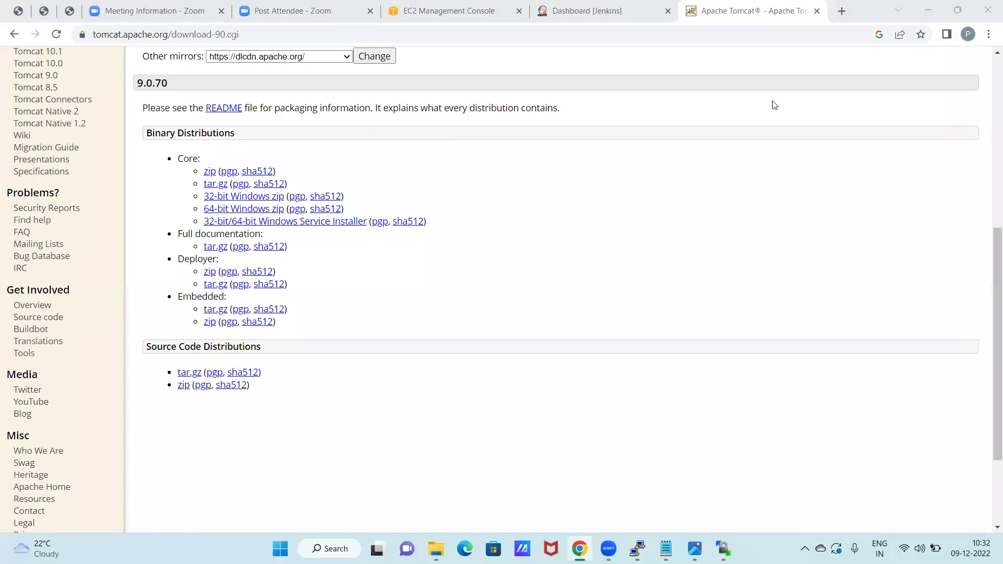
left_click(469, 19)
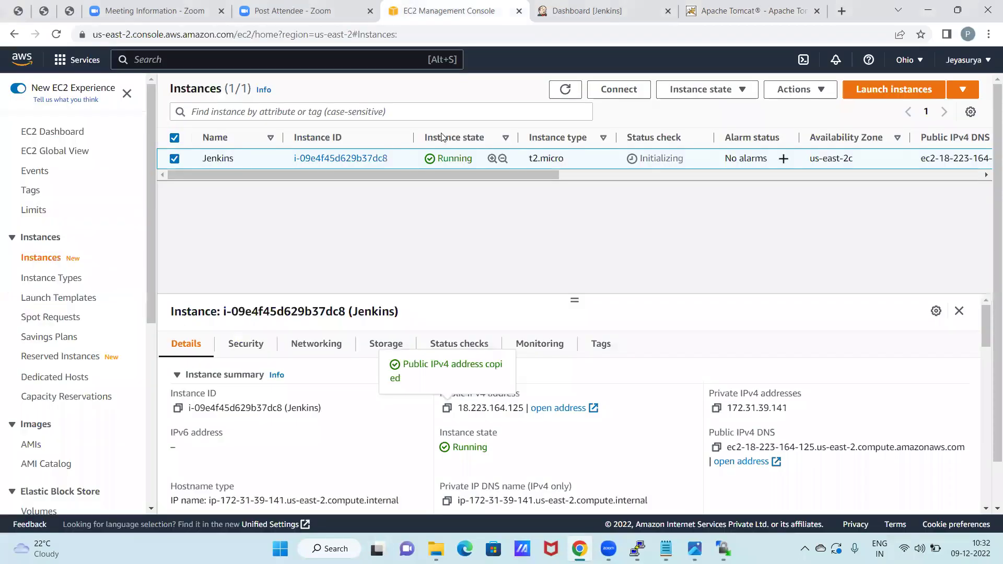
left_click(447, 408)
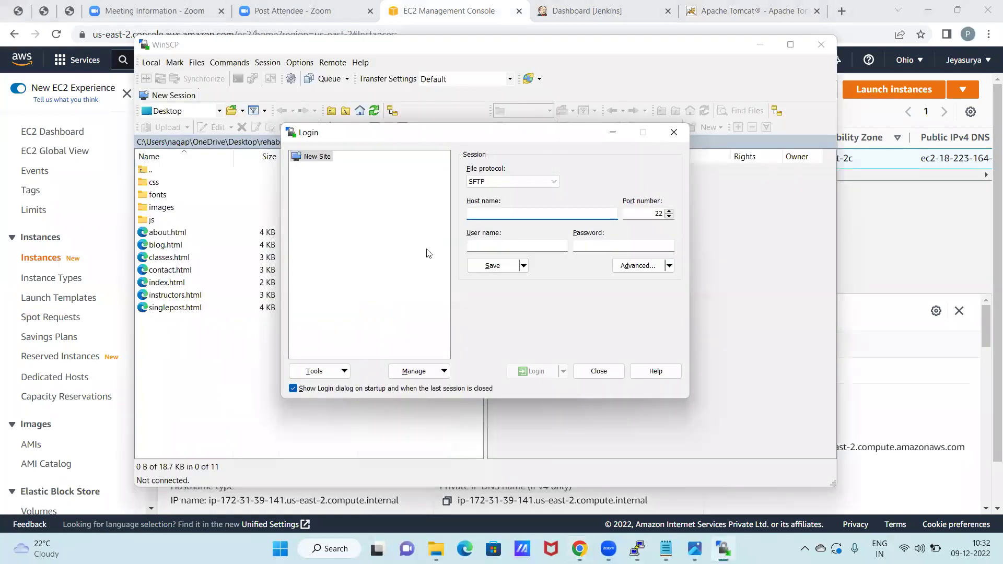
left_click(481, 214)
key("ctrl+v")
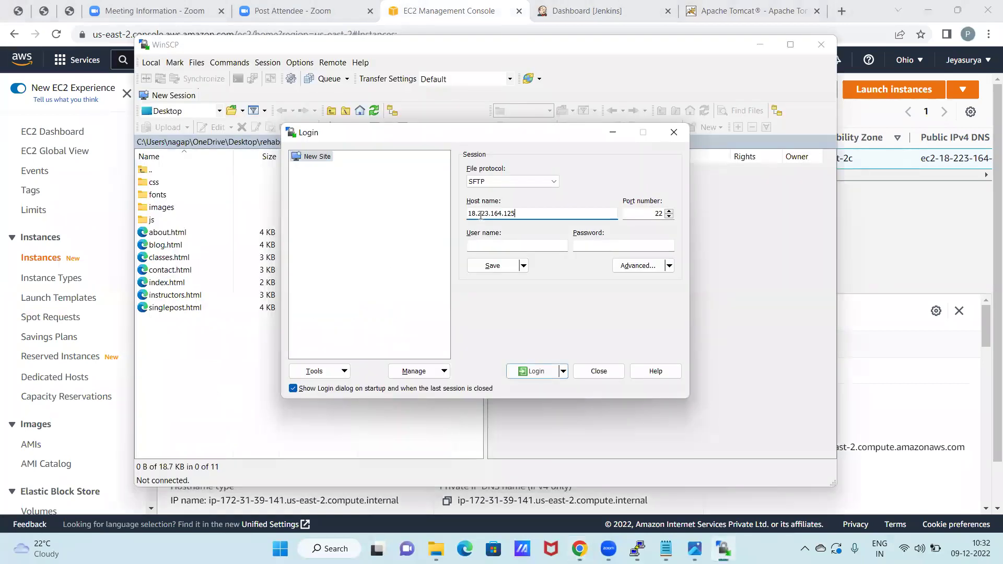
type("ubuntu")
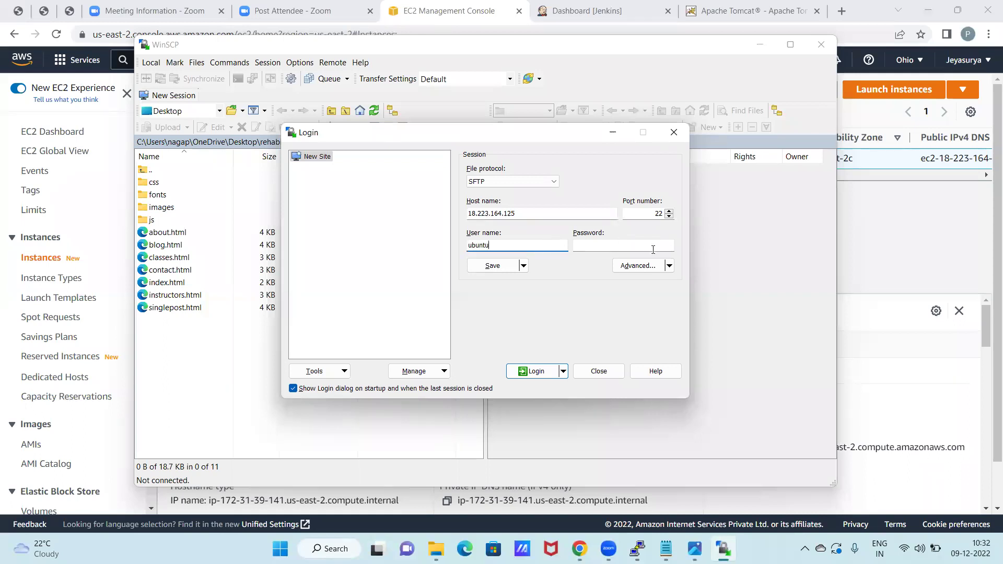
Step: Set the Ohio .ppk file as the SSH private key and log in
left_click(640, 266)
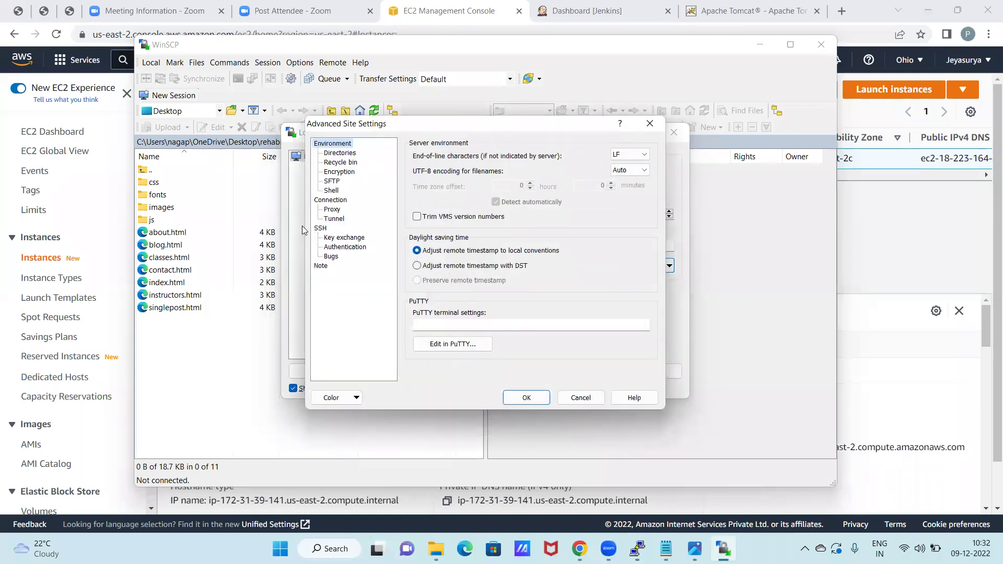
left_click(356, 248)
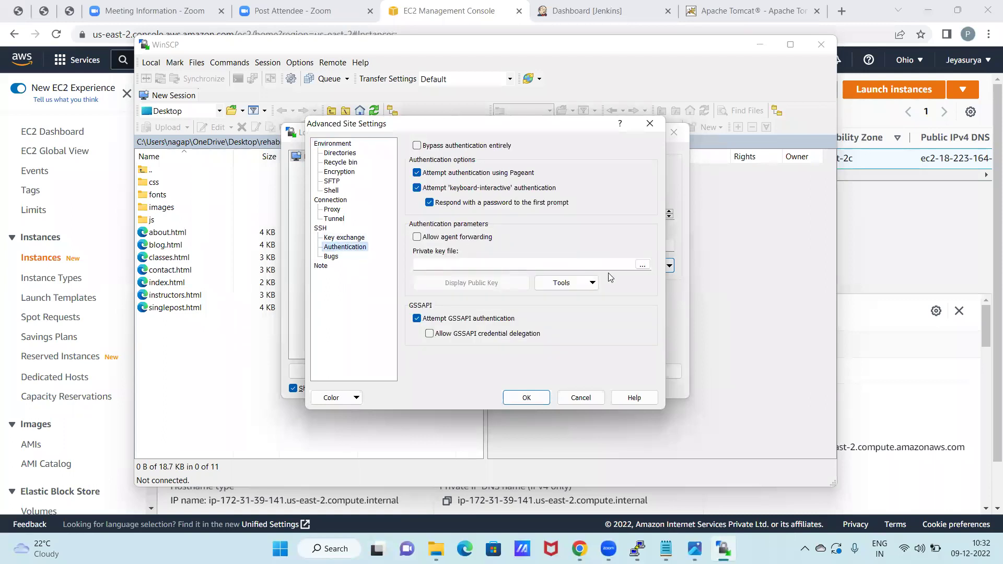
left_click(642, 265)
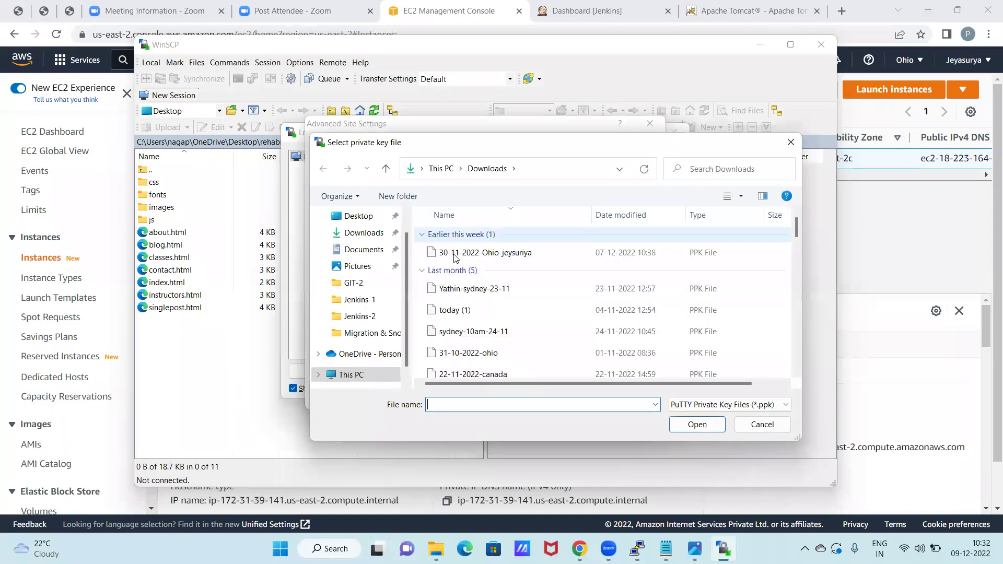
double_click(467, 259)
left_click(526, 398)
left_click(519, 372)
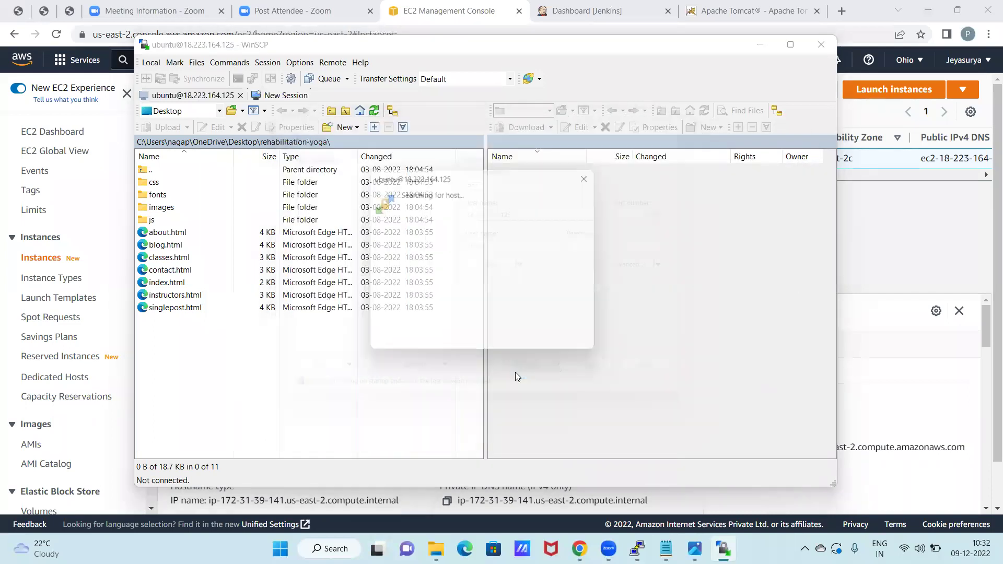
Step: Accept the server's host key and move the local panel up from Desktop to drive C:
left_click(452, 370)
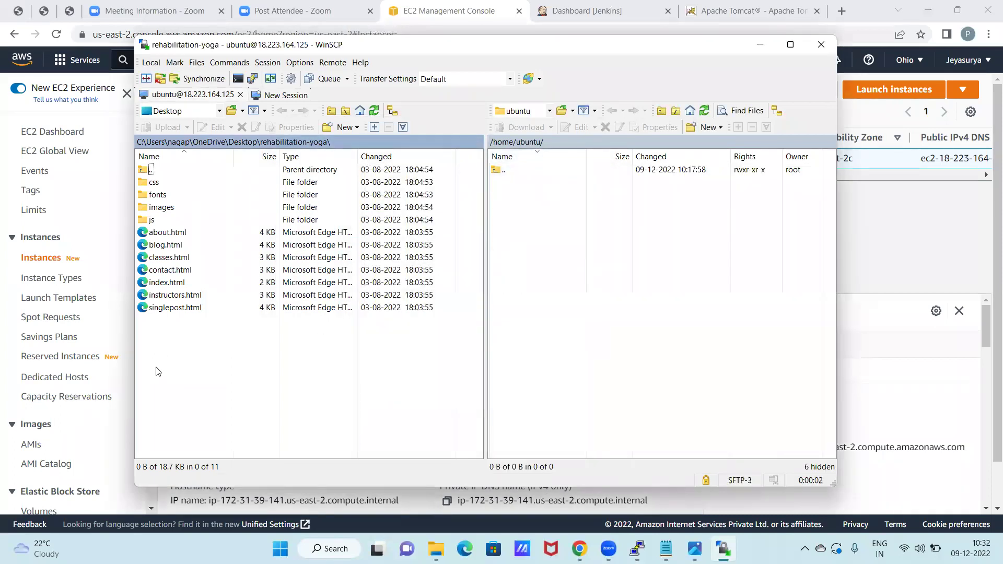
left_click(247, 145)
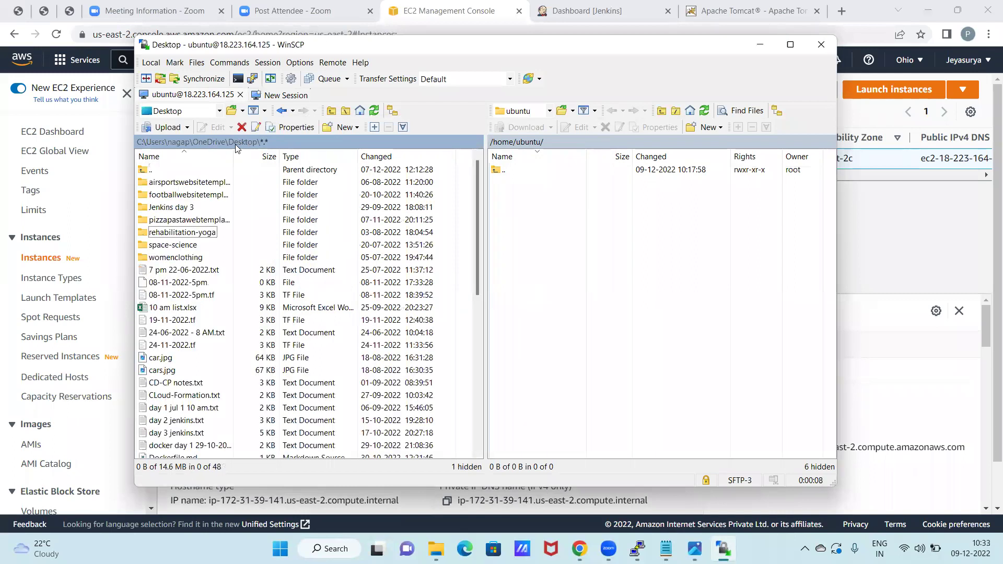
left_click(210, 145)
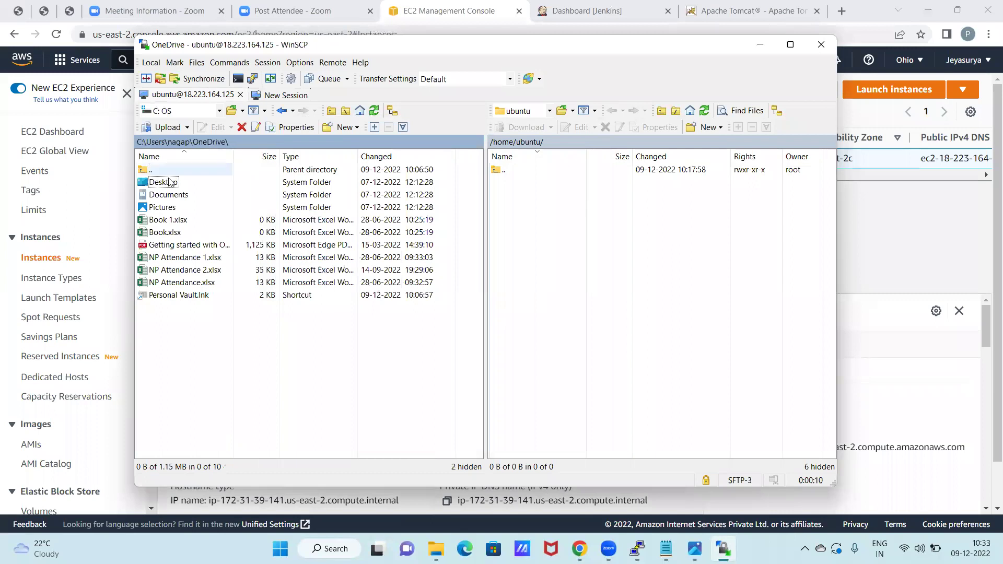
double_click(166, 194)
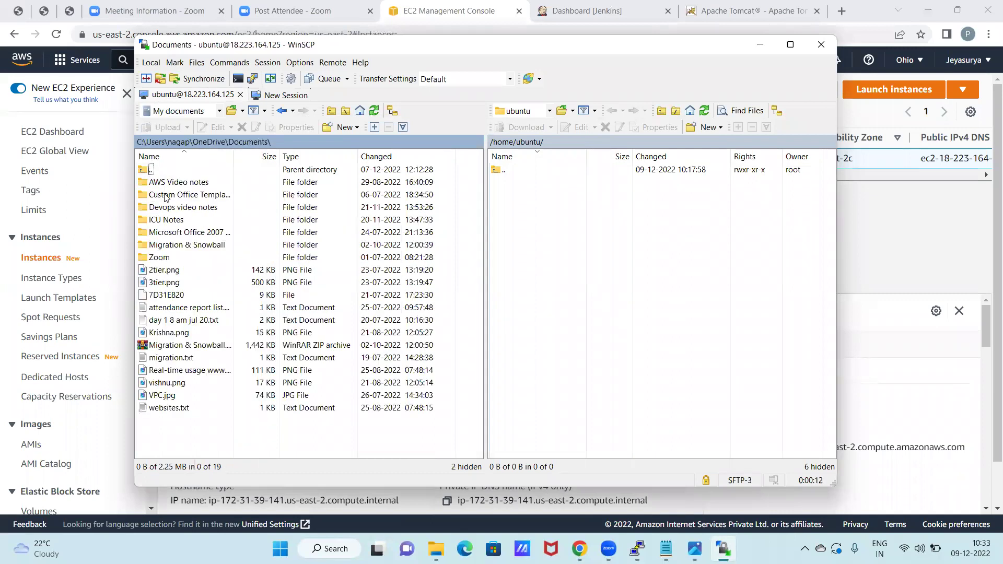
left_click(199, 143)
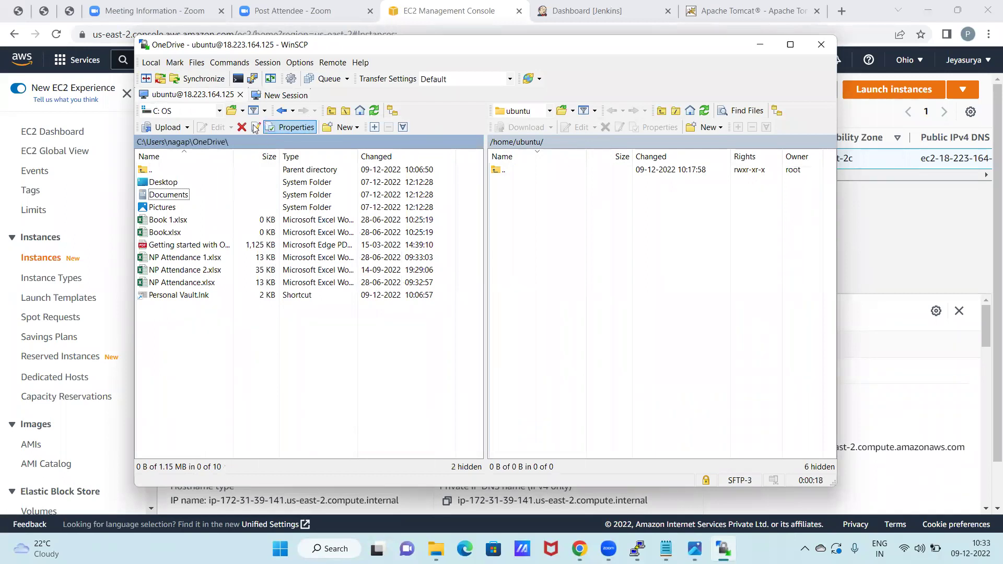
left_click(140, 143)
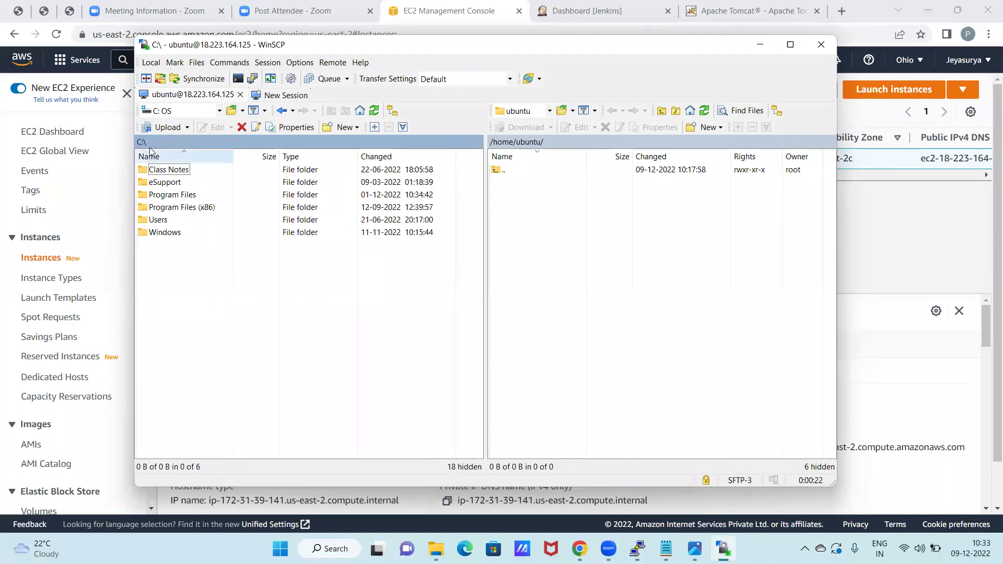
Step: Choose D:\Devops class videos\Jenkins Karthick Sir\Jenkins-2 as the local directory
double_click(148, 143)
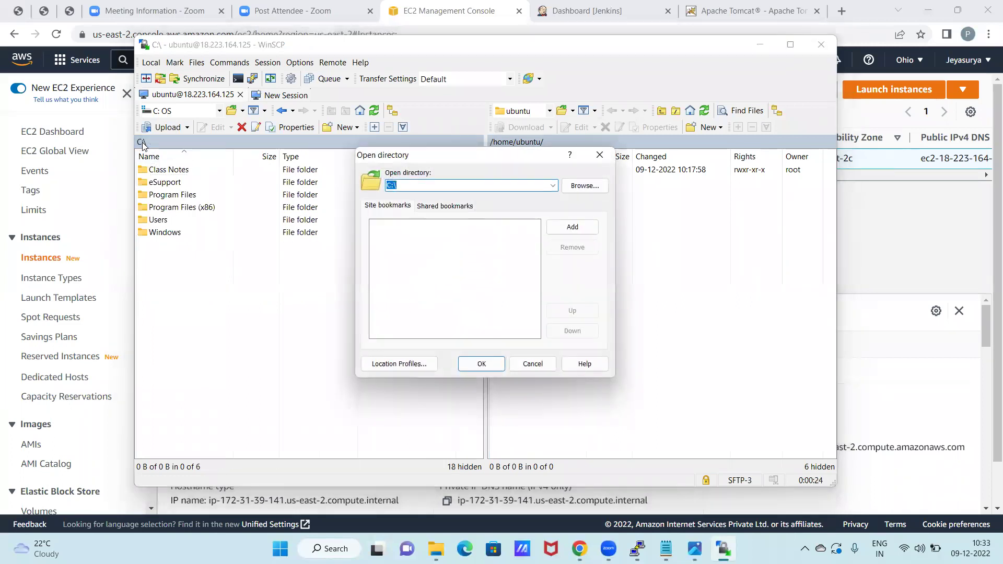
left_click(584, 185)
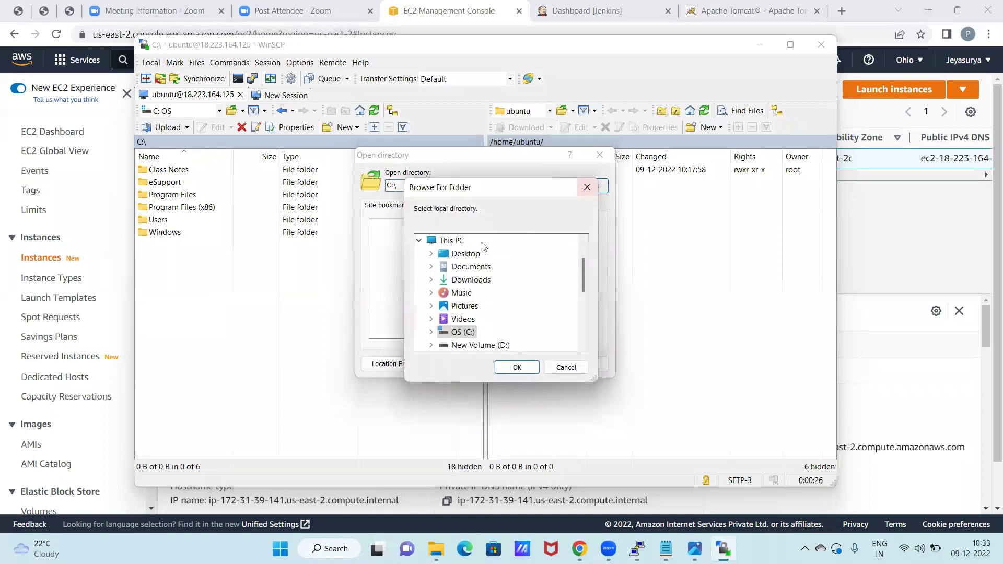
scroll(483, 316, "down", 2)
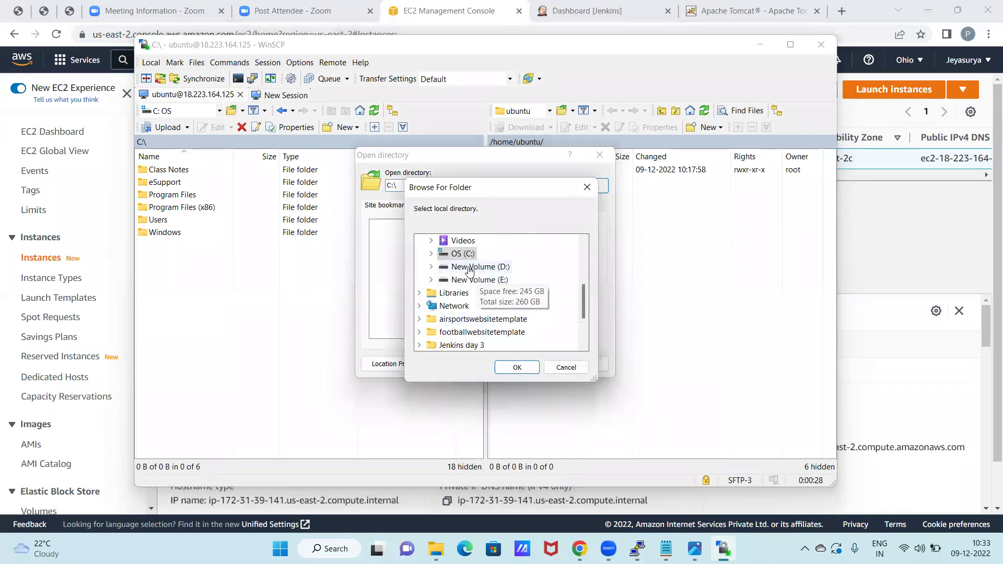
double_click(480, 267)
double_click(479, 293)
double_click(481, 294)
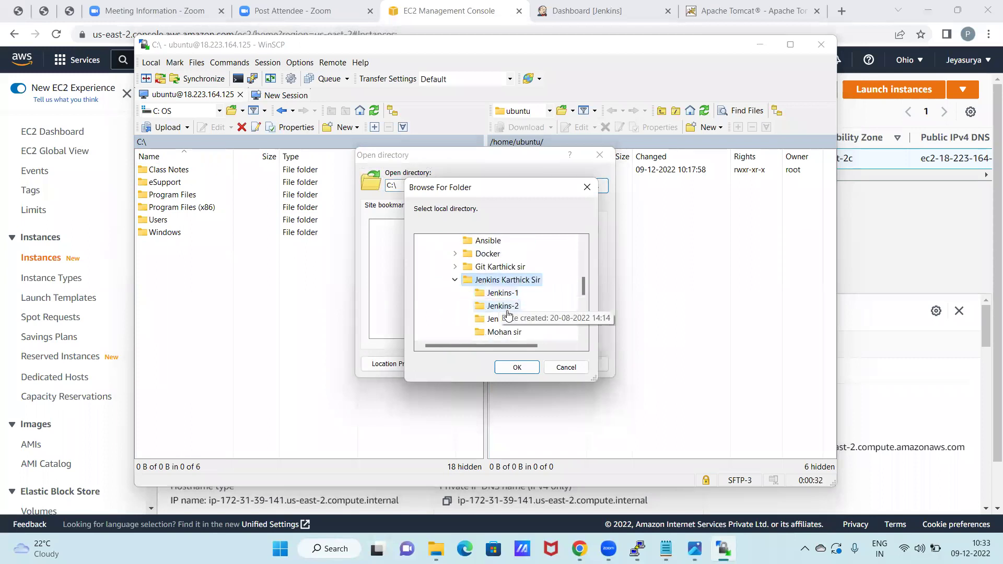
left_click(507, 312)
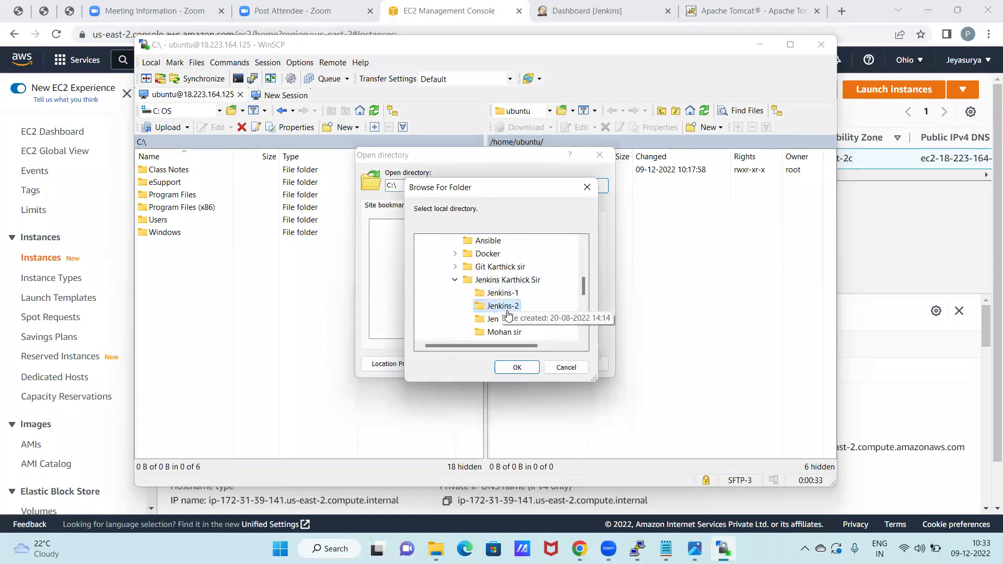
left_click(516, 367)
left_click(481, 364)
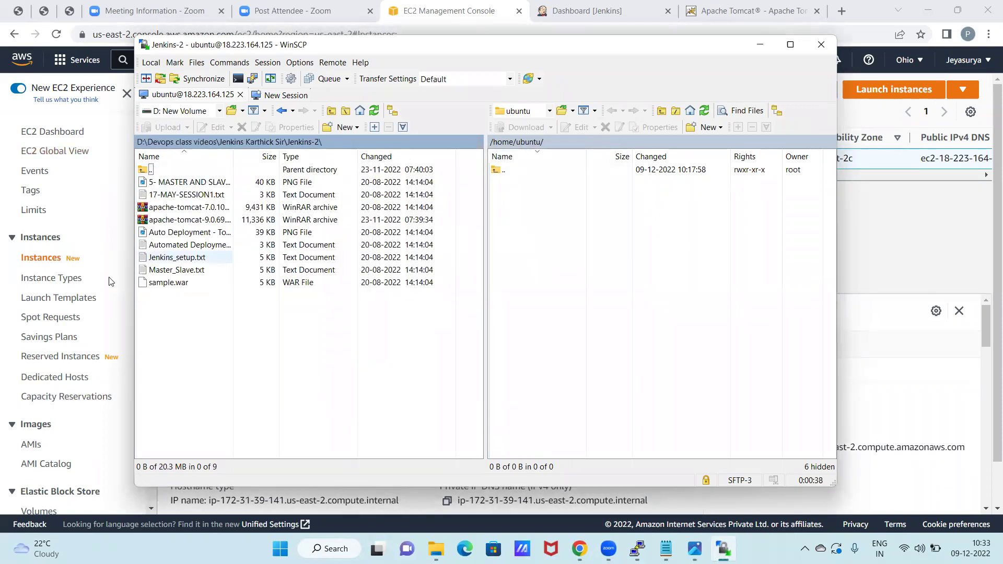
Step: Drag sample.war and apache-tomcat-9.0.69 into the remote /home/ubuntu, then minimize WinSCP
left_click(171, 287)
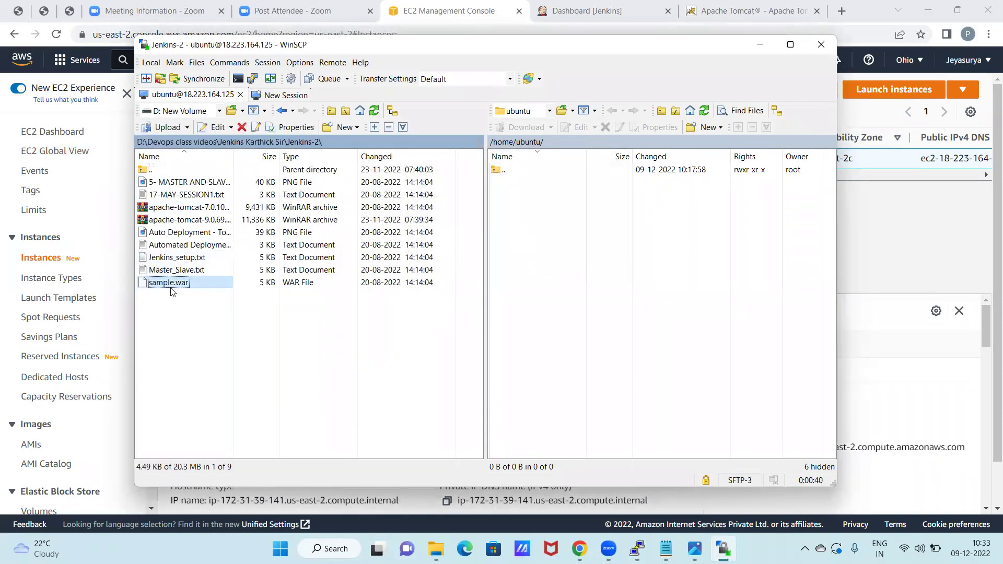
left_click(178, 221, "ctrl")
left_click_drag(177, 221, 569, 259)
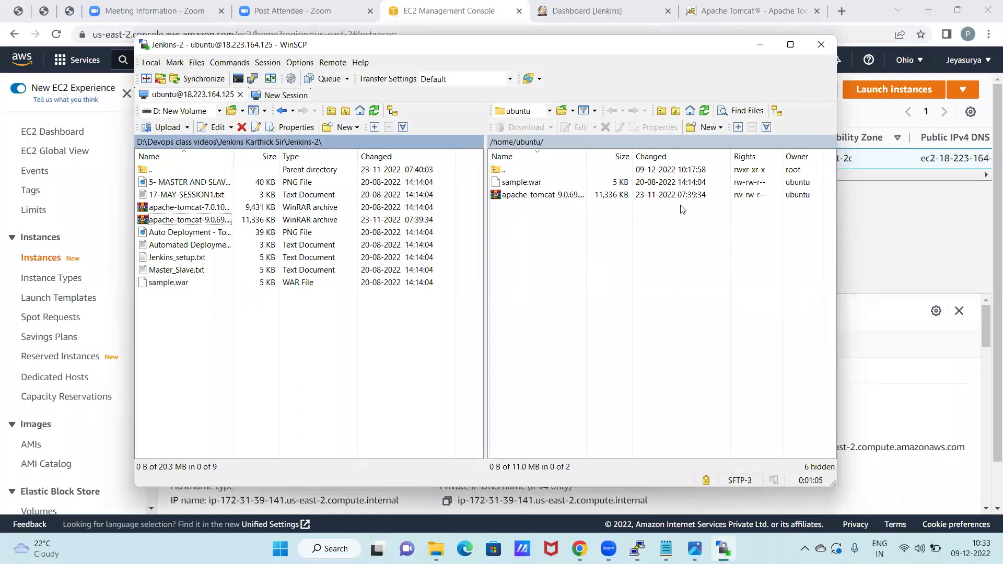
left_click(761, 46)
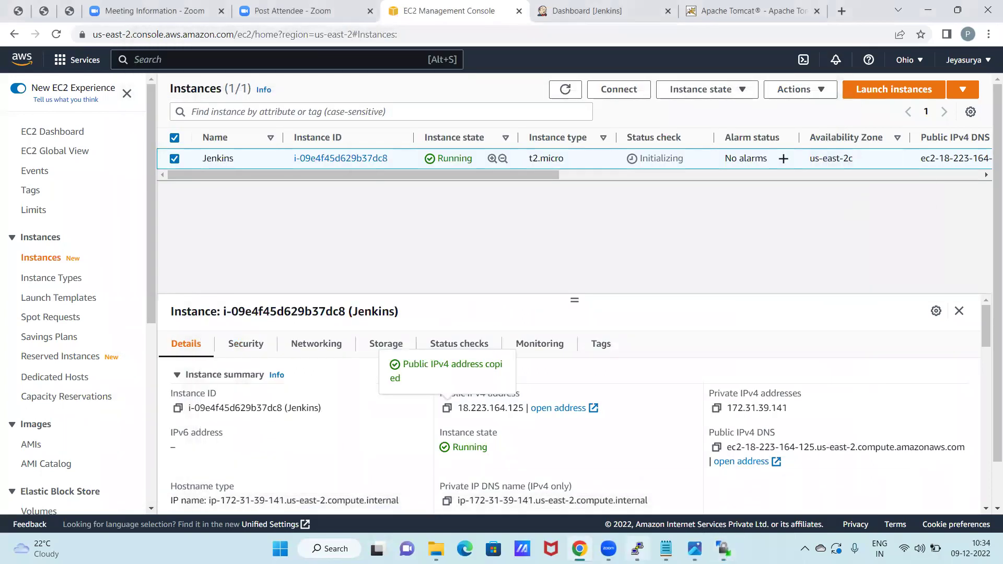
Step: Exit the root shell and run ls and pwd to confirm both files in /home/ubuntu
key("alt+Tab")
type("exit")
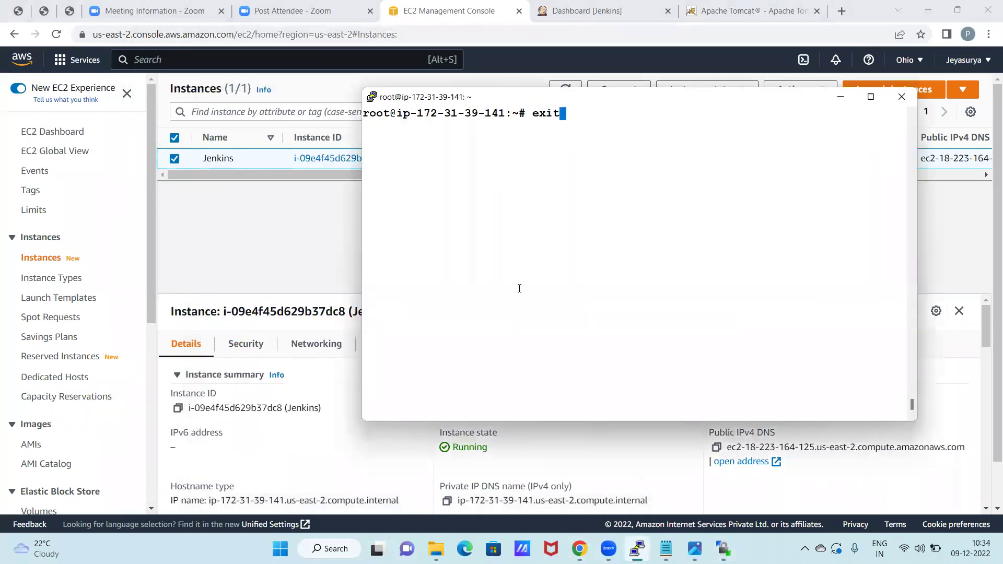
key("Return")
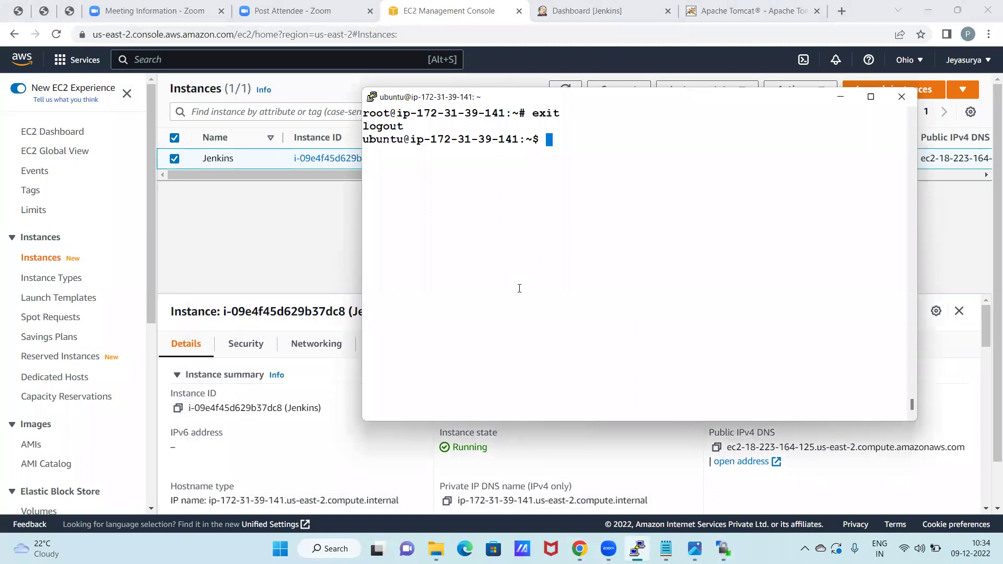
type("ls")
key("Return")
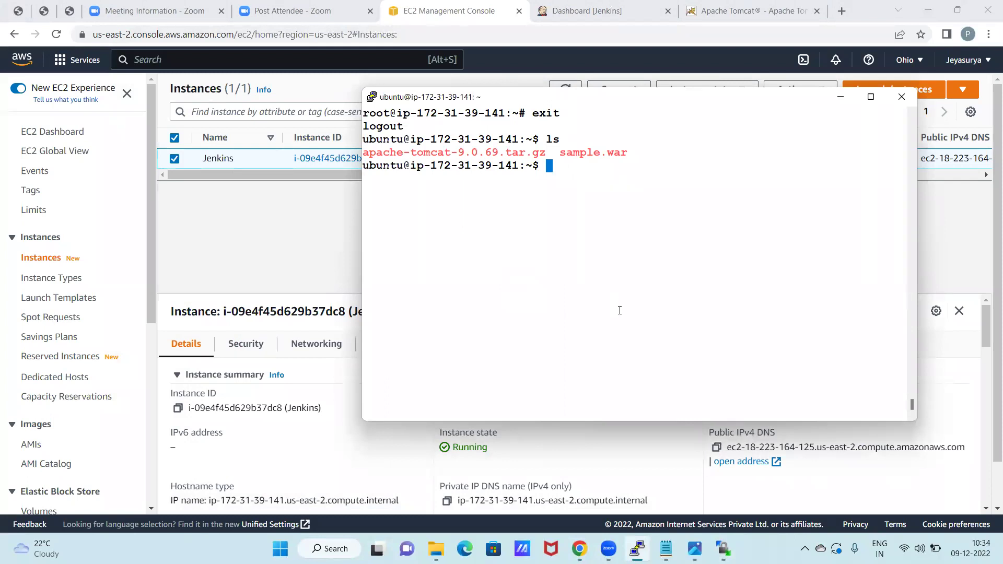
key("alt+Tab")
key("Tab")
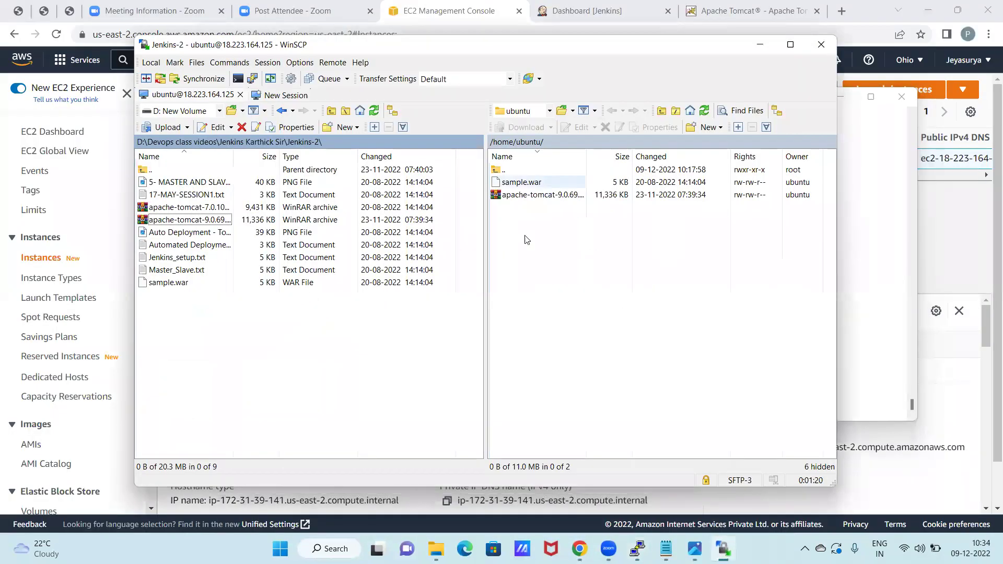
key("alt+Tab")
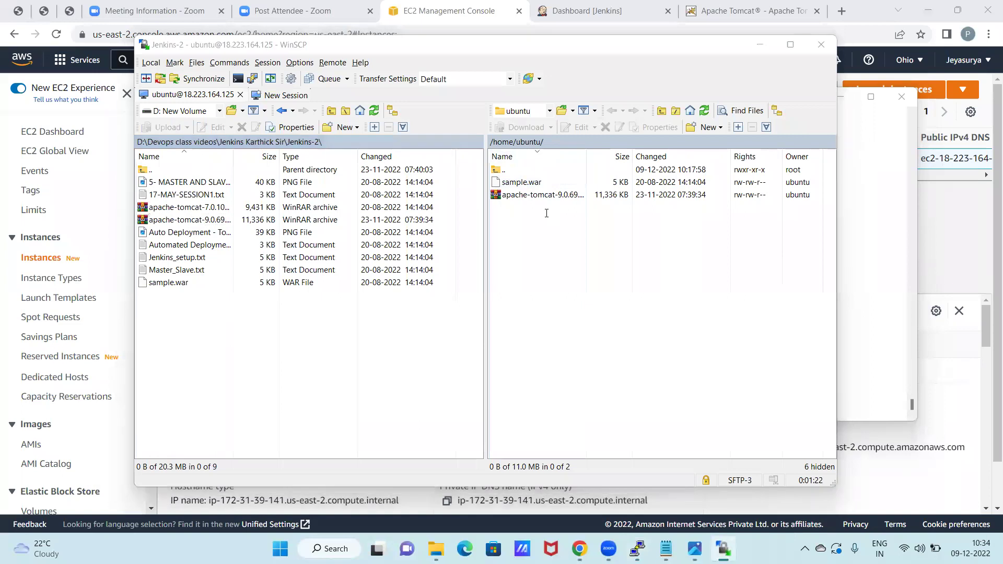
type("pwd")
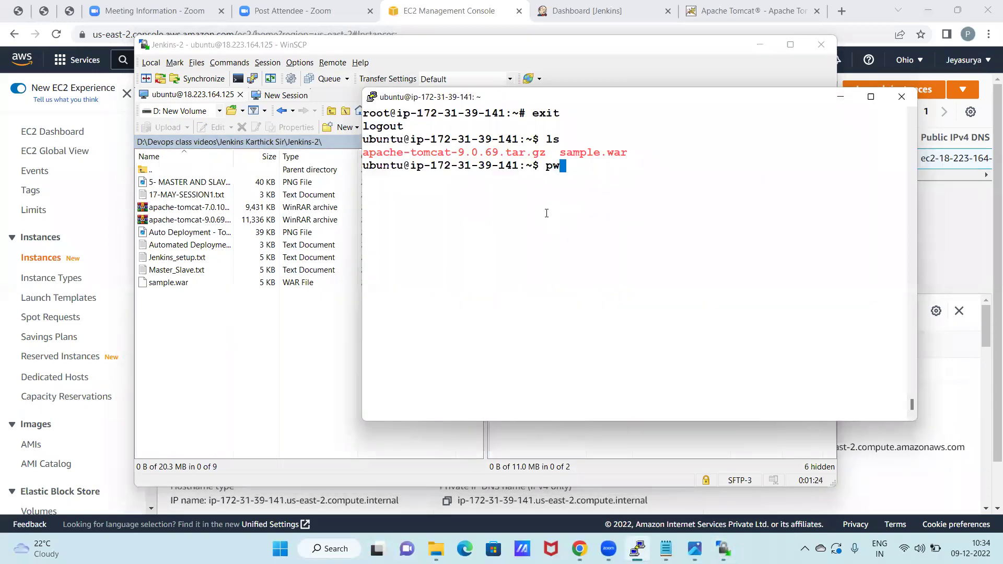
key("Return")
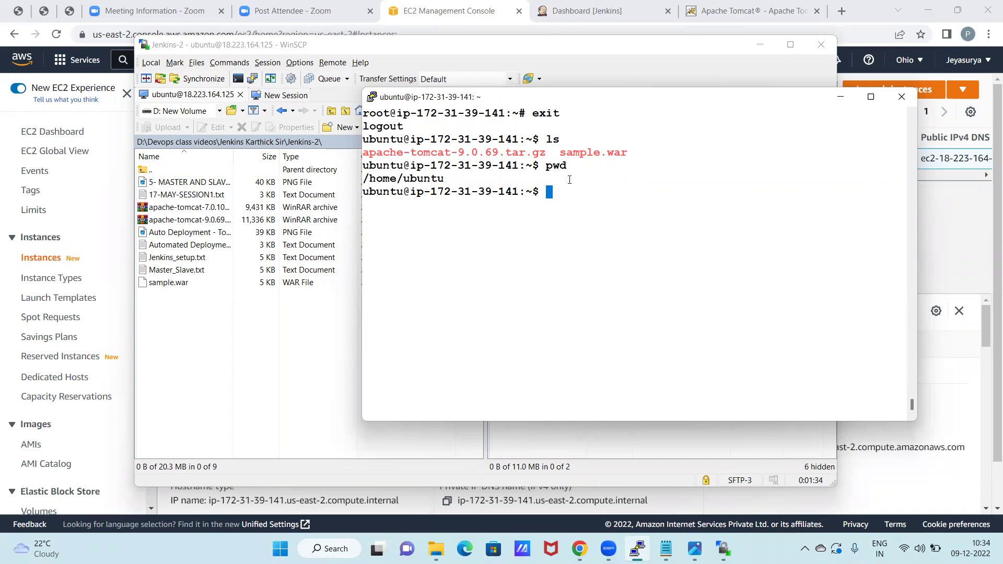
Step: Become root with sudo -i and change into /opt
key("alt+Tab")
key("alt+Tab")
key("alt+Tab")
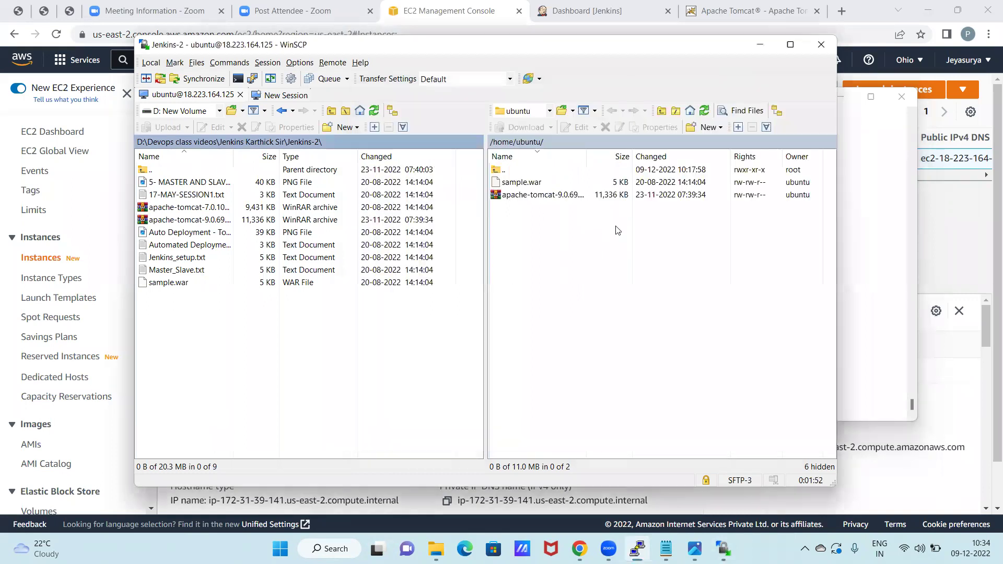
key("alt+Tab")
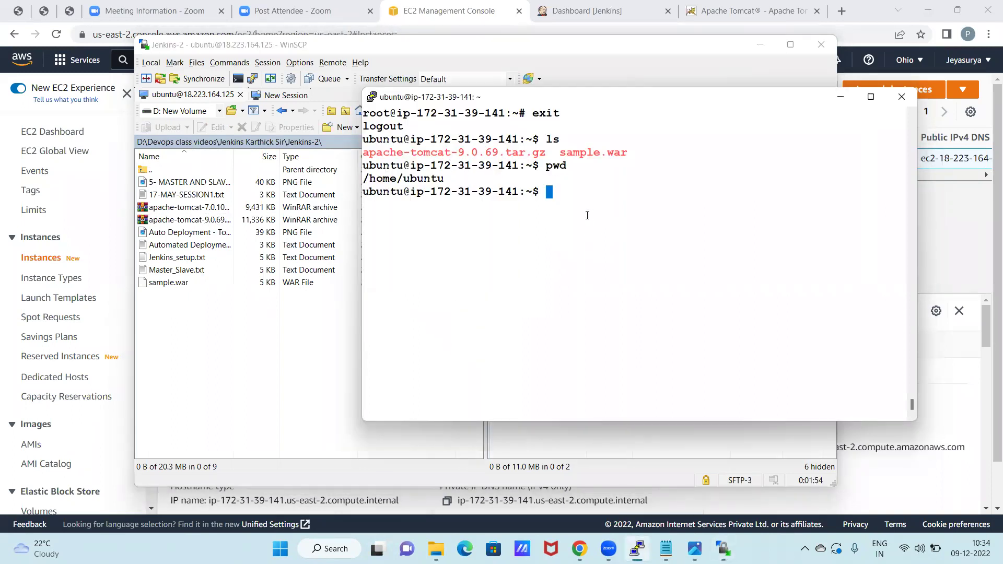
type("sudo -i")
key("Return")
type("cd /opt")
key("Return")
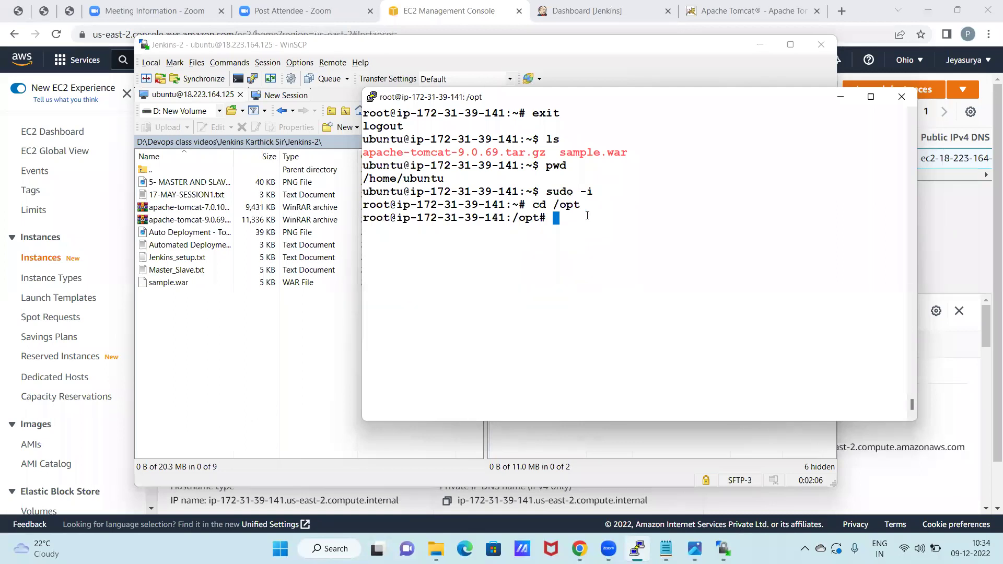
Step: Try mv apache-tomcat-9.0.69.tar.gz . without its source path
type("mv")
double_click(363, 155)
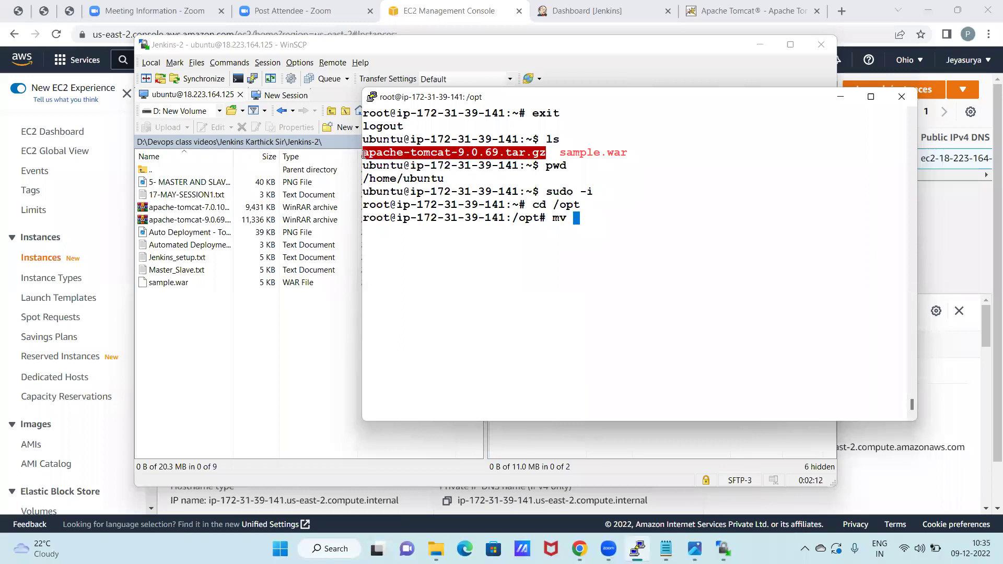
right_click(363, 154)
type(".0.69.tar.gz .")
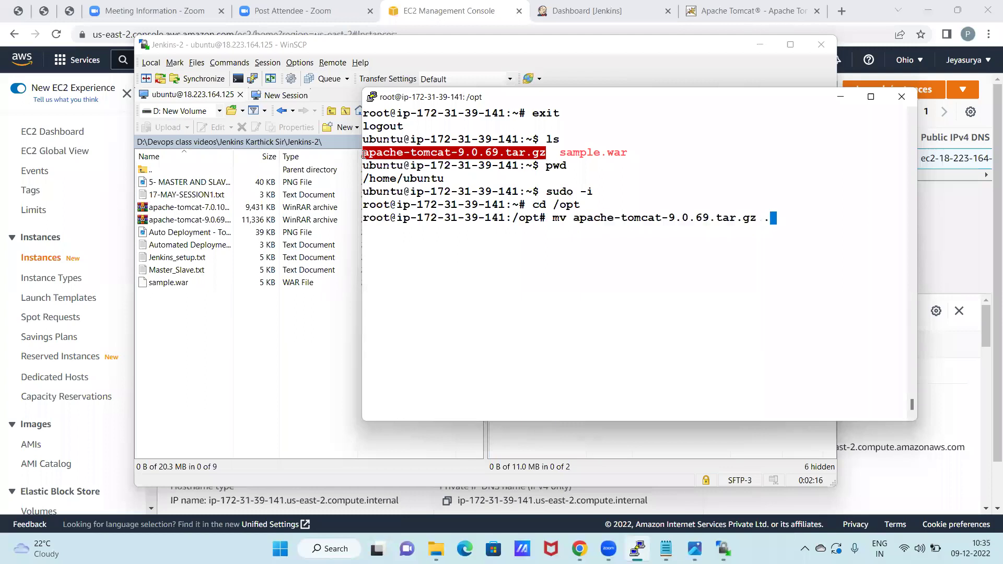
key("Return")
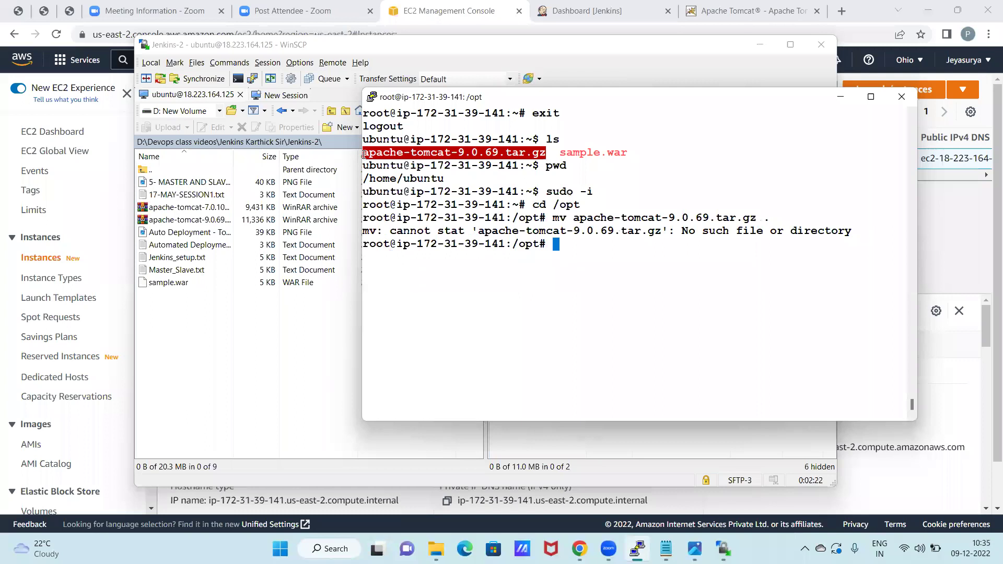
Step: Rerun the move with the /home/ubuntu/ prefix and list /opt to verify
key("Up")
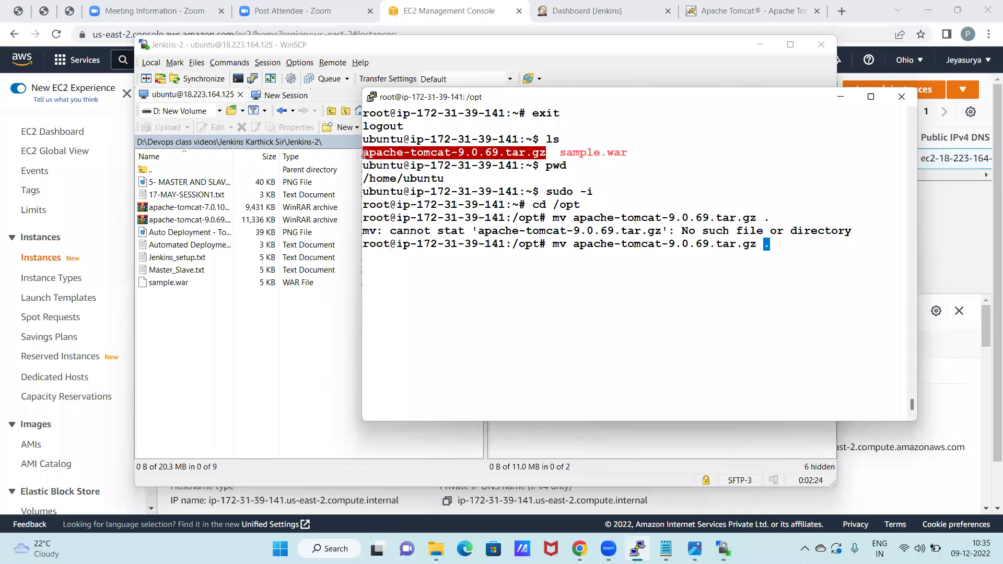
key("Left")
key("Left")
key("Left")
key("Left")
key("Left")
key("Left")
key("Left")
key("Left")
key("Left")
key("Left")
key("Left")
key("Left")
key("Left")
key("Left")
key("Left")
key("Left")
key("Left")
key("Left")
key("Left")
key("Left")
type("/home")
type("/")
type("ubun")
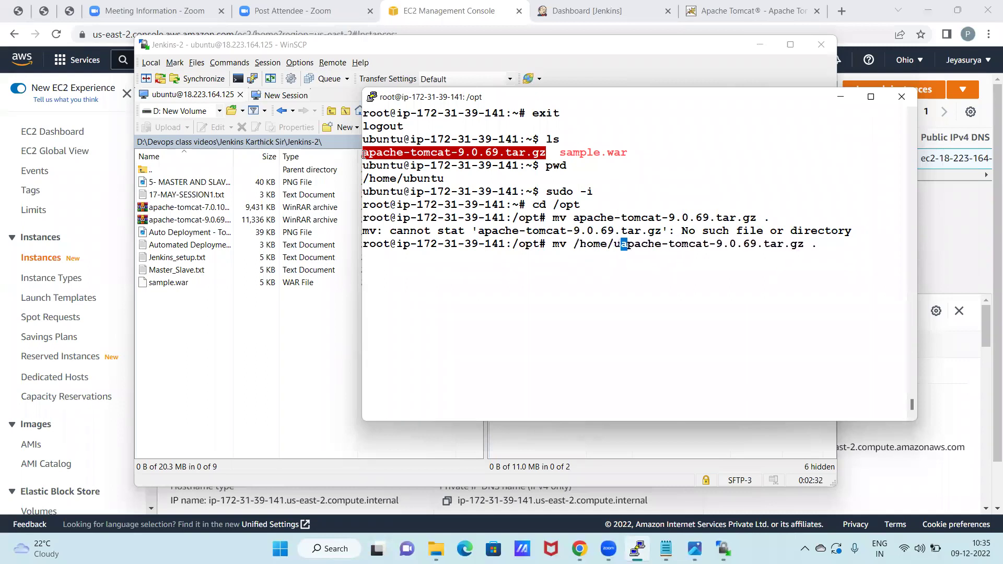
type("tu")
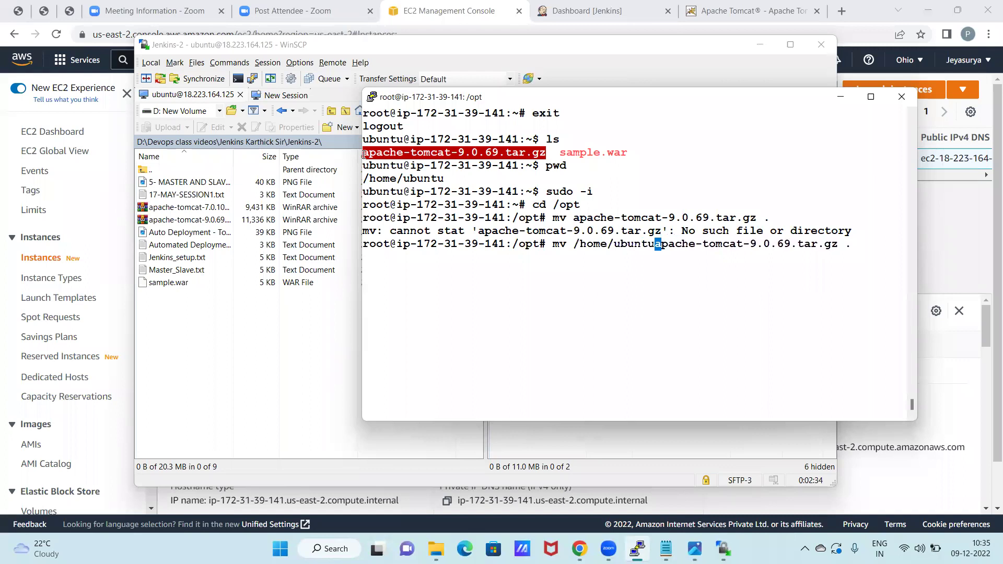
type("/")
key("Return")
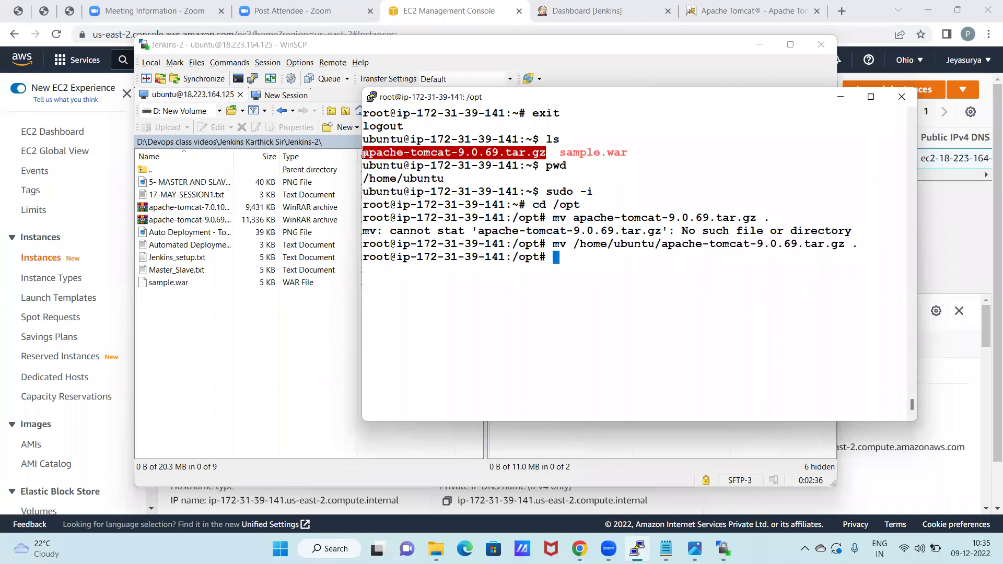
type("ls")
key("Return")
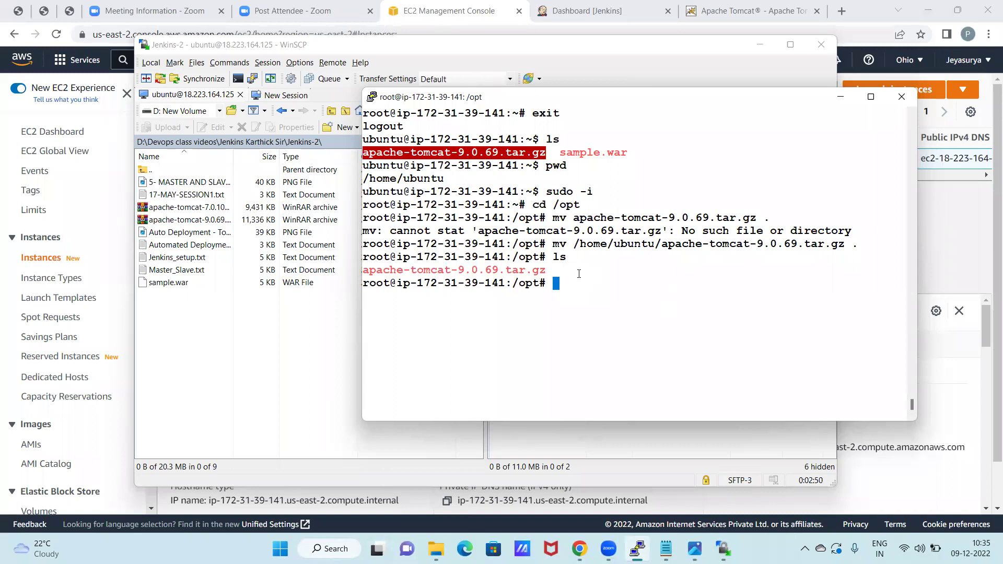
Step: Extract apache-tomcat-9.0.69.tar.gz with tar -xvzf and list /opt to see the apache-tomcat-9.0.69 folder
type("tar")
type("-xvzf")
double_click(442, 270)
right_click(440, 270)
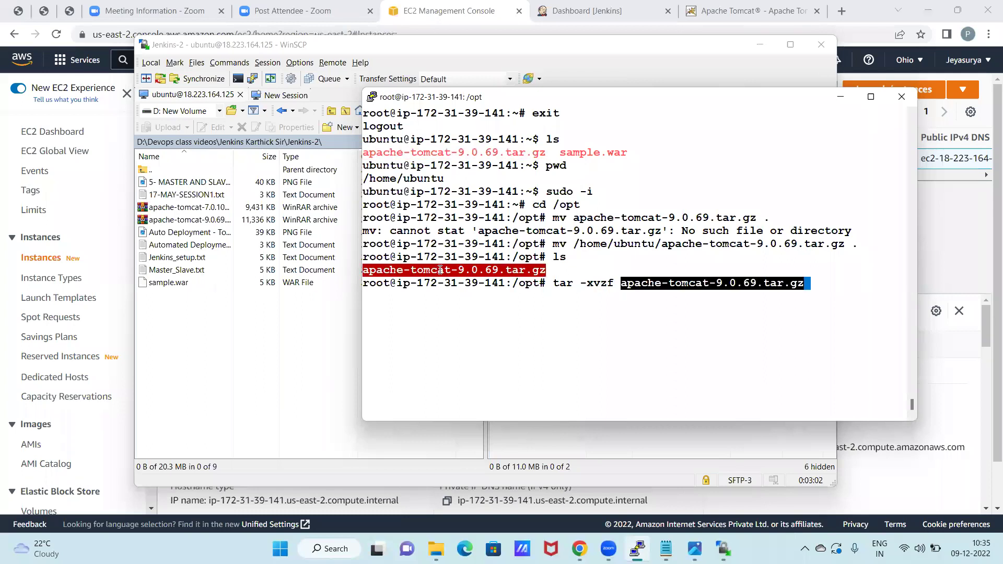
key("Return")
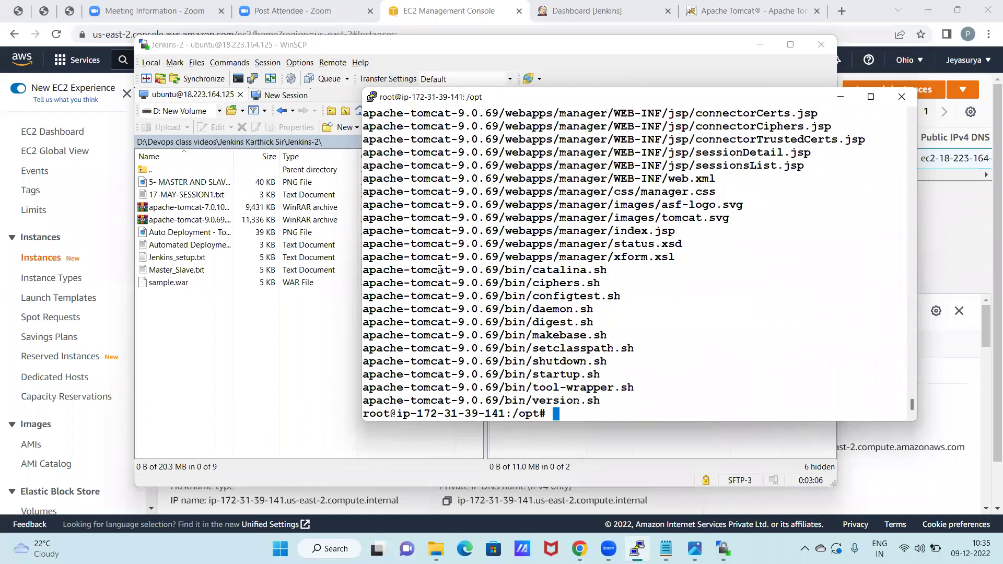
type("ls")
key("Return")
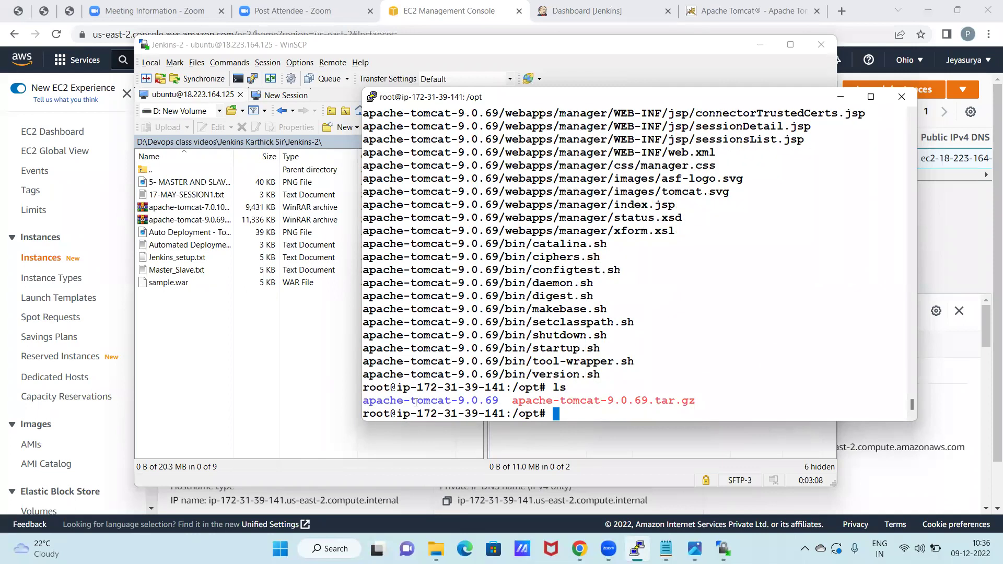
double_click(415, 402)
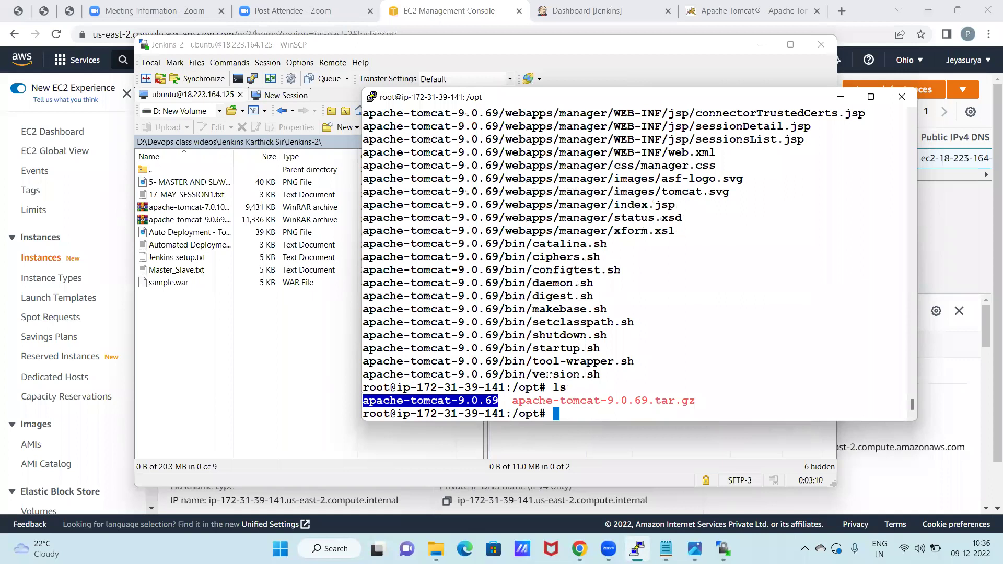
left_click(595, 414)
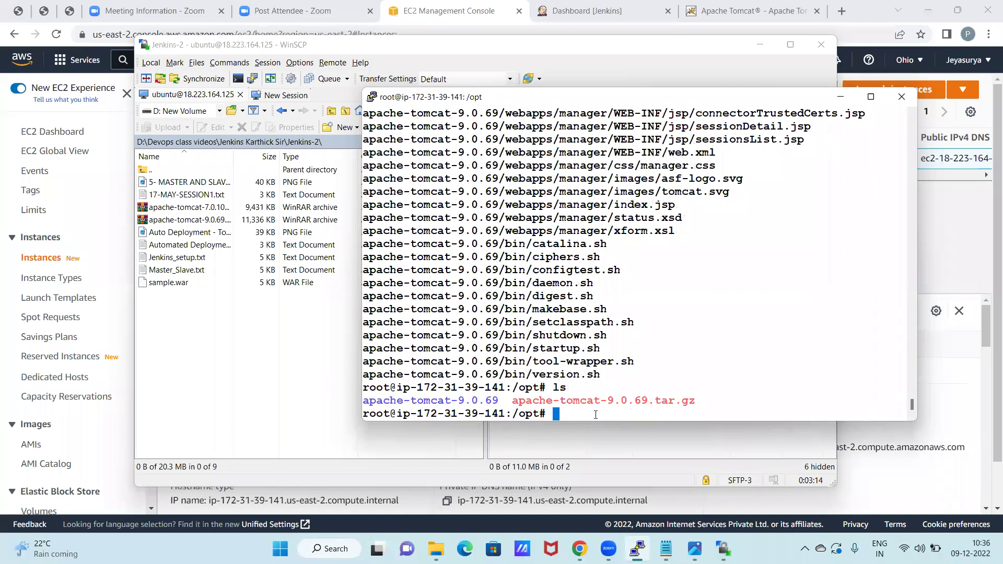
key("alt+Tab")
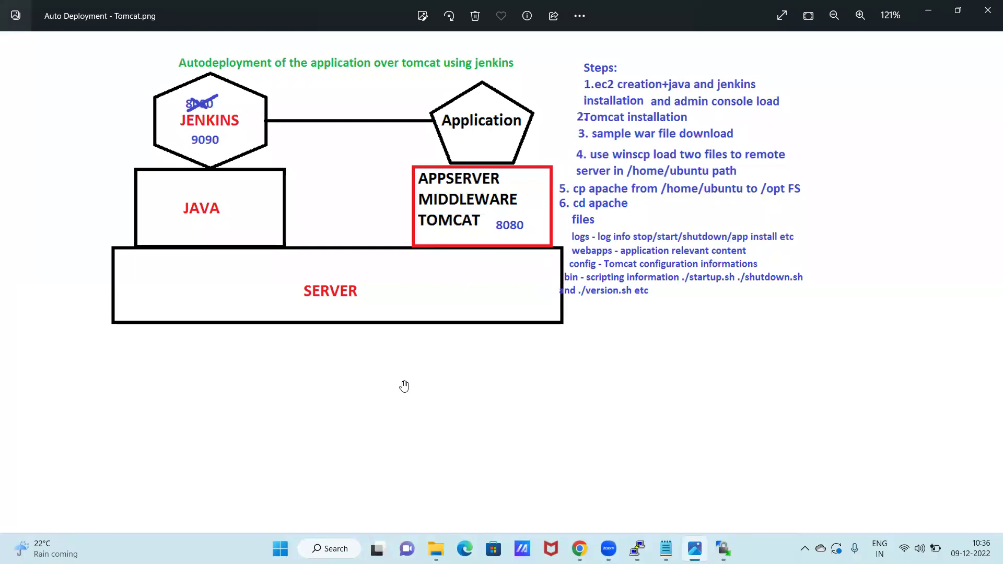
Step: Return from the Tomcat steps diagram in Photos to the PuTTY terminal in /opt
key("alt+Tab")
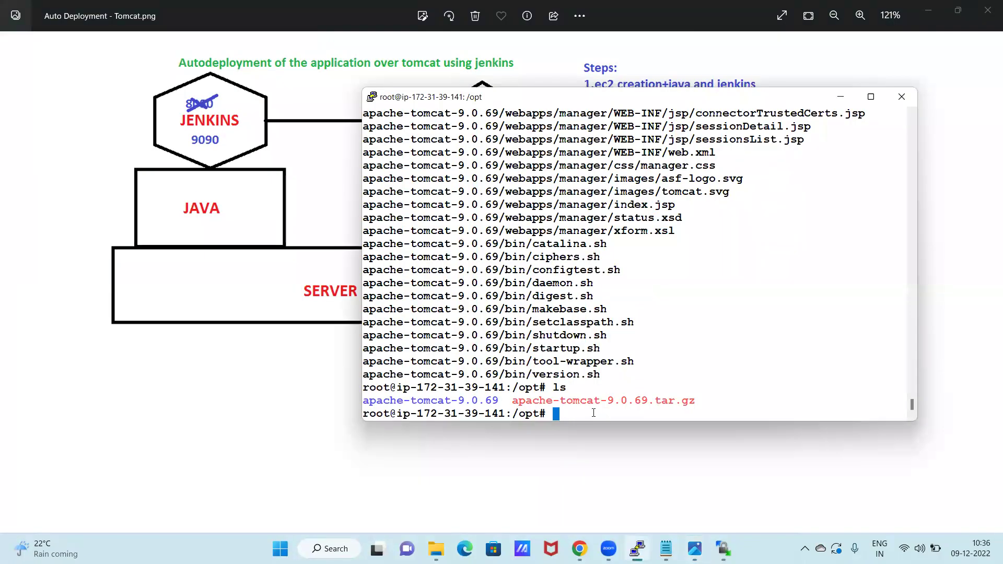
Step: Move into apache-tomcat-9.0.69/conf and list the Tomcat configuration files
type("cd a")
key("Tab")
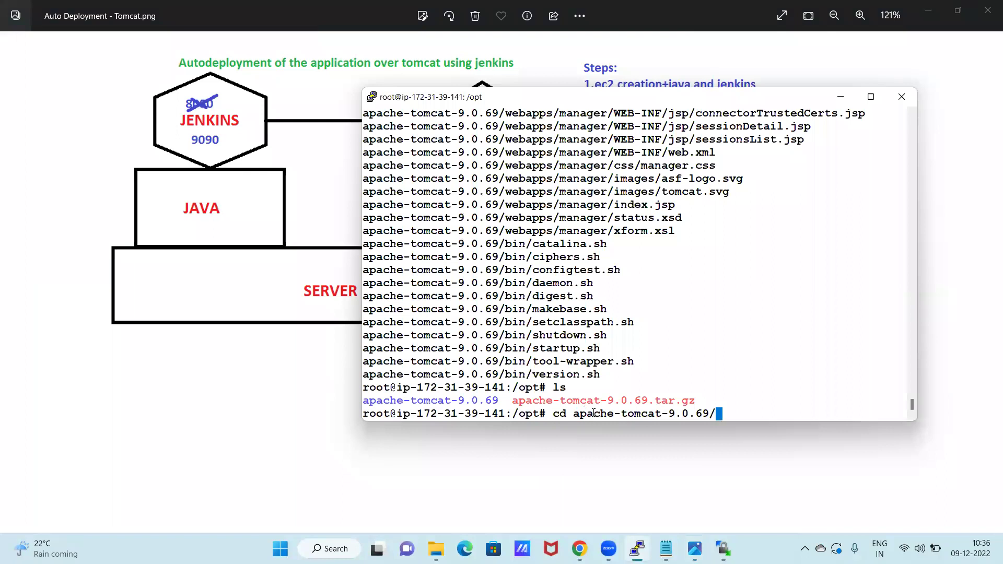
key("Return")
type("ls")
key("Return")
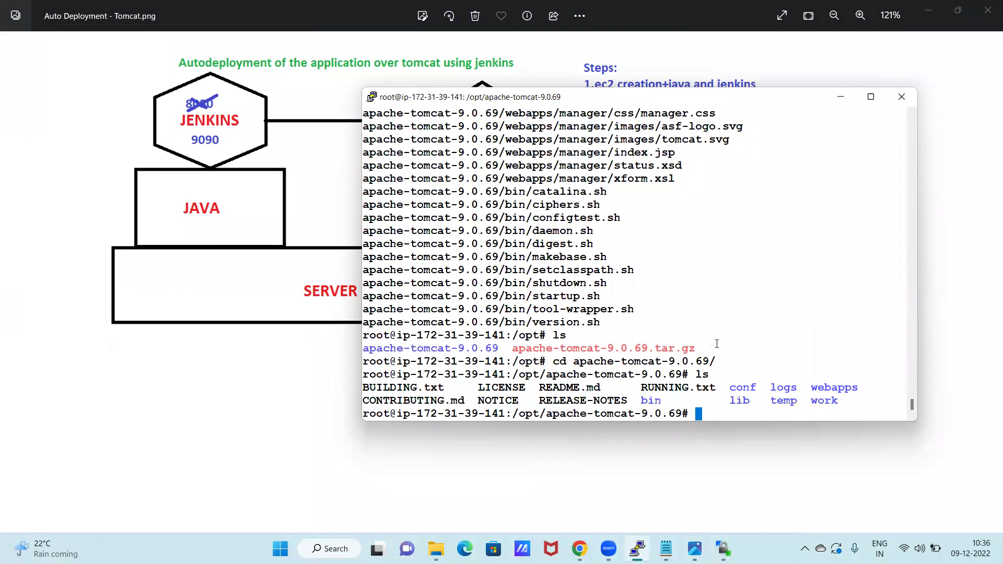
type("cd c")
key("Tab")
key("Return")
type("ls")
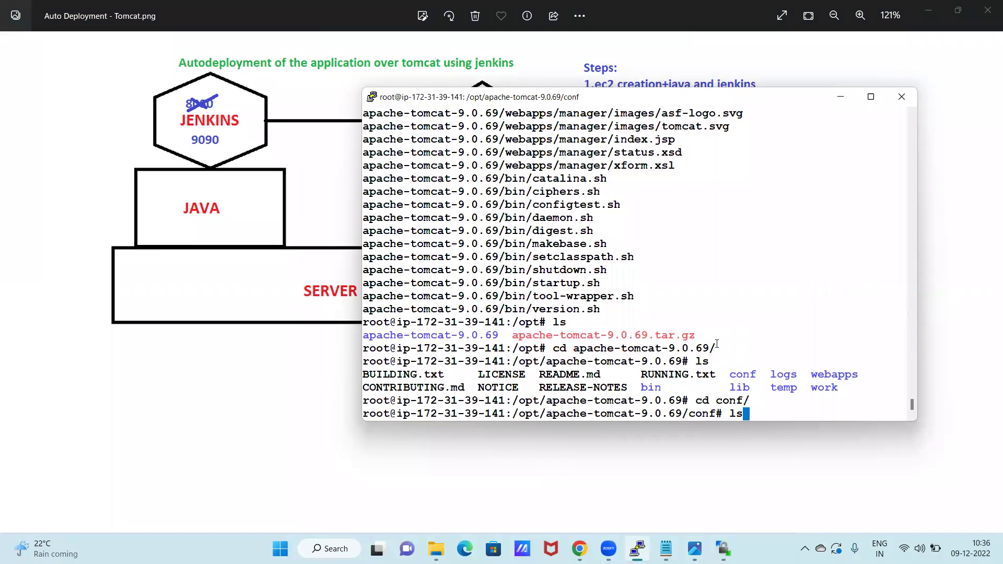
key("Return")
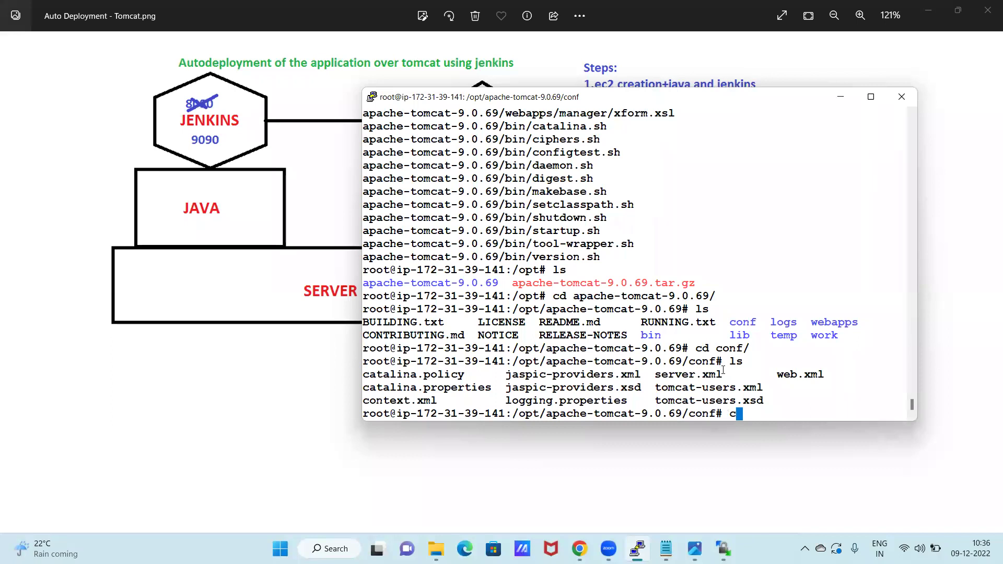
Step: Open server.xml in the vi editor
type("vi s")
key("Tab")
key("Return")
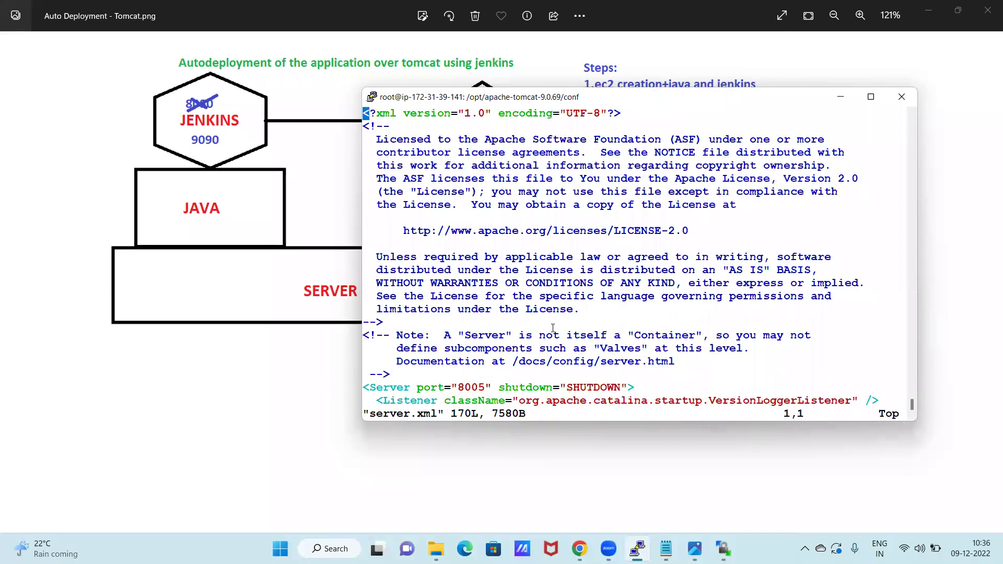
Step: Change the HTTP Connector port in server.xml from 8080 to 9999
key("i")
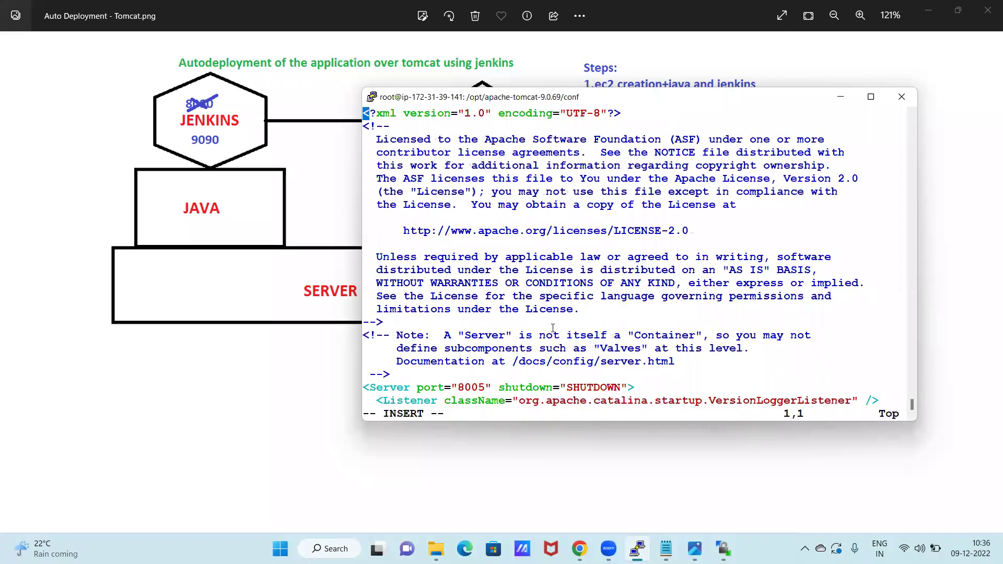
key("Down")
key("Down")
key("Down")
key("Down")
key("Down")
key("Down")
key("Down")
key("Down")
key("Down")
key("Down")
key("Down")
key("Down")
key("Down")
key("Down")
key("Down")
key("Down")
key("Down")
key("Down")
key("Down")
key("Down")
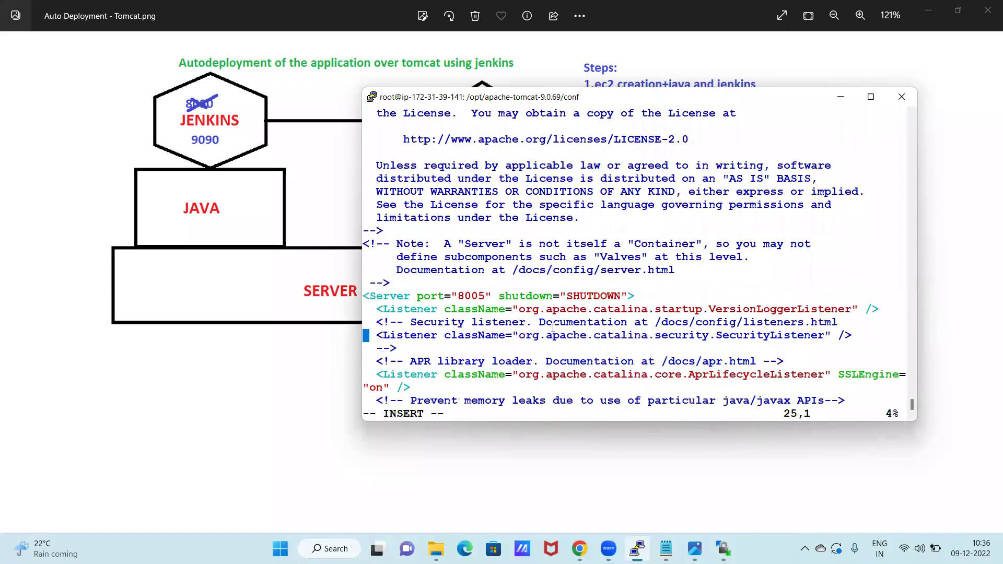
key("Down")
key("Down")
key("Down")
key("Down")
key("Down")
key("Down")
key("Down")
key("Down")
key("Down")
key("Down")
key("Down")
key("Down")
key("Down")
key("Down")
key("Down")
key("Down")
key("Down")
key("Down")
key("Down")
key("Down")
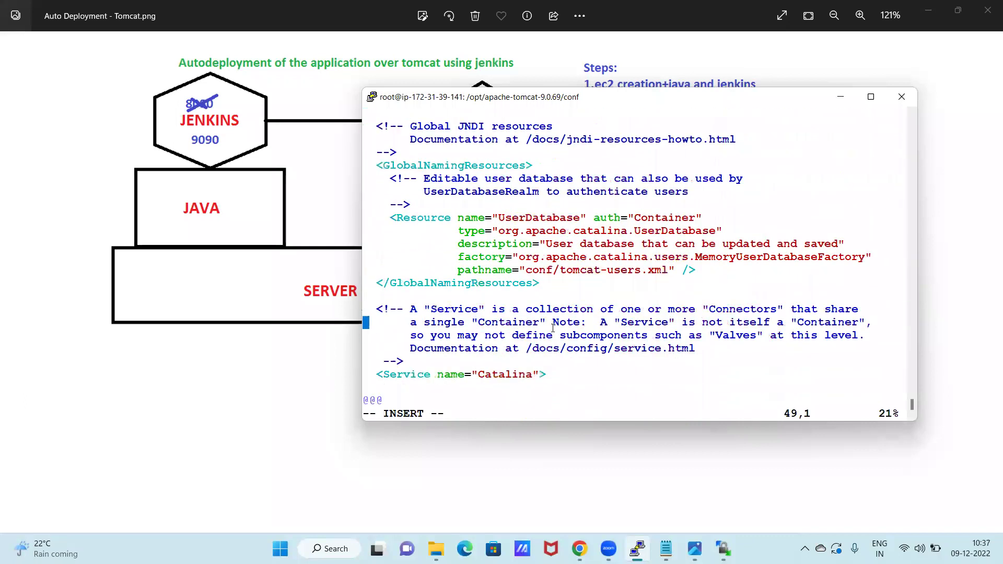
key("Down")
key("Down")
key("Down")
key("Down")
key("Down")
key("Down")
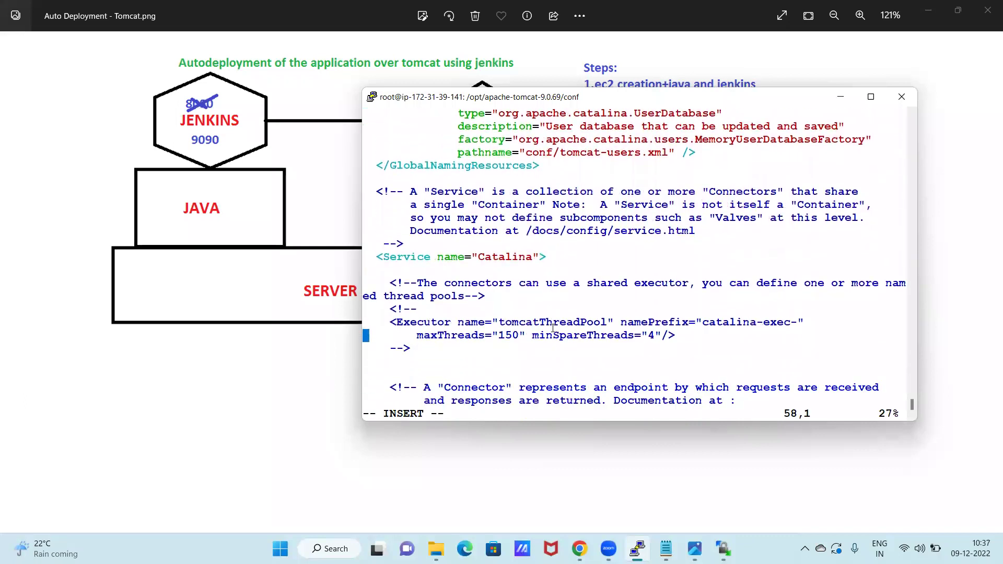
key("Down")
key("Down")
key("Down")
key("Down")
key("Down")
key("Down")
key("Down")
key("Down")
key("Down")
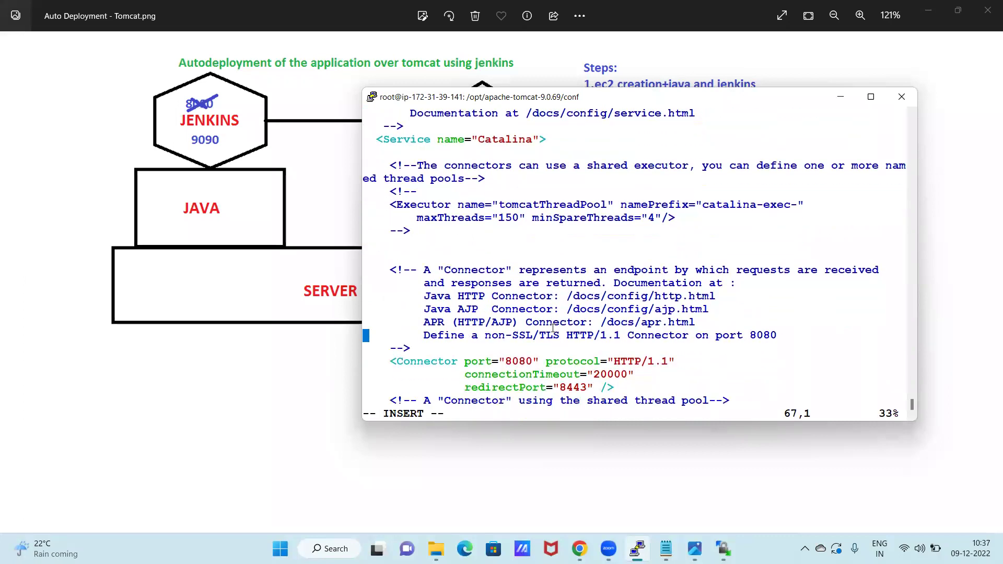
key("Down")
key("Right")
key("Right")
key("Right")
key("Right")
key("Right")
key("Right")
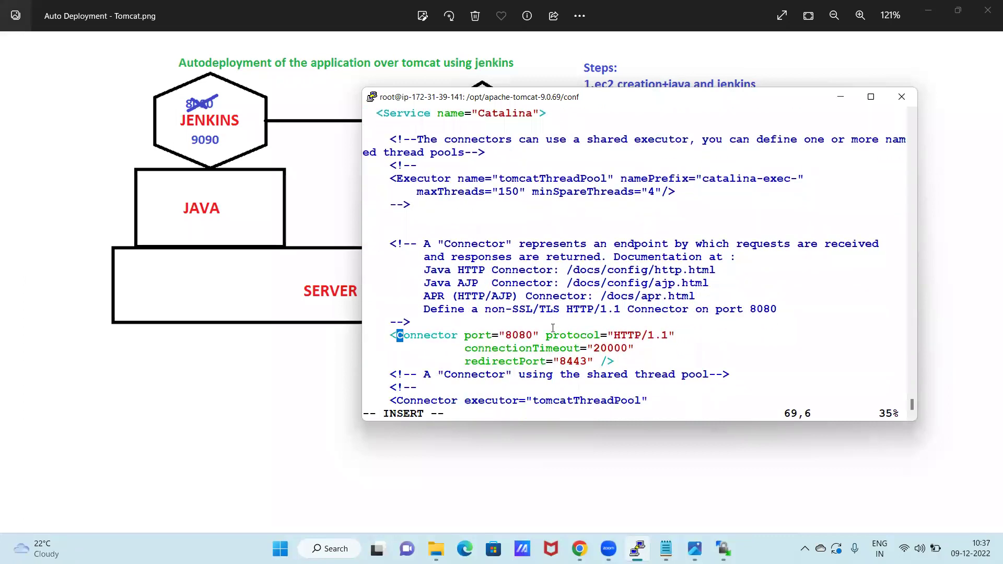
key("Right")
key("Right")
key("Right")
key("Right")
key("Right")
key("Right")
key("Right")
key("Right")
key("Right")
key("Right")
key("Right")
key("Right")
key("Right")
key("Right")
key("Right")
key("Right")
key("Right")
key("Right")
key("Right")
key("BackSpace")
key("BackSpace")
key("BackSpace")
key("BackSpace")
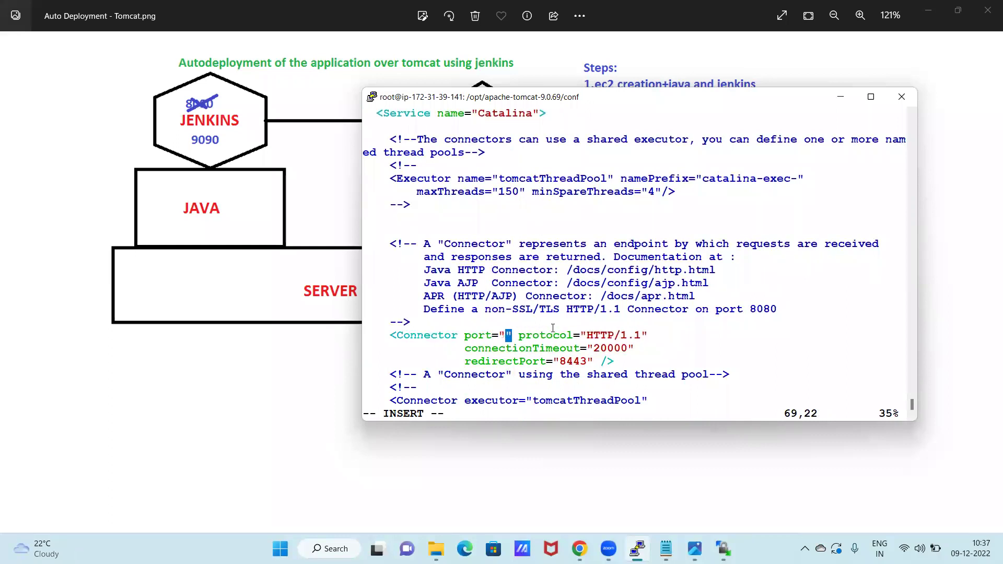
type("9999")
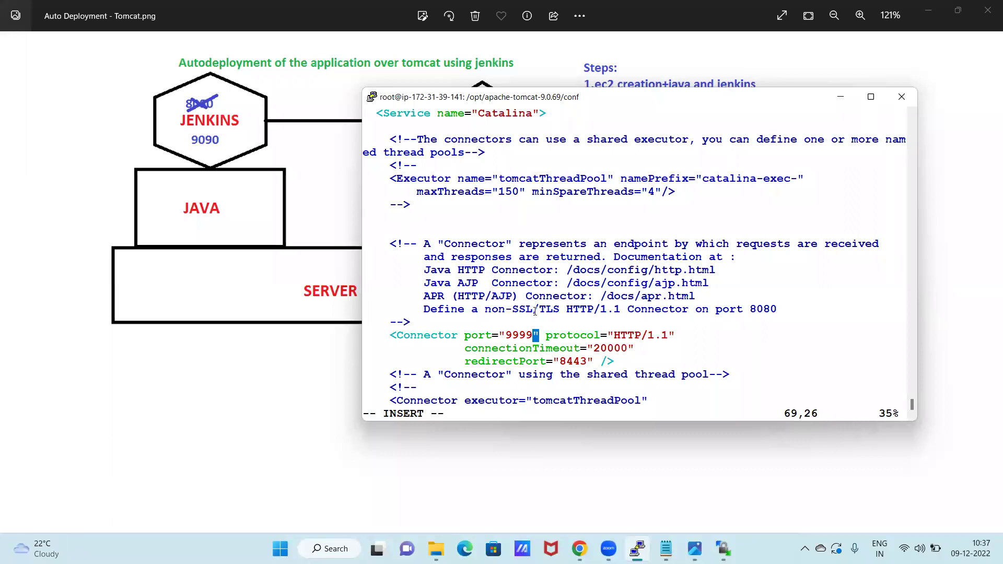
Step: Save server.xml and quit vi with :wq!
key("Escape")
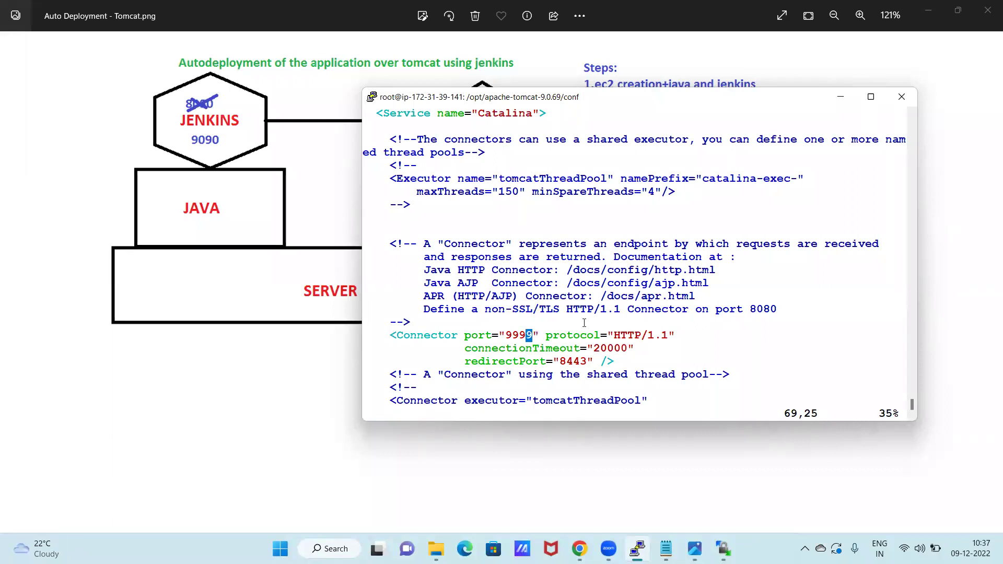
type(":wq")
type("!")
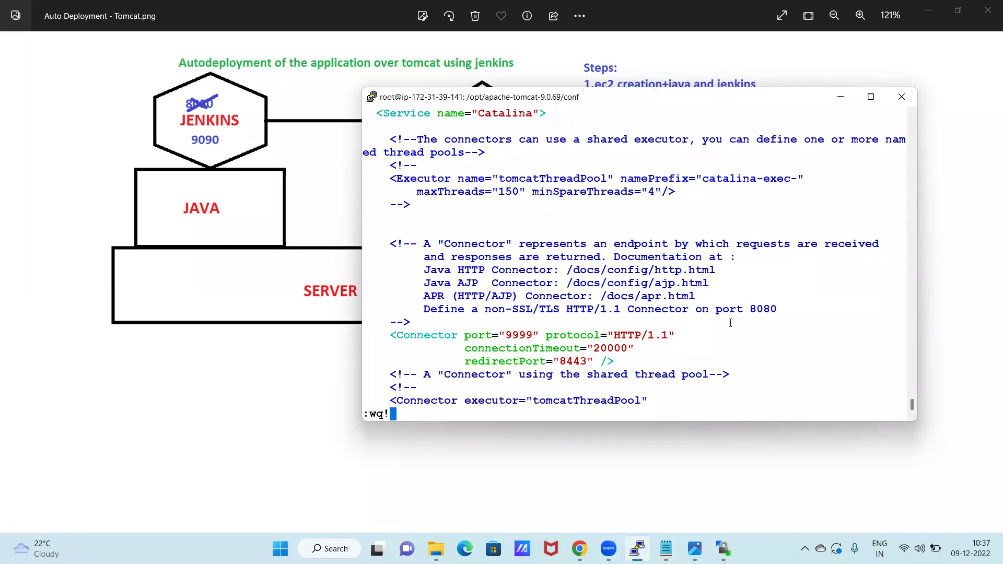
key("Return")
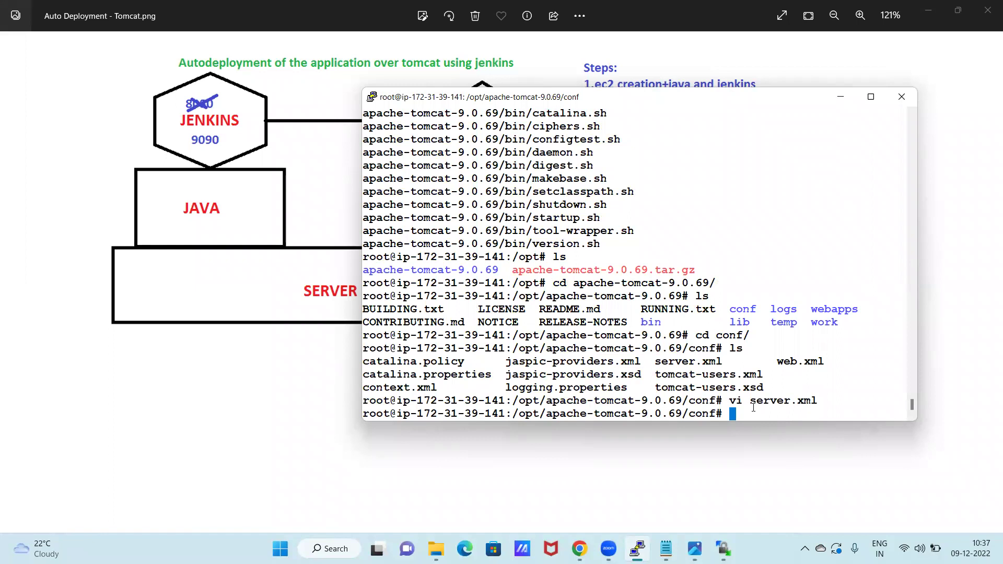
Step: Go from conf into the Tomcat bin folder and list its scripts
type("cd ..")
key("Return")
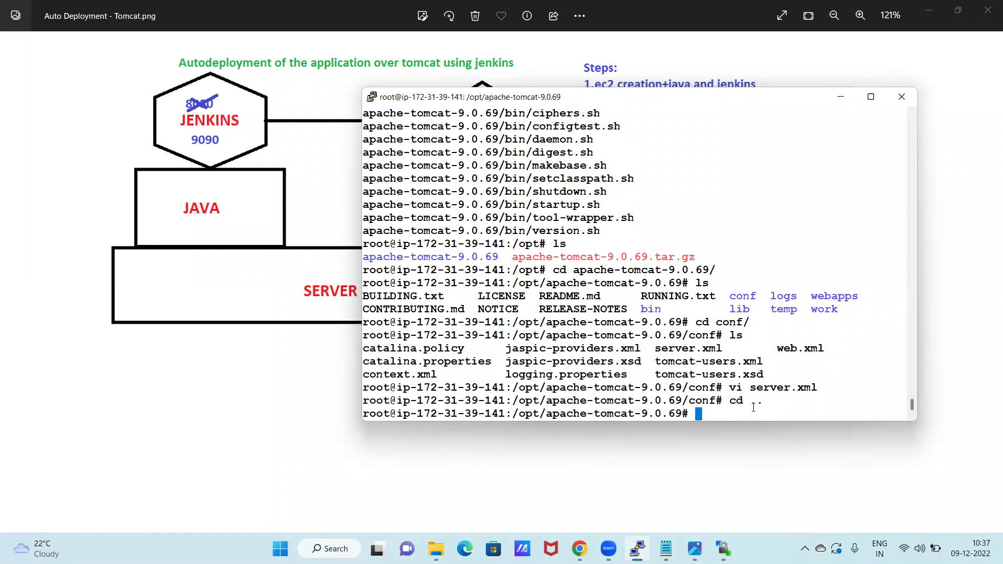
type("cd")
key("BackSpace")
key("BackSpace")
key("BackSpace")
type("ls")
key("Return")
double_click(655, 404)
type("cd bin")
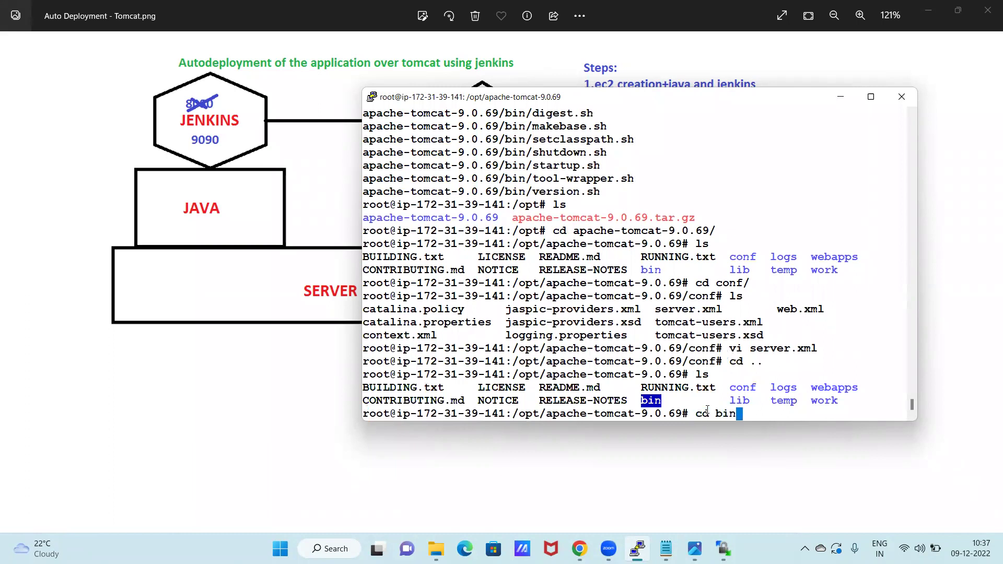
key("Return")
type("ls")
key("Return")
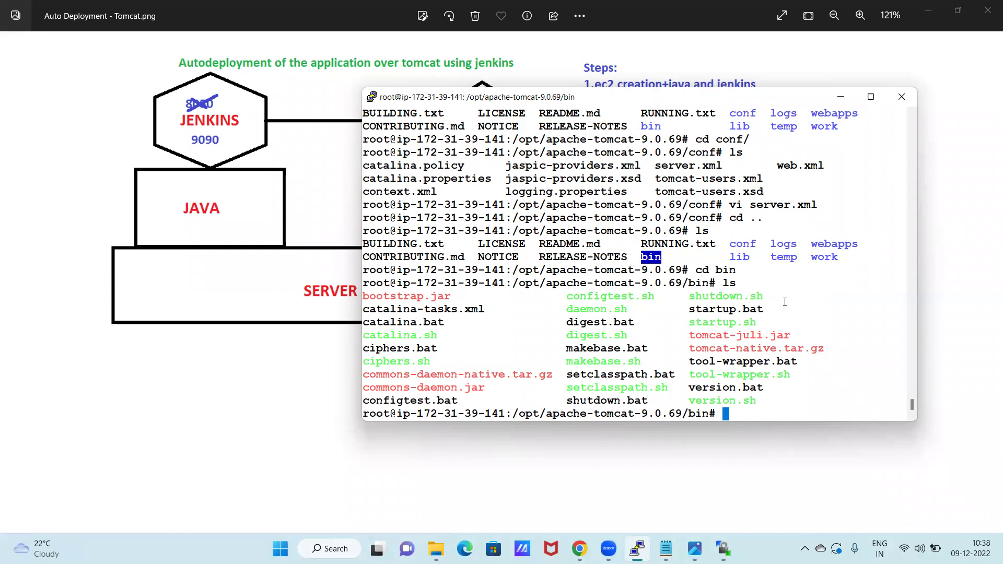
Step: Run shutdown.sh, then startup.sh until Tomcat reports 'Tomcat started.'
type("./shu")
key("Tab")
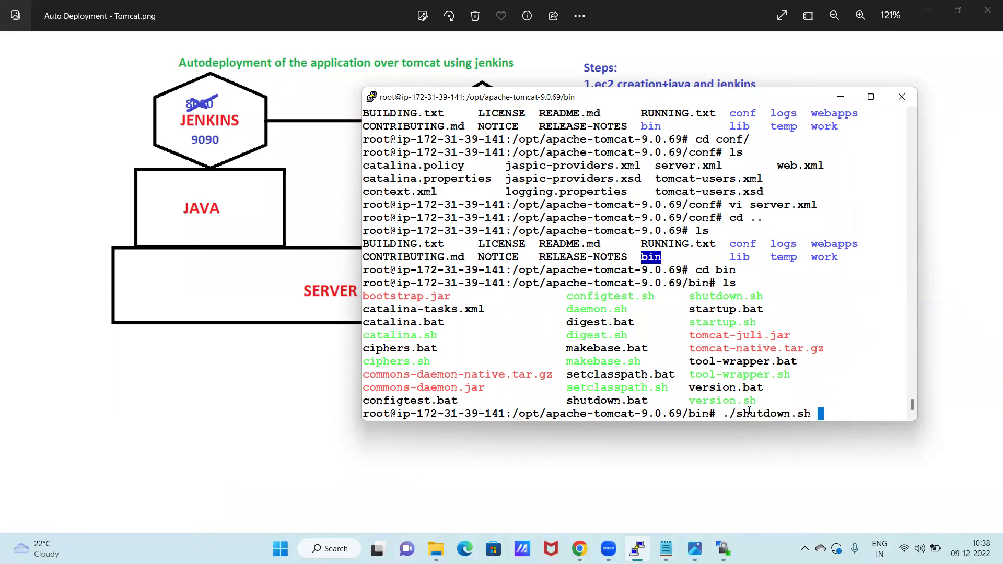
key("Return")
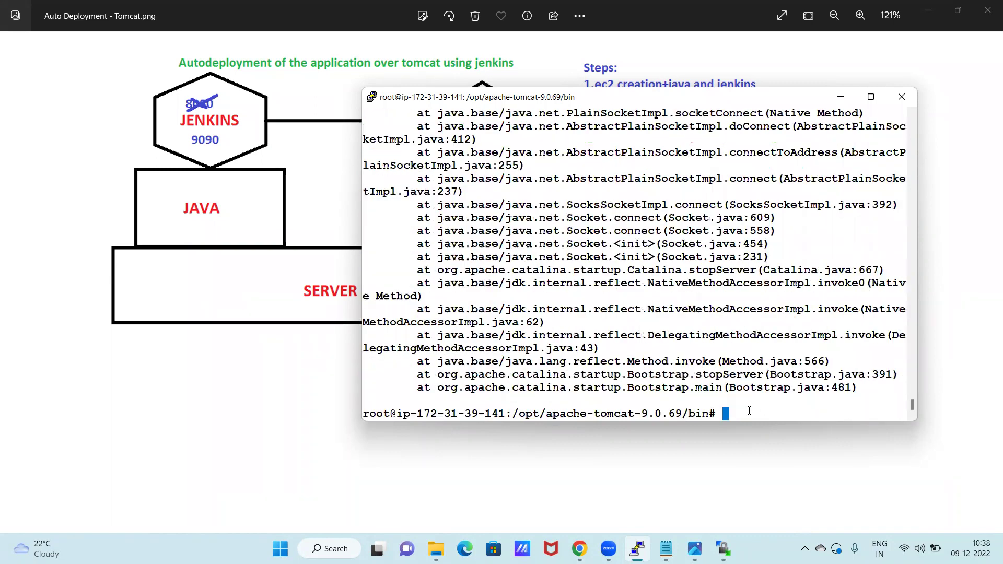
type("./startup.sh")
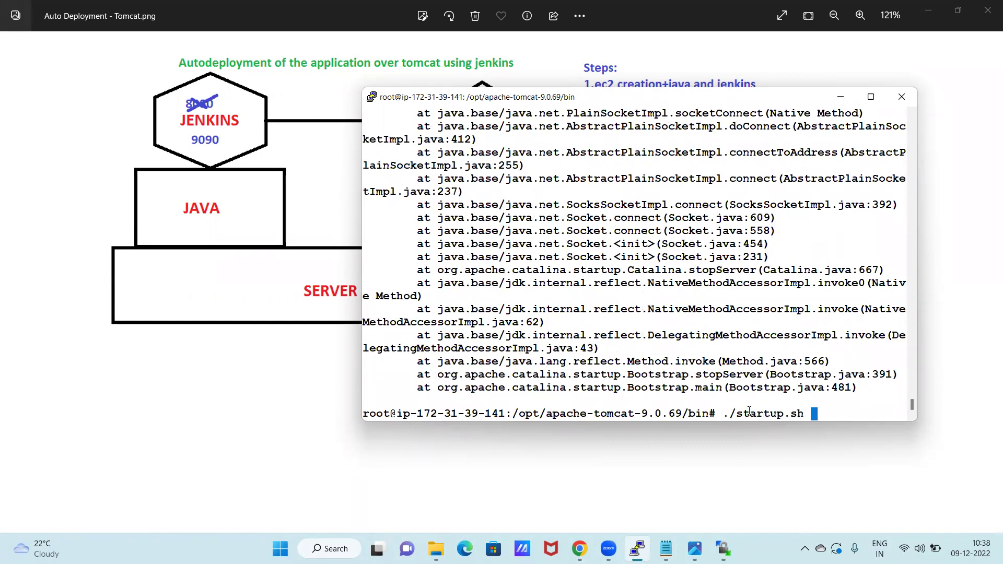
key("Return")
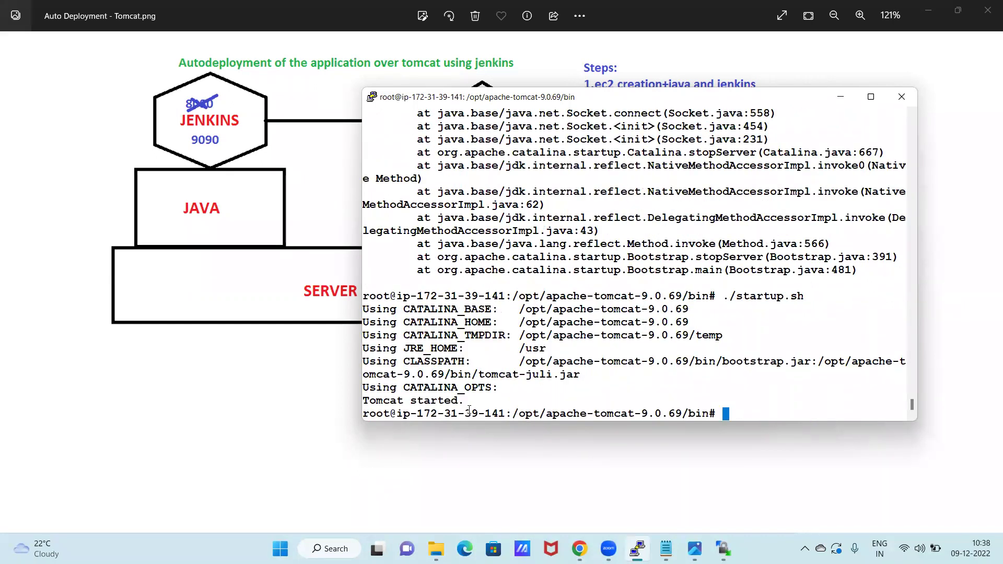
left_click_drag(464, 401, 365, 402)
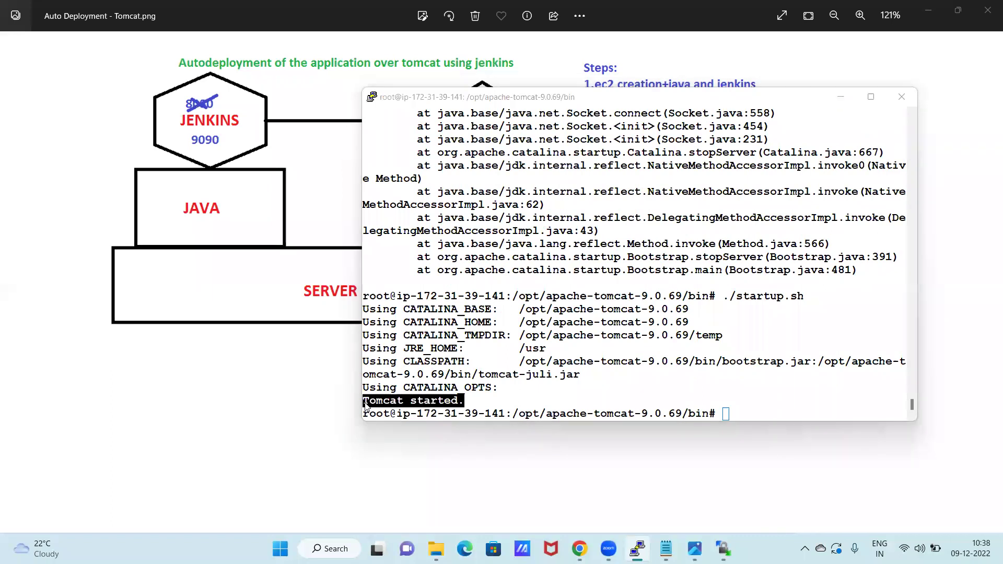
key("alt+Tab")
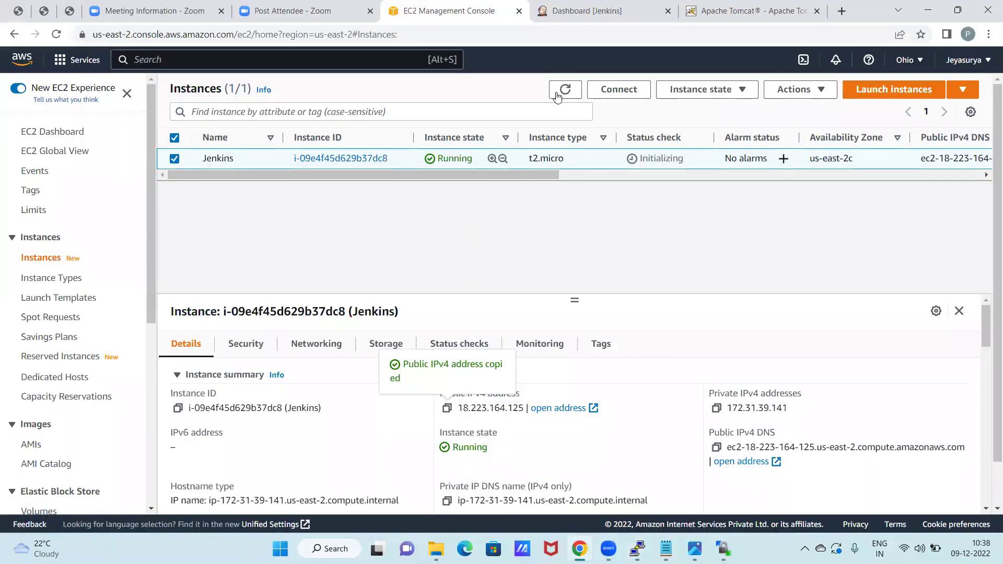
Step: Refresh the EC2 instances and copy the Jenkins instance's public IPv4 address
left_click(565, 89)
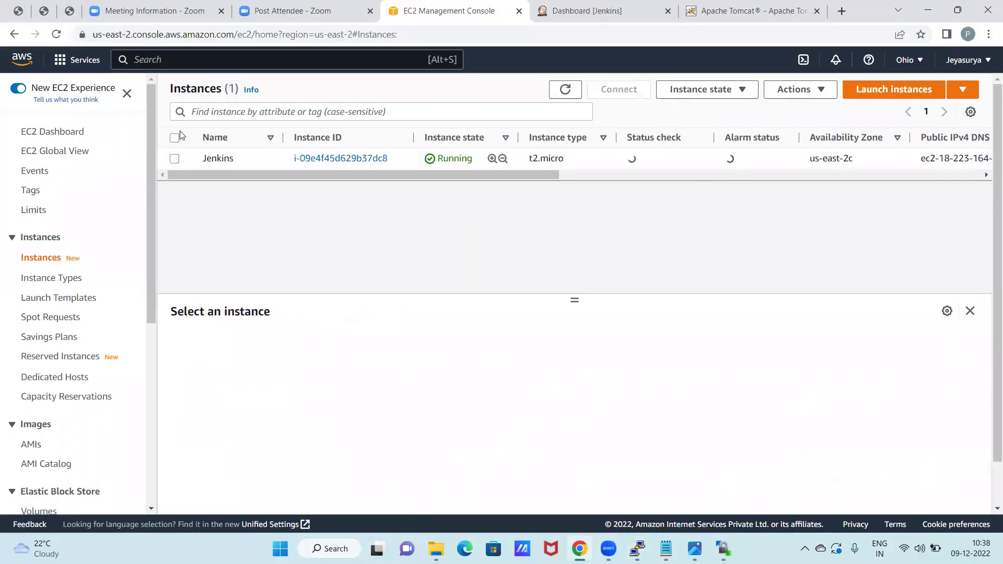
left_click(175, 158)
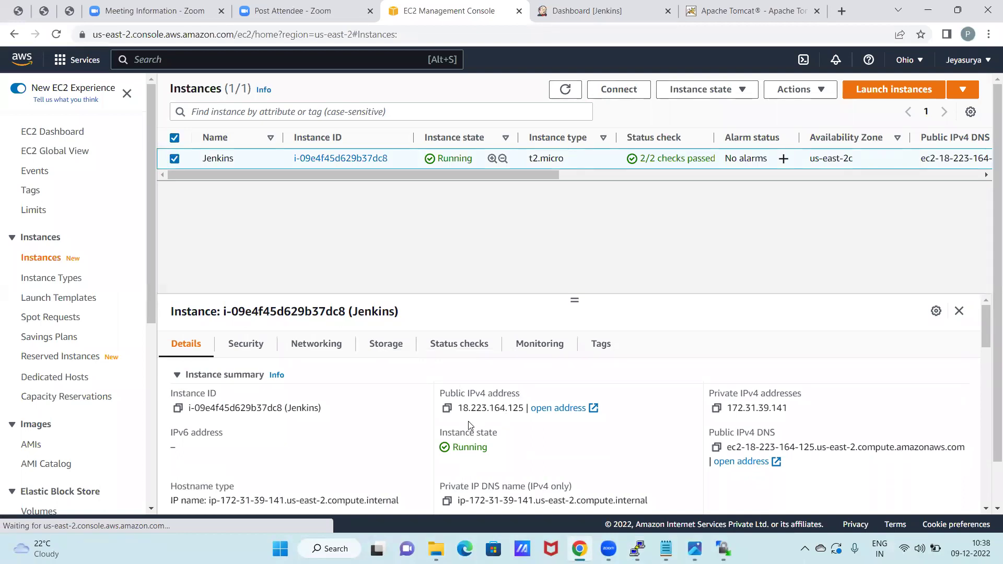
left_click(448, 408)
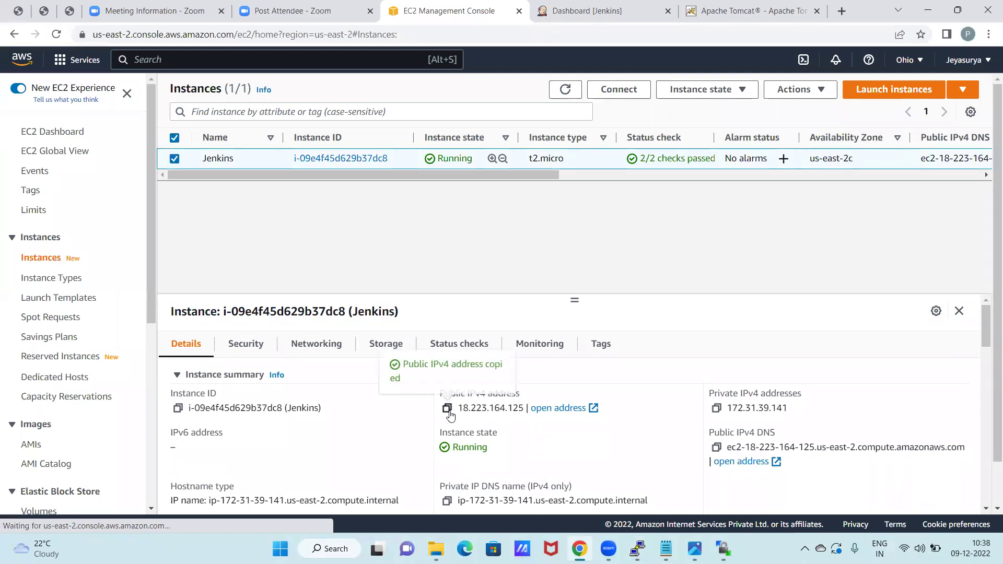
Step: Load 18.223.164.125:9999 in a new Chrome tab
left_click(842, 11)
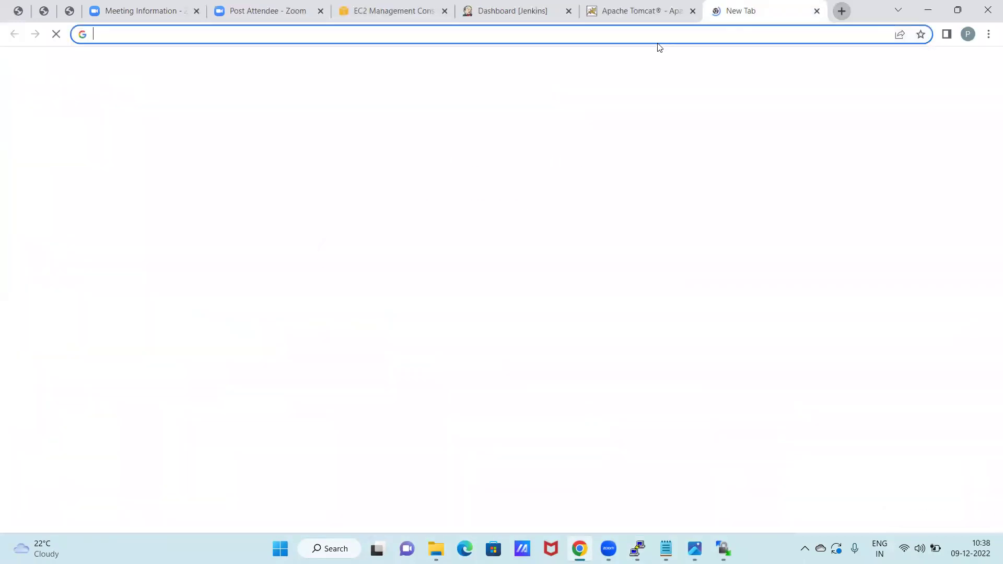
left_click(637, 34)
key("ctrl+v")
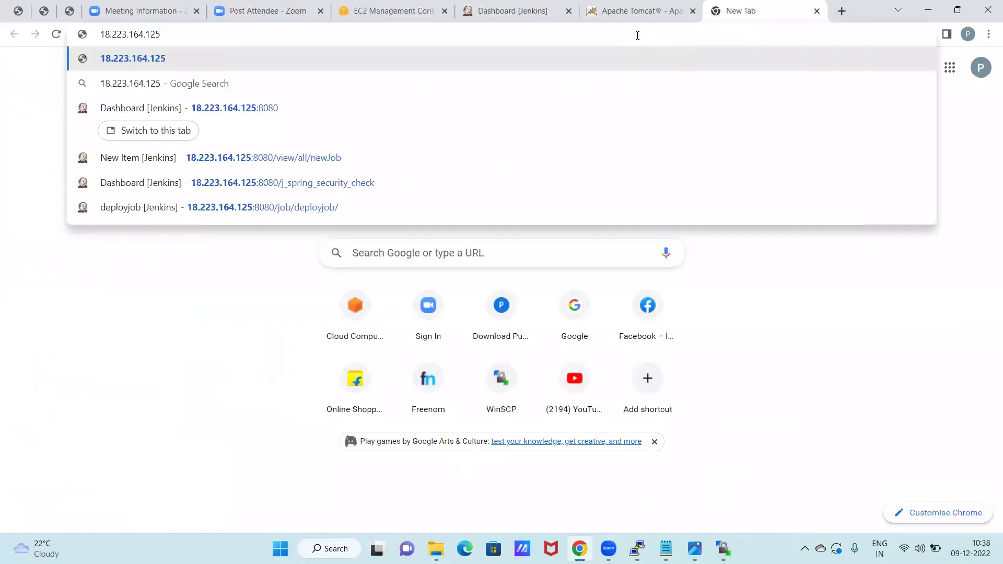
type(":9999")
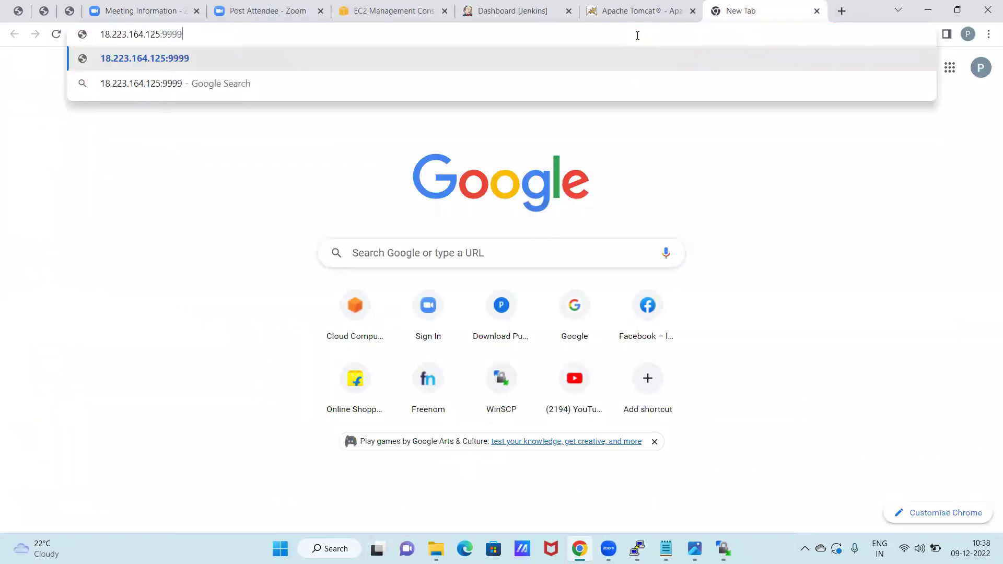
key("Return")
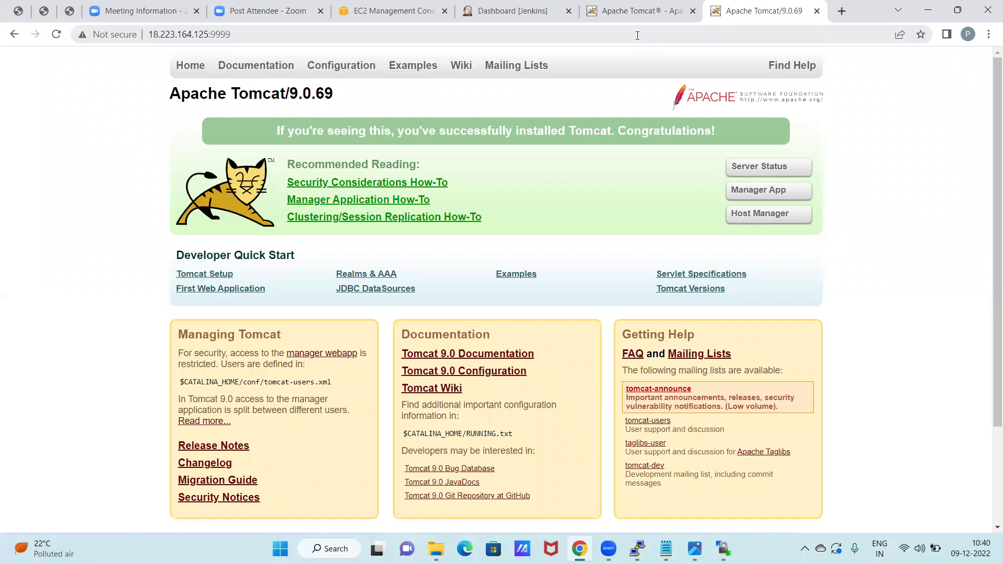
Step: Minimize PuTTY to view the Tomcat 9.0.69 page, then minimize Chrome to show the desktop
key("alt+Tab")
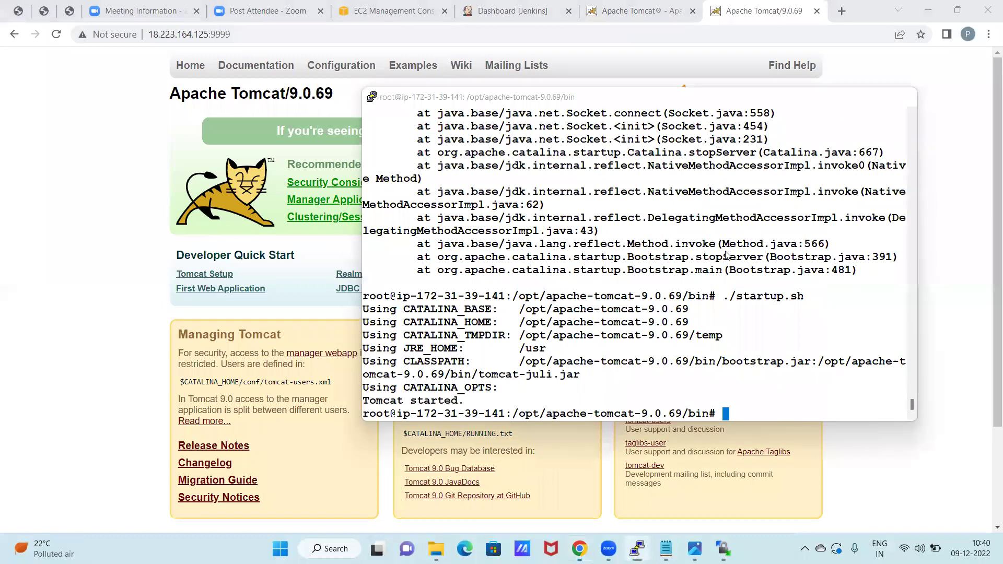
left_click(840, 98)
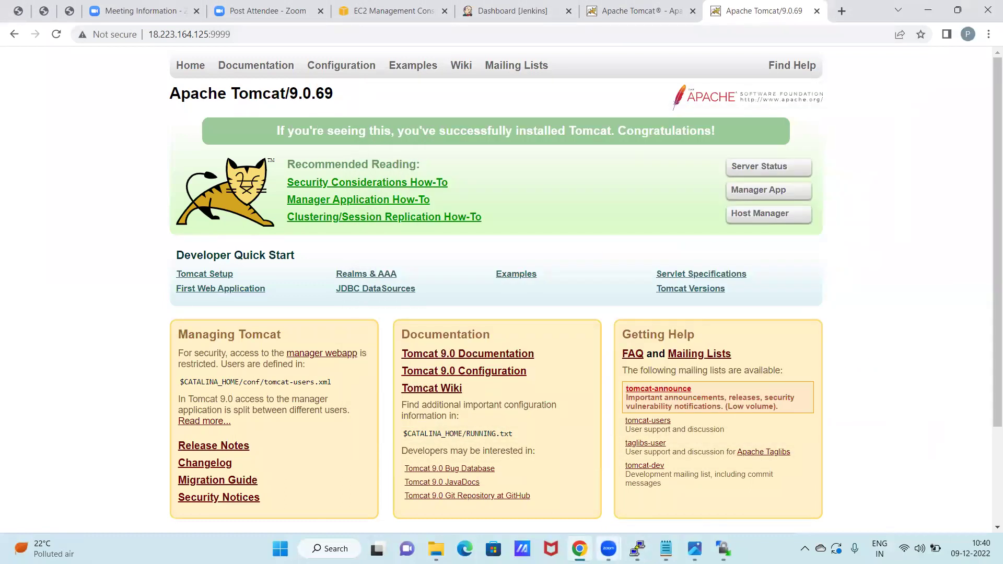
mouse_move(579, 549)
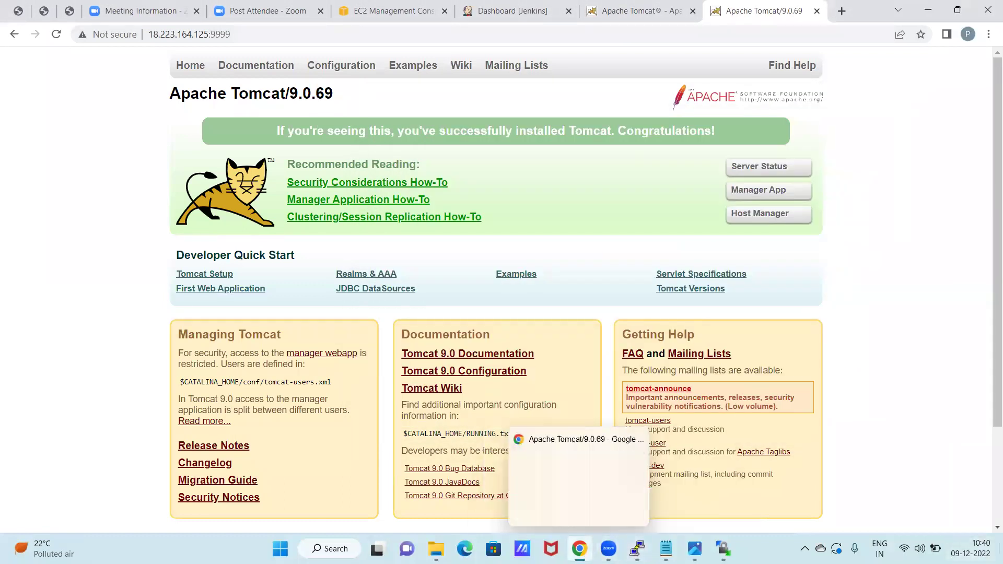
key("super+Down")
key("super+Down")
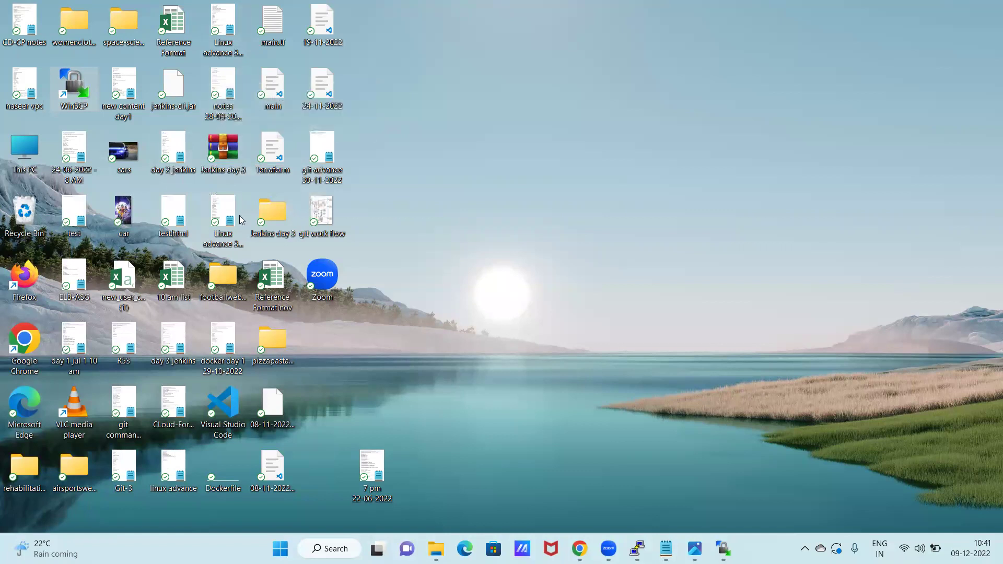
Step: Review the day 3 jenkins notes in Notepad from cd .. to tomcat installed, then return to Chrome
double_click(179, 341)
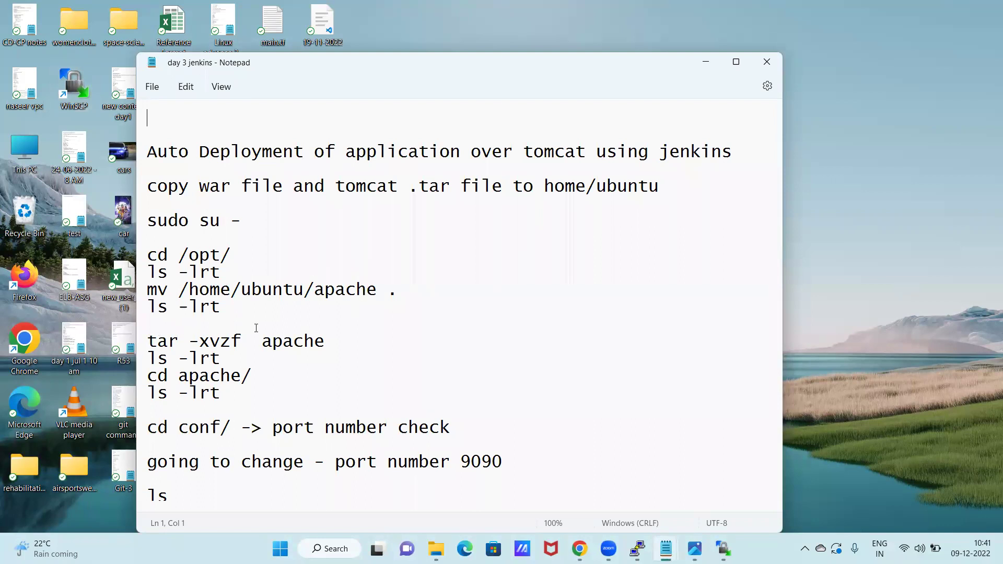
scroll(254, 326, "down", 2)
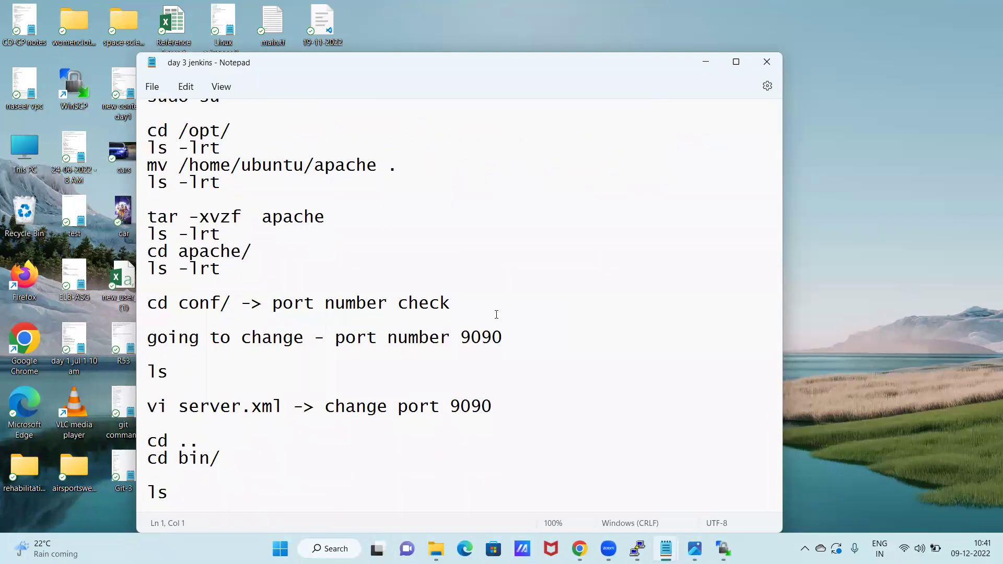
scroll(321, 449, "down", 4)
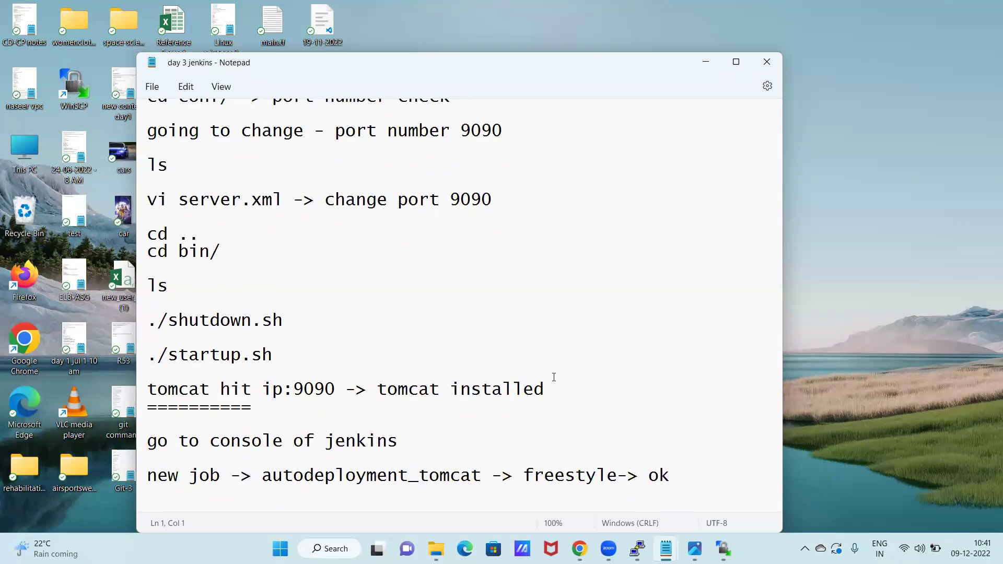
left_click(563, 378)
left_click_drag(562, 389, 146, 230)
left_click_drag(186, 98, 148, 104)
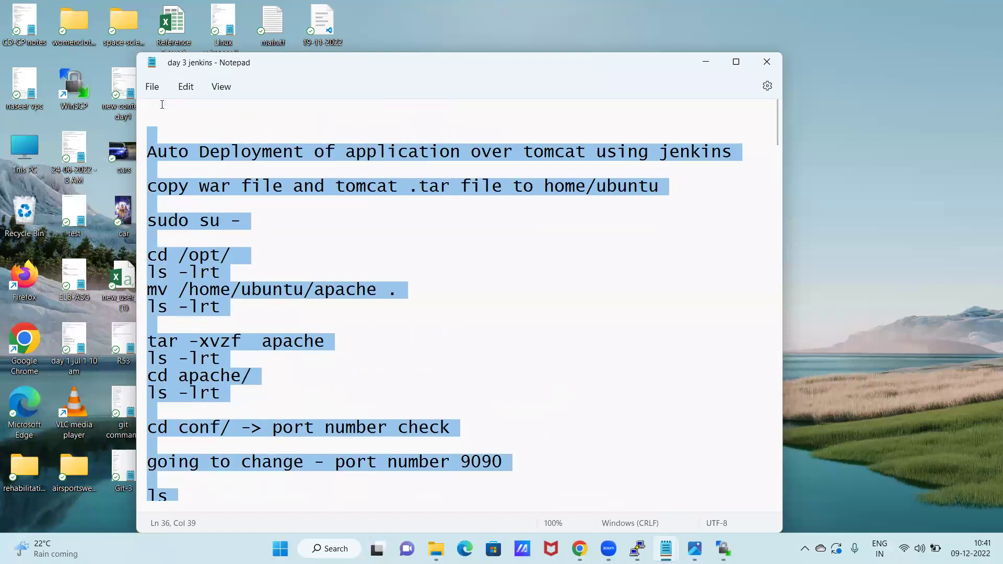
left_click(414, 297)
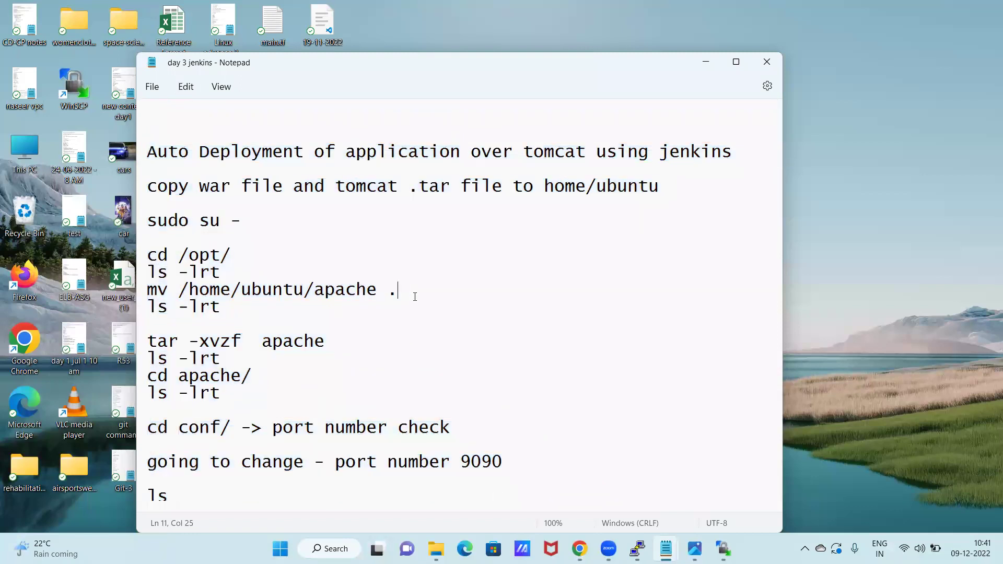
scroll(414, 297, "down", 5)
key("alt+Tab")
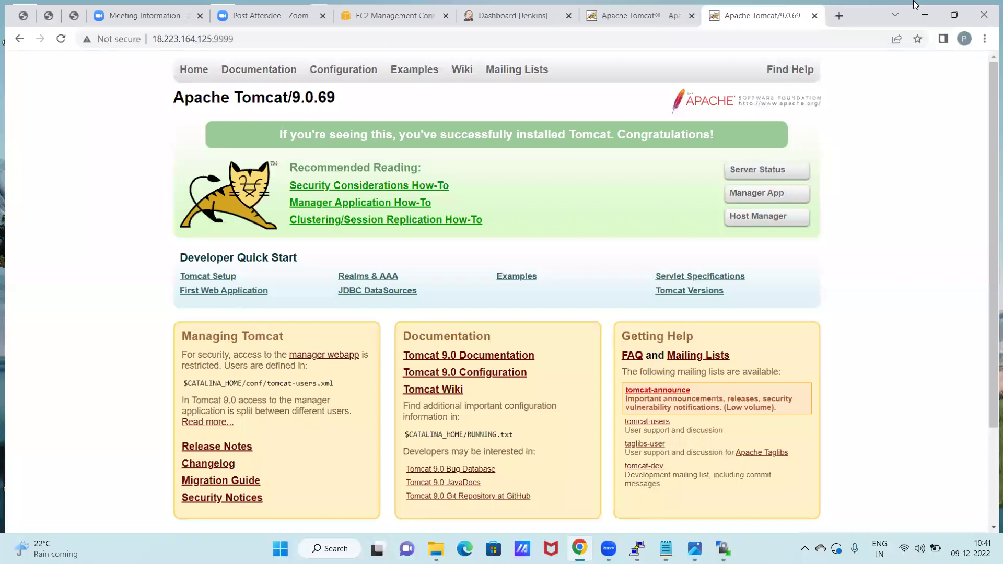
left_click(837, 12)
type("winscp")
key("Return")
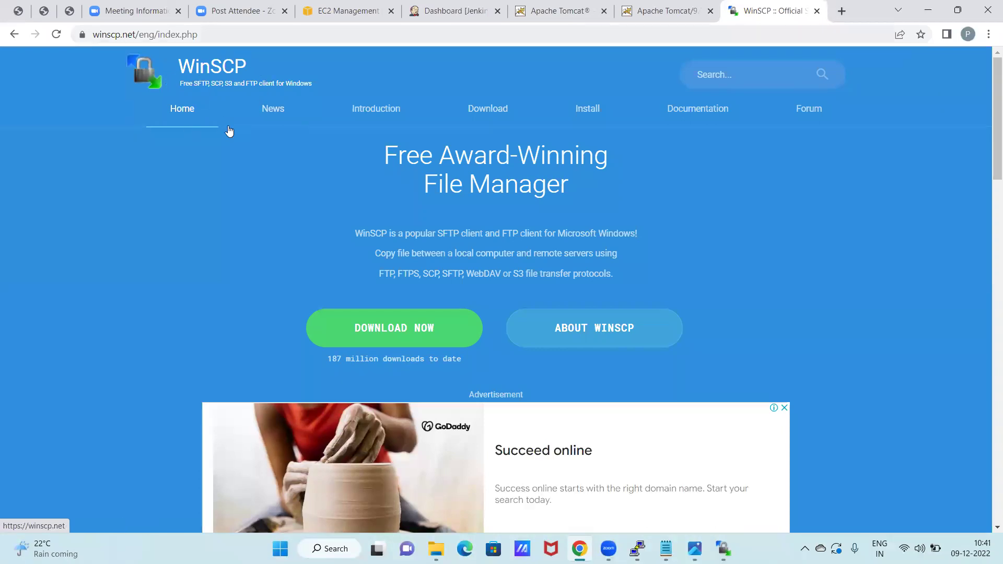
left_click(381, 325)
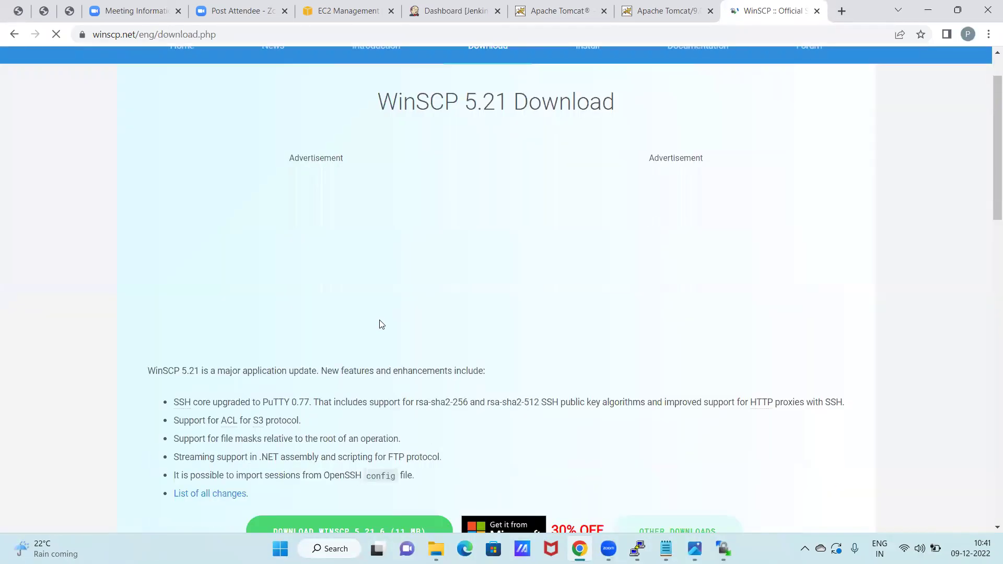
scroll(381, 325, "down", 3)
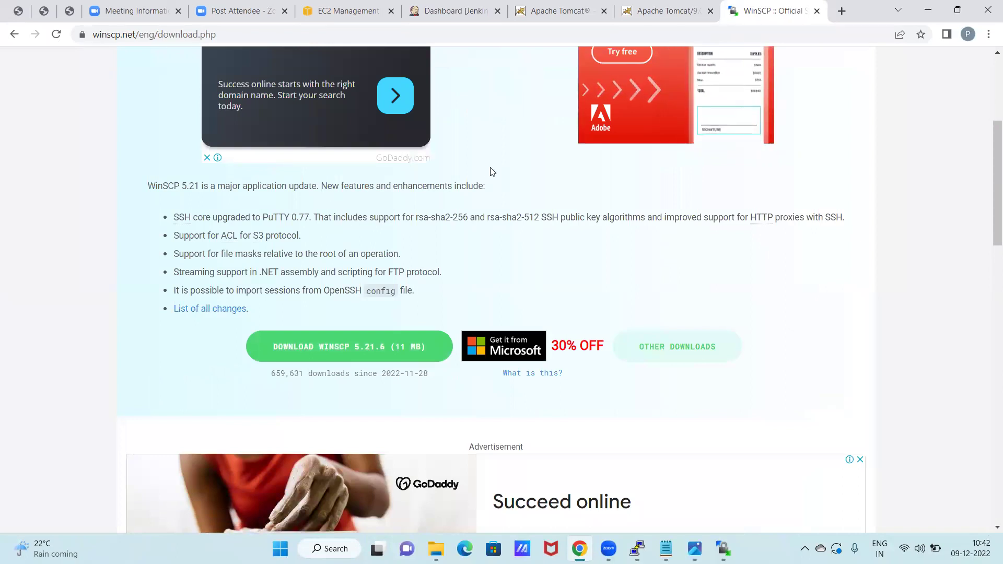
scroll(491, 171, "up", 5)
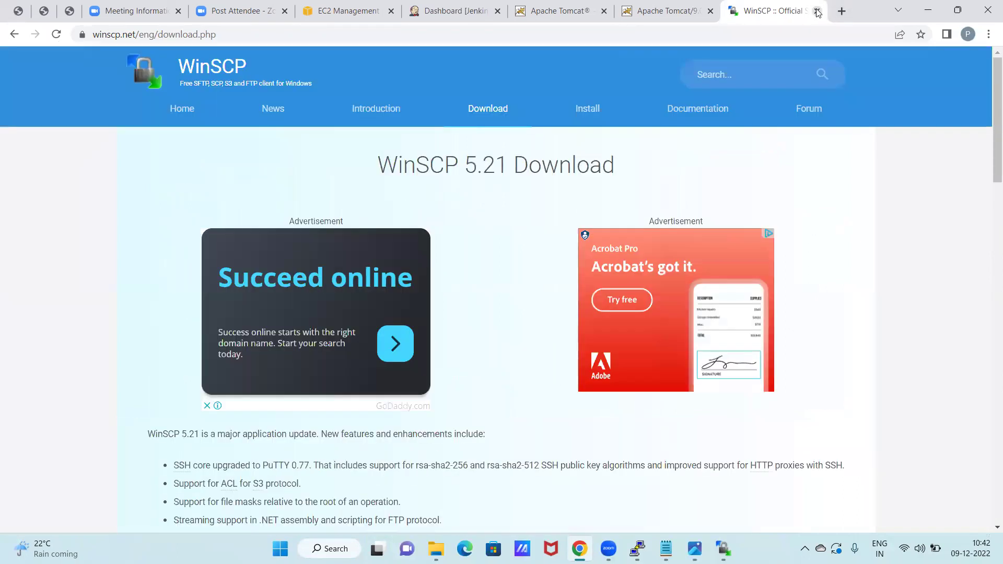
left_click(818, 11)
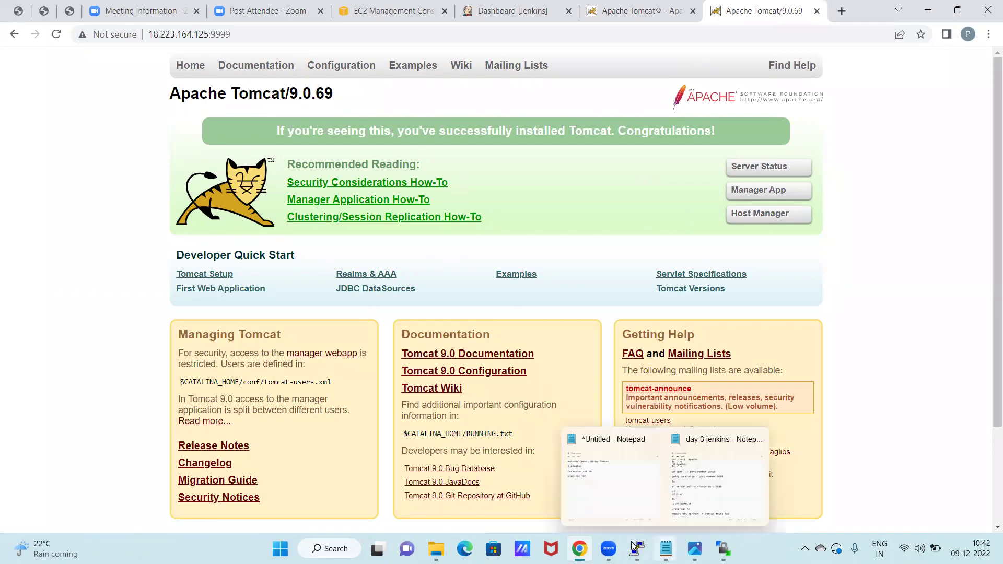
Step: Create a new freestyle project named autodeployment_tomcat from the Jenkins dashboard
mouse_move(578, 547)
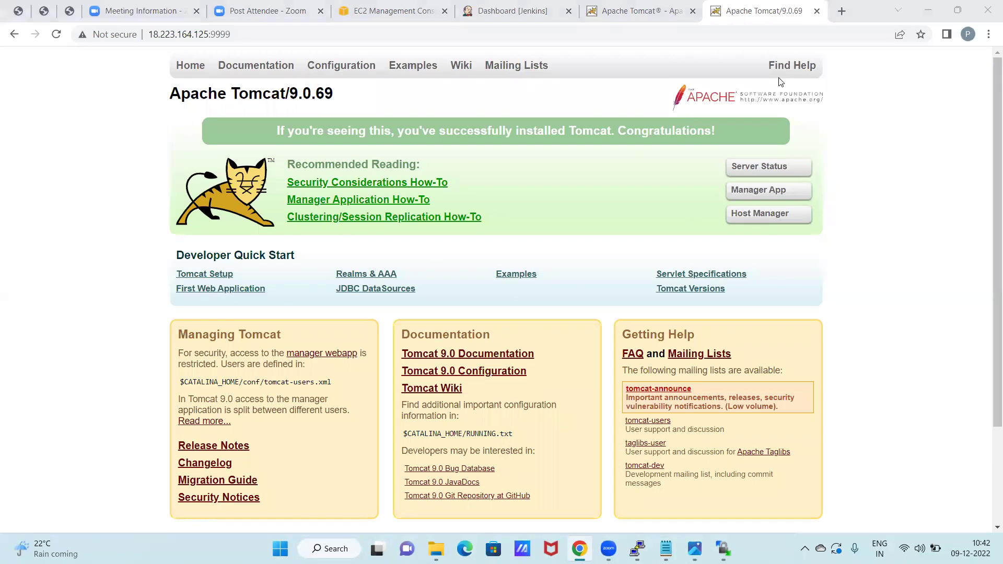
left_click(491, 6)
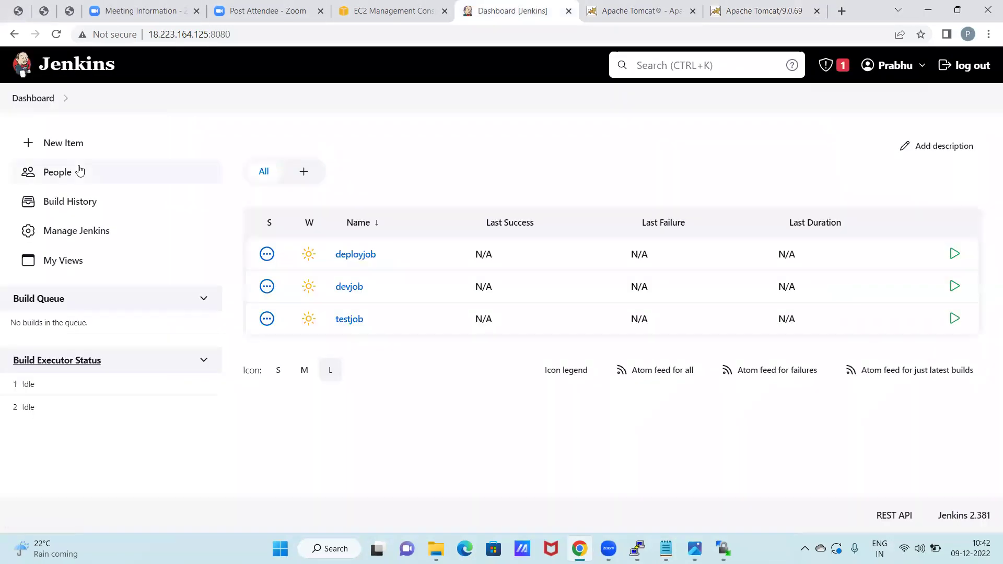
left_click(31, 102)
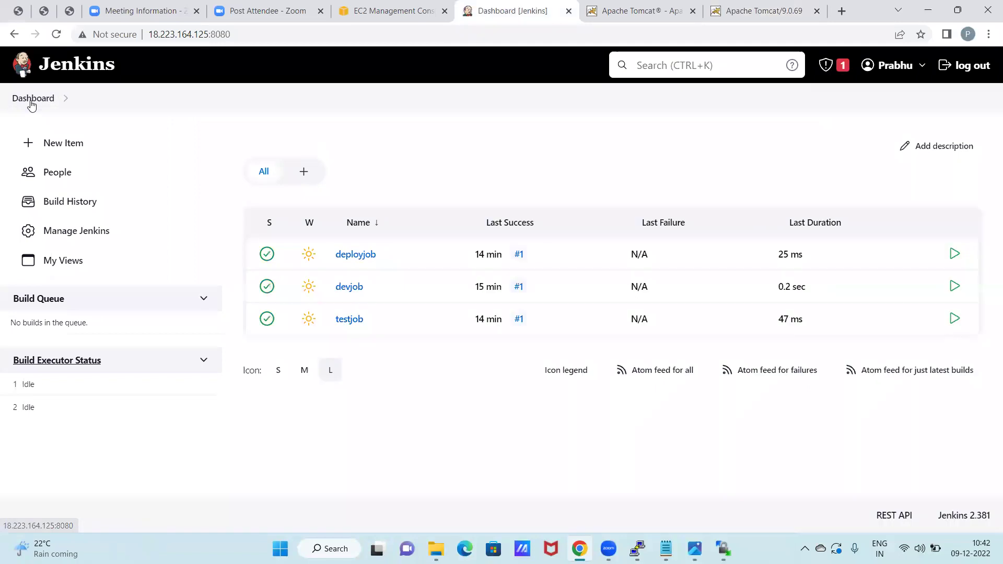
left_click(61, 145)
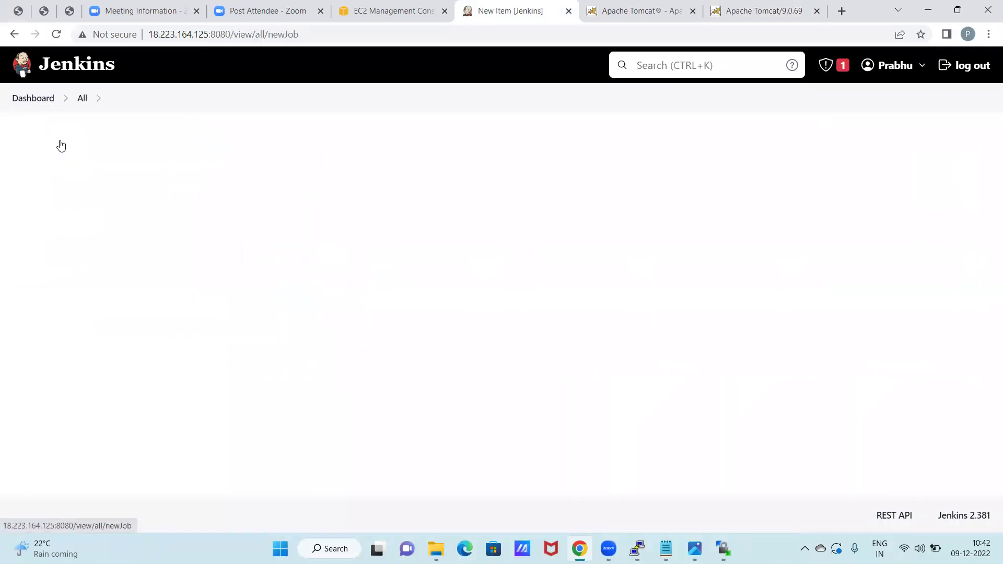
left_click(273, 203)
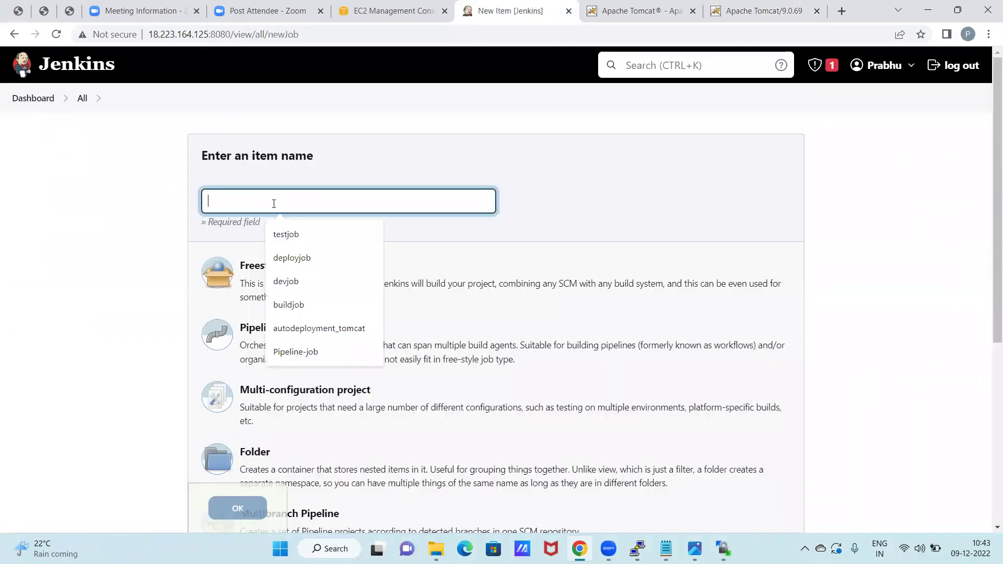
left_click(333, 328)
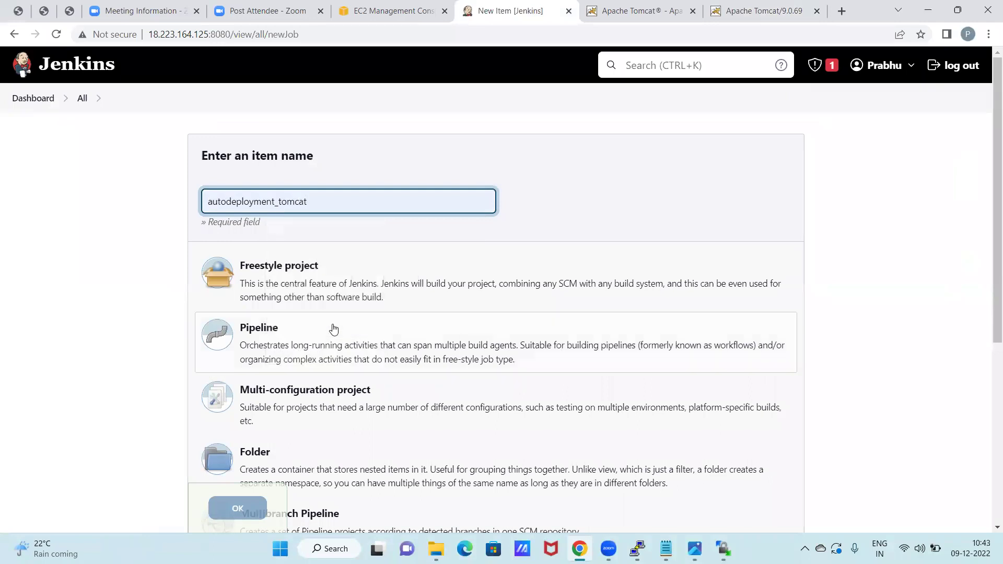
left_click(335, 299)
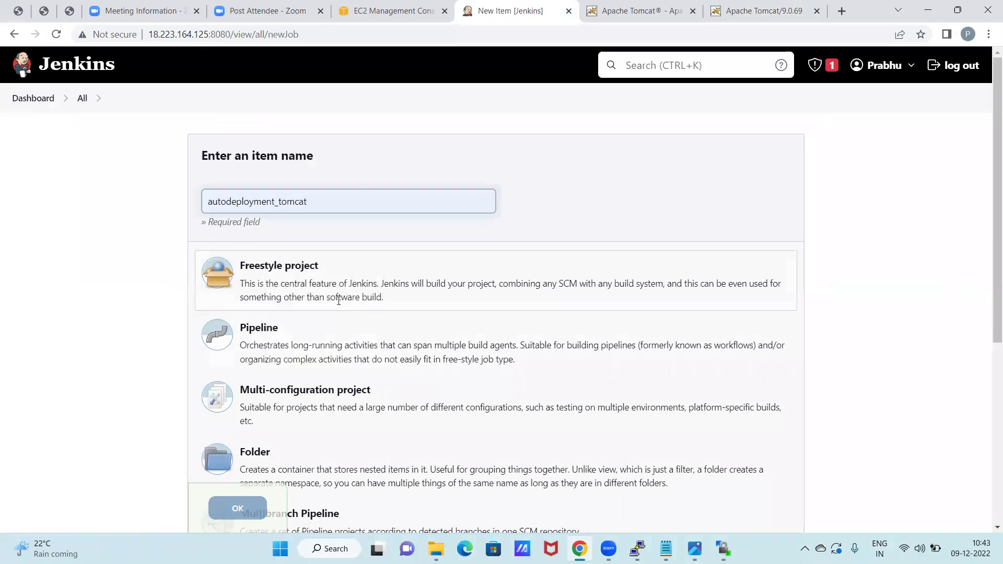
left_click(229, 511)
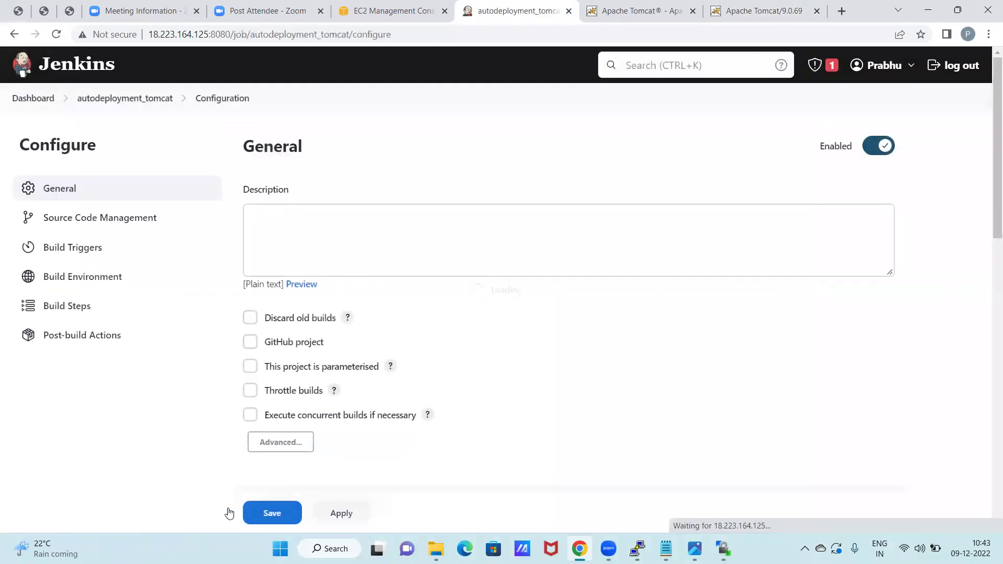
Step: Add an Execute shell build step running pwd, then apply and save the job
scroll(460, 453, "down", 1)
scroll(462, 455, "down", 8)
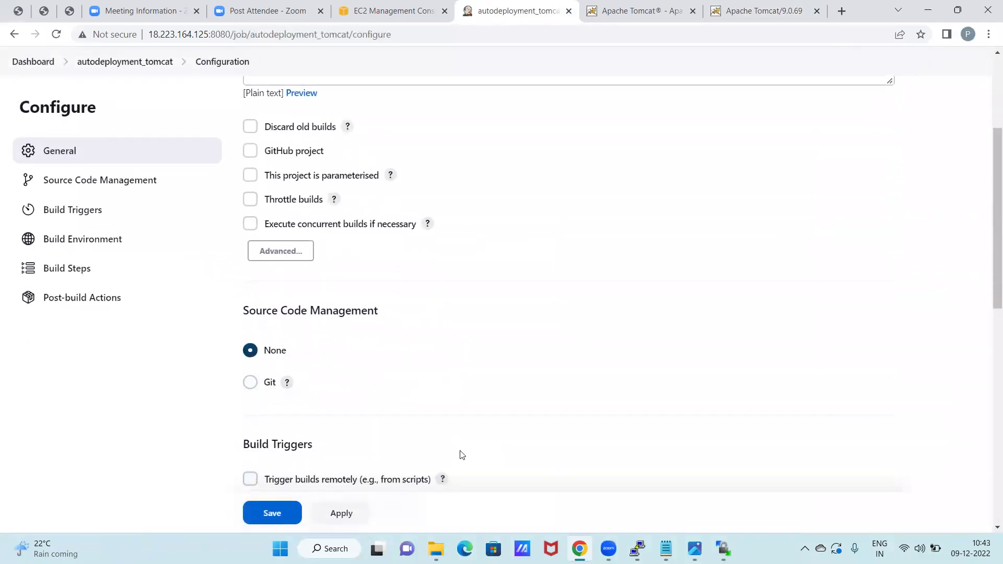
scroll(459, 454, "down", 5)
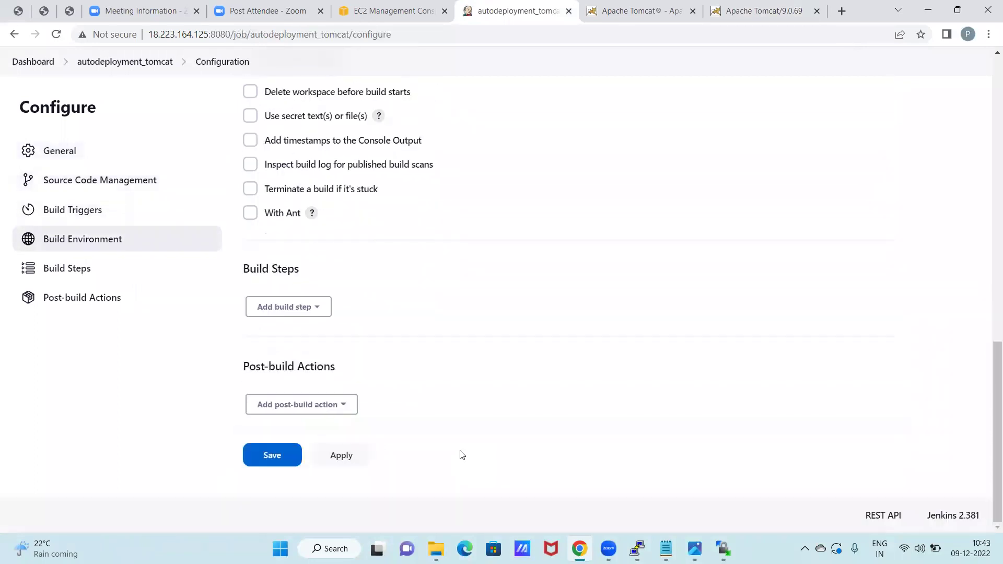
left_click(281, 304)
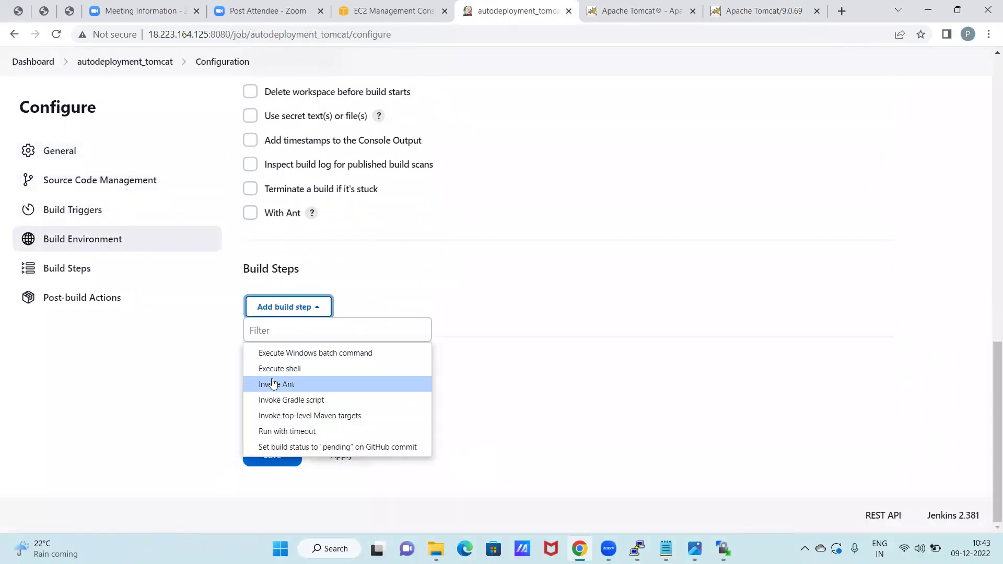
left_click(269, 367)
left_click(318, 385)
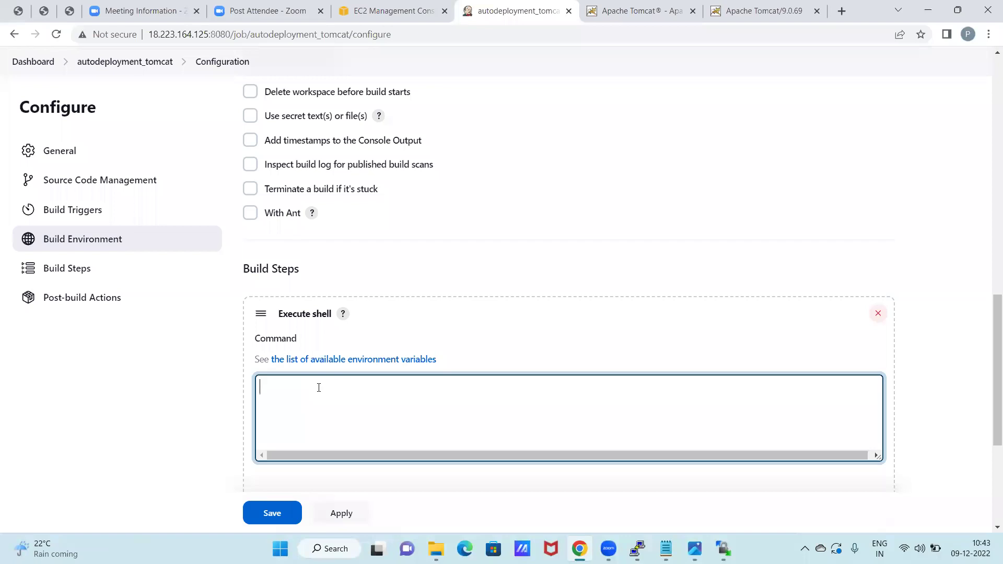
type("pwd")
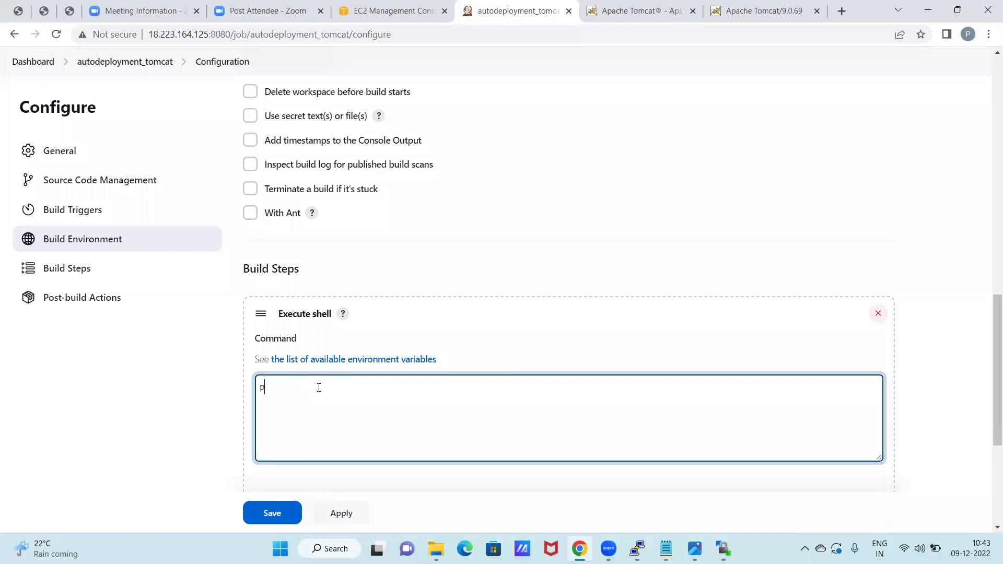
left_click(336, 515)
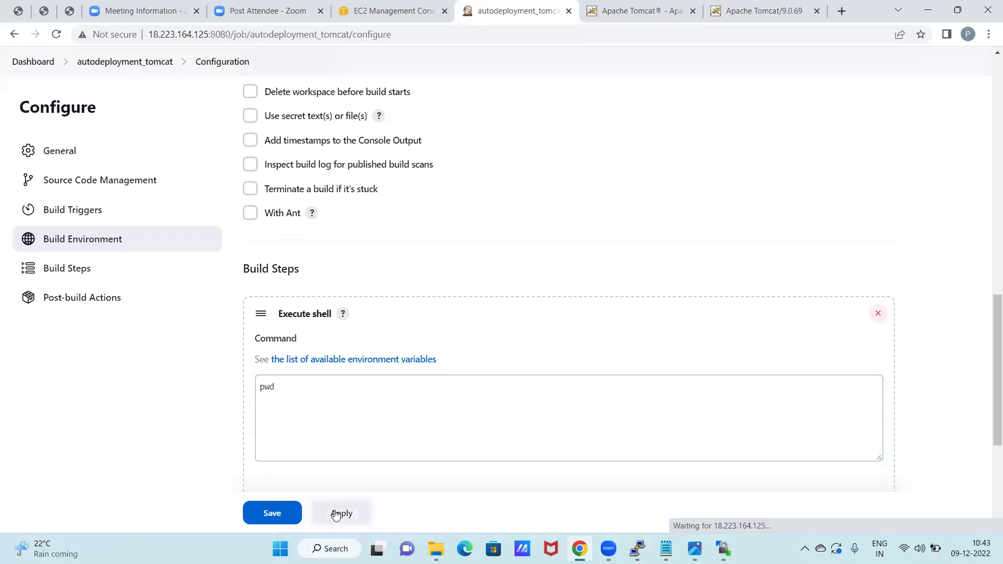
left_click(282, 514)
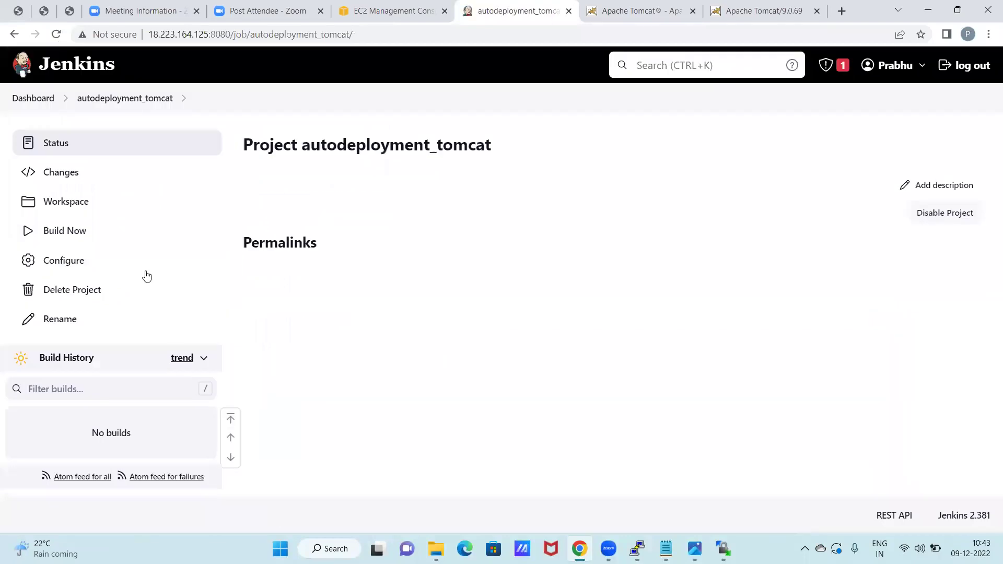
left_click(46, 98)
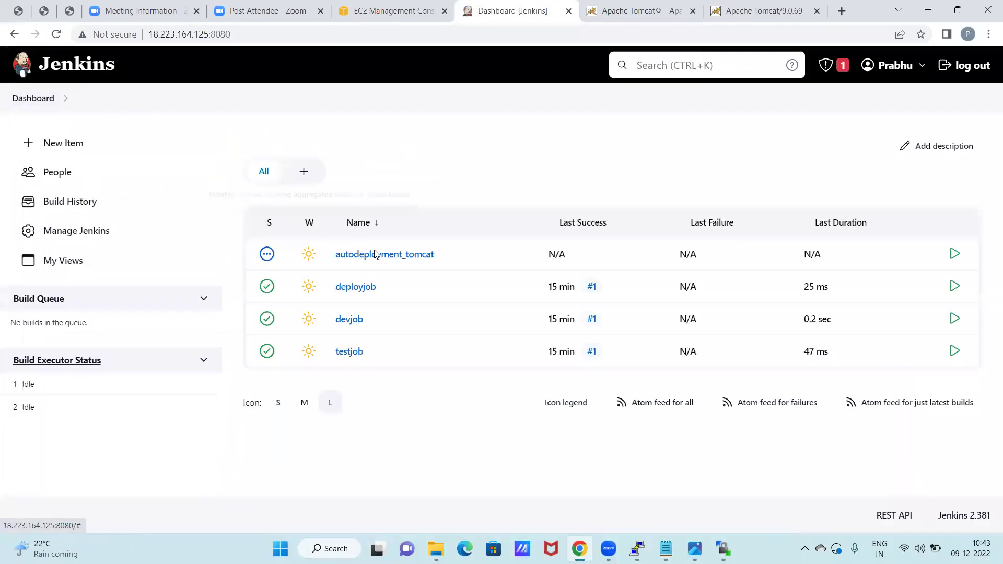
Step: Build autodeployment_tomcat and refresh the dashboard to see build #1 succeed
left_click(955, 258)
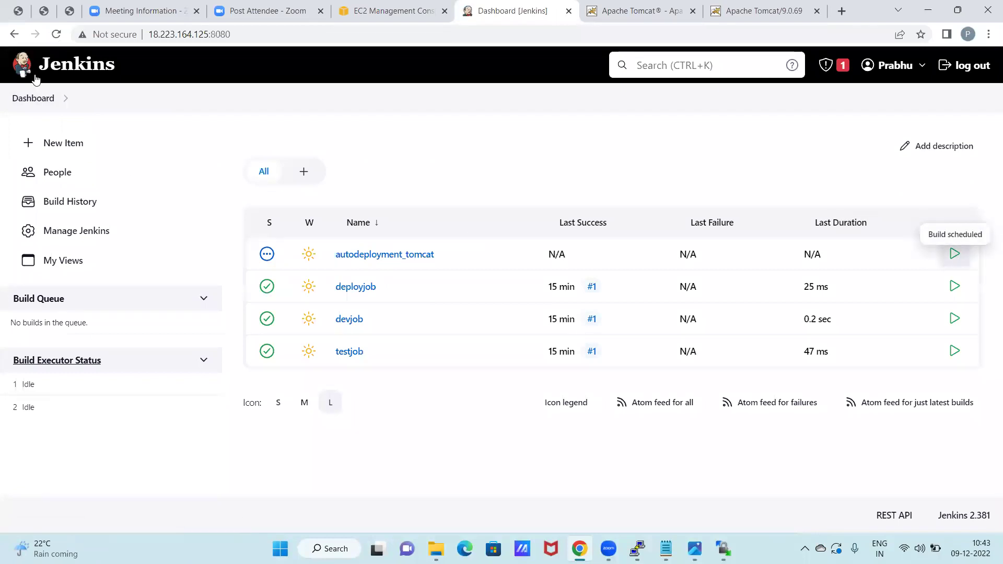
left_click(24, 98)
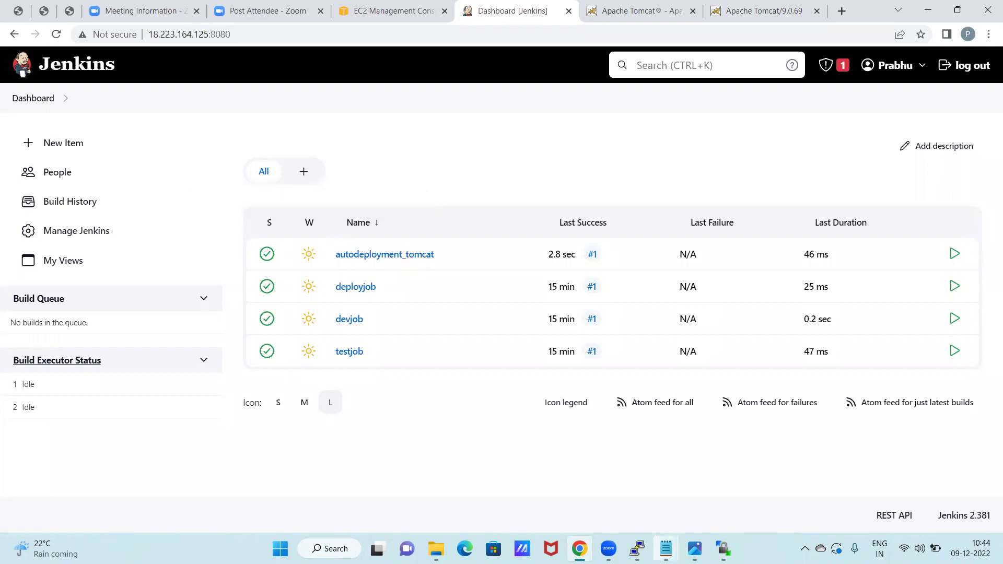
Step: Go to /var/lib/jenkins/workspace in PuTTY and list the job folders
left_click(638, 548)
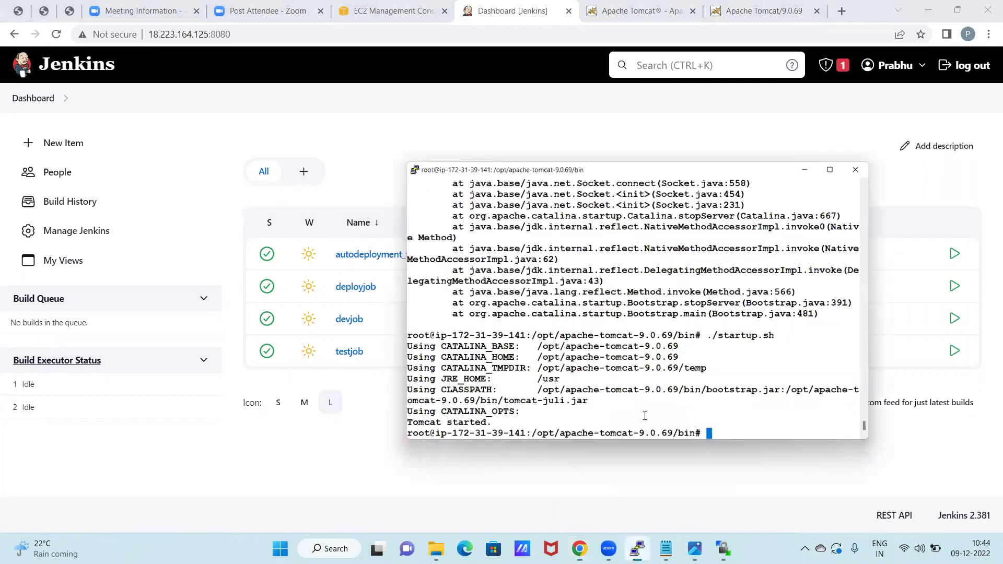
type("c")
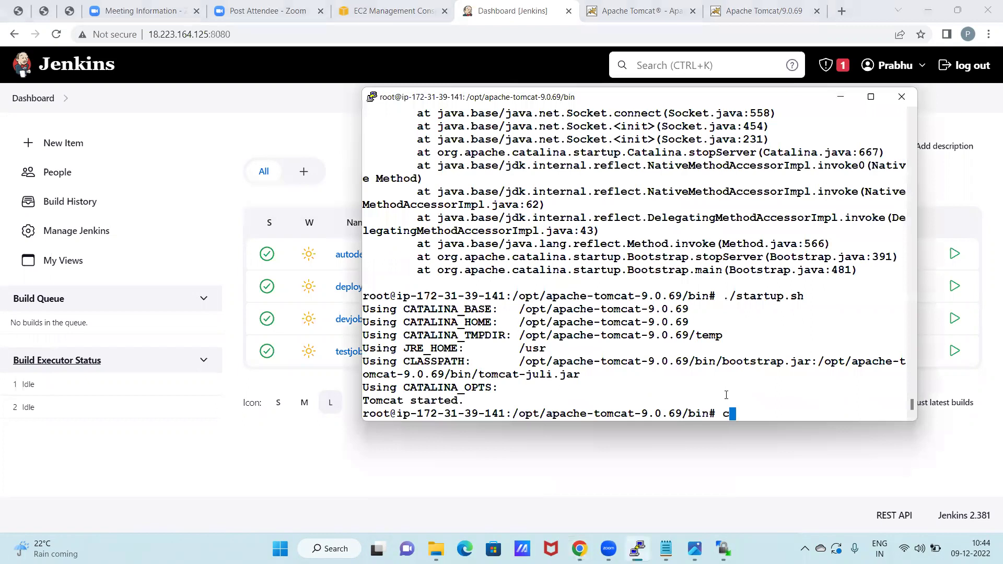
type("d")
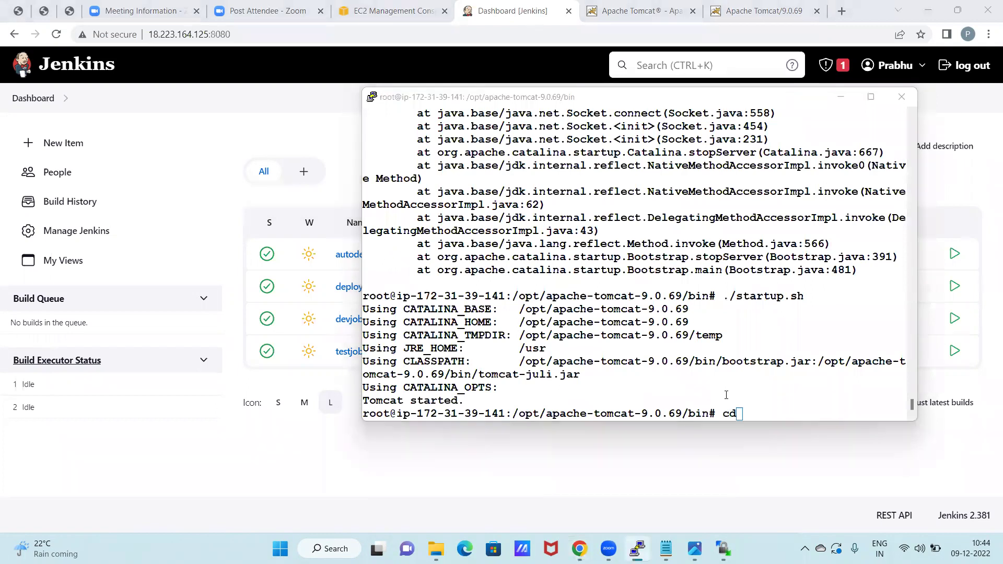
key("alt+Tab")
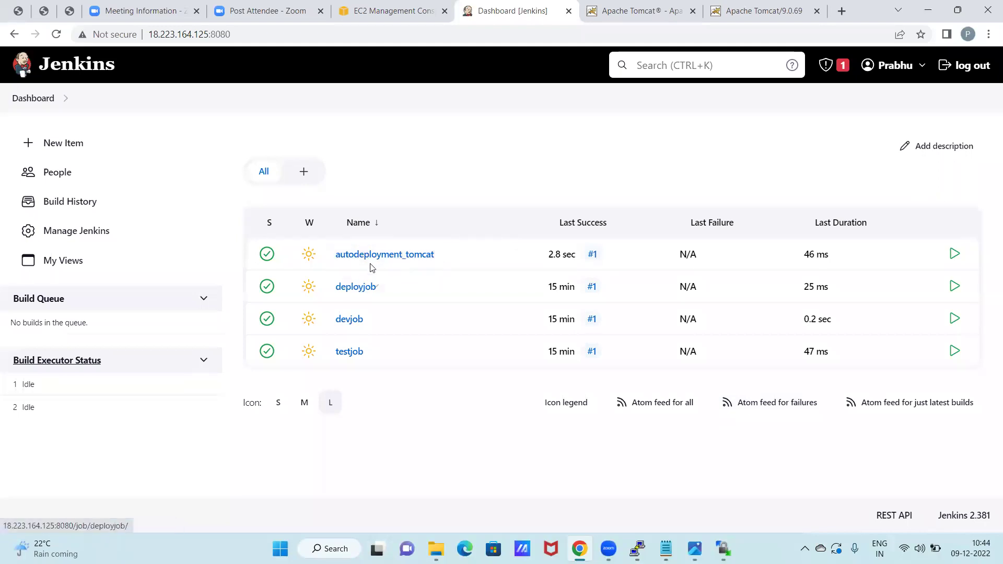
key("alt+Tab")
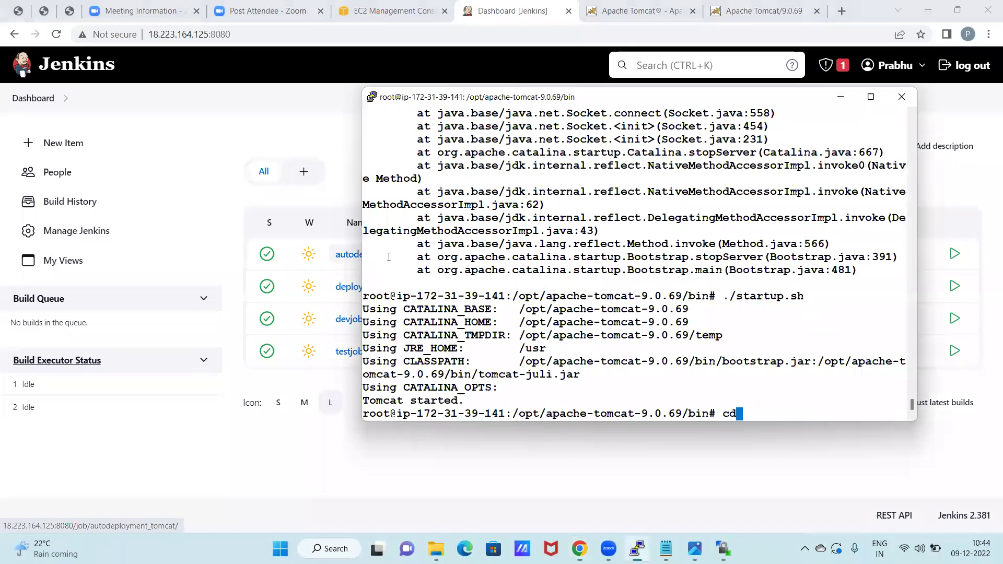
key("Return")
type("cd /v")
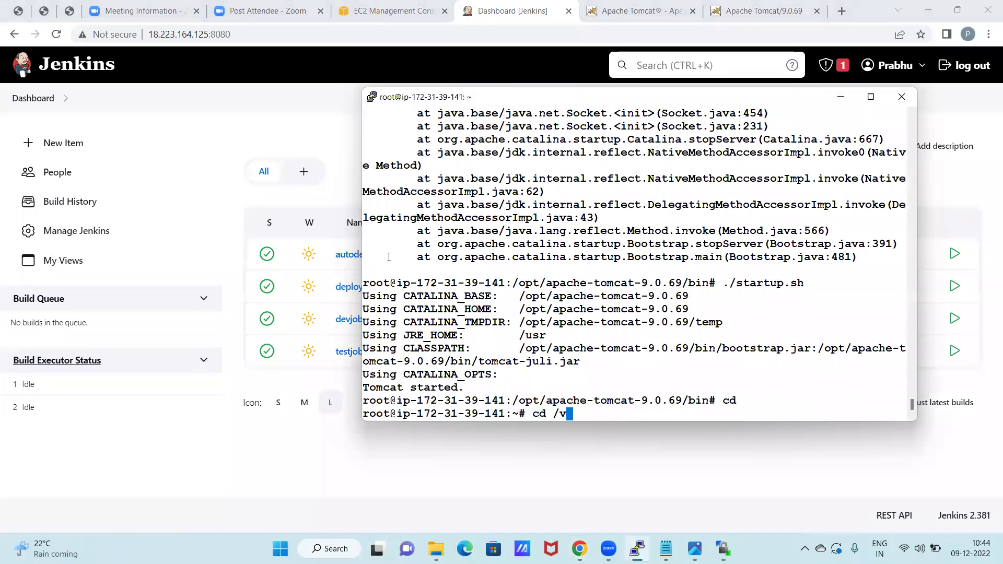
type("ar/lib/jenki")
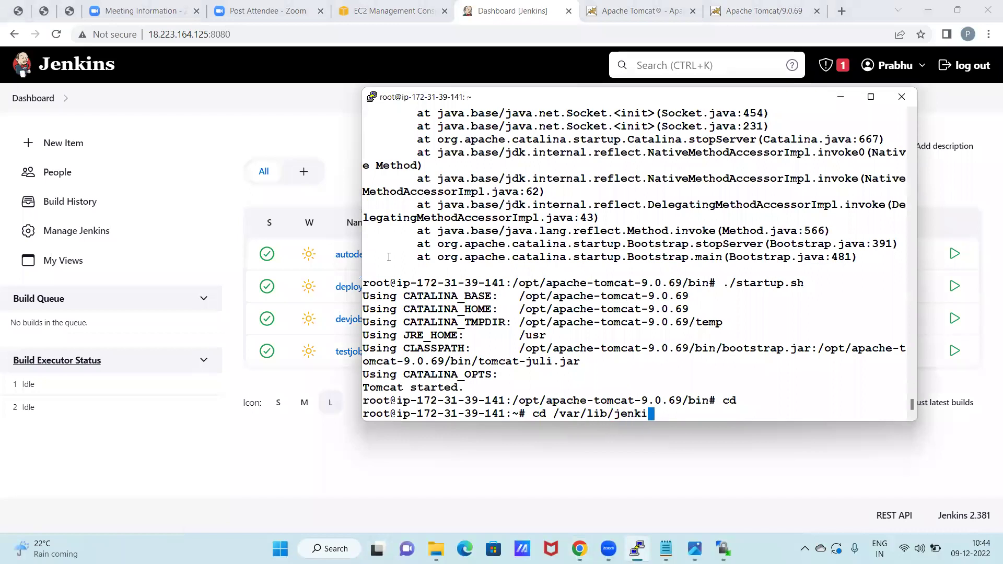
type("ns/w")
key("Tab")
key("Return")
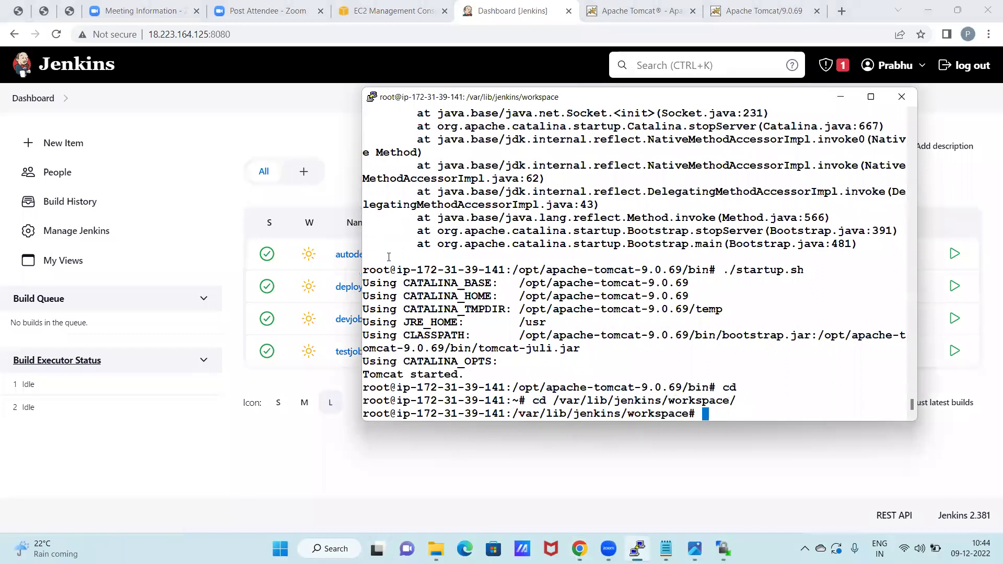
type("ls")
key("Return")
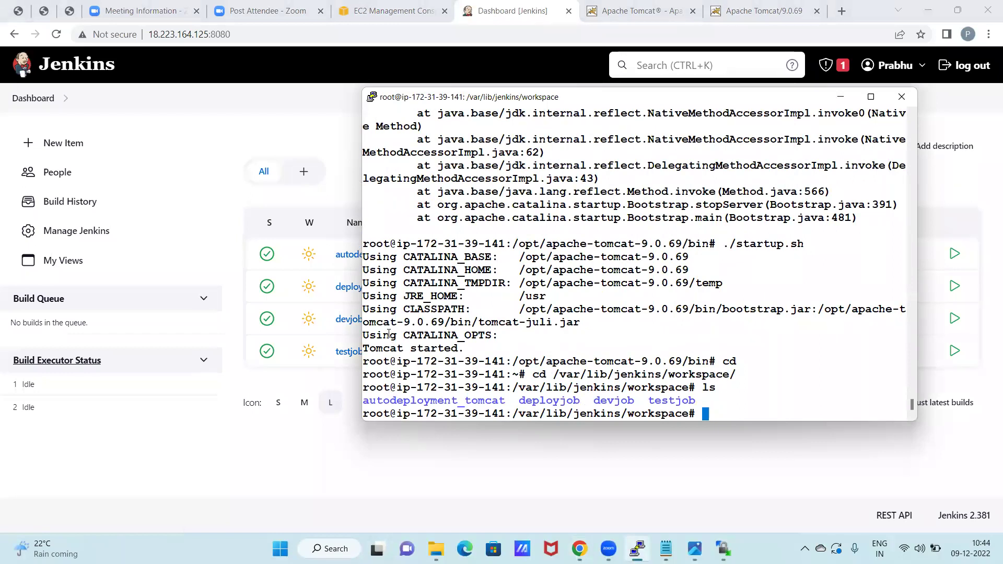
Step: Enter the autodeployment_tomcat folder and confirm its listing is empty
type("cd a")
key("Tab")
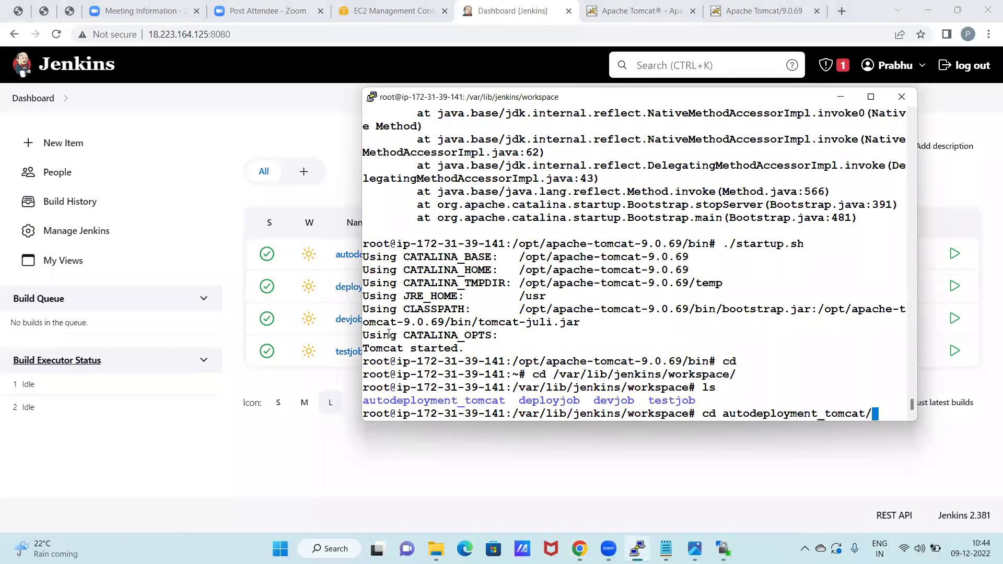
key("Return")
type("ls")
key("Return")
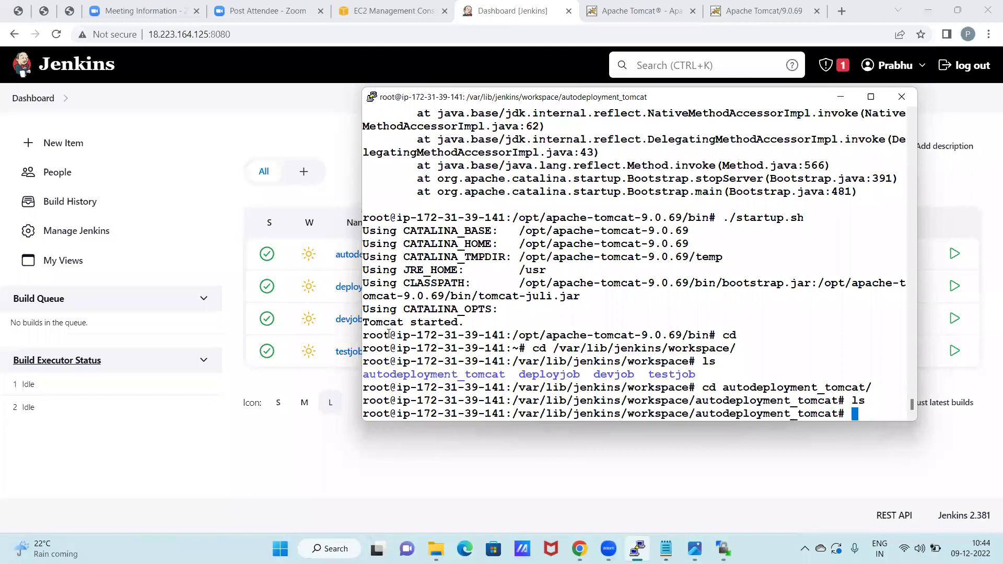
Step: Move /home/ubuntu/sample.war into the job workspace with mv, and confirm it with ls
type("cd")
key("BackSpace")
key("BackSpace")
key("BackSpace")
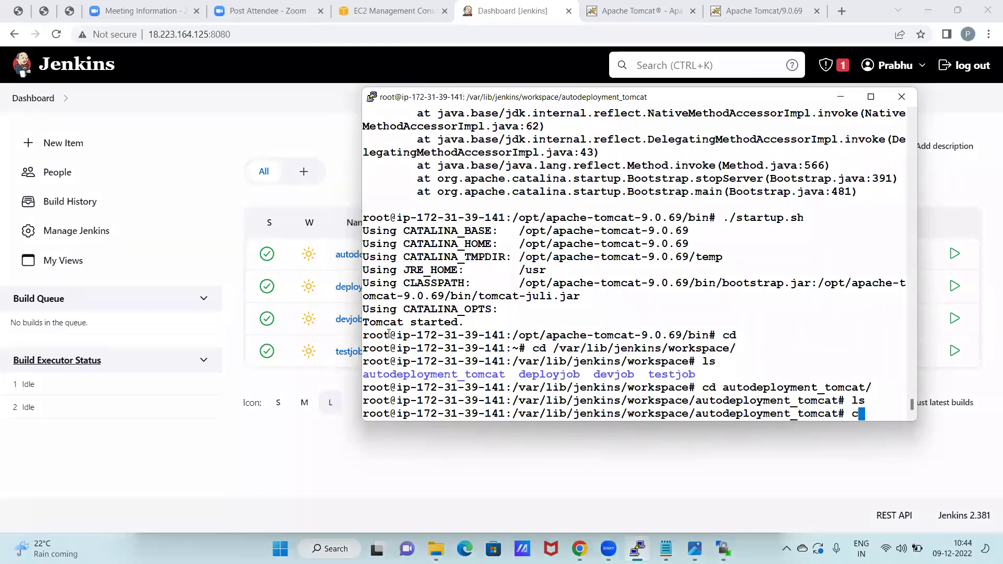
type("mv /home/ub")
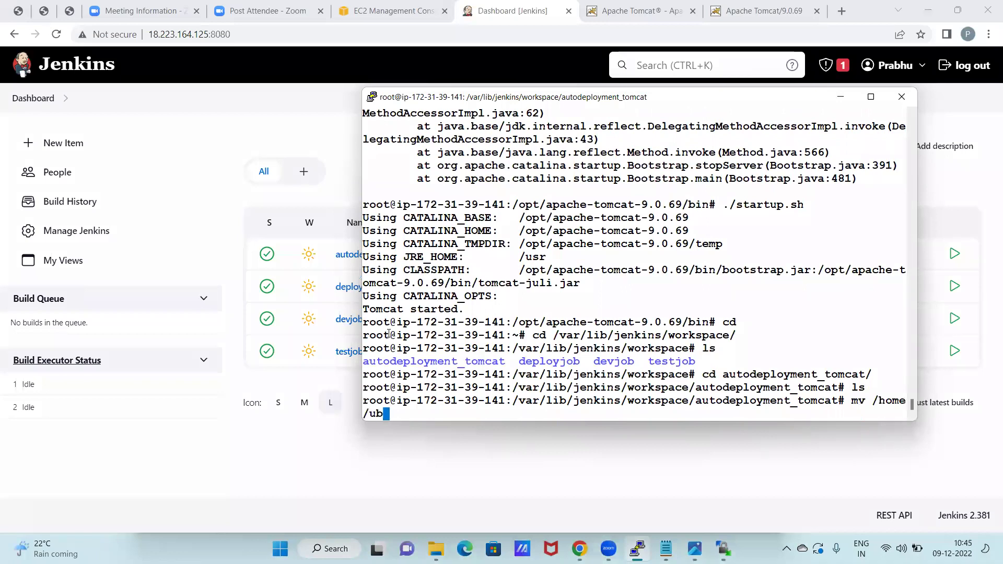
type("untu/sample.")
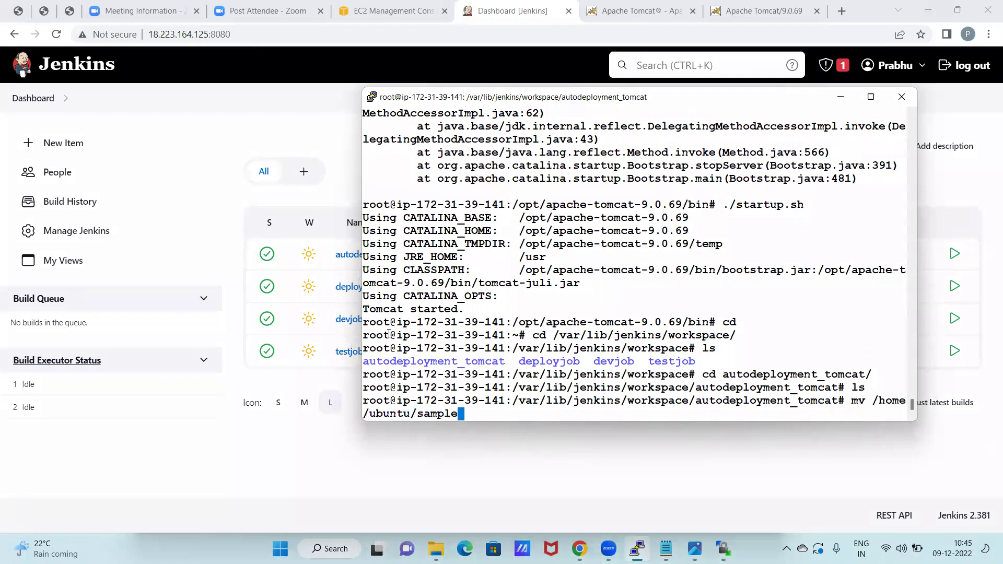
type("war .")
key("Return")
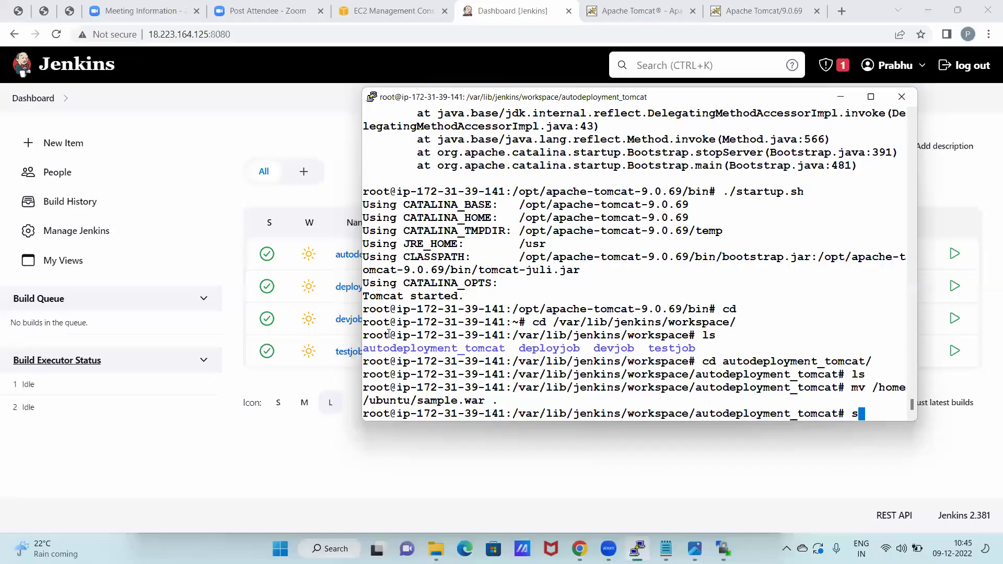
key("BackSpace")
type("ls")
key("Return")
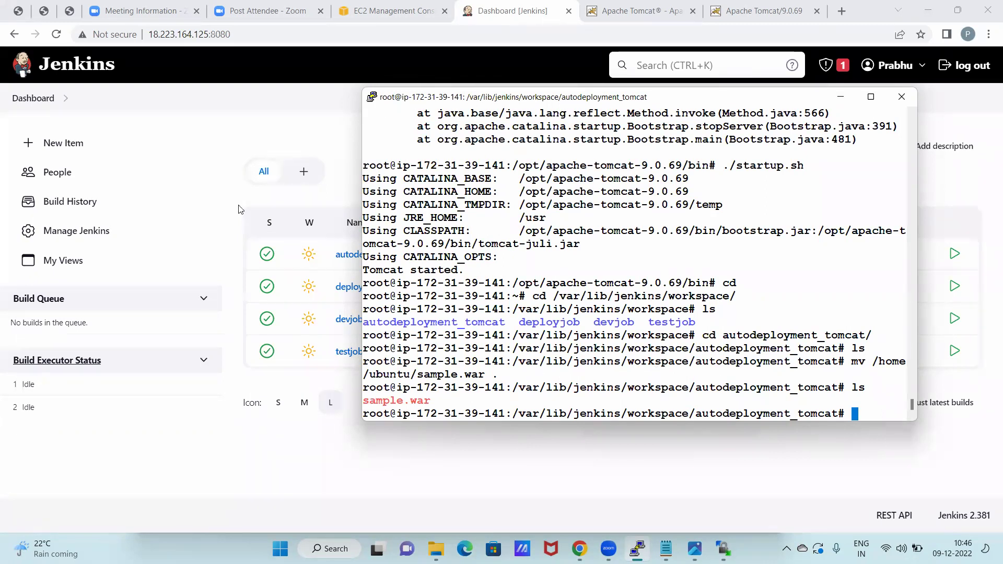
left_click(230, 137)
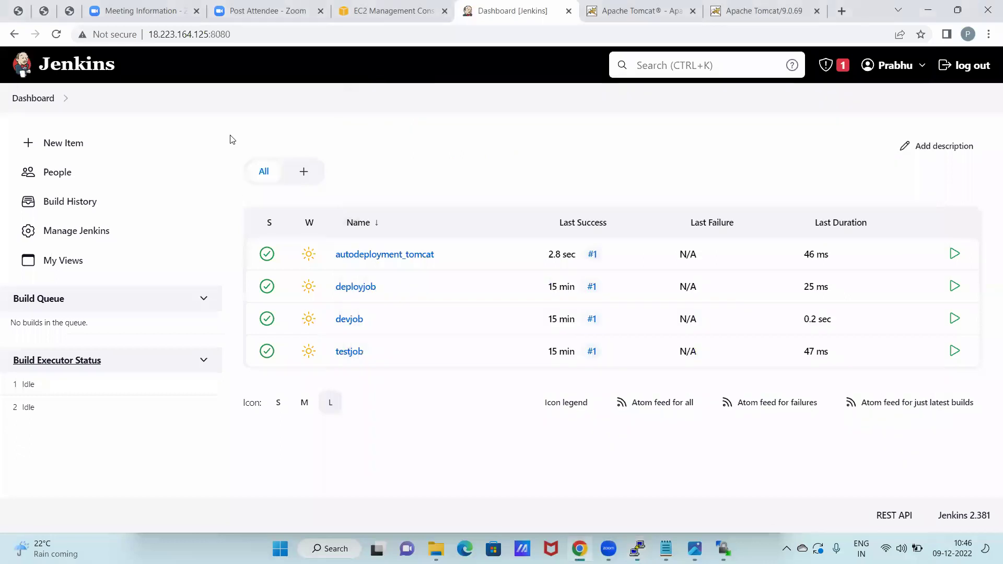
Step: Open the autodeployment_tomcat job's Configure page and scroll down through its settings
left_click(365, 255)
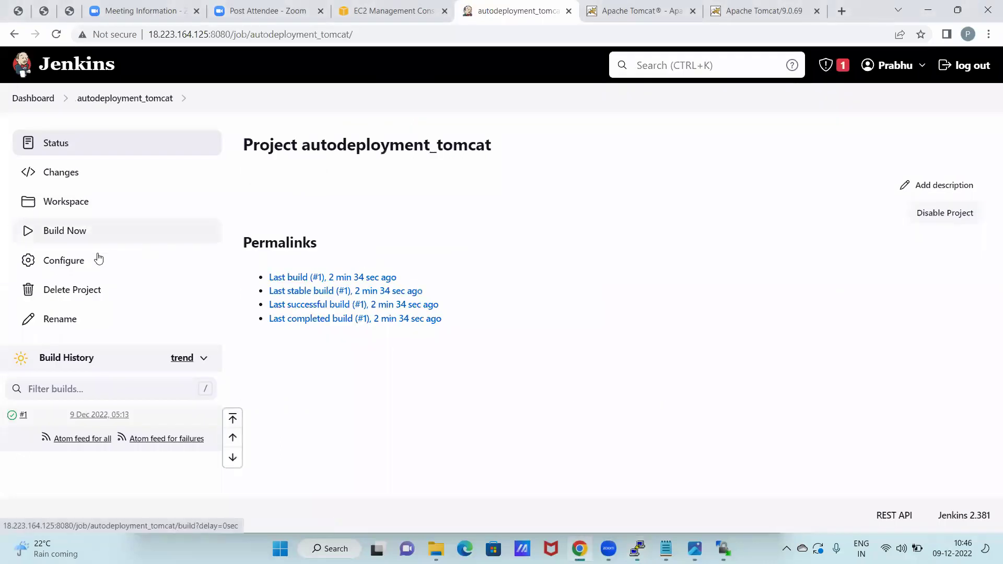
left_click(74, 260)
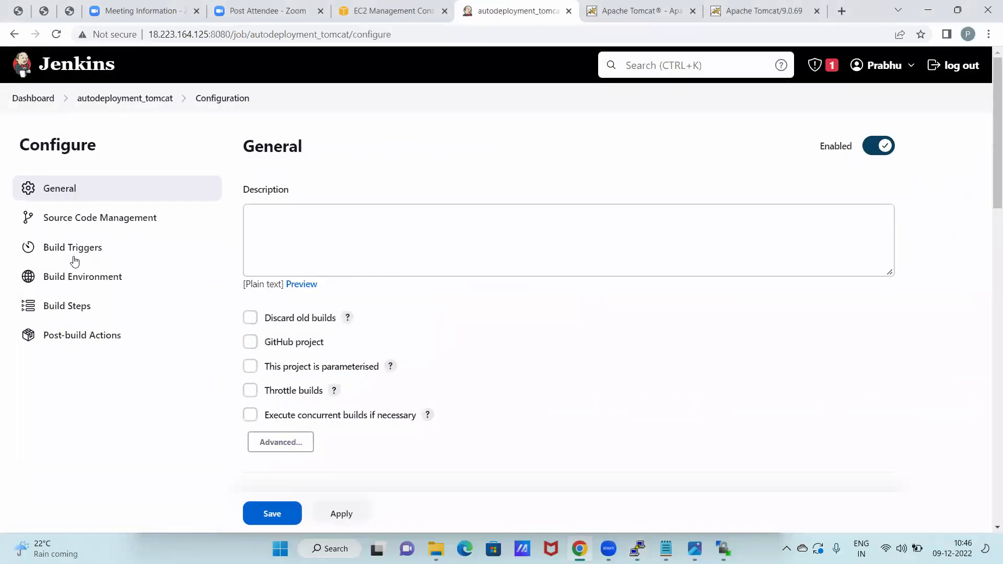
scroll(376, 343, "down", 4)
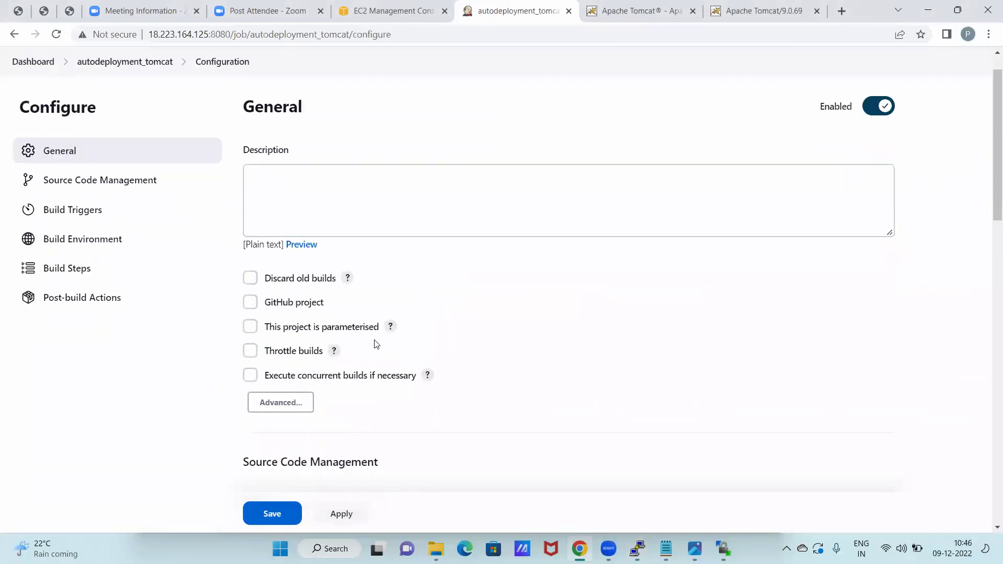
scroll(376, 343, "down", 1)
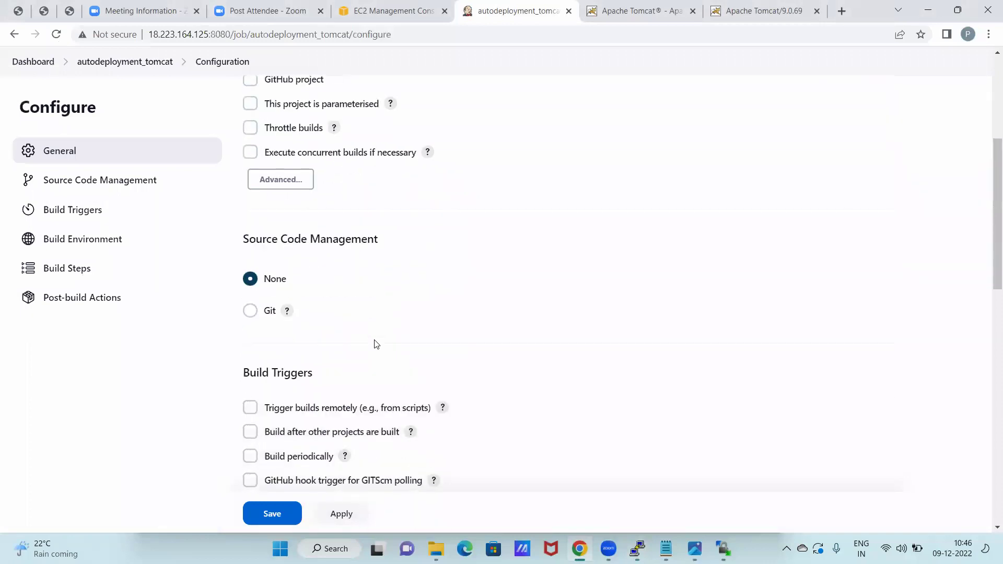
scroll(374, 343, "down", 2)
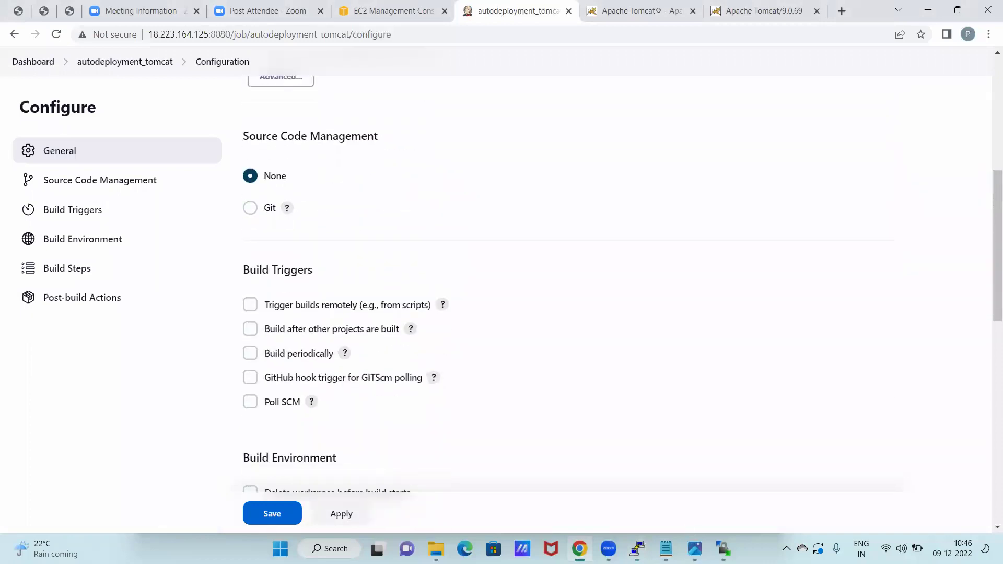
mouse_move(666, 549)
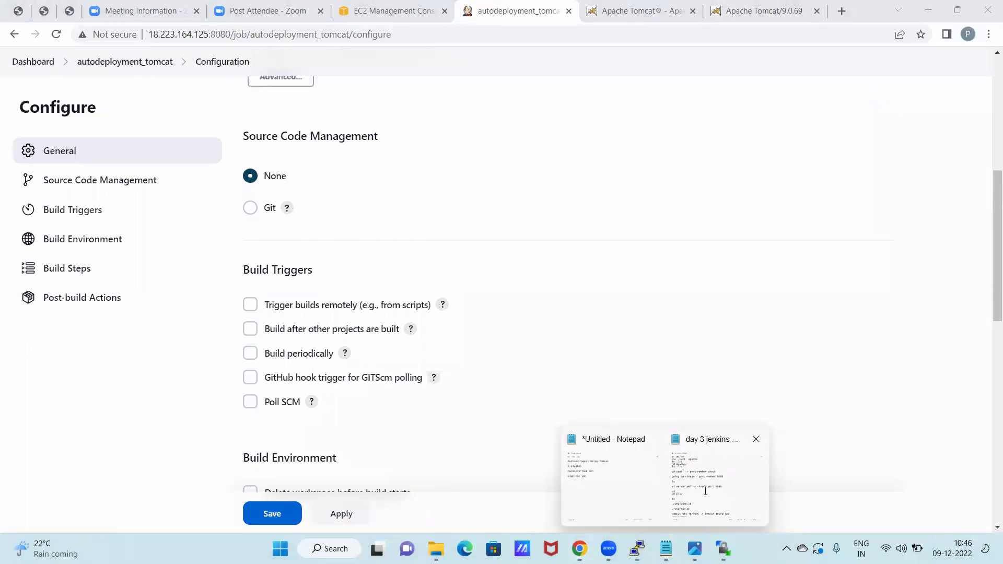
left_click(705, 491)
scroll(439, 231, "down", 8)
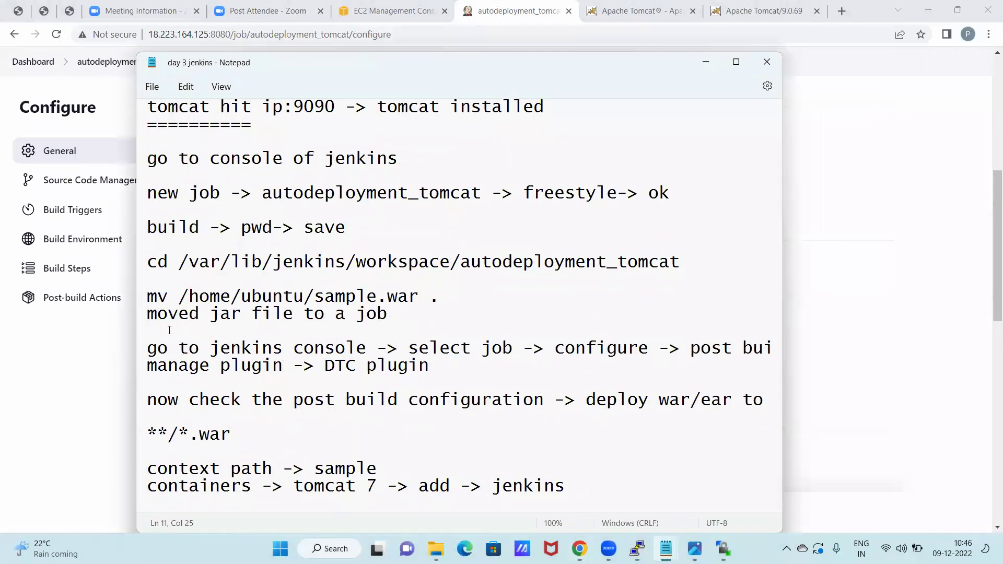
left_click_drag(157, 348, 376, 348)
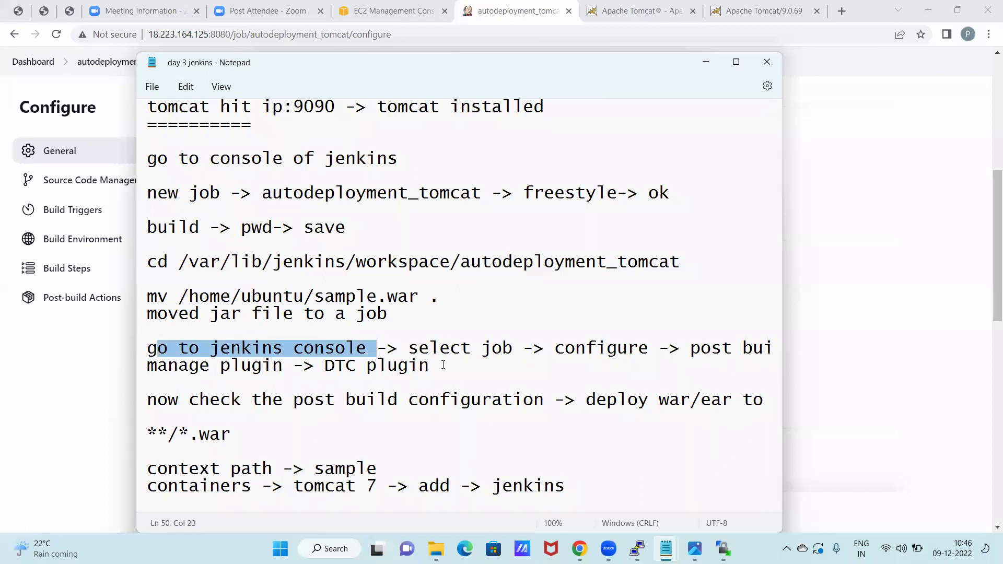
left_click_drag(443, 365, 325, 367)
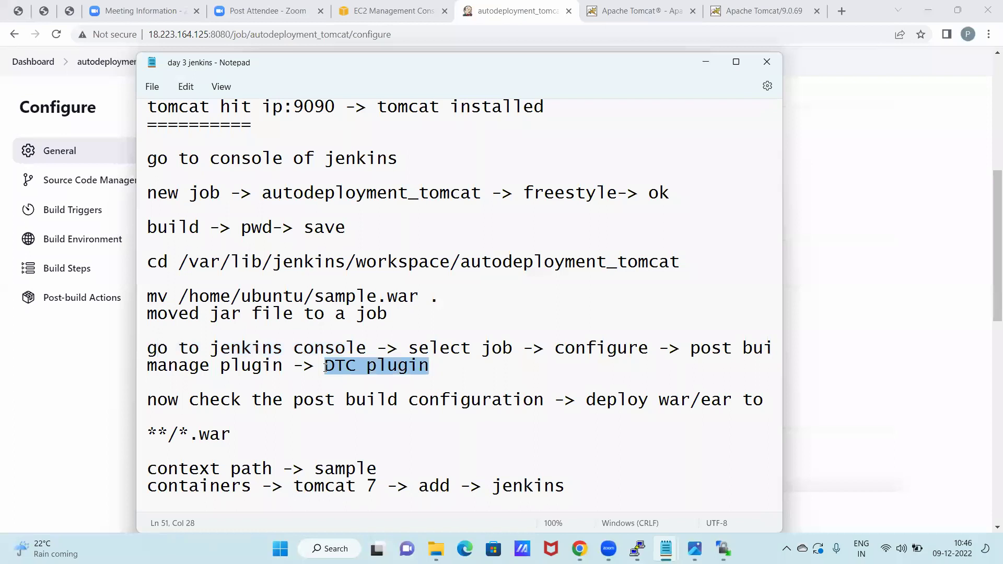
left_click(325, 367)
key("alt+Tab")
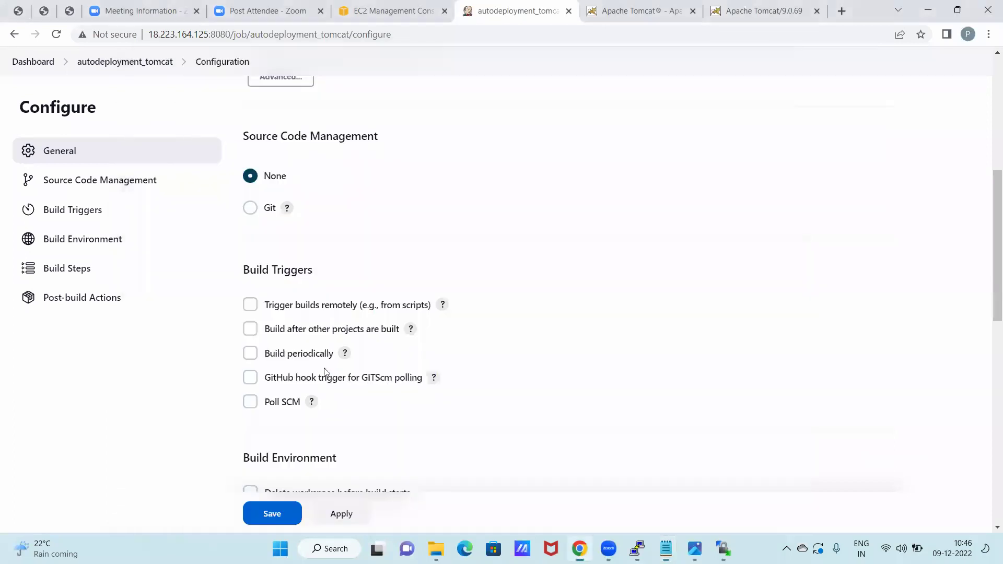
Step: View the post-build action list, then leave the configuration for the Dashboard without saving
scroll(410, 378, "down", 10)
scroll(410, 378, "down", 4)
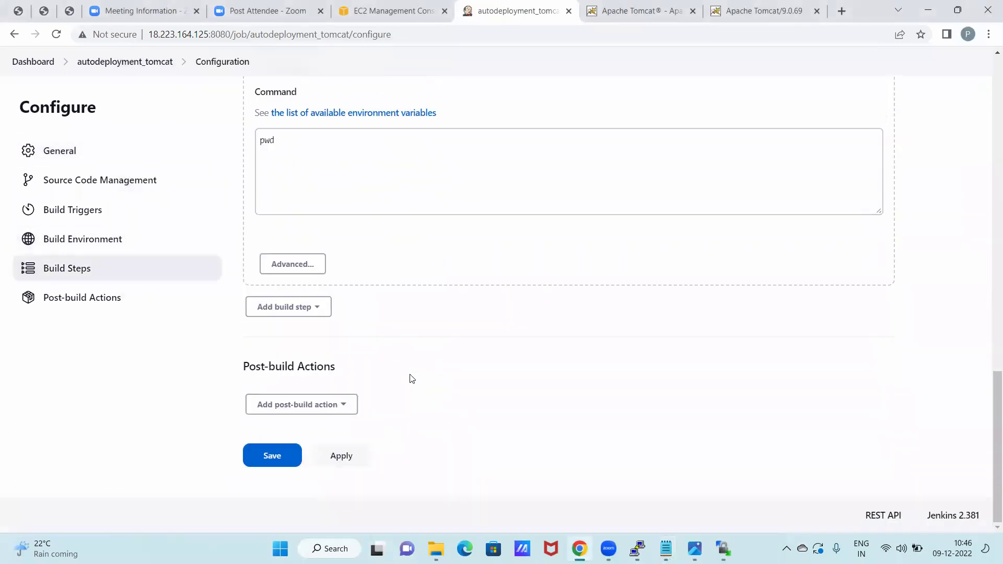
left_click(295, 410)
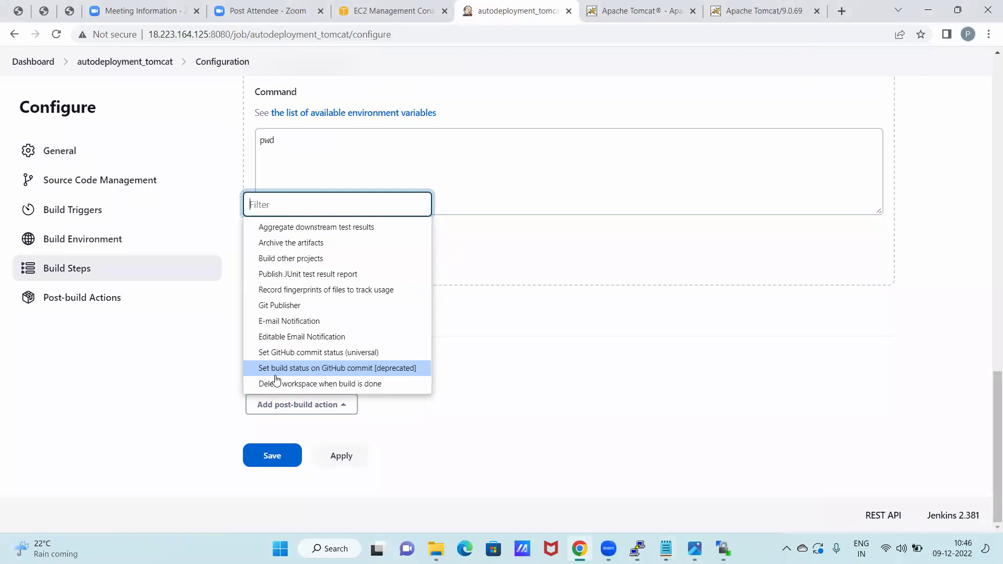
left_click(46, 65)
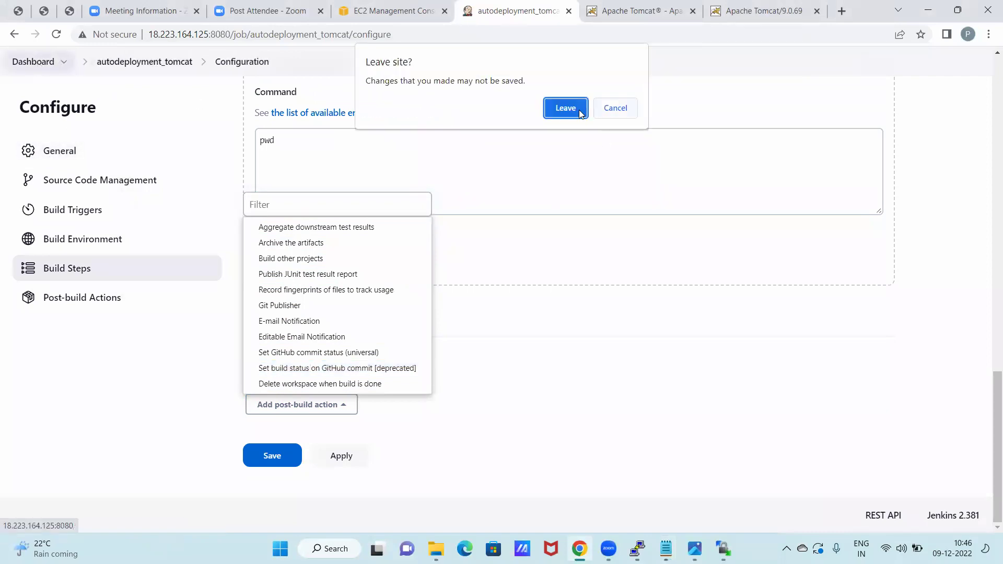
left_click(565, 108)
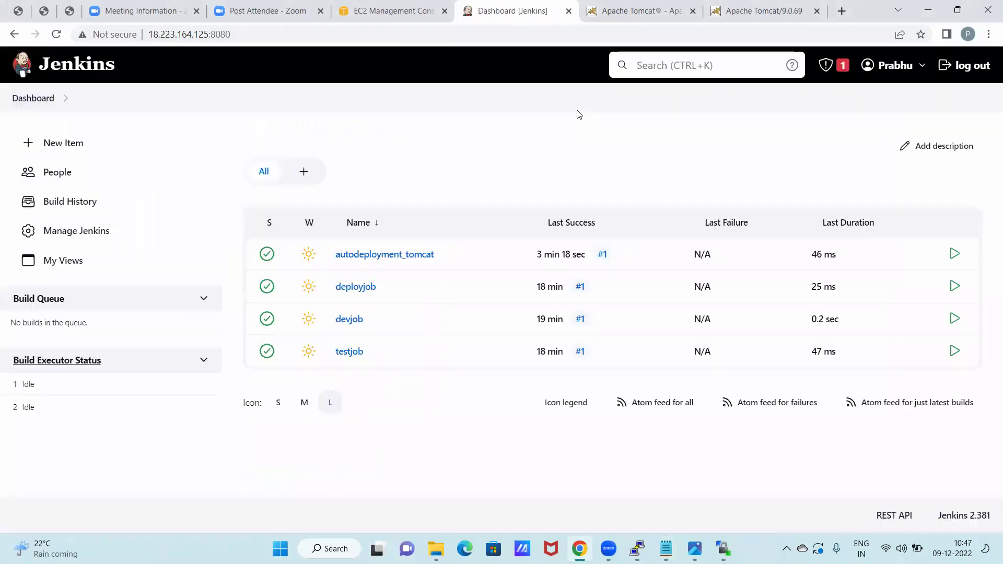
Step: Search available plugins for 'deploy' and install Deploy to container without restart
left_click(66, 232)
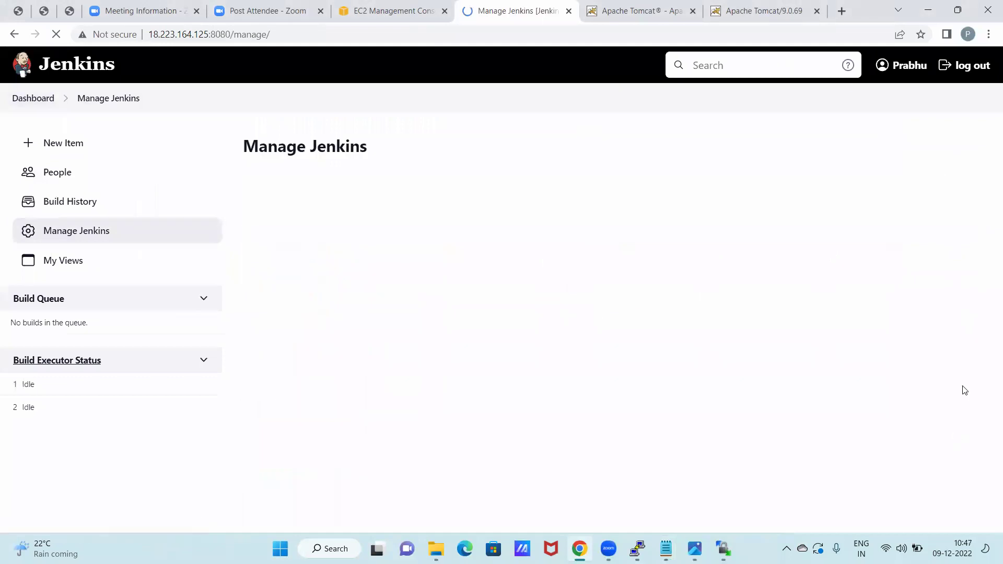
left_click(813, 315)
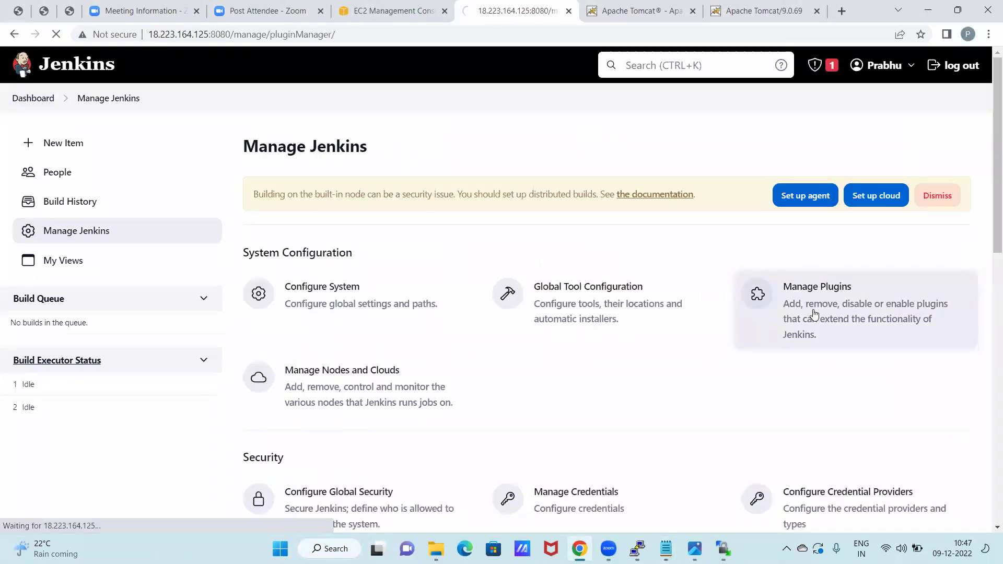
left_click(87, 175)
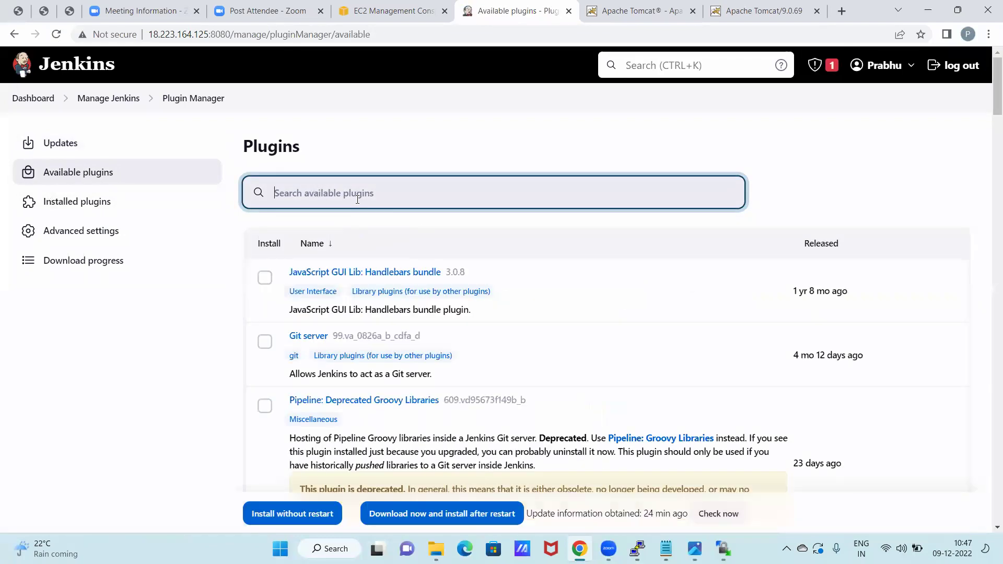
type("deploy")
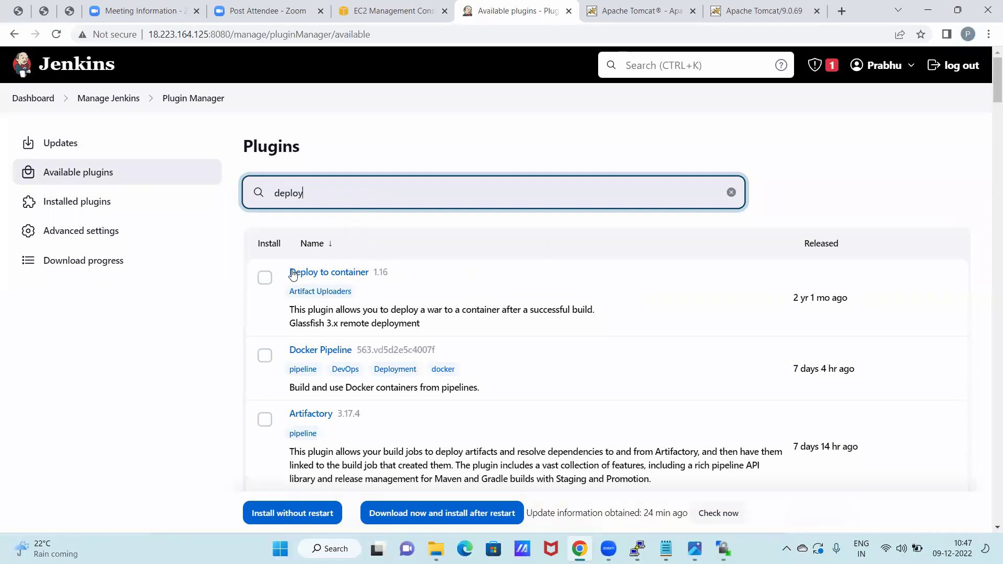
left_click(266, 279)
left_click(265, 279)
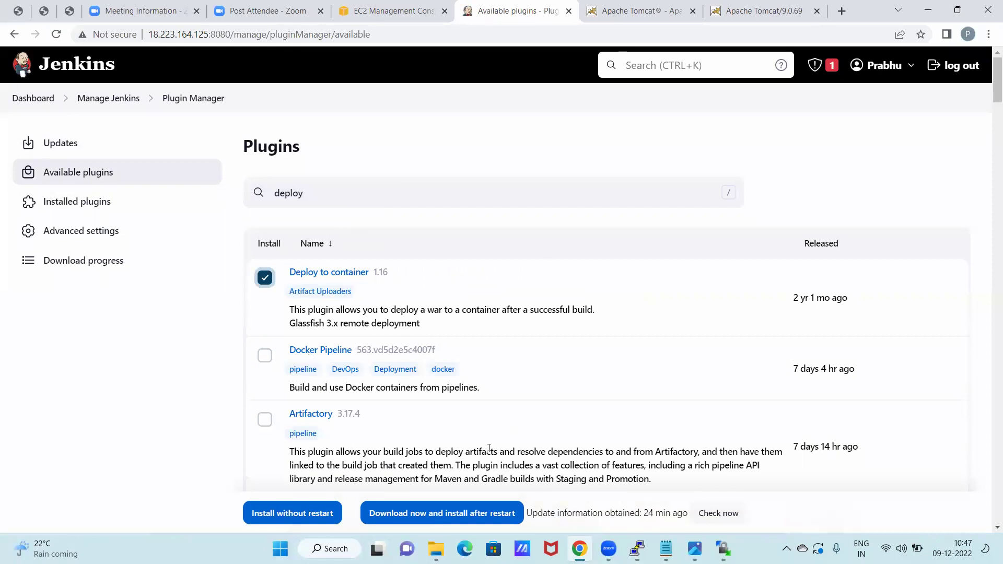
left_click(276, 514)
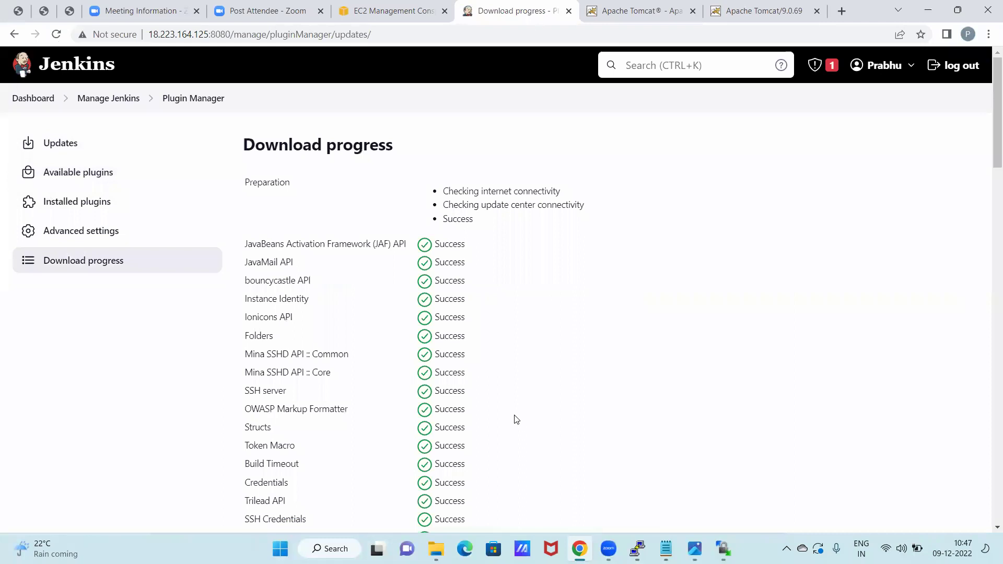
scroll(514, 419, "down", 15)
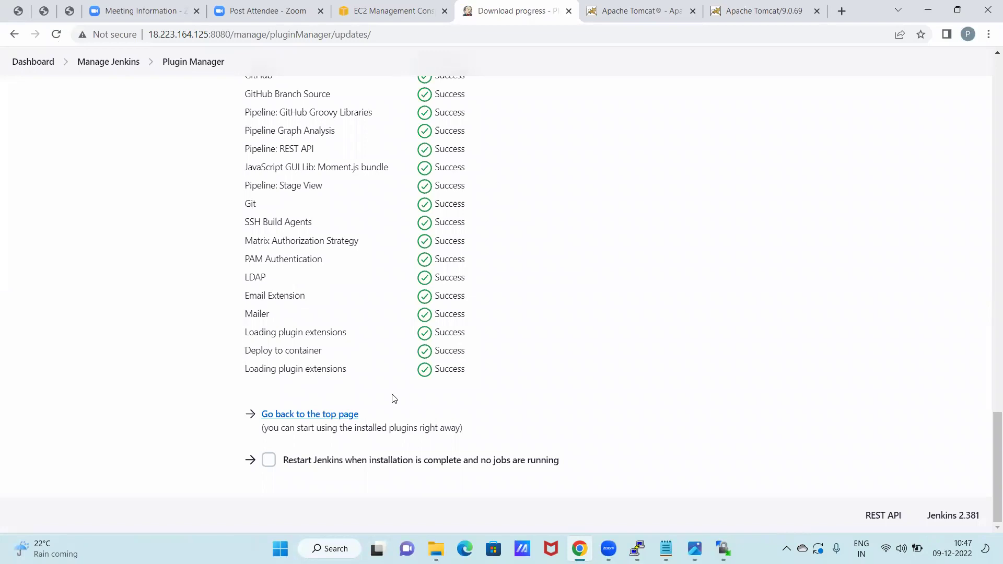
scroll(394, 261, "up", 15)
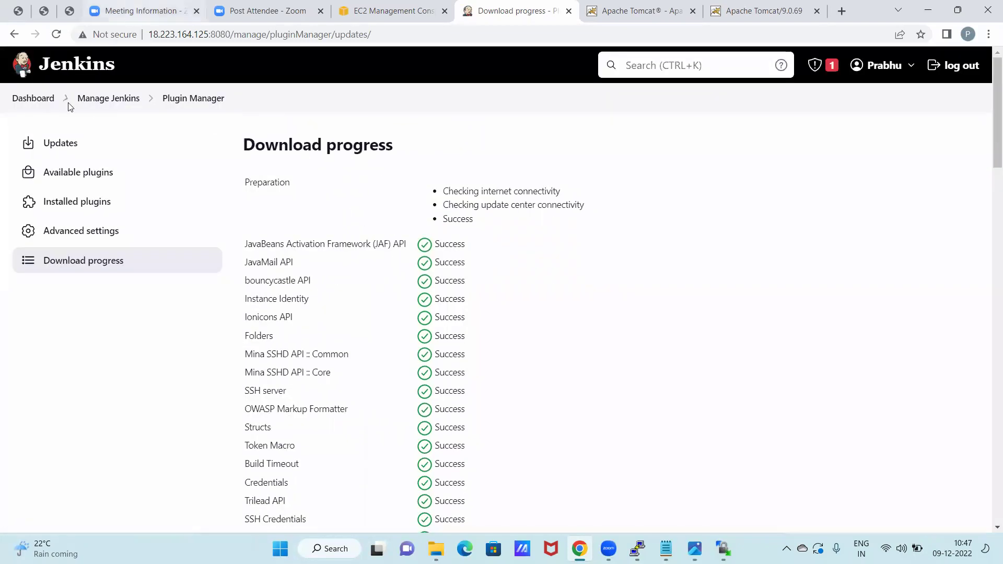
Step: Reopen autodeployment_tomcat's configuration and add a Deploy war/ear to a container post-build action
left_click(24, 101)
left_click(380, 254)
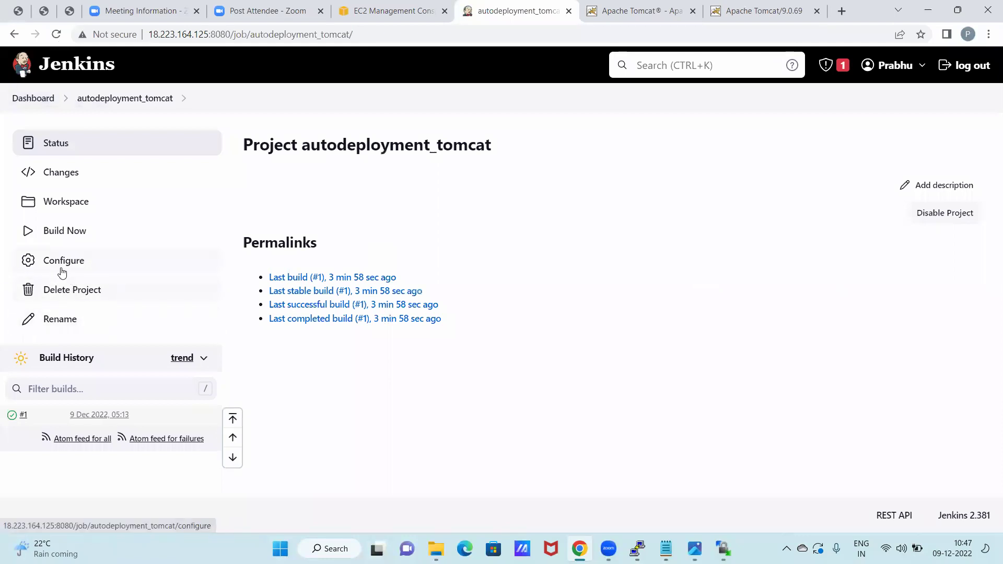
left_click(60, 270)
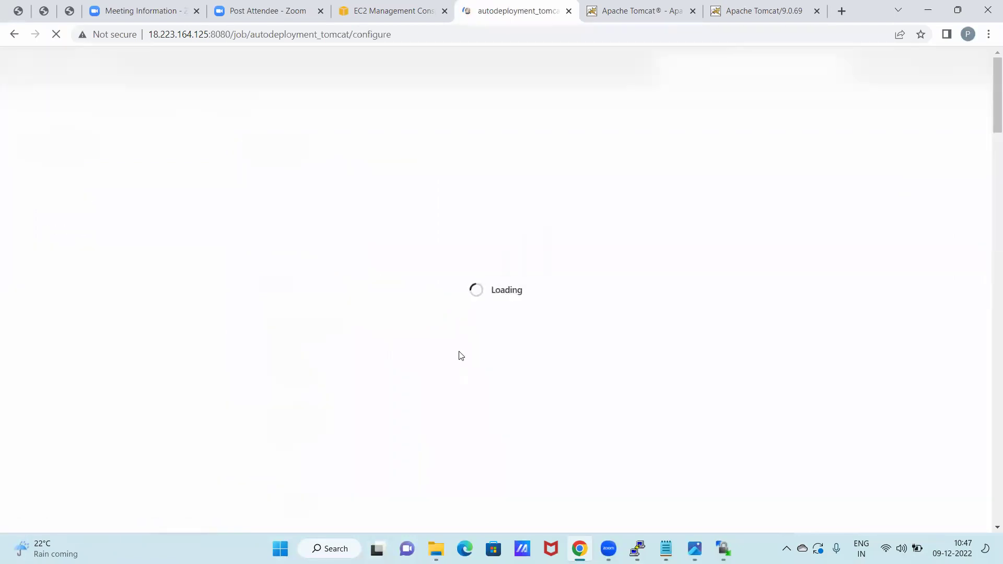
scroll(412, 366, "down", 15)
left_click(304, 405)
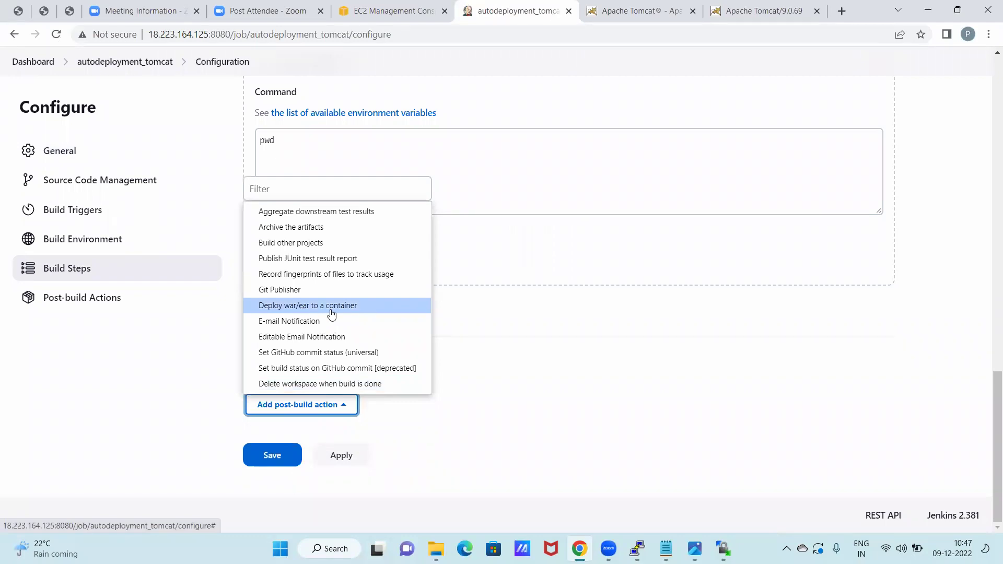
left_click(300, 308)
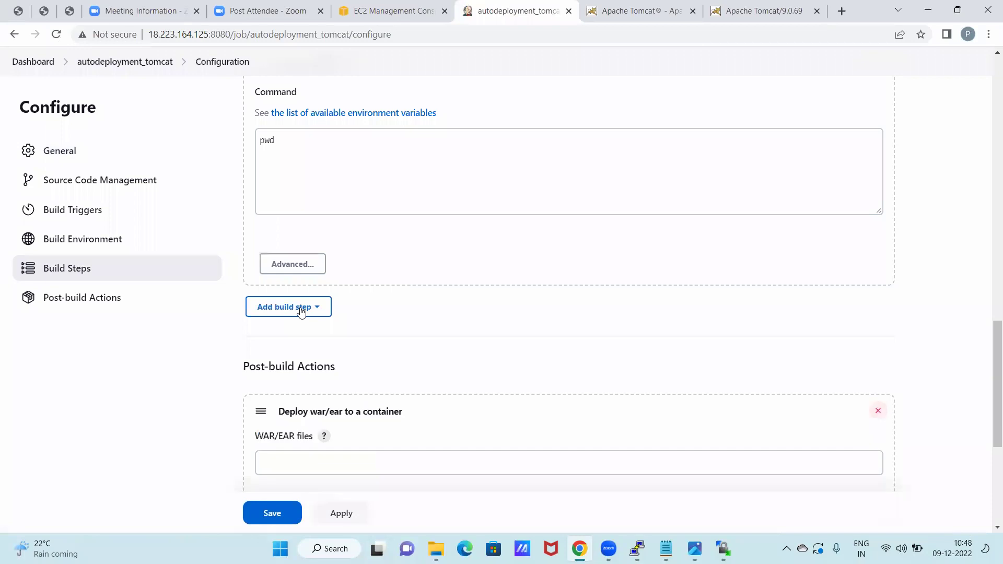
scroll(457, 487, "down", 4)
left_click(336, 247)
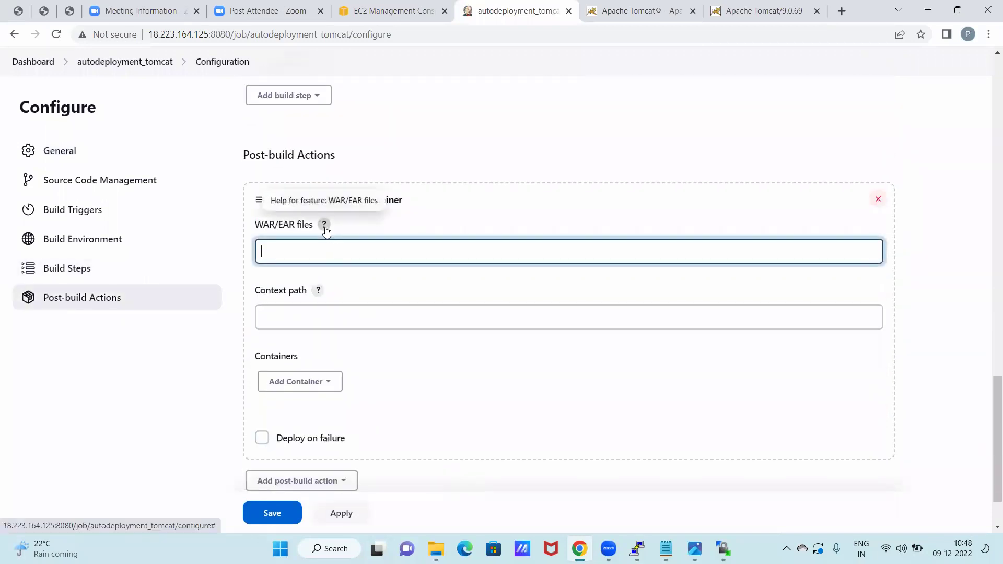
Step: Copy the **/*.war example from the help into the WAR/EAR files field
left_click(325, 225)
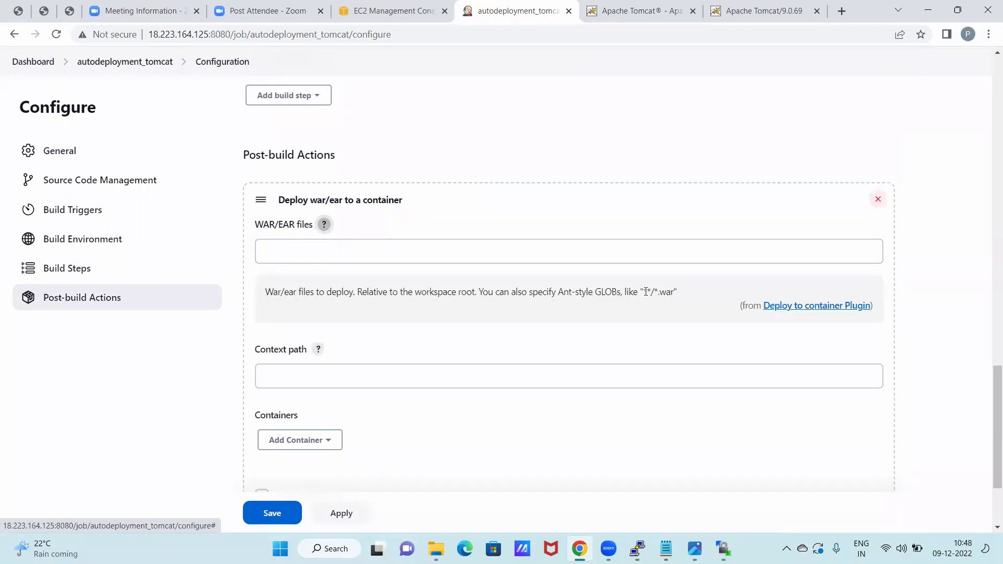
left_click_drag(644, 292, 674, 294)
key("ctrl+c")
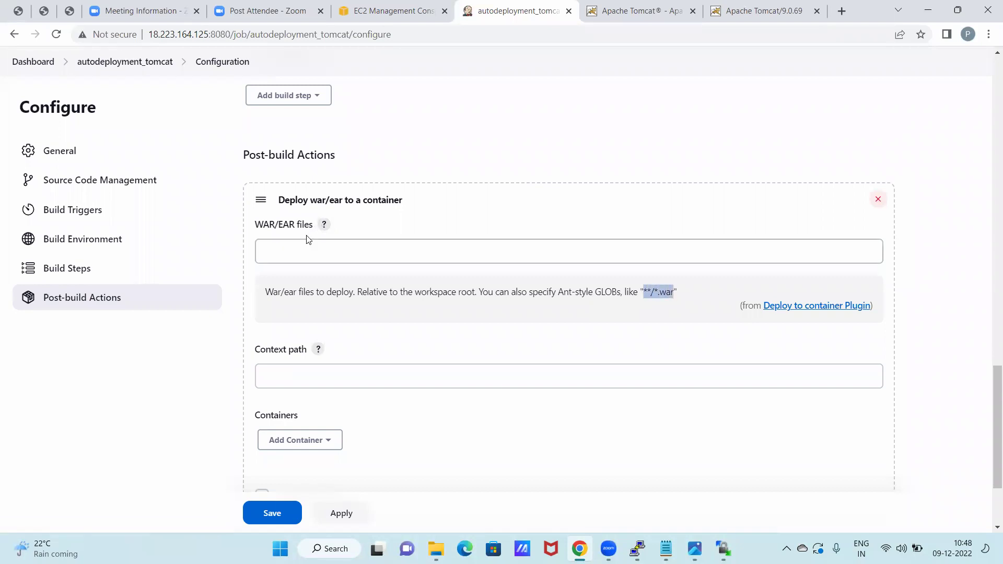
left_click(313, 249)
key("ctrl+v")
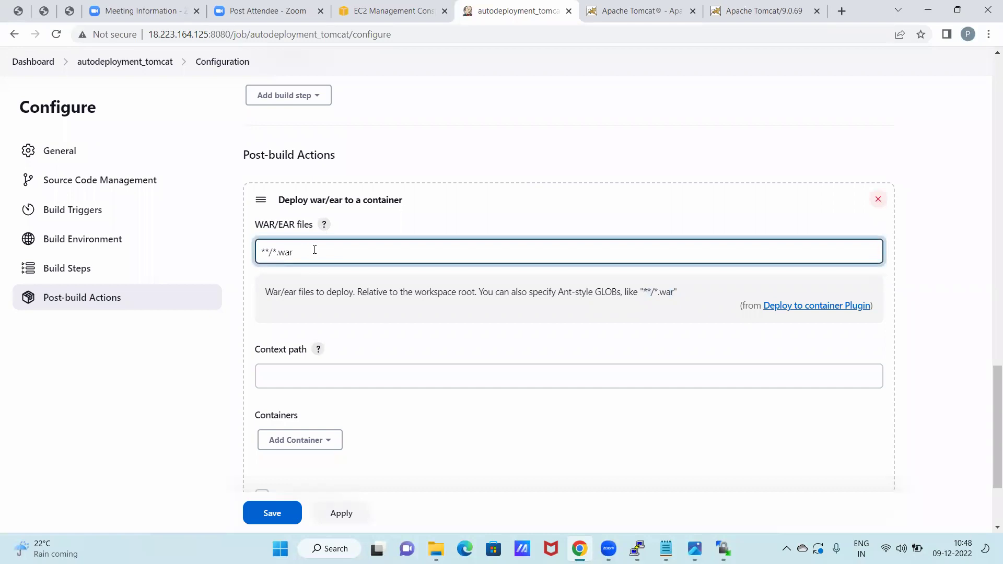
Step: Set the deploy action's Context path to sample
left_click(333, 378)
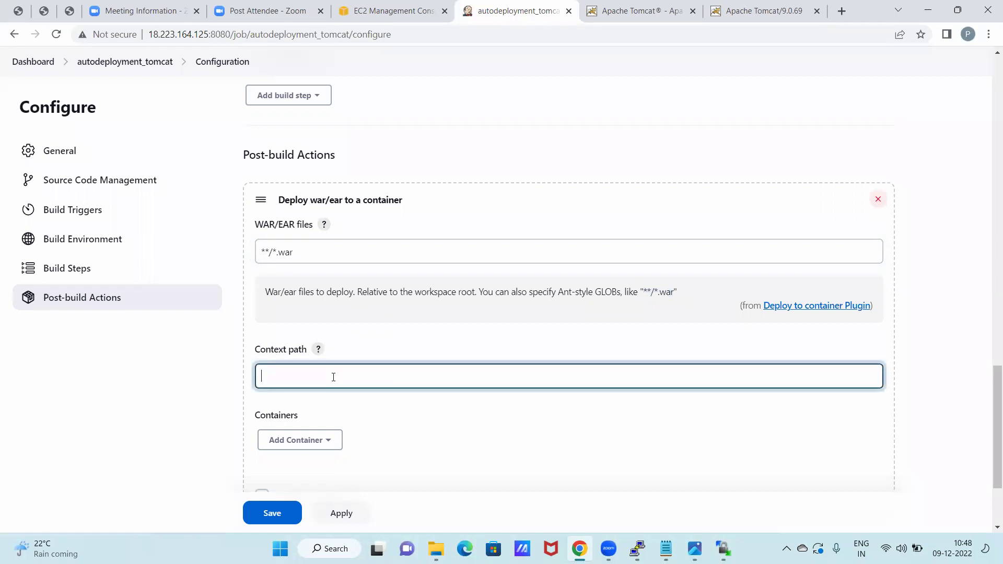
type("sample")
left_click(447, 352)
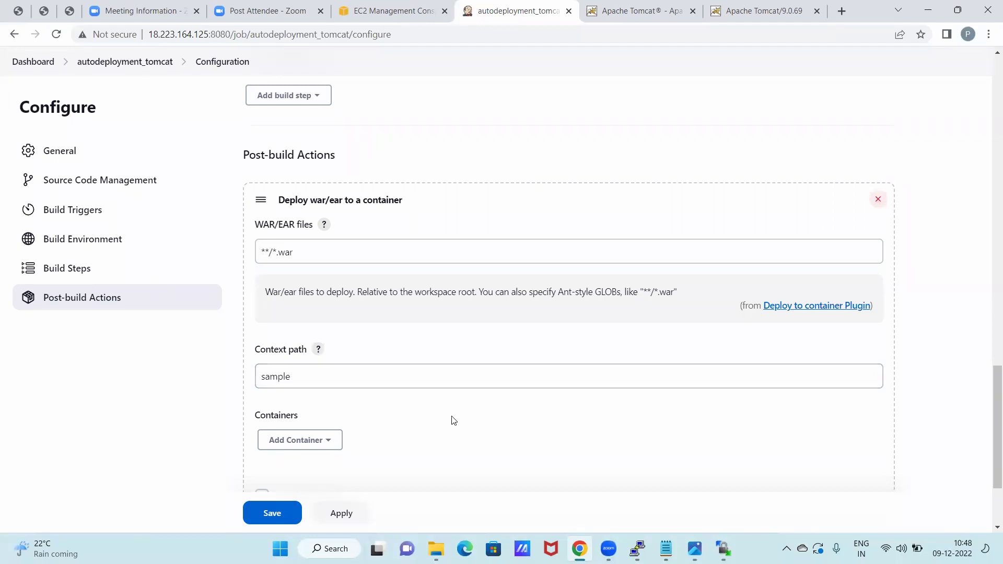
scroll(449, 419, "down", 3)
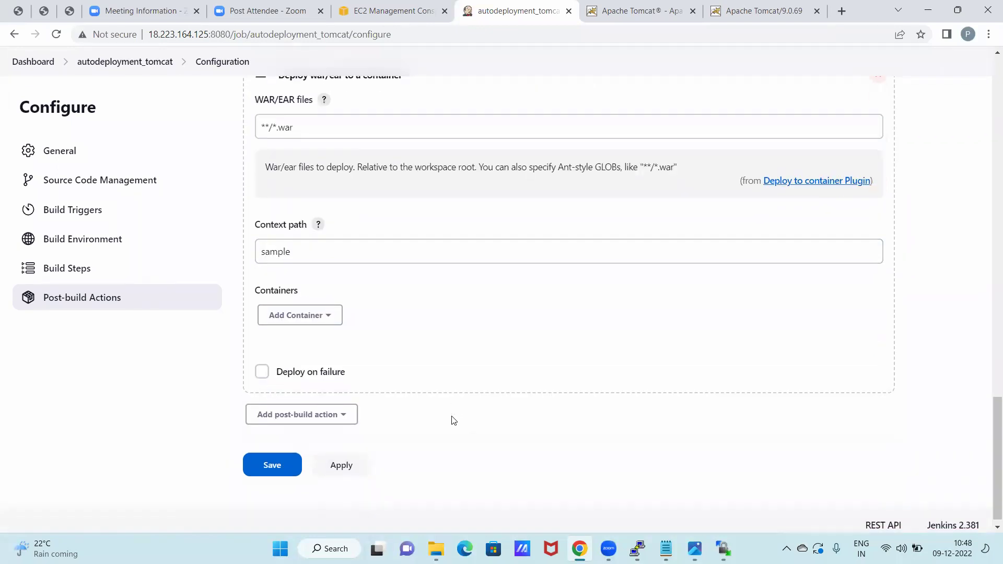
Step: Add a Tomcat 9.x Remote container and check the Credentials list, leaving it at none
left_click(330, 311)
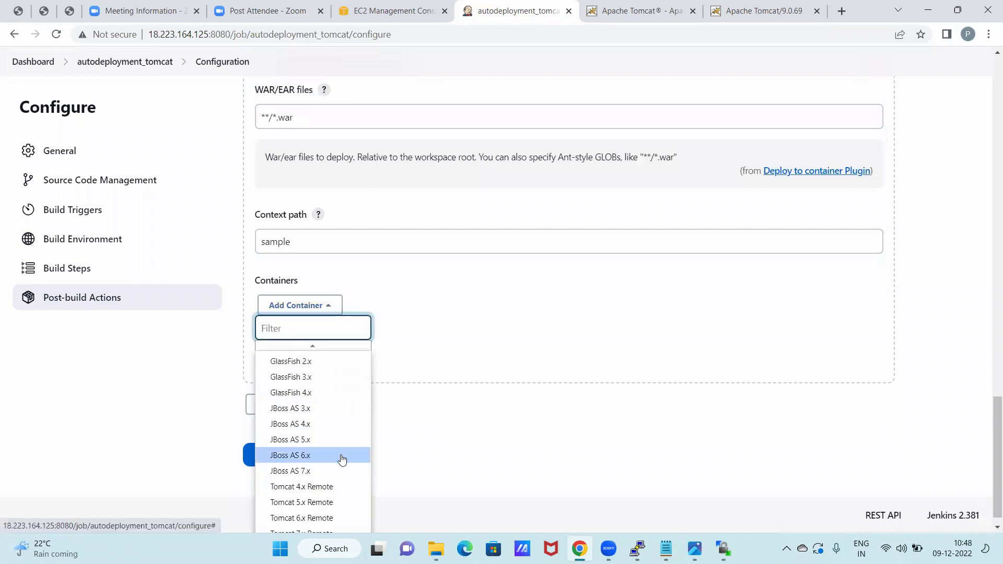
scroll(342, 459, "down", 1)
mouse_move(313, 528)
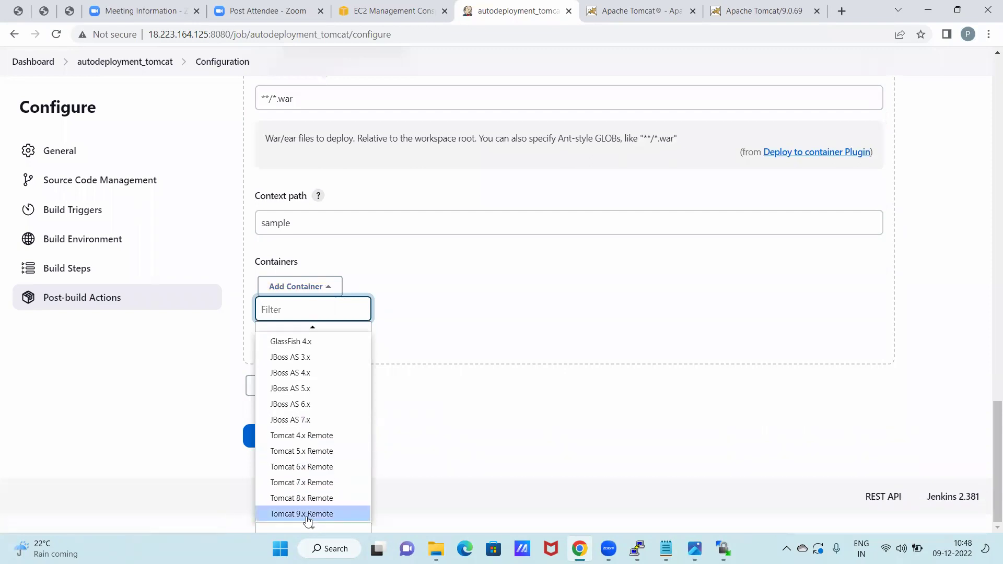
left_click(308, 515)
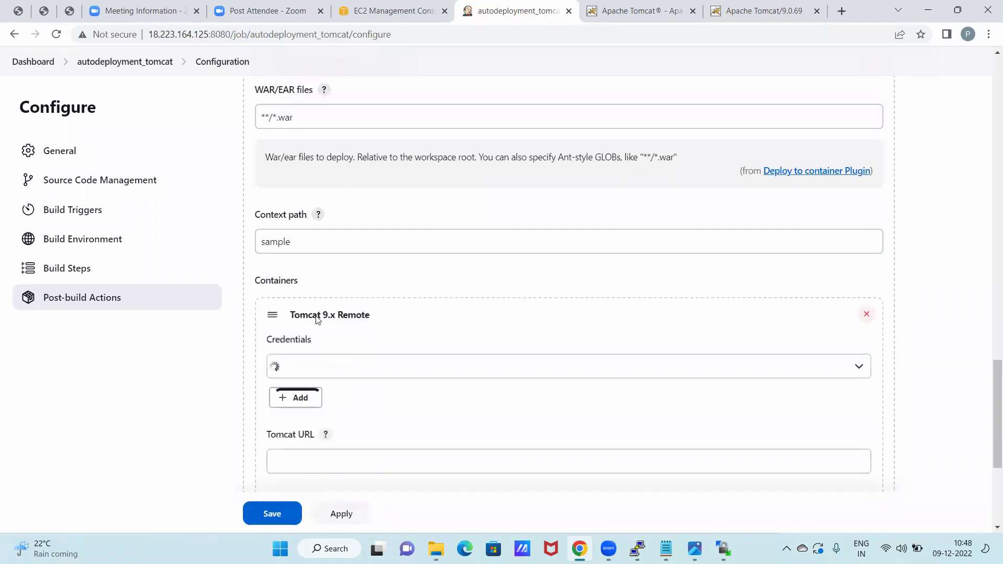
scroll(473, 318, "down", 3)
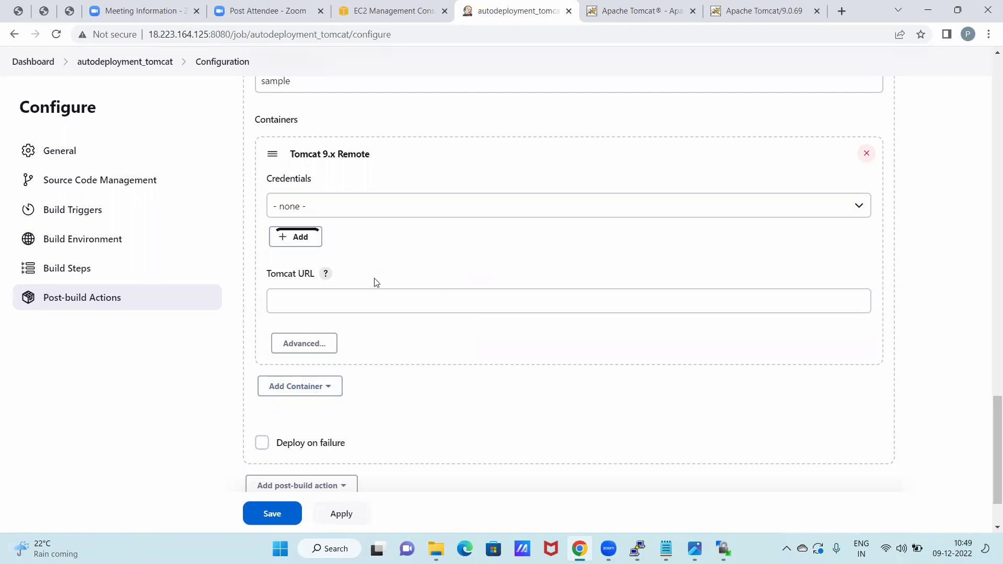
left_click(320, 207)
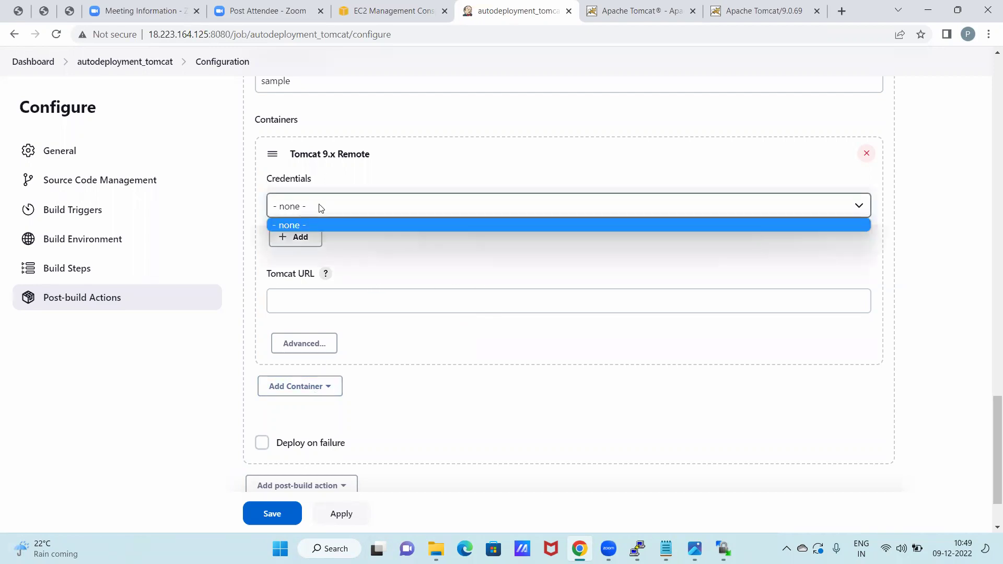
left_click(393, 248)
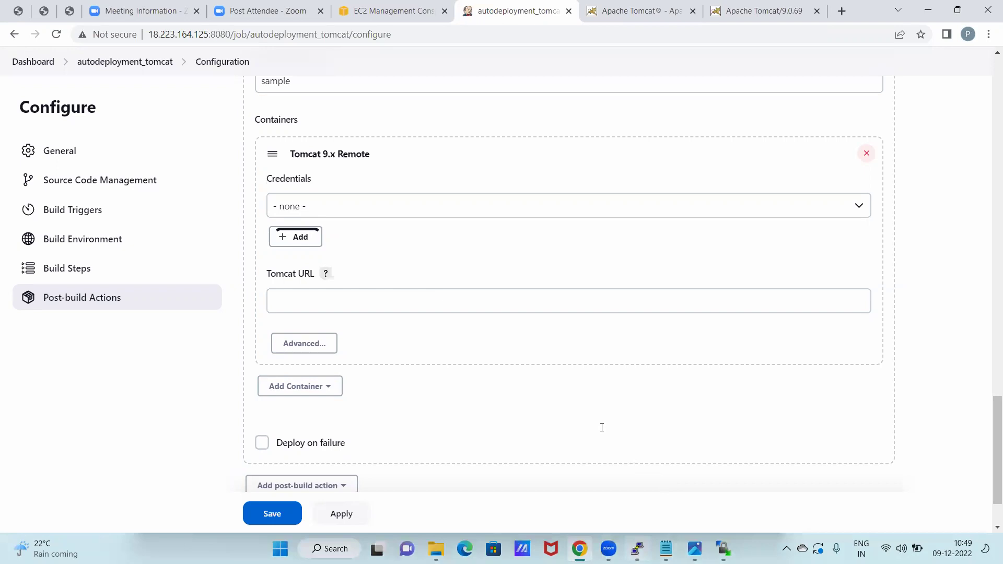
Step: In PuTTY, go to /opt/apache-tomcat-9.0.69 and list its contents
key("alt+Tab")
type("cd")
key("Return")
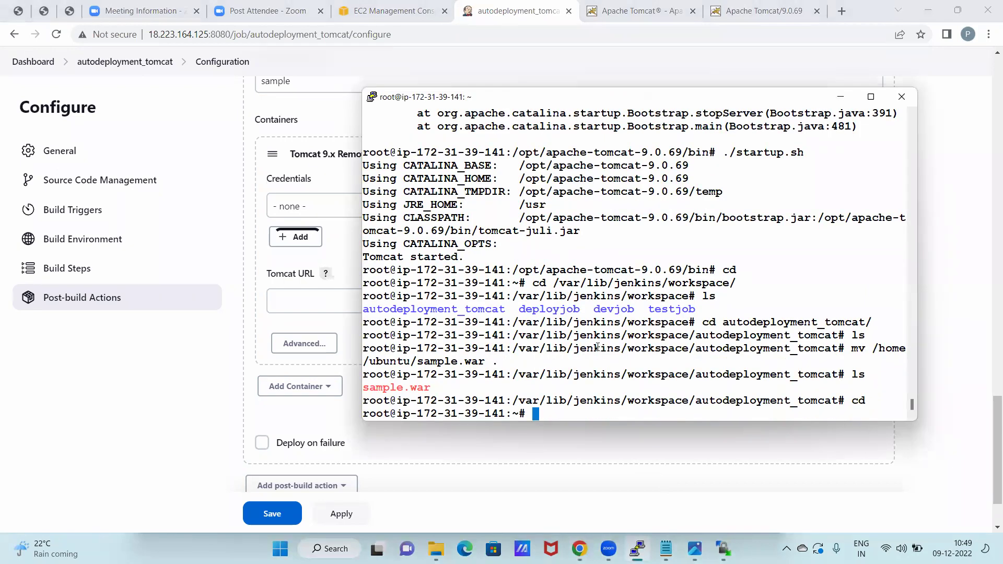
type("cd /opt")
key("Return")
type("cd apache-tomcat-9.0.69/")
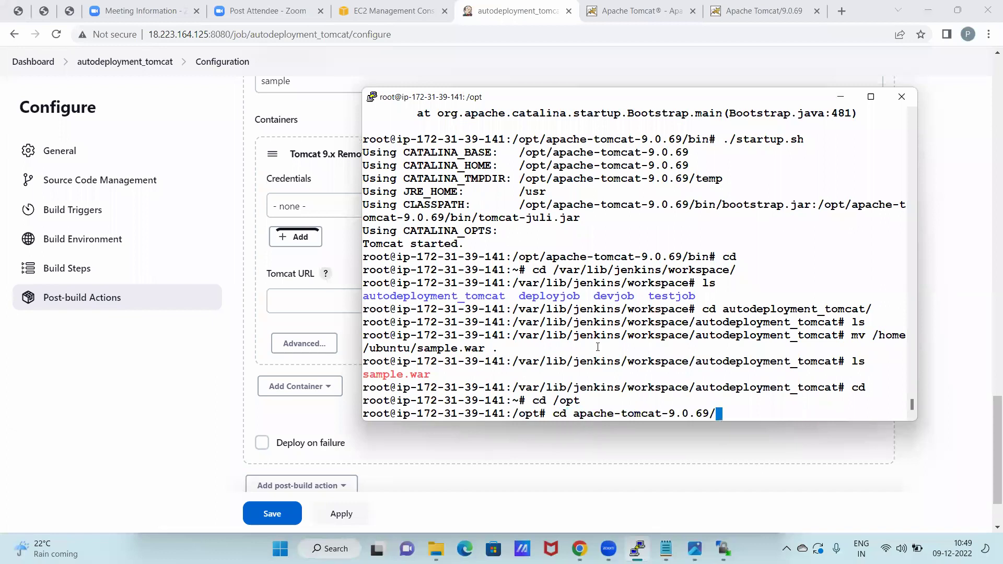
key("Return")
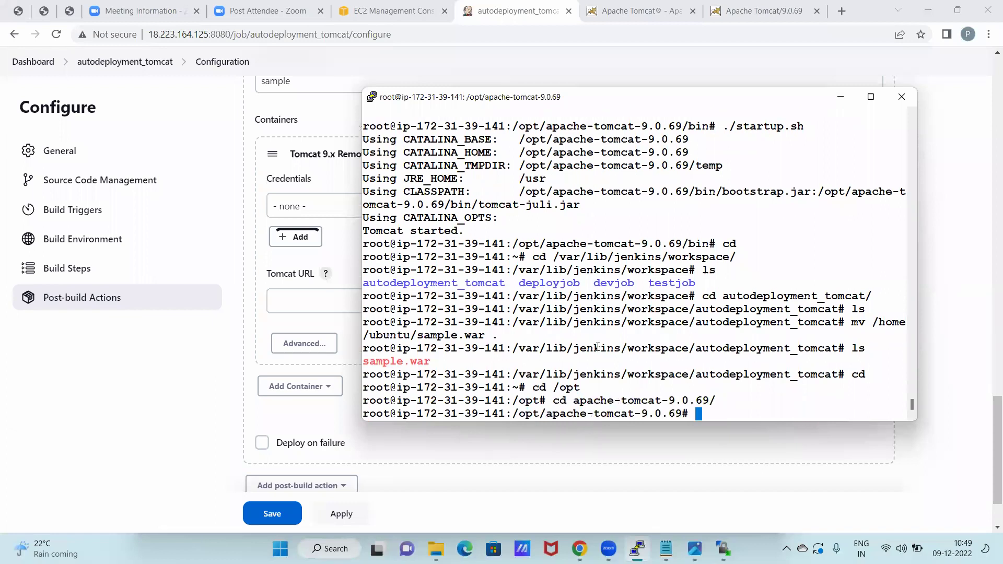
type("ls")
key("Return")
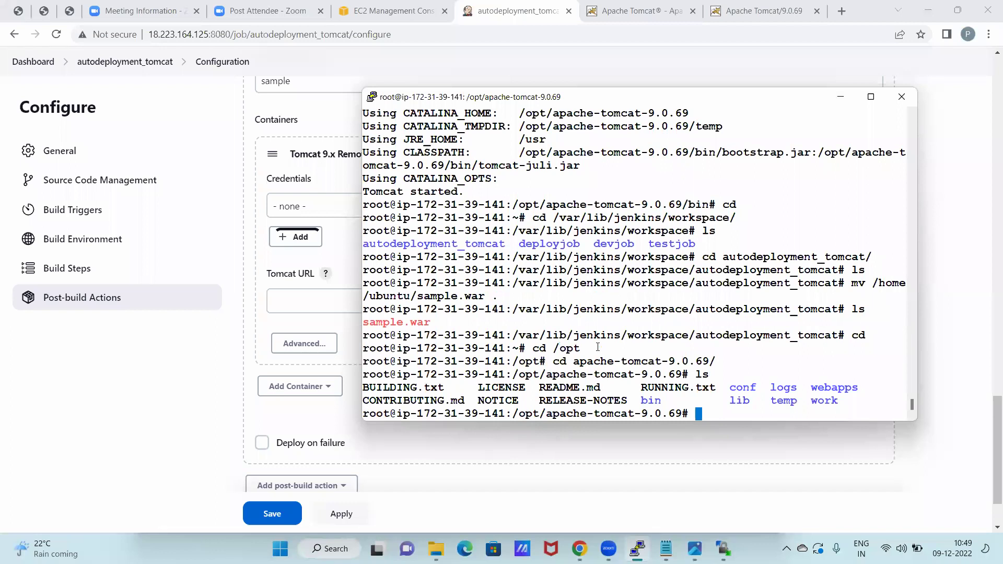
Step: Enter the conf directory and list its configuration files
type("cd conf/")
key("Return")
type("ls")
key("Return")
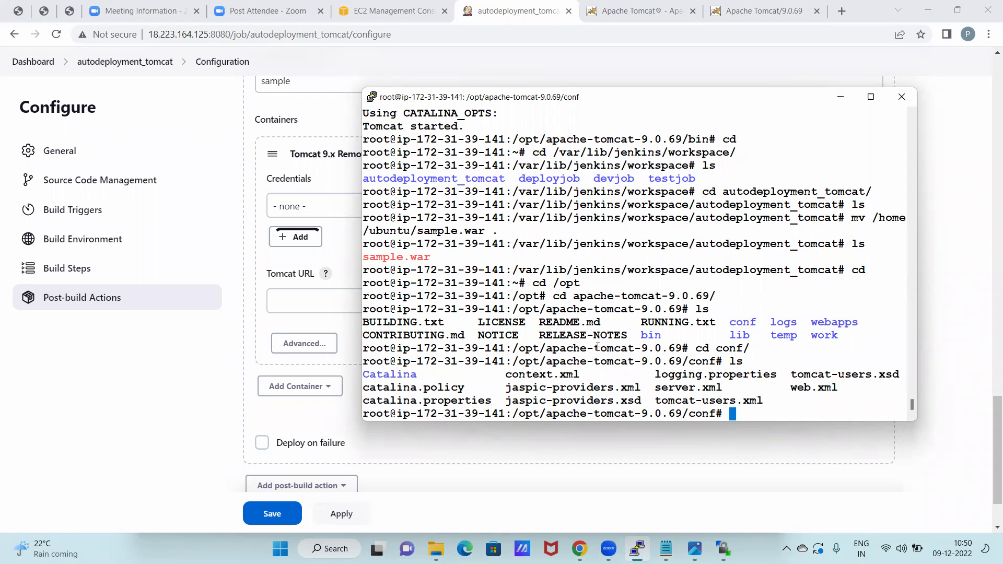
Step: Type the vi command for tomcat-users.xml using tab completion
type("cd ")
type("t")
key("BackSpace")
key("BackSpace")
key("BackSpace")
key("BackSpace")
type("vi t")
key("Tab")
type("x")
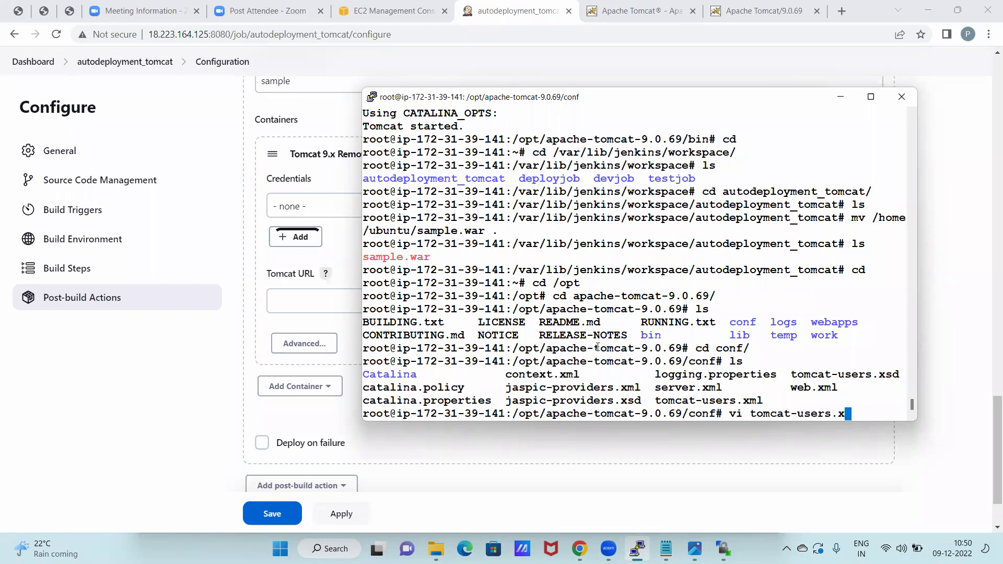
type("ml")
Step: Open tomcat-users.xml in vi and insert blank lines below the opening <tomcat-users> tag
key("Return")
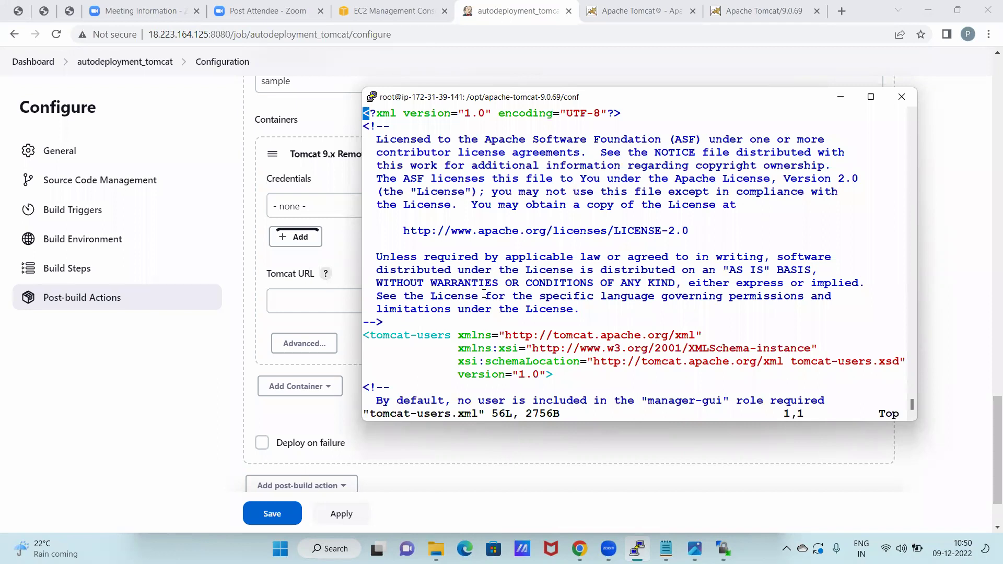
key("Down")
key("Down")
key("Down")
key("Down")
key("Down")
key("Down")
key("Down")
key("Down")
key("Down")
key("Down")
key("Down")
key("Down")
key("Down")
key("Down")
key("Down")
key("Down")
key("Down")
key("Down")
key("Down")
key("Down")
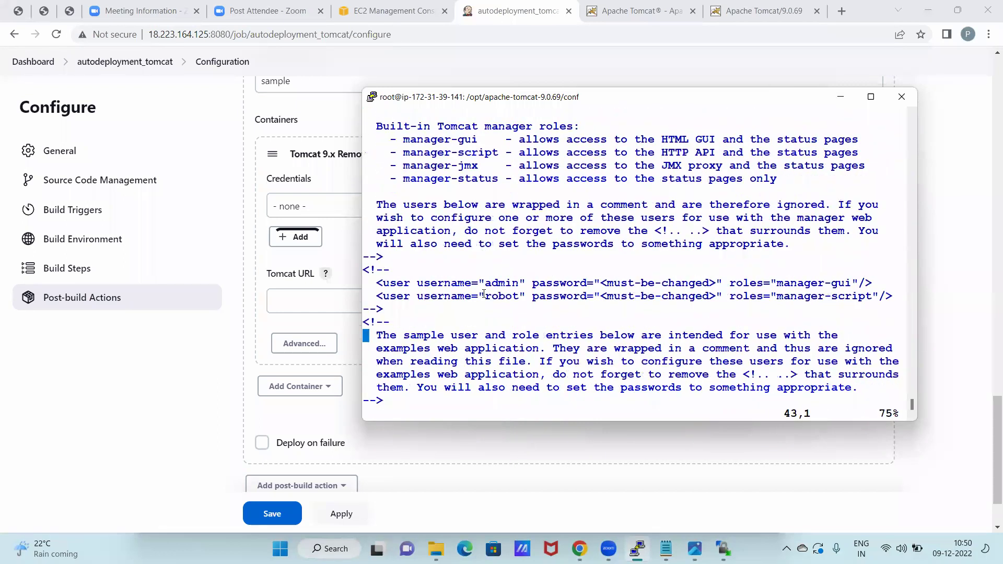
key("Down")
key("Down")
key("Down")
key("Up")
key("Up")
key("Up")
key("Up")
key("Up")
key("Up")
key("Up")
key("Up")
key("Up")
key("Up")
key("Up")
key("Up")
key("Up")
key("Up")
key("Up")
key("Up")
key("Up")
key("Up")
key("Up")
key("Up")
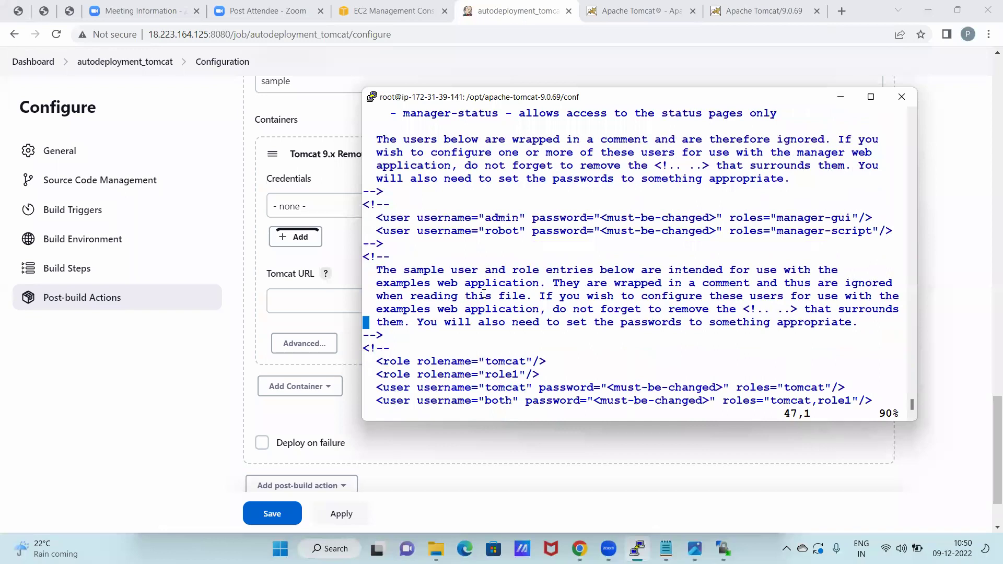
key("Up")
key("Down")
key("Down")
key("Down")
key("Down")
key("Down")
key("Down")
key("Down")
key("Up")
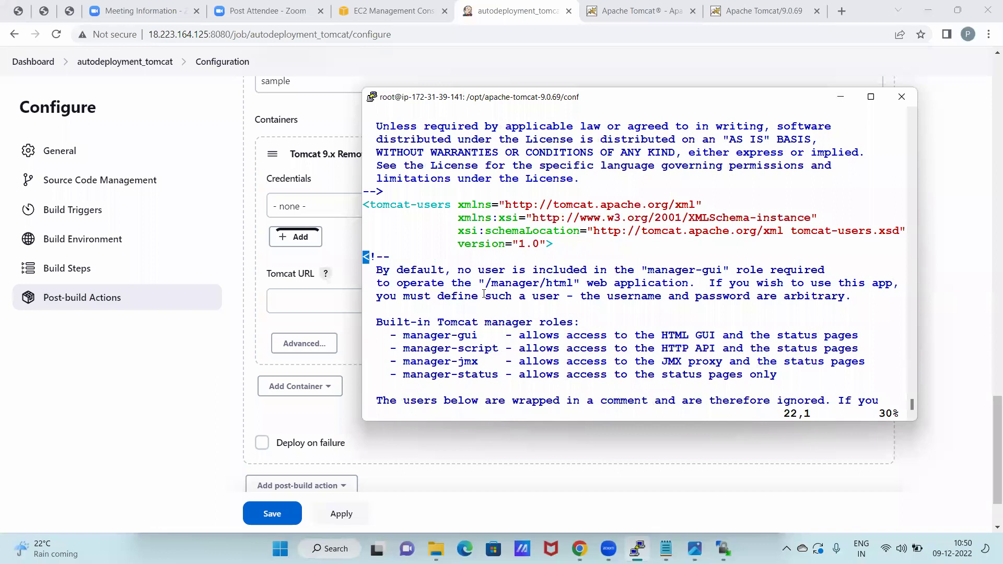
key("i")
key("Return")
key("Return")
key("Return")
key("Return")
key("Return")
key("Return")
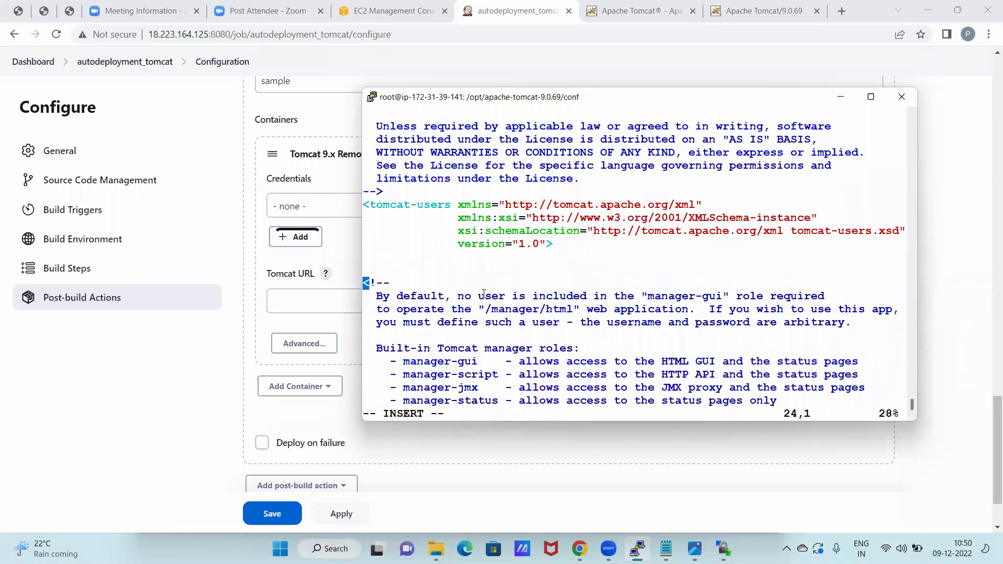
key("Up")
key("Up")
key("Up")
key("Up")
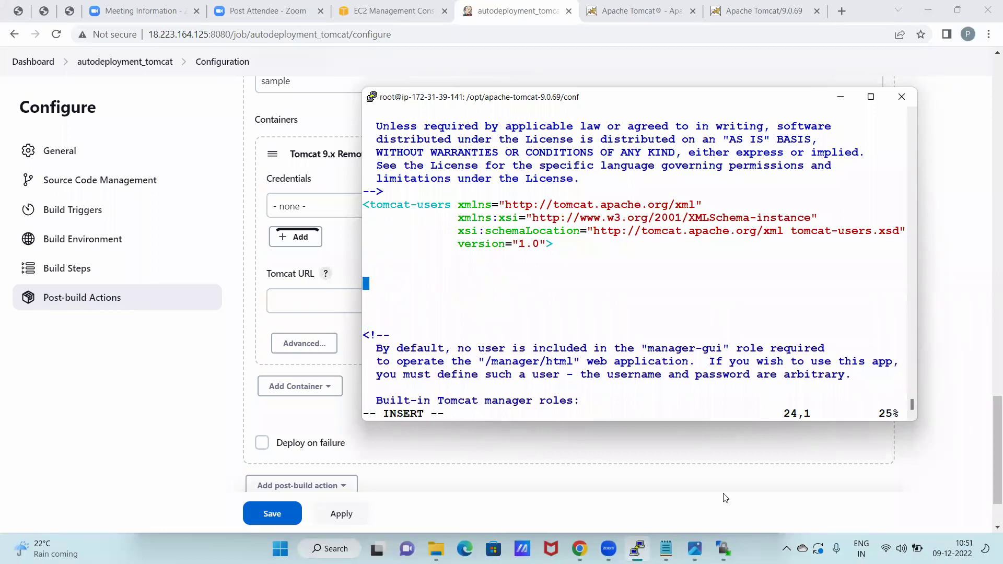
left_click(665, 548)
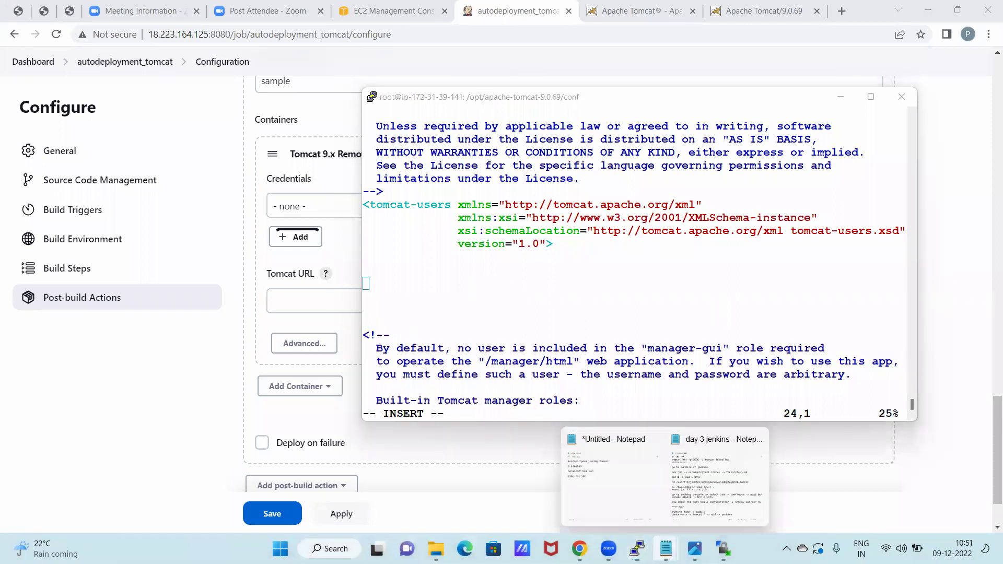
Step: Copy the manager roles and users XML from the Notepad notes into tomcat-users.xml
left_click(717, 486)
scroll(425, 398, "down", 6)
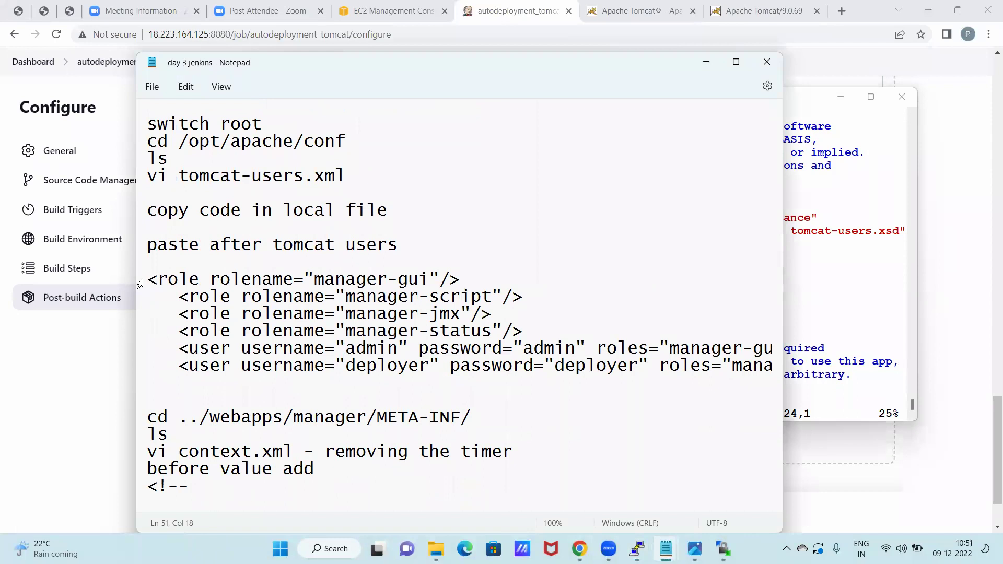
left_click_drag(146, 282, 282, 383)
key("super+c")
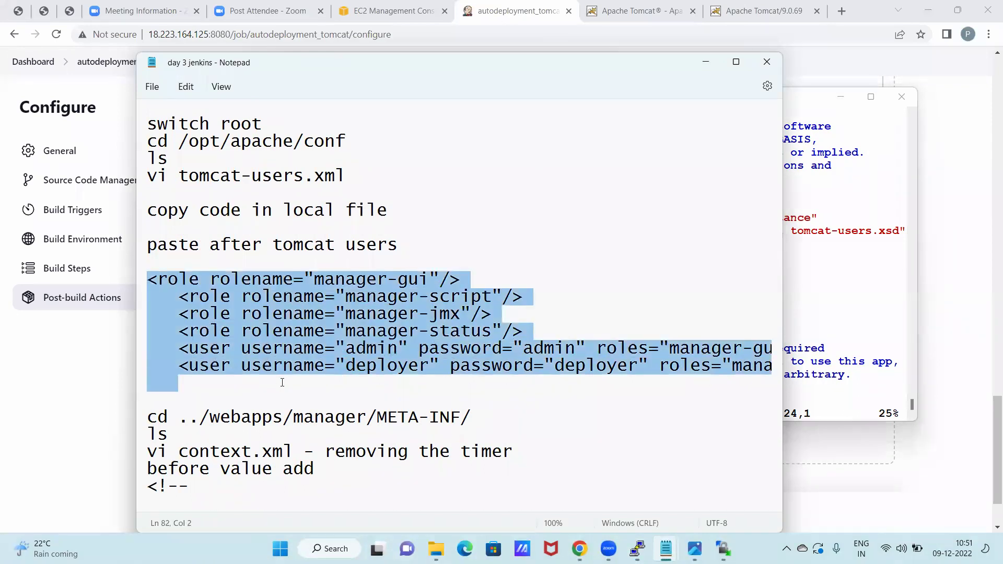
key("alt+Tab")
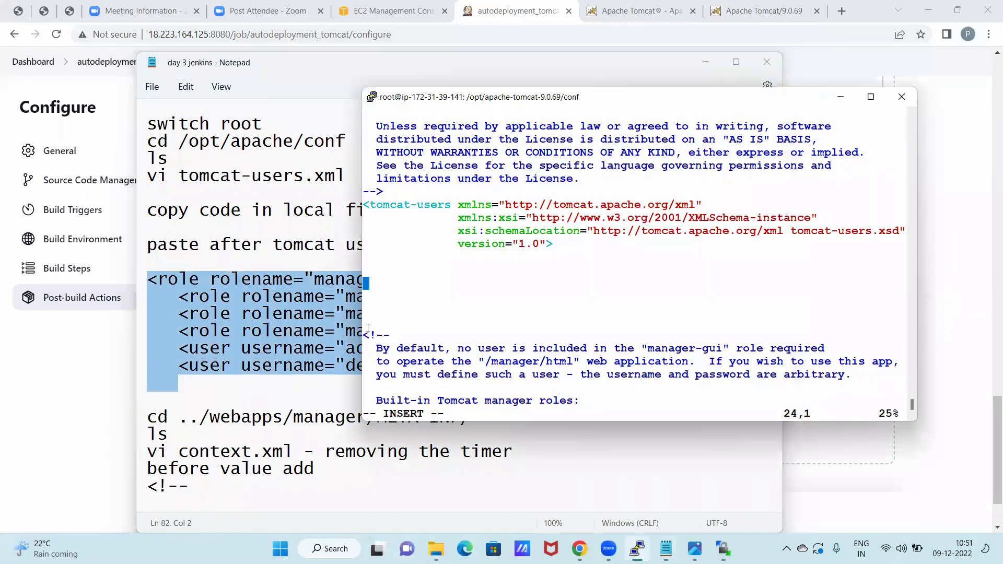
right_click(400, 287)
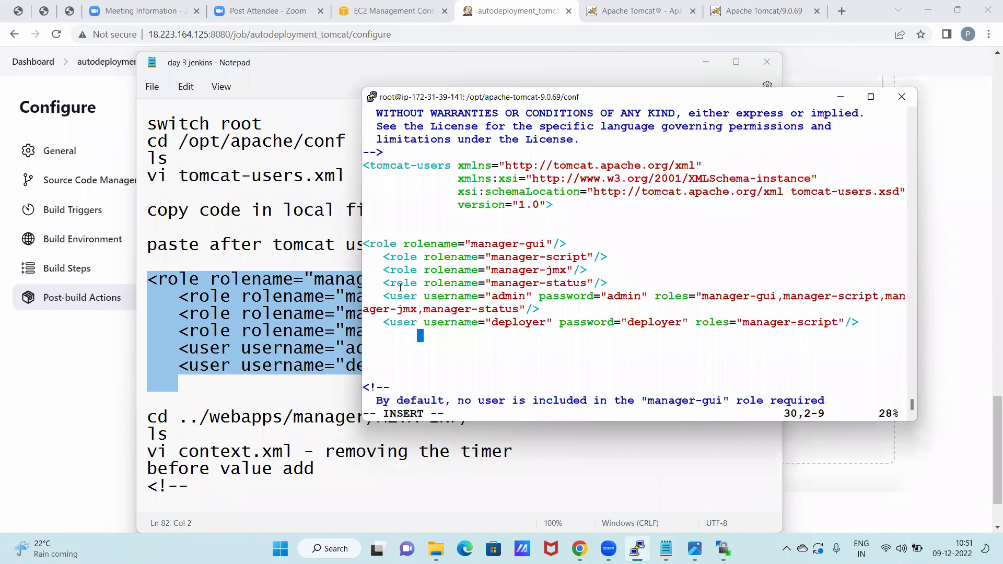
Step: Review the pasted entries against the sample roles, then save and quit with :wq!
key("Down")
key("Down")
key("Down")
key("Down")
key("Down")
key("Down")
key("Down")
key("Down")
key("Down")
key("Down")
key("Down")
key("Down")
key("Down")
key("Down")
key("Down")
key("Down")
key("Down")
key("Down")
key("Down")
key("Down")
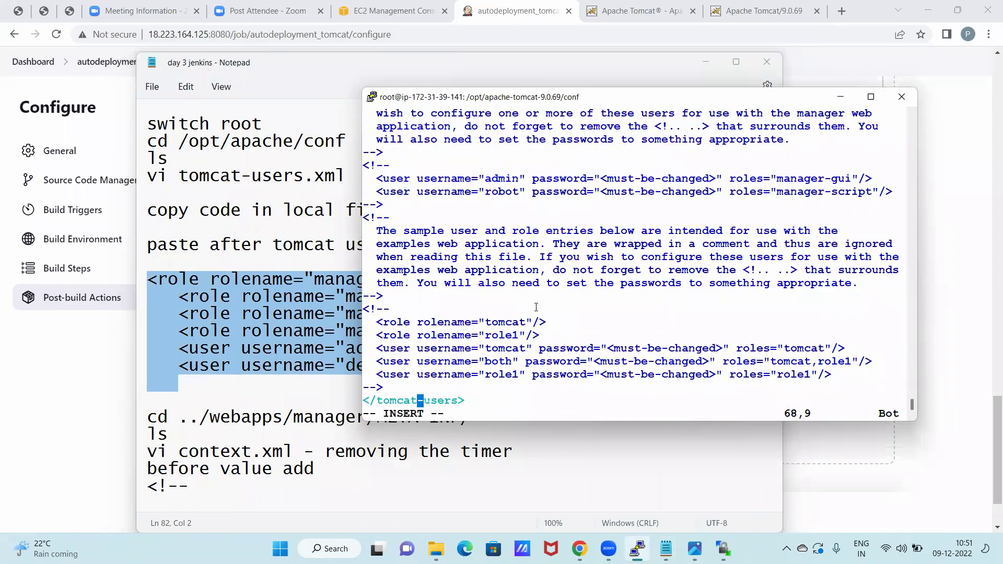
left_click_drag(372, 323, 519, 379)
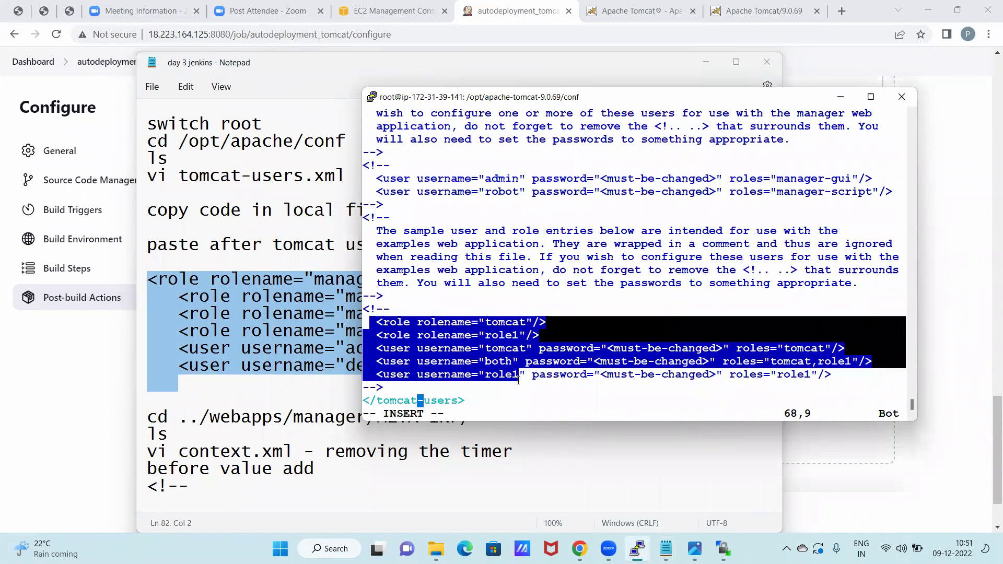
left_click(469, 309)
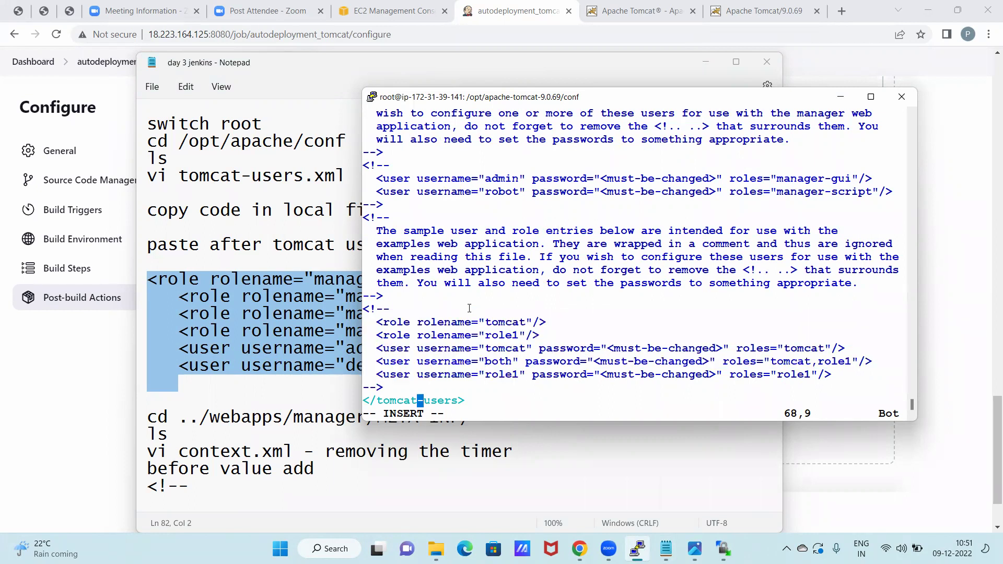
key("Up")
key("Up")
key("Up")
key("Up")
key("Up")
key("Up")
key("Up")
key("Up")
key("Up")
key("Up")
key("Up")
key("Up")
key("Up")
key("Up")
key("Up")
key("Up")
key("Up")
key("Up")
key("Up")
key("Up")
key("Up")
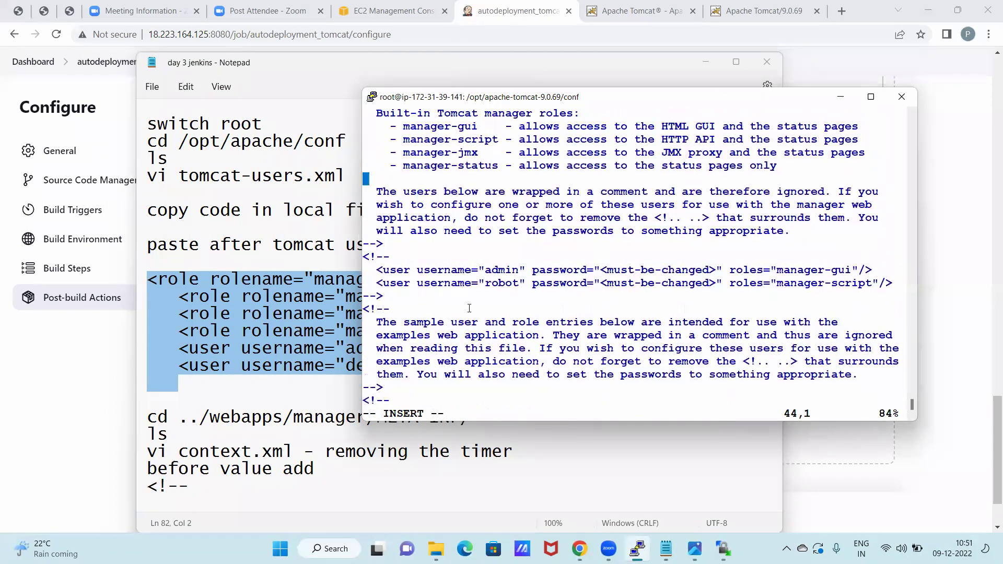
key("Up")
key("Up")
key("Up")
key("Up")
key("Up")
key("Up")
key("Up")
key("Up")
key("Up")
key("Up")
key("Up")
key("Up")
key("Up")
key("Up")
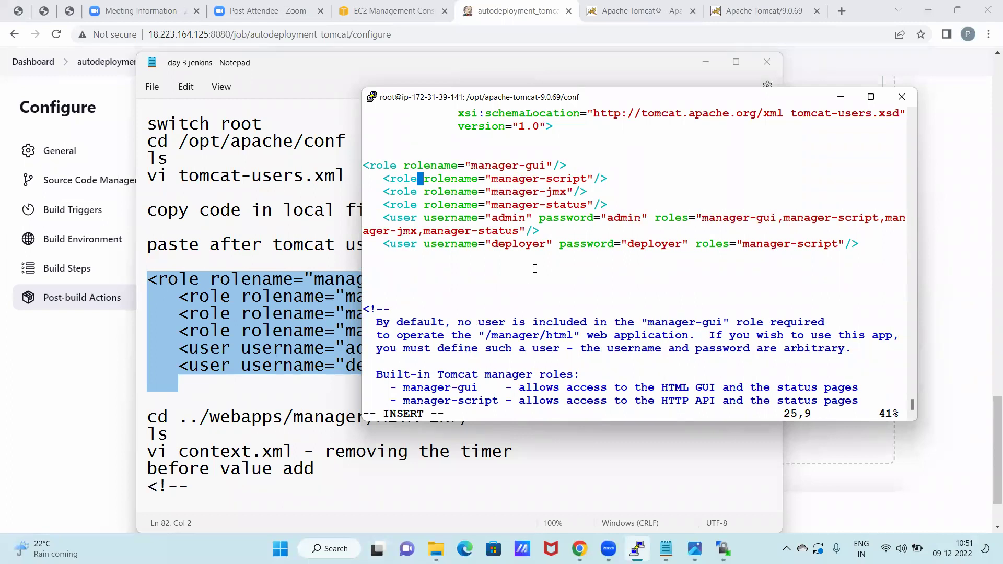
key("Escape")
type(":")
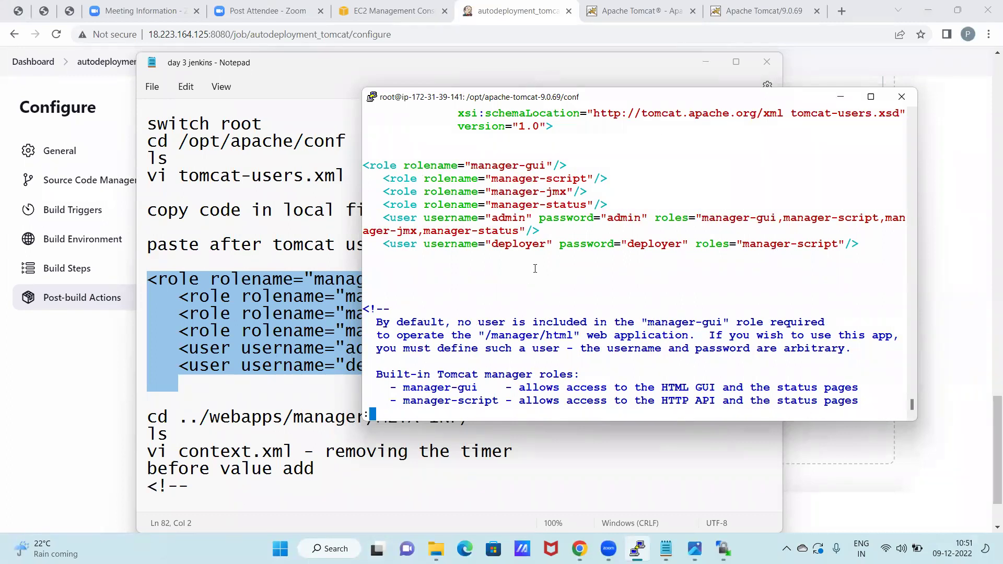
type("wq!")
key("Return")
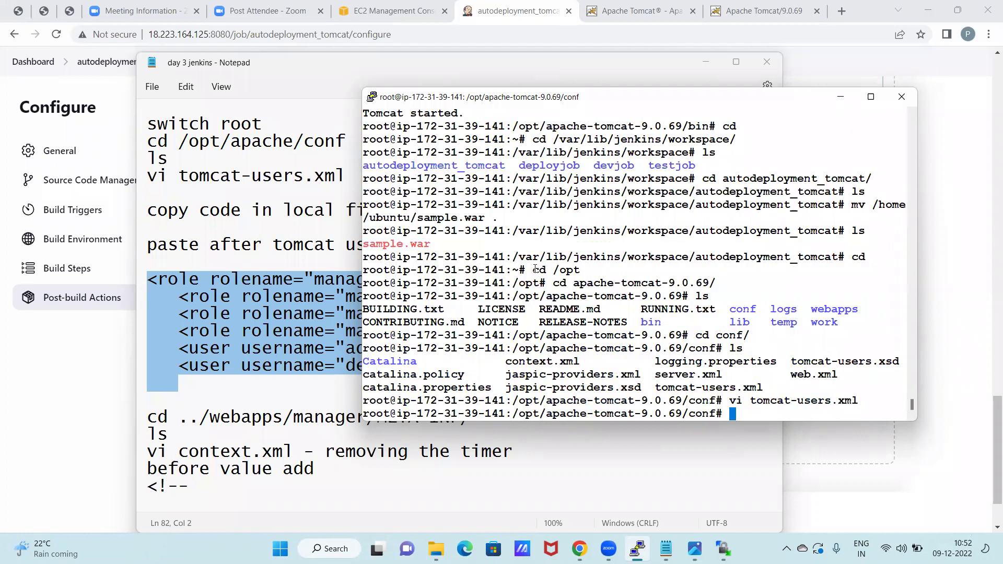
Step: Go up to the Tomcat install folder and into webapps, listing each folder's contents
type("cd ..")
key("Return")
type("ls")
key("Return")
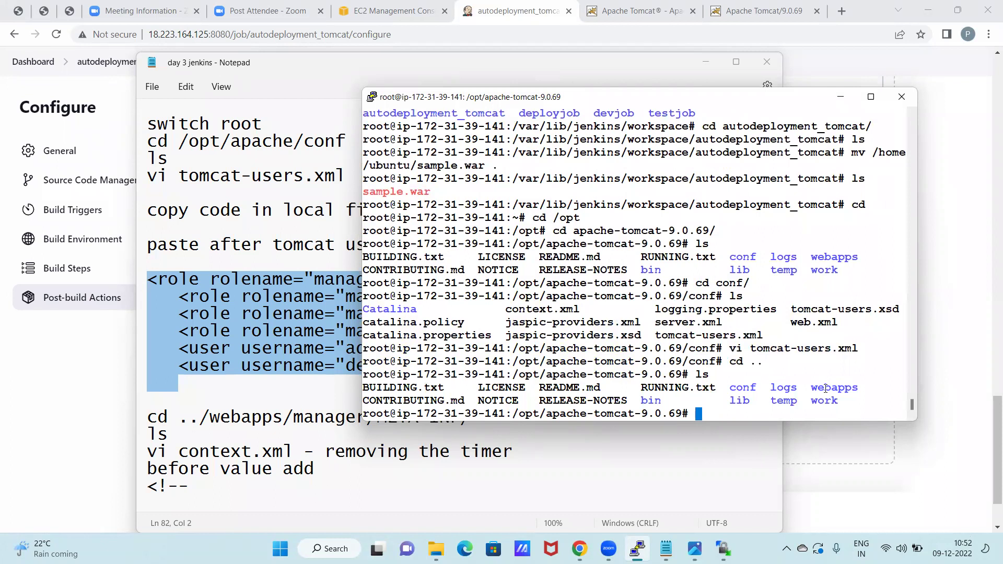
double_click(830, 389)
key("super+c")
type("cd w")
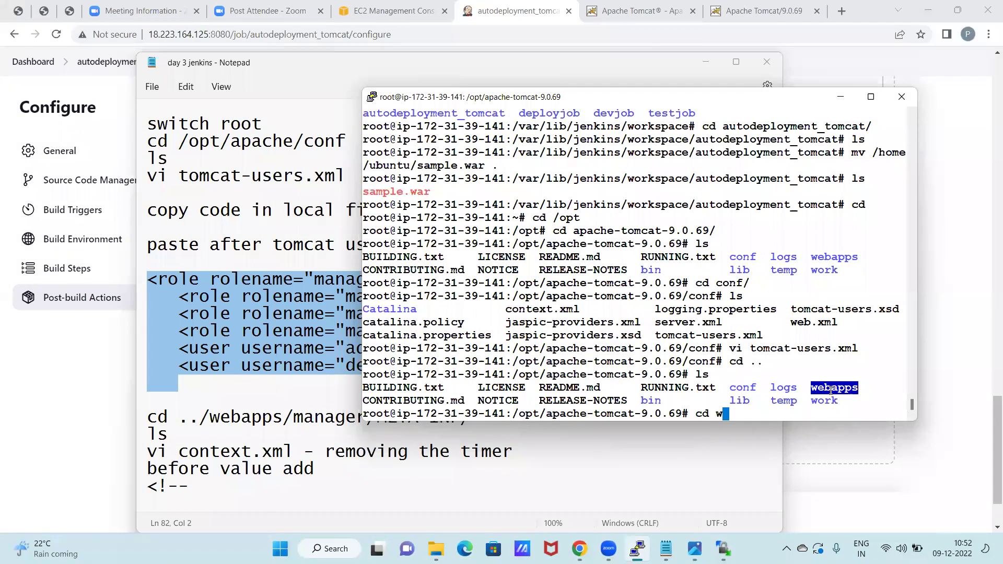
key("BackSpace")
right_click(831, 391)
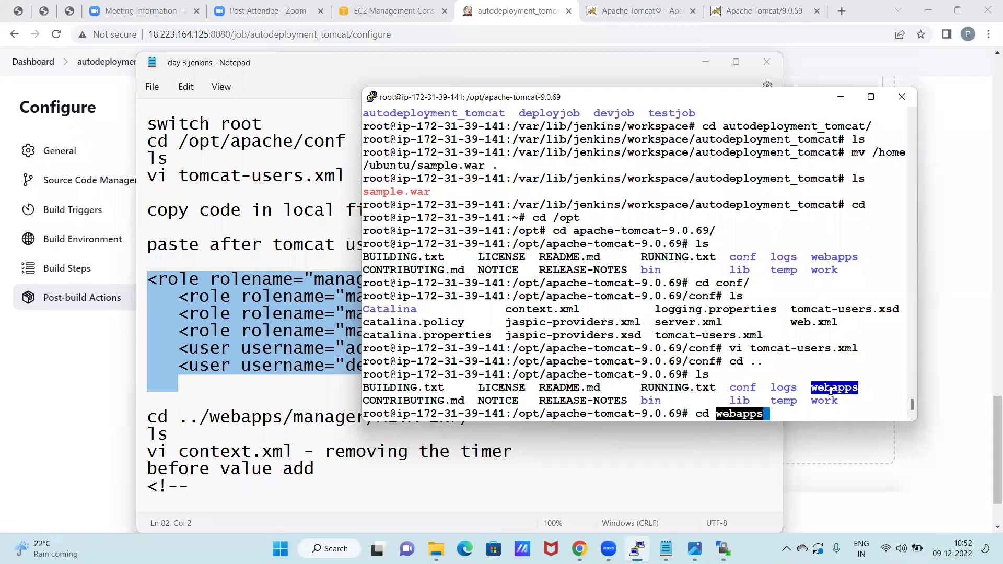
key("Return")
type("ls")
key("Return")
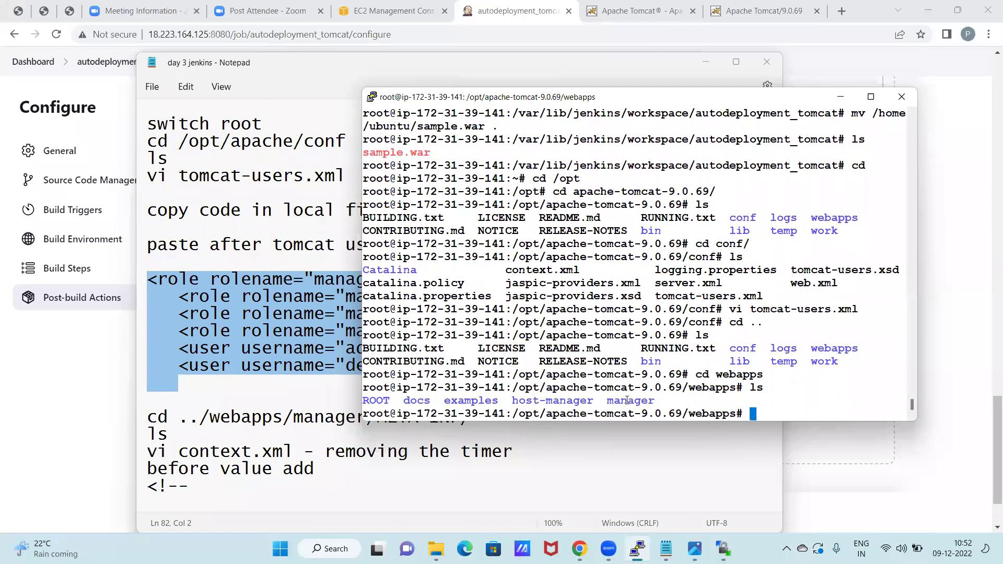
Step: Enter manager/META-INF and open context.xml in vi
type("cd manager/")
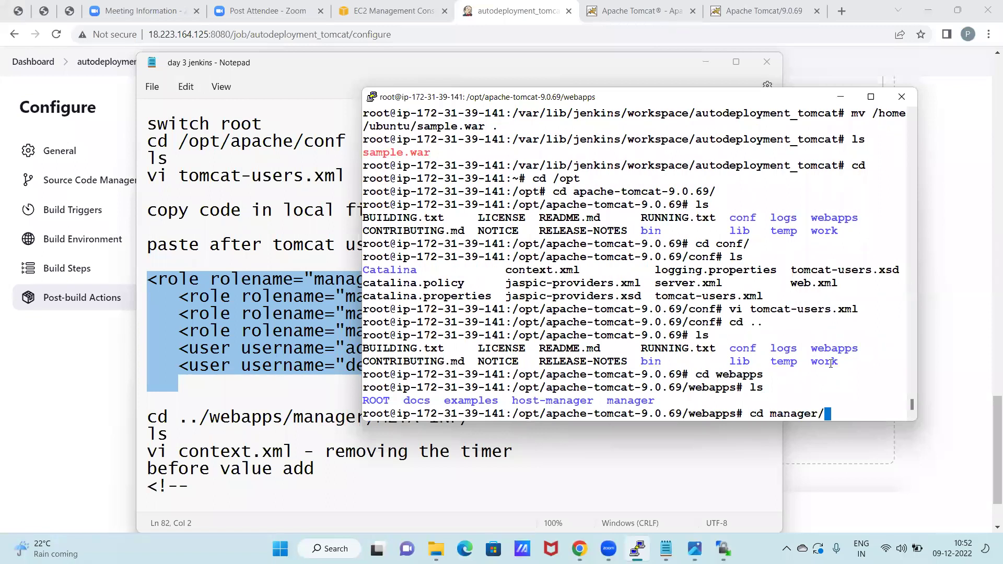
key("Return")
type("ls")
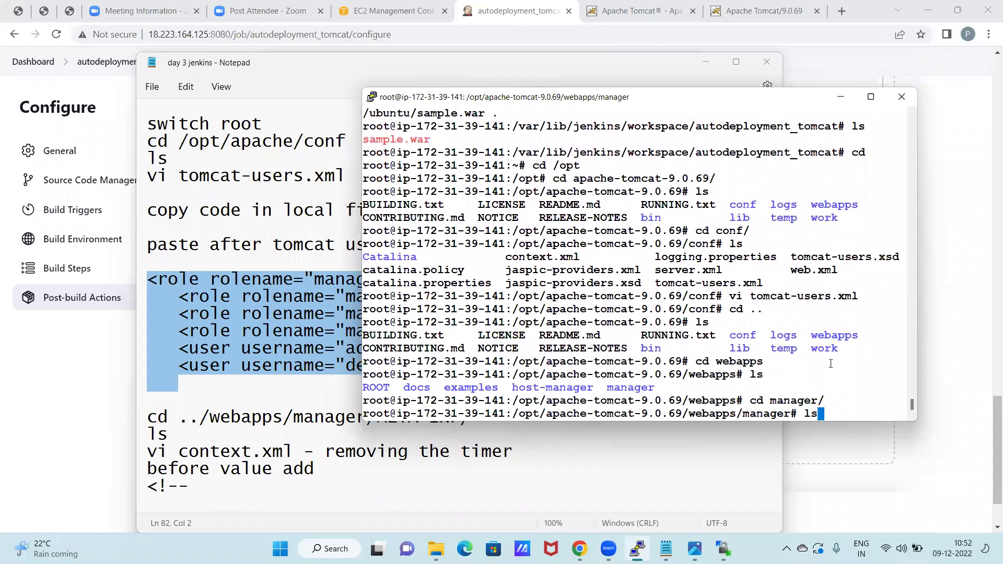
key("Return")
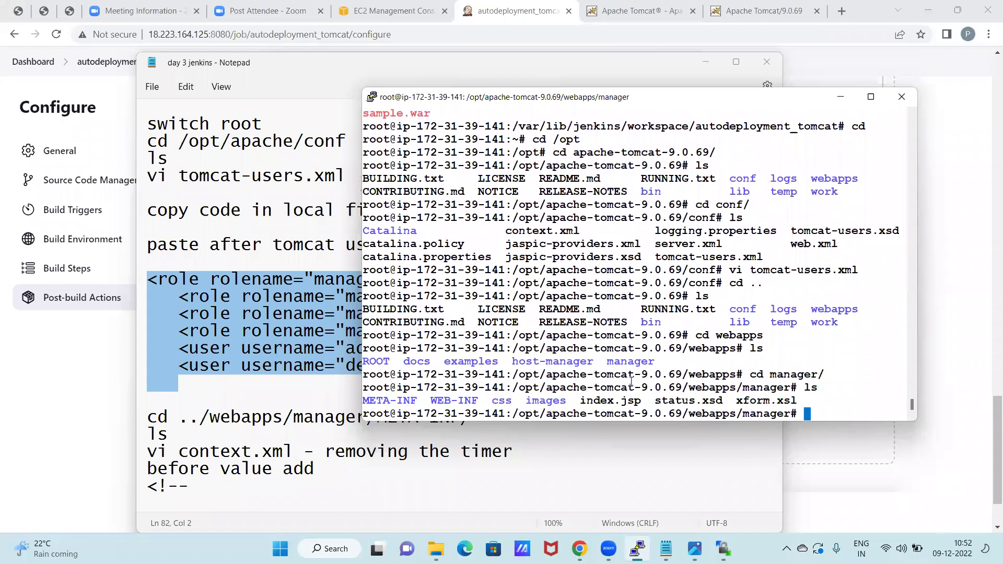
type("cd M")
key("Tab")
key("Return")
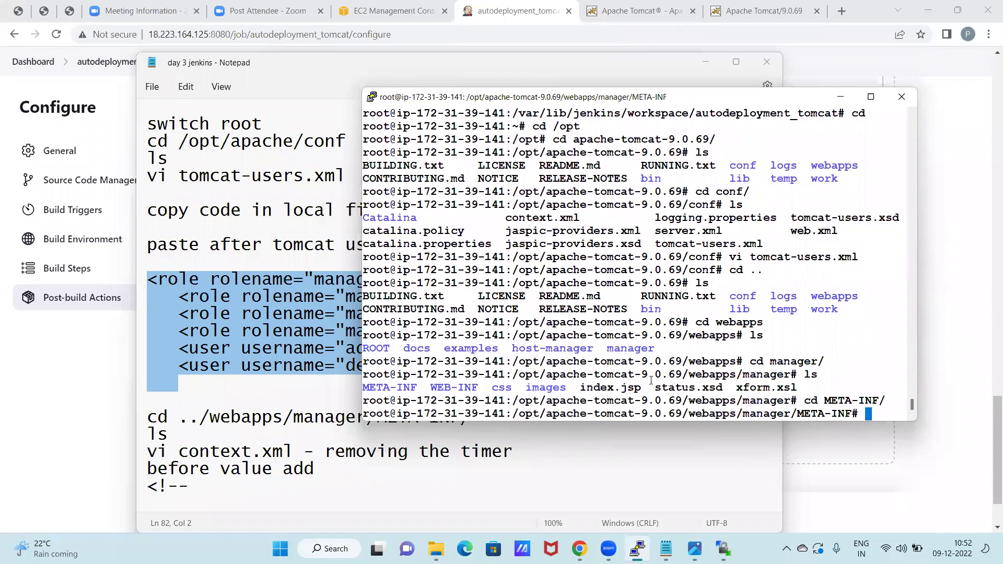
type("ls")
key("Return")
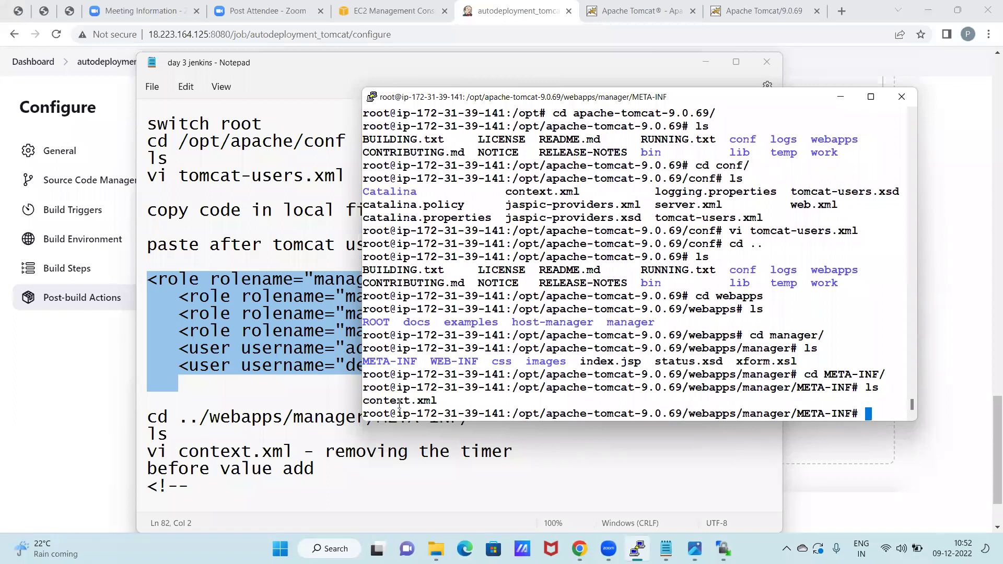
type("vi")
type("context.xml")
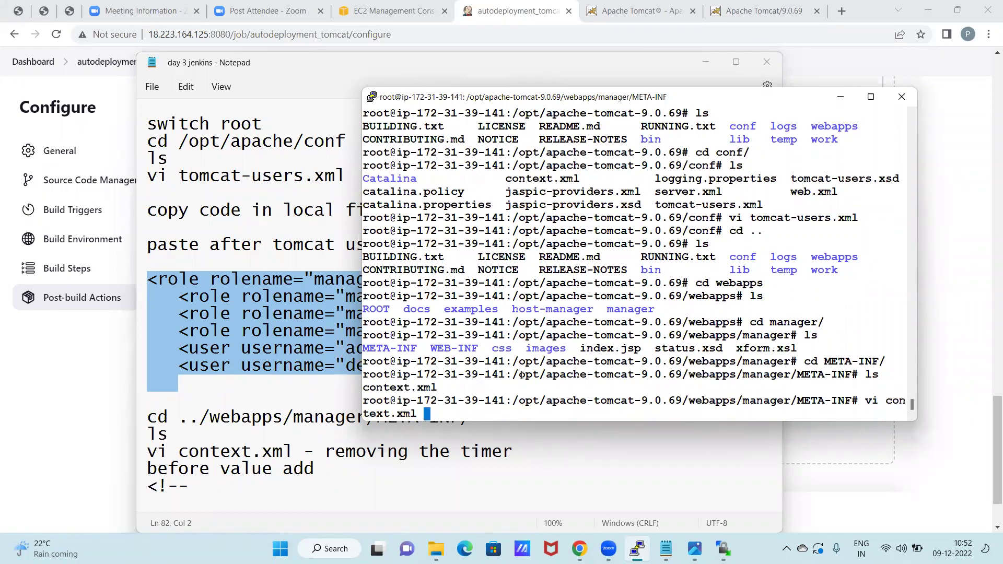
key("Return")
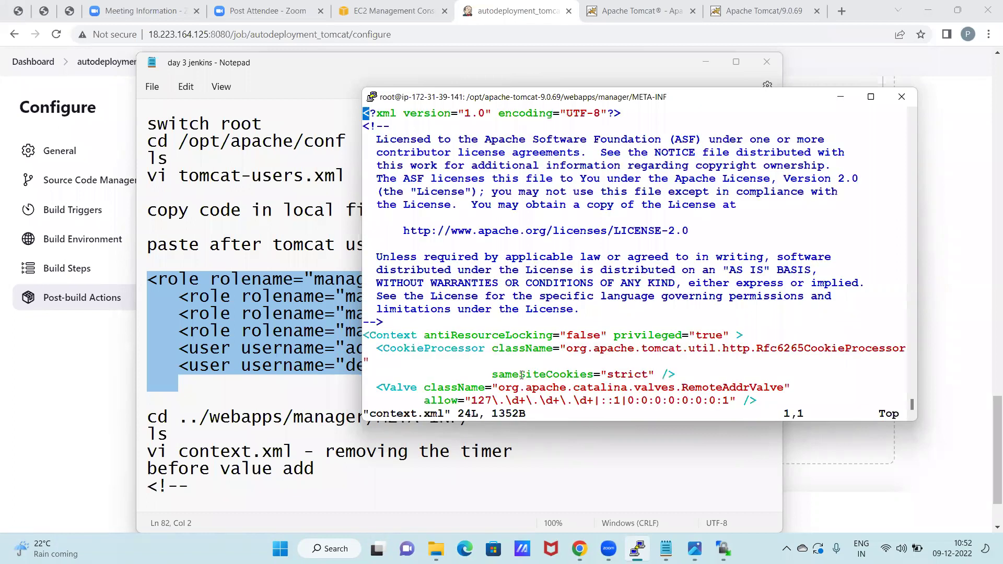
Step: Wrap the RemoteAddrValve element, through its allow= line, in <!-- --> comment markers
key("i")
key("Down")
key("Down")
key("Down")
key("Down")
key("Down")
key("Down")
key("Down")
key("Down")
key("Down")
key("Down")
key("Down")
key("Down")
key("Down")
key("Down")
key("Down")
key("Down")
key("Down")
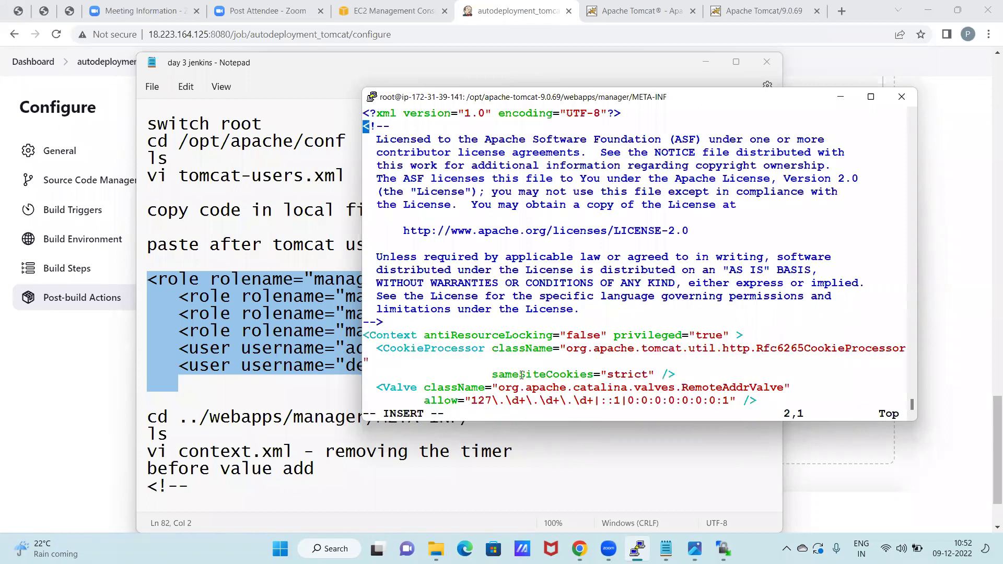
key("Down")
key("Down")
key("Down")
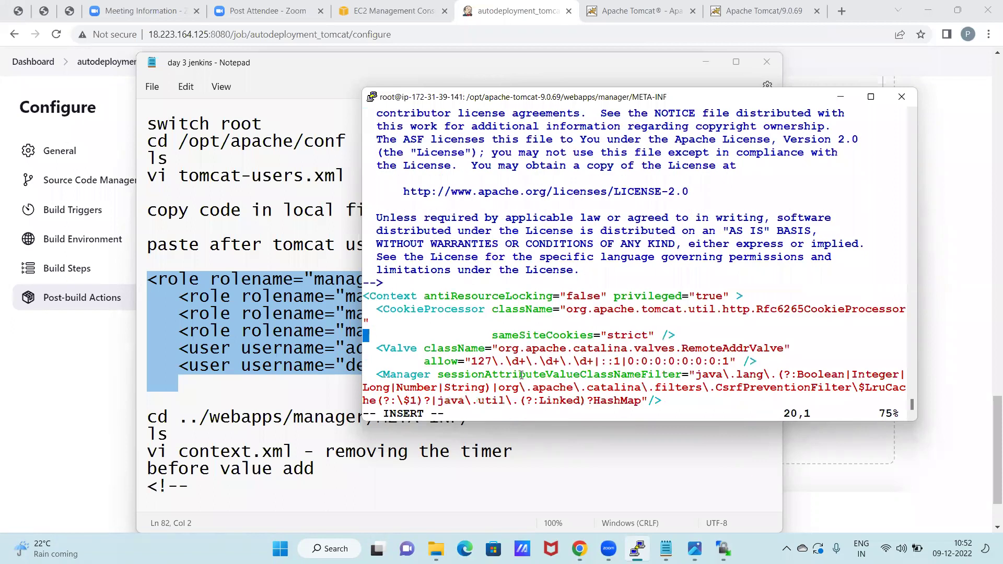
key("Right")
key("Down")
key("Up")
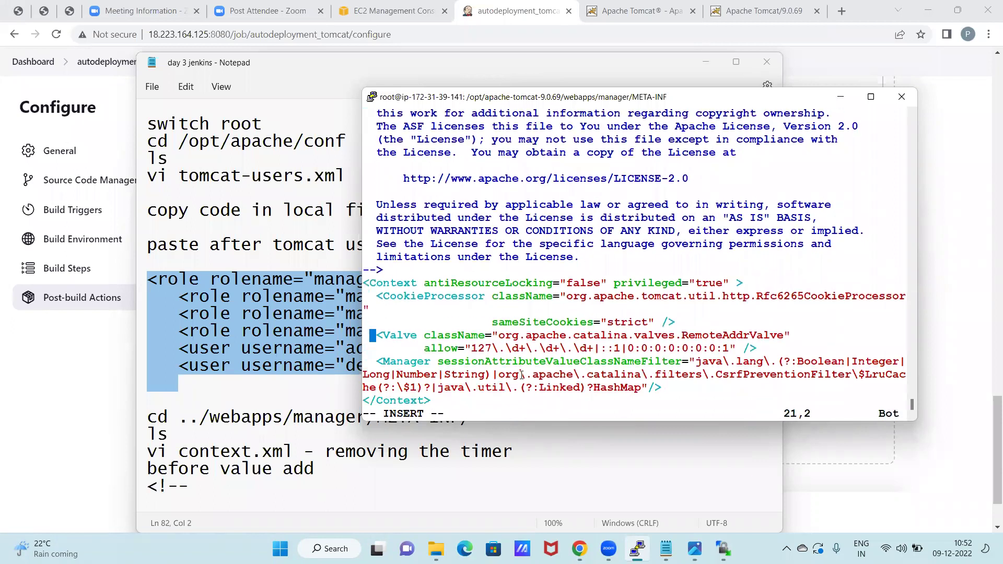
type("<!")
type("!")
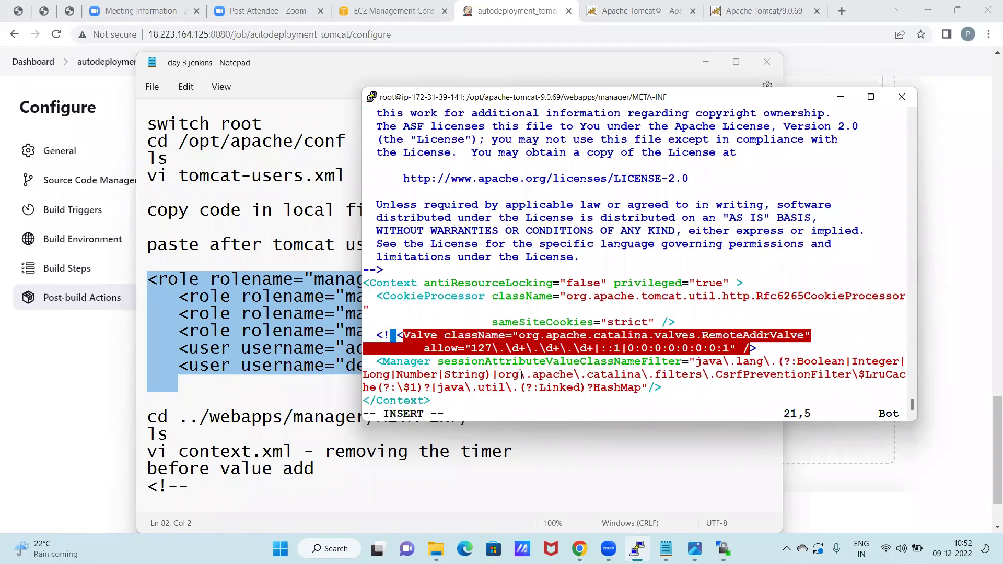
type("--")
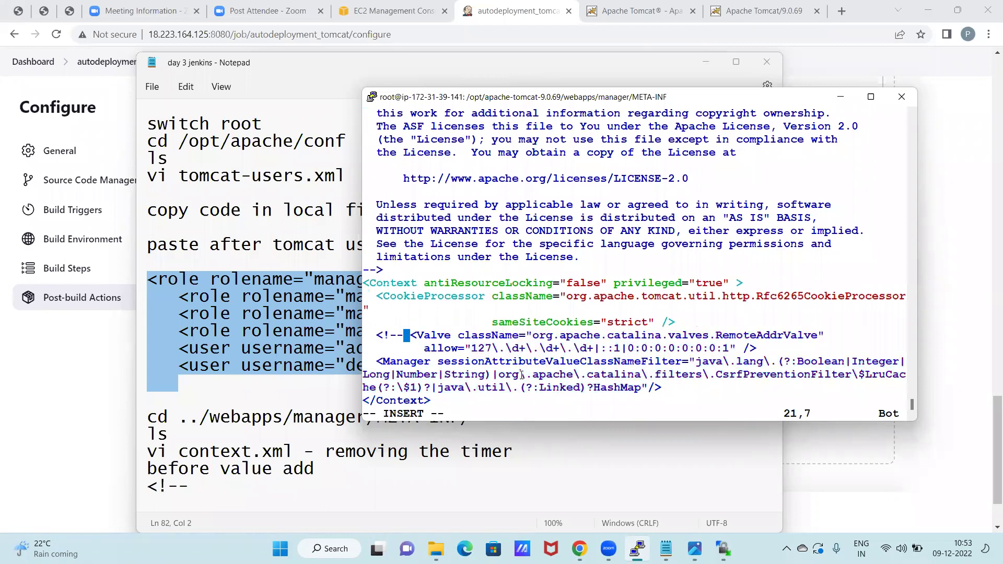
key("Down")
key("Right")
key("Right")
key("Right")
key("Right")
key("Right")
key("Right")
key("Right")
key("Right")
key("Right")
key("Right")
key("Right")
key("Right")
key("Right")
key("Right")
key("Right")
key("Right")
key("Right")
key("Right")
key("Right")
key("Right")
key("Right")
key("Right")
key("Right")
key("Right")
key("Right")
key("Right")
key("Right")
key("Right")
key("Right")
key("Right")
key("Right")
key("Right")
key("Right")
key("Right")
key("Right")
key("Right")
type("-->")
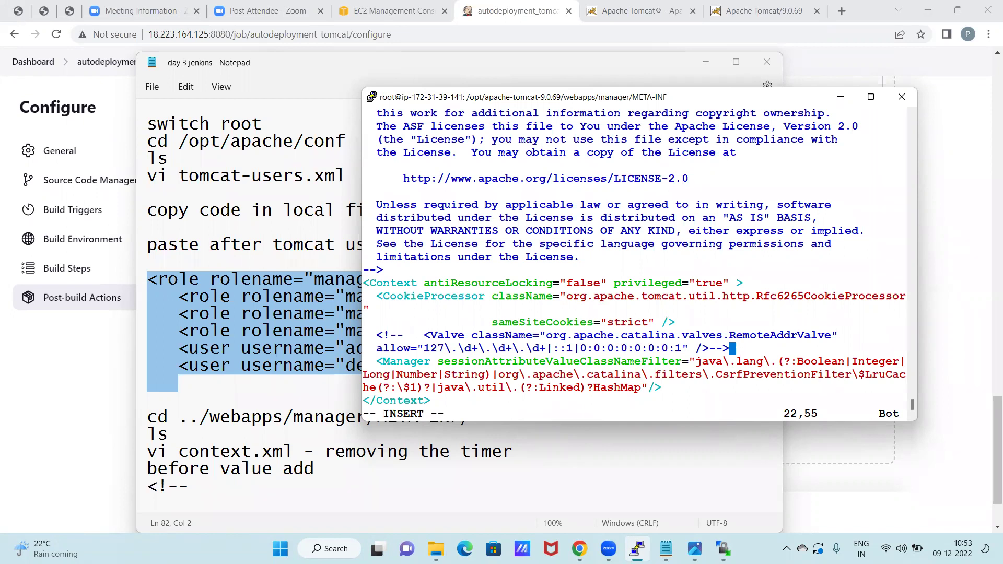
Step: Save context.xml and quit vi with :wq!
key("Escape")
type(":wq!")
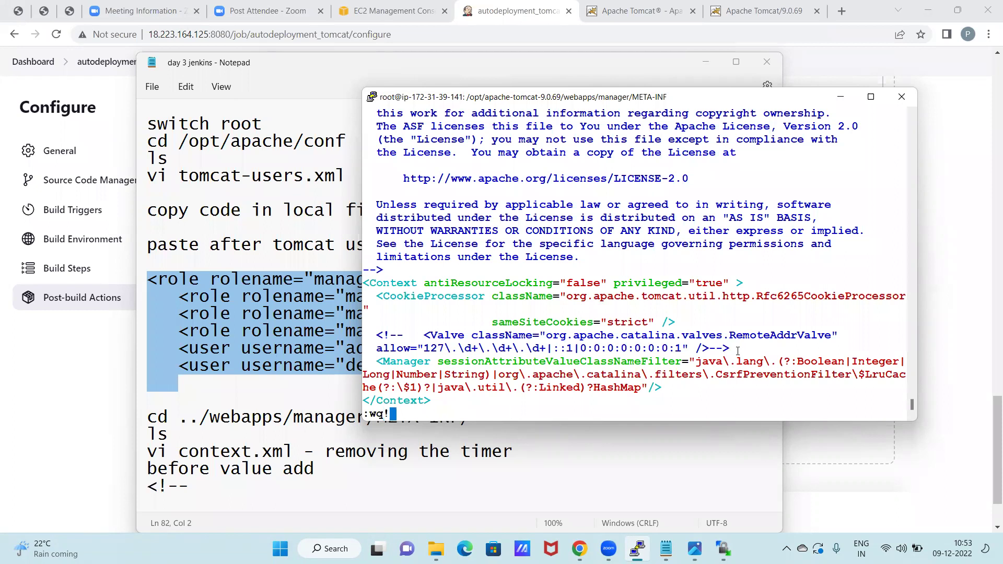
key("Return")
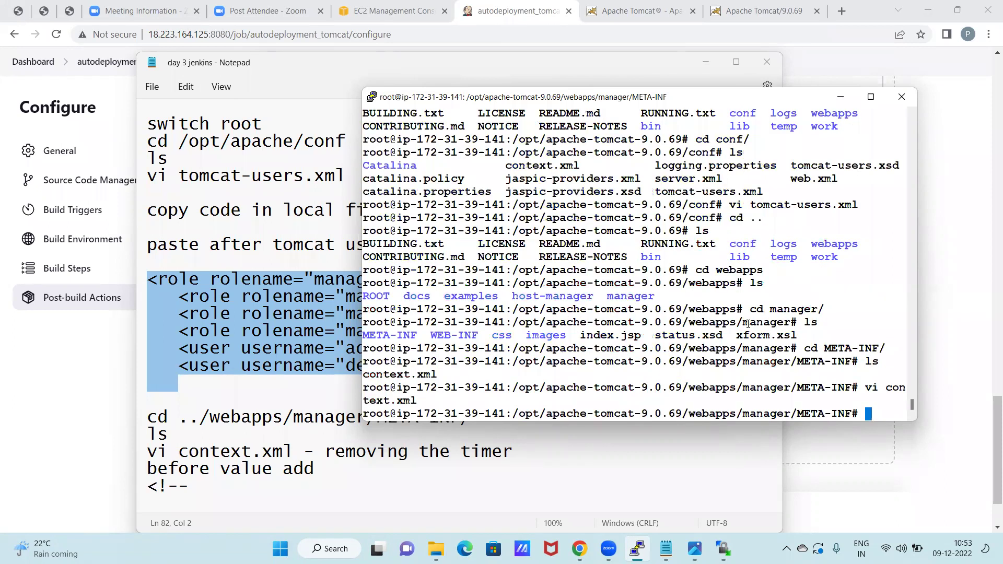
Step: Go back up to apache-tomcat-9.0.69, list it, then return to the Jenkins configuration page
type("cd ..")
key("Return")
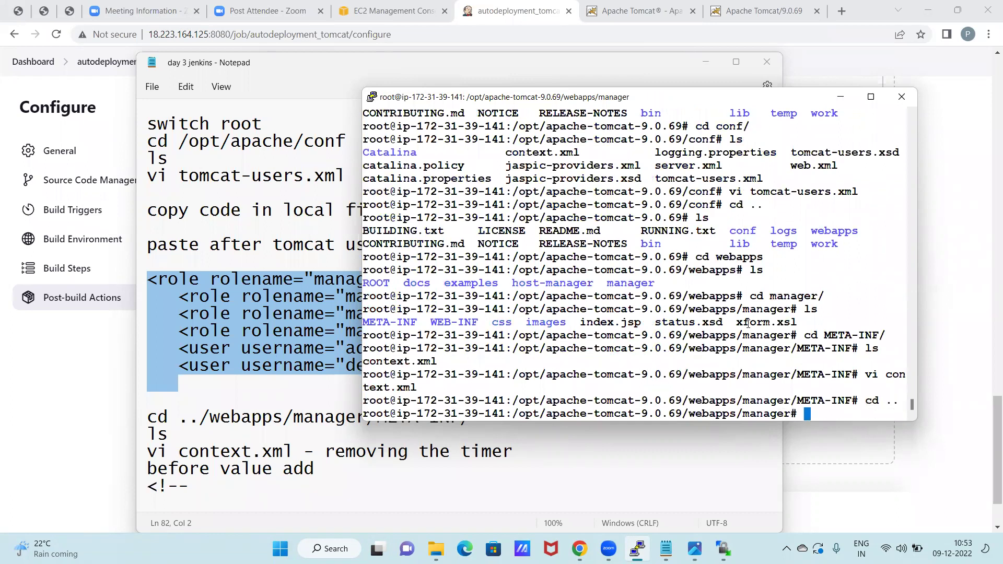
type("cd ..")
key("Return")
type("cd ..")
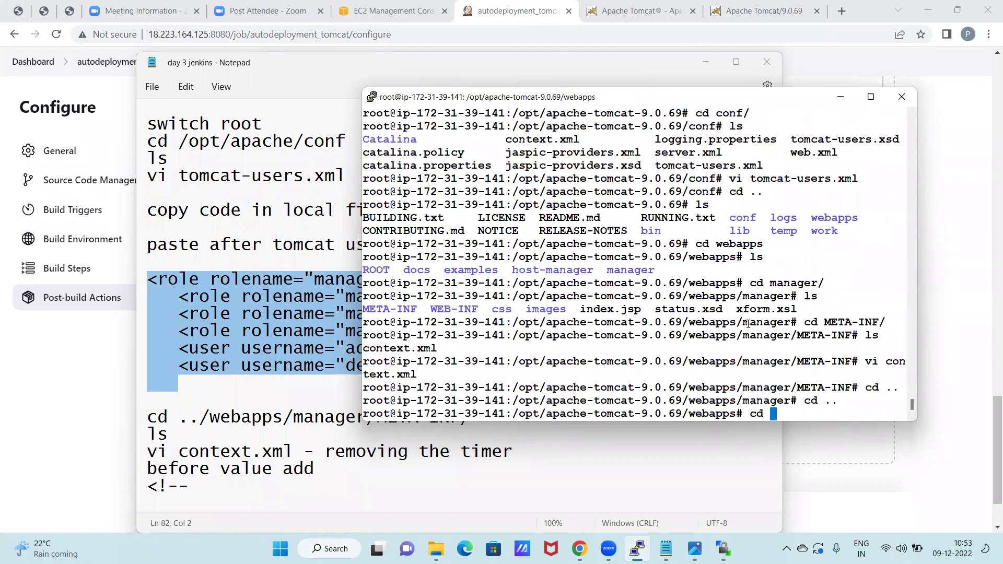
key("Return")
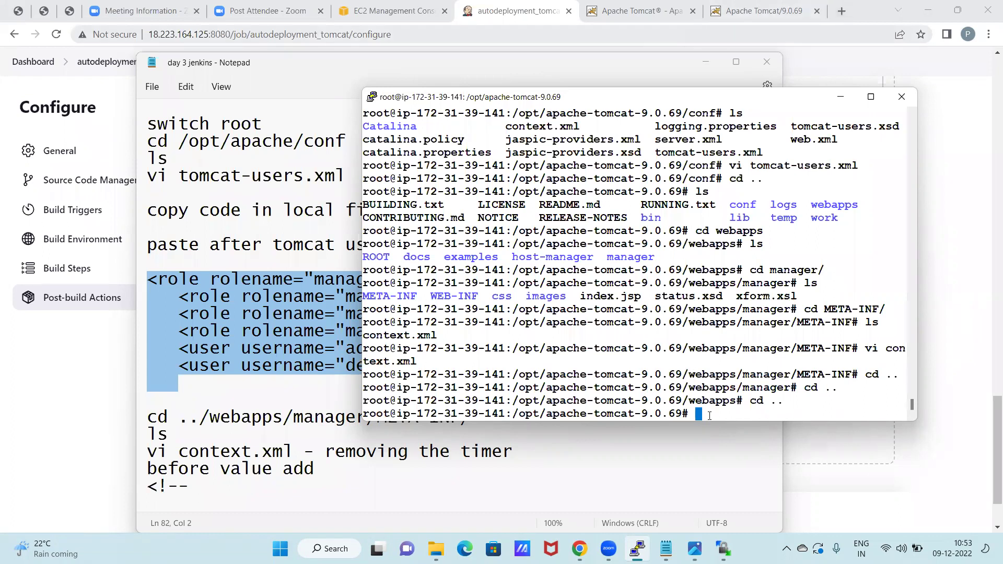
type("ls")
key("Return")
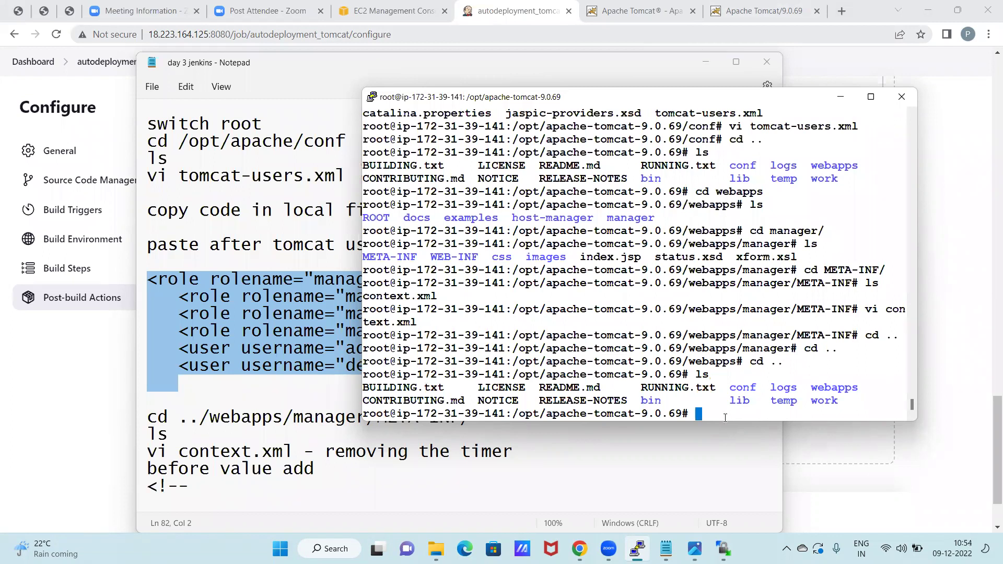
key("alt+Tab")
key("Tab")
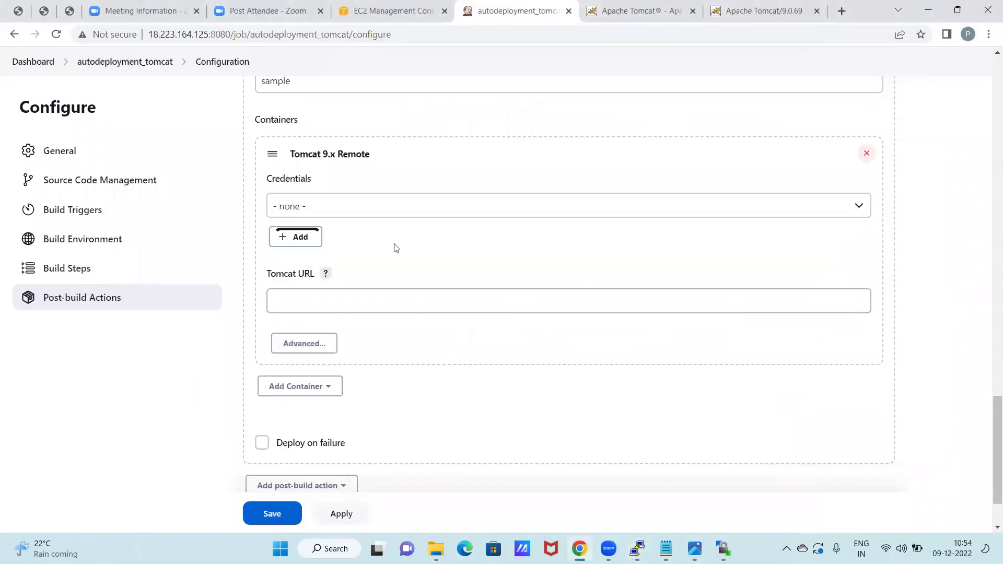
Step: Add a Jenkins username-and-password credential for user deployer with its password
left_click(290, 241)
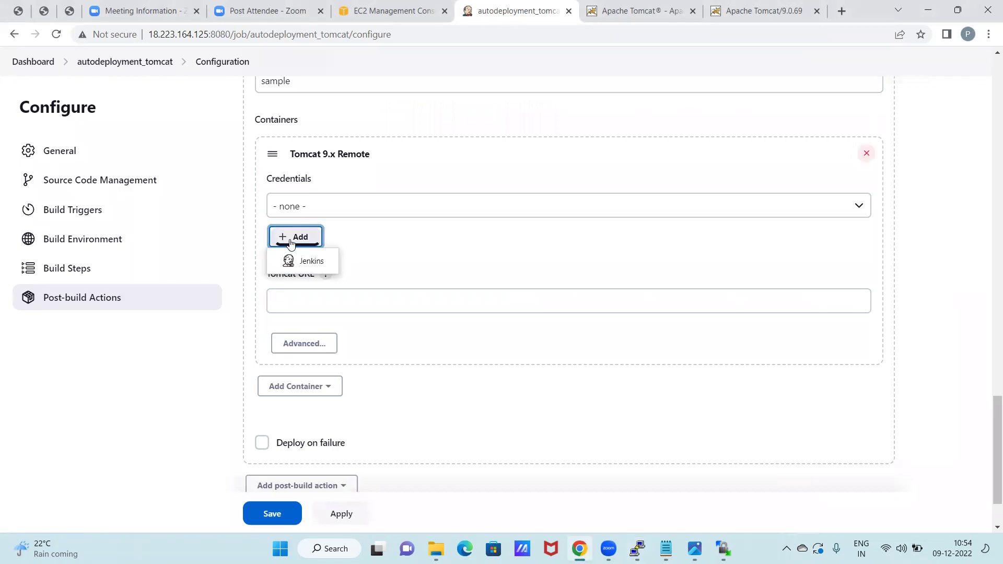
left_click(306, 266)
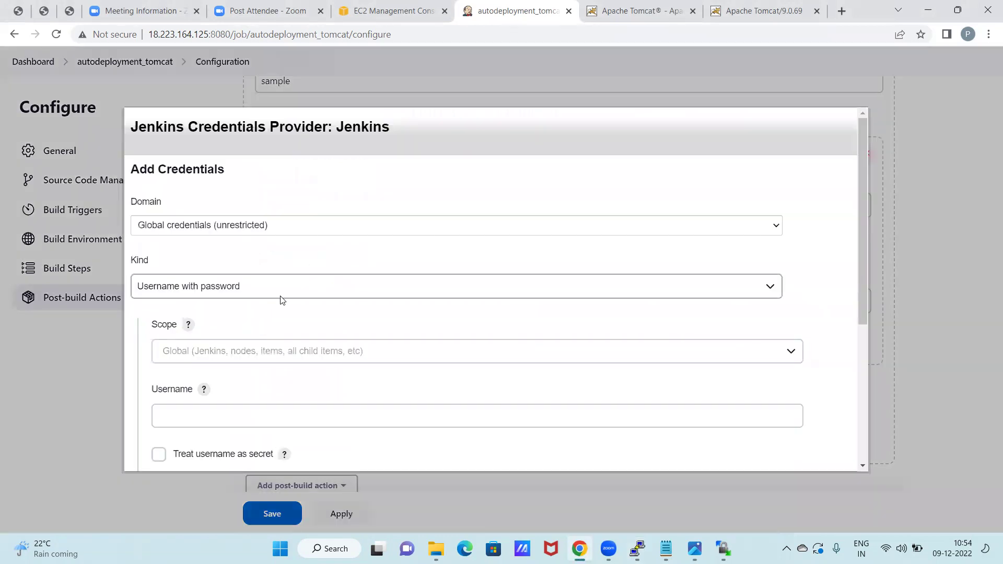
scroll(247, 356, "down", 3)
left_click(221, 260)
type("deployer")
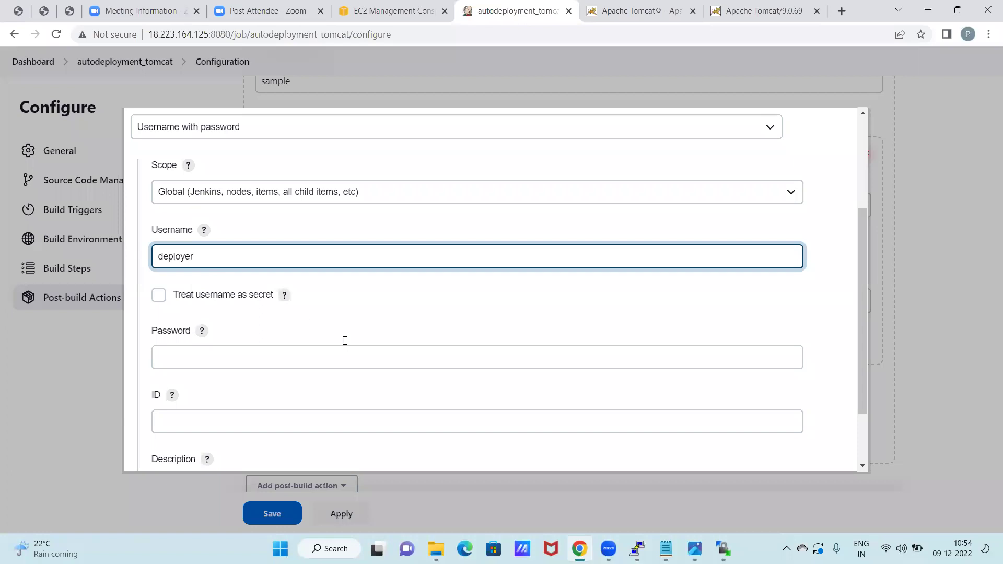
scroll(344, 341, "down", 2)
left_click(277, 280)
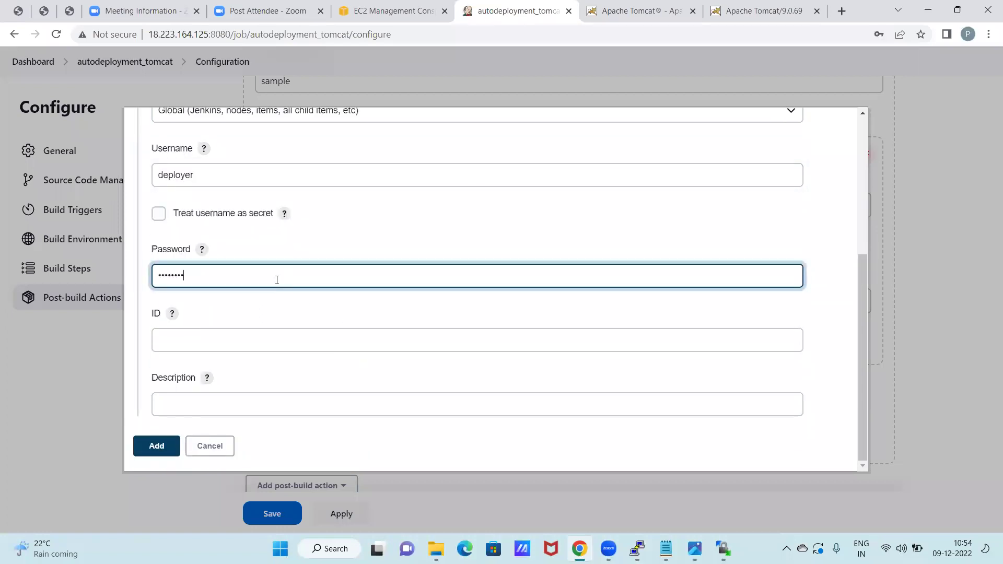
left_click(310, 410)
left_click(162, 448)
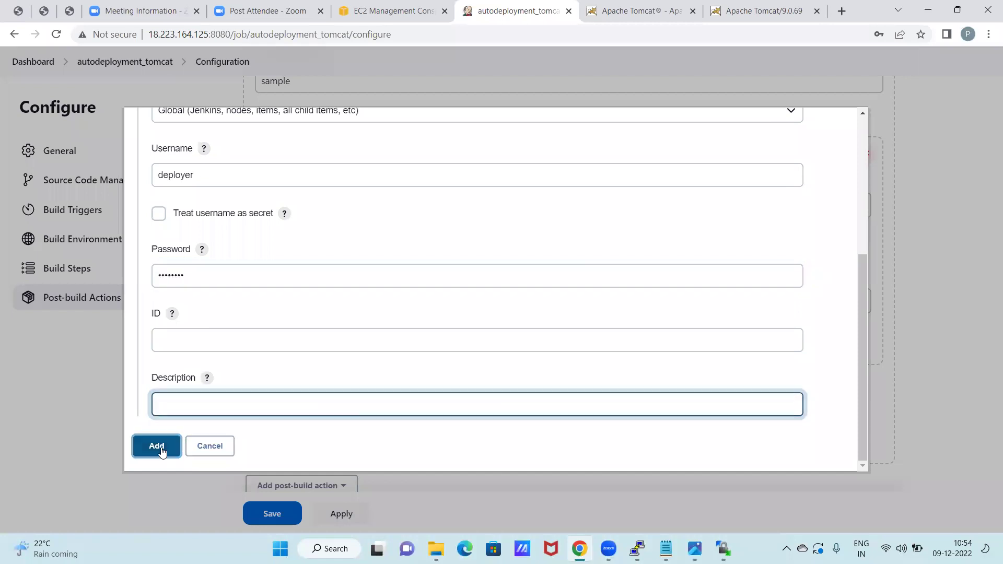
Step: Select the deployer credential for the Tomcat 9.x Remote container
left_click(446, 209)
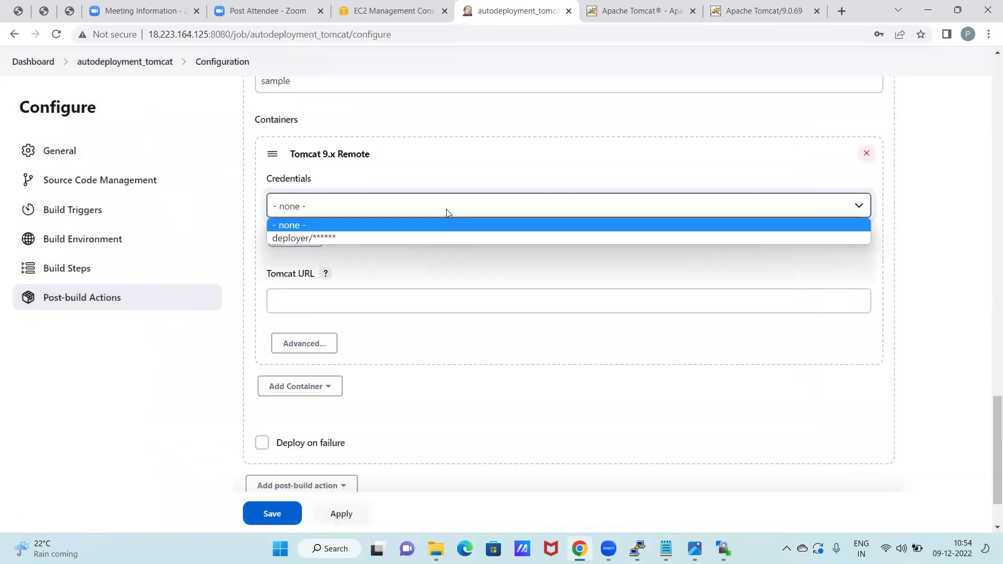
left_click(303, 239)
left_click(326, 300)
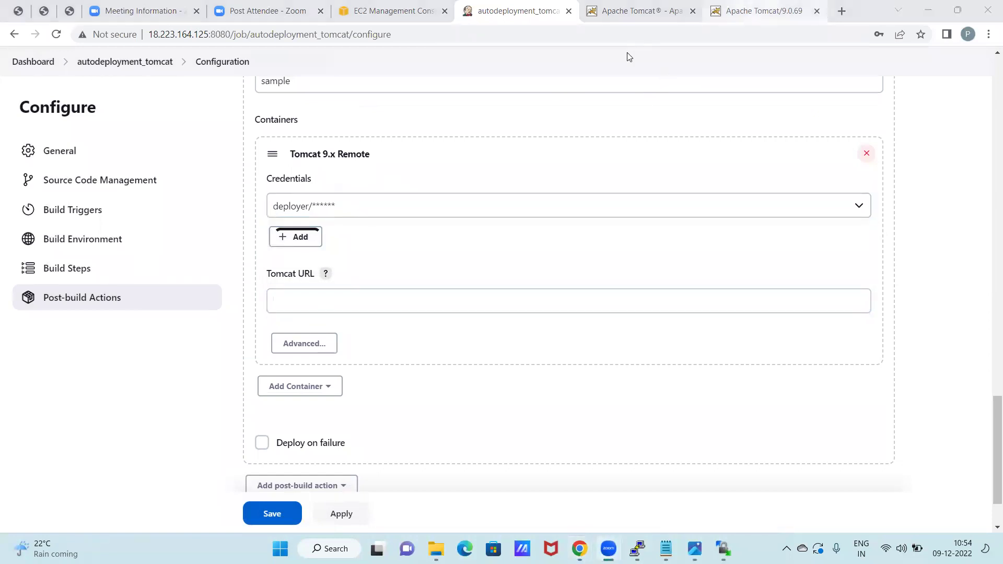
key("ctrl+9")
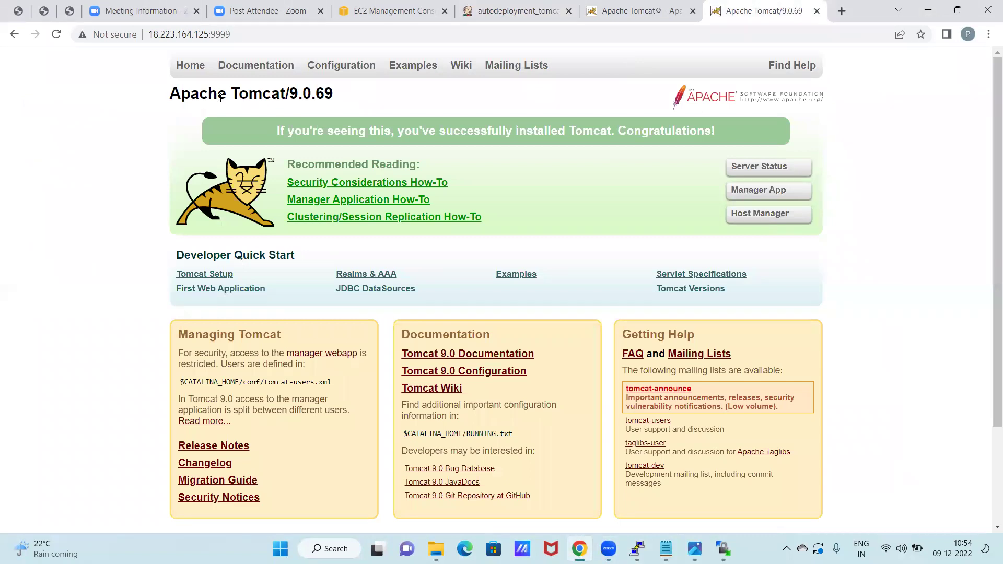
left_click(375, 27)
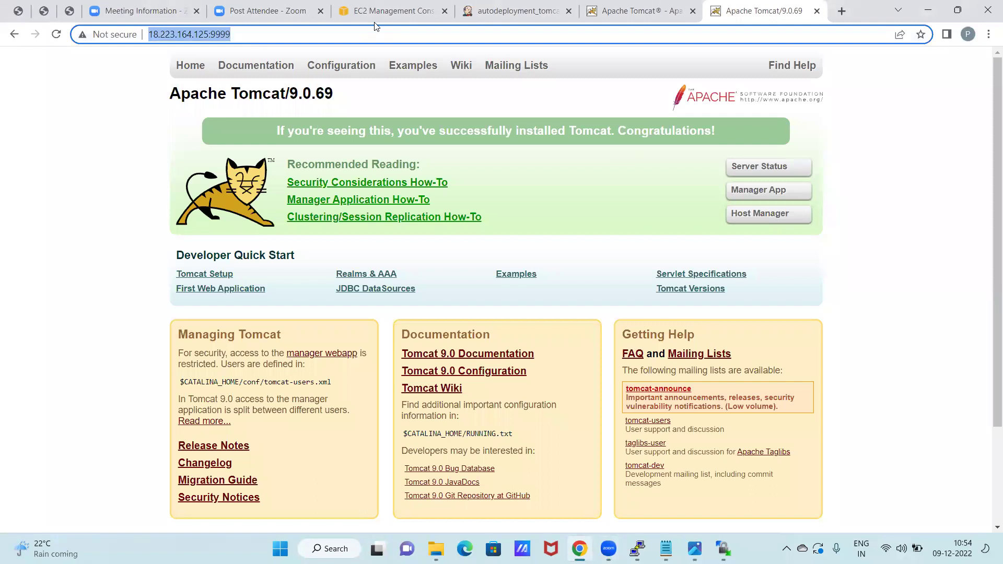
key("ctrl+c")
key("ctrl+7")
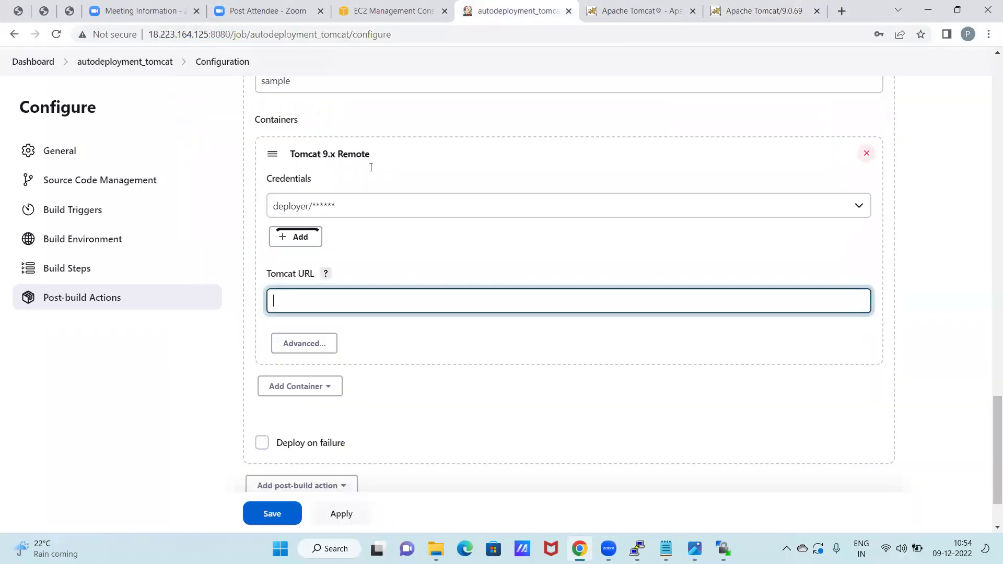
key("ctrl+v")
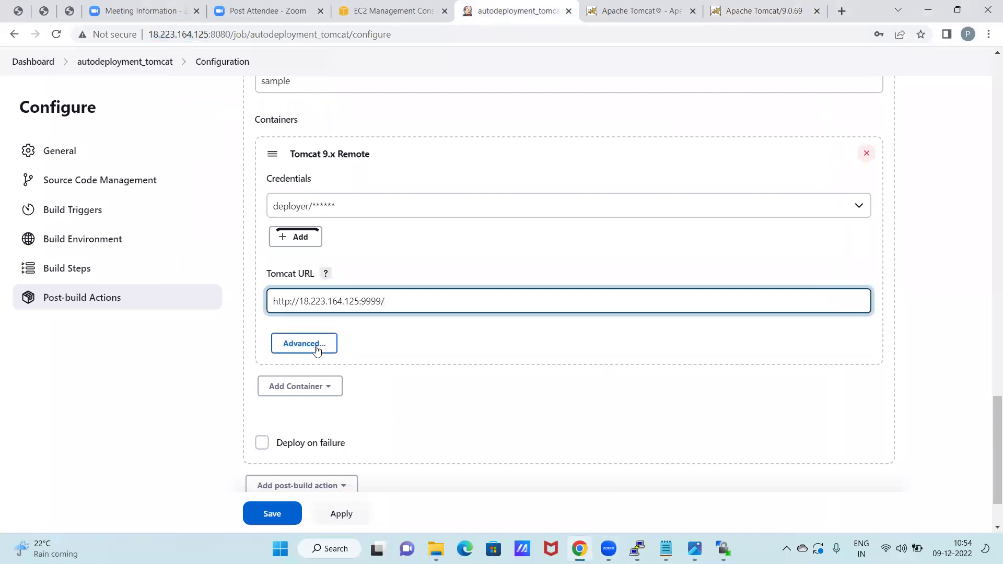
scroll(440, 387, "down", 2)
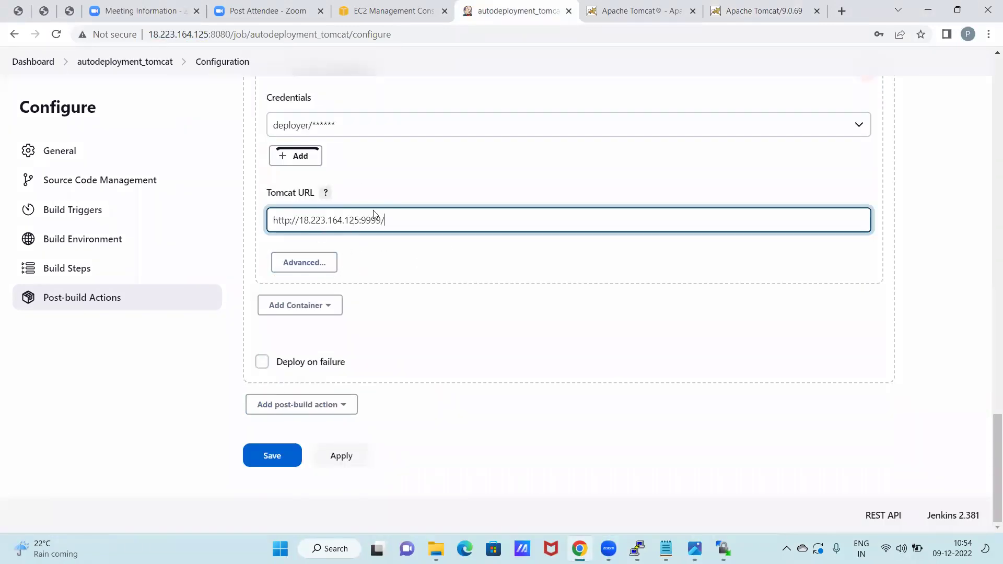
left_click(476, 269)
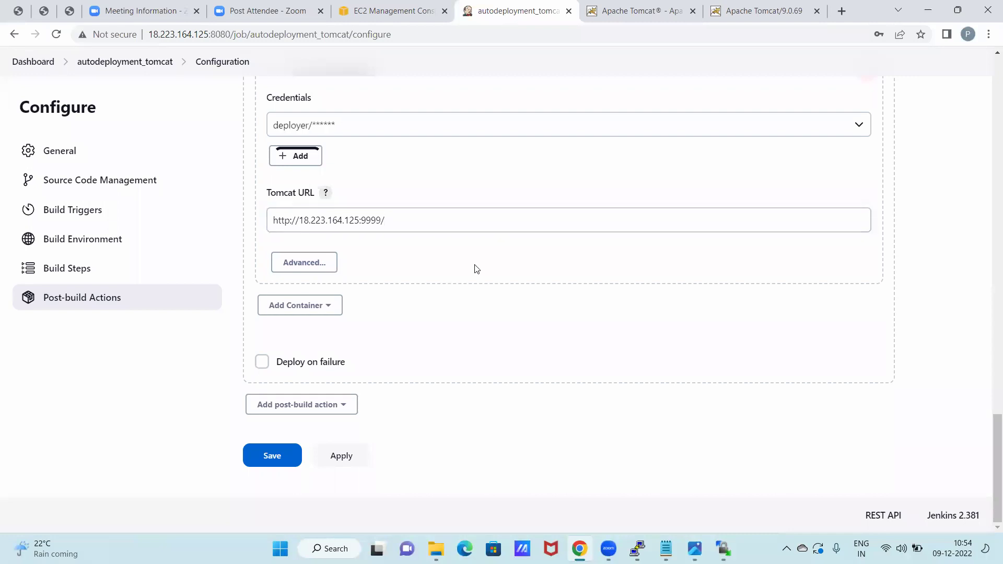
left_click(337, 460)
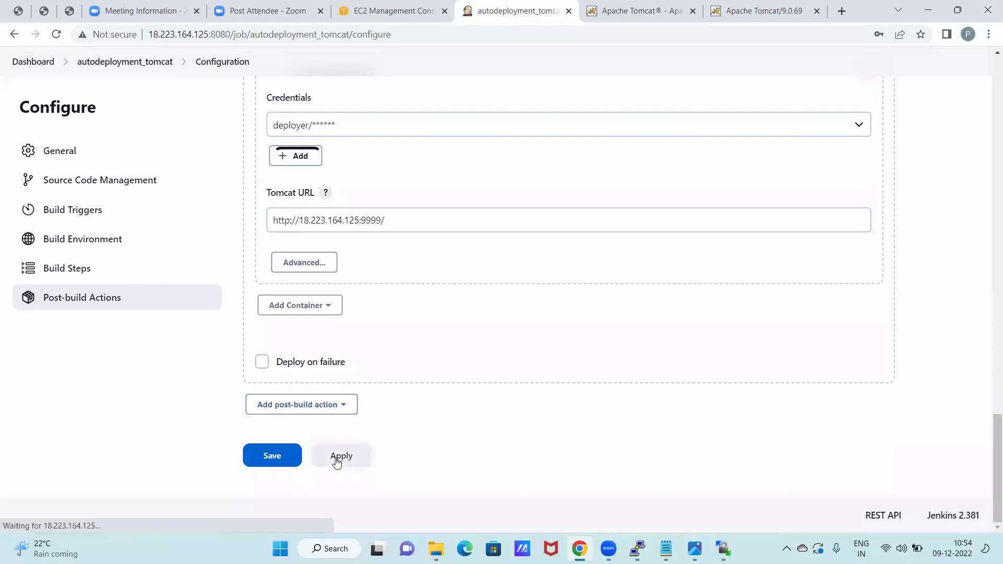
Step: Save the job, dismiss the browser password prompts, and run builds until #3 succeeds
left_click(282, 457)
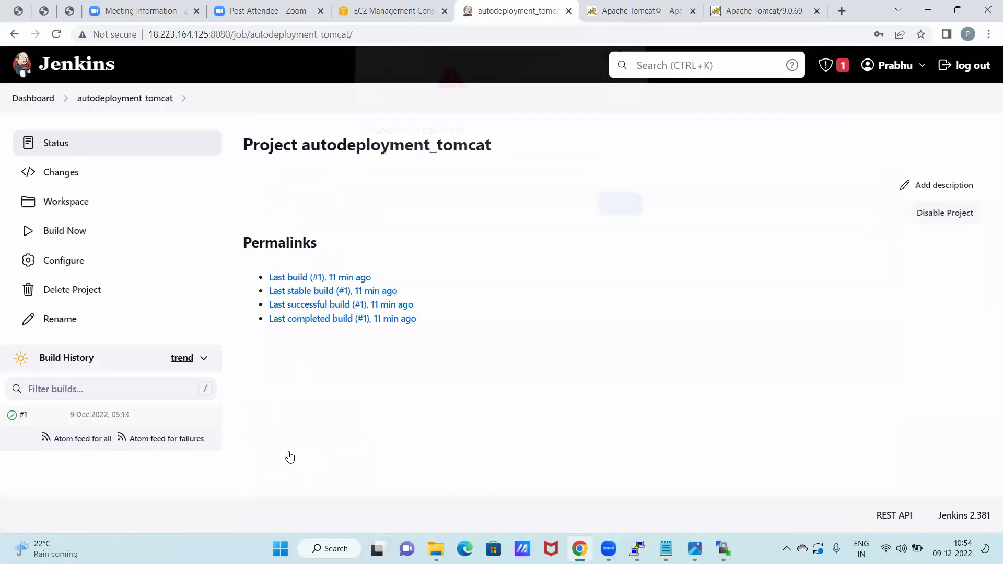
left_click(624, 208)
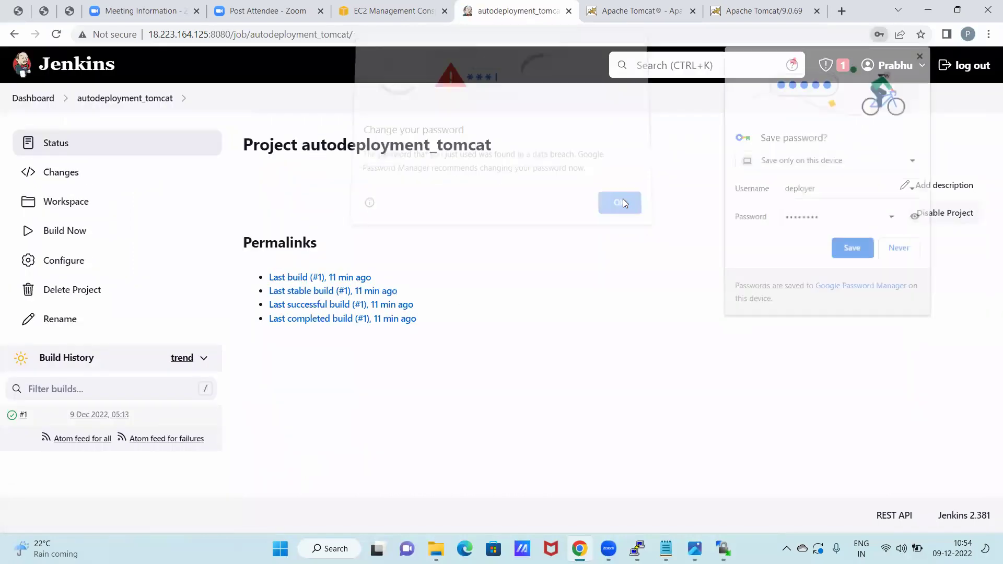
left_click(902, 251)
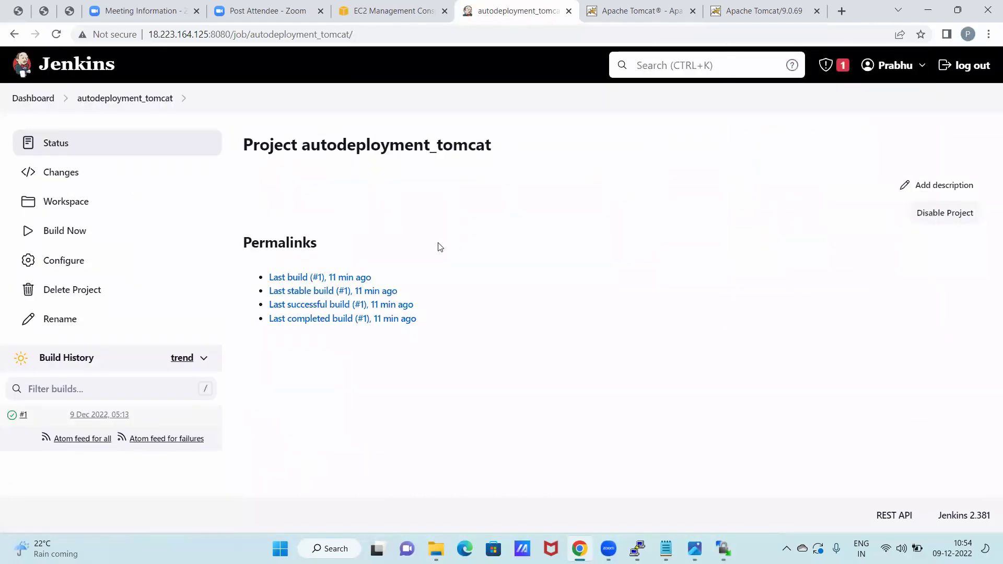
left_click(61, 240)
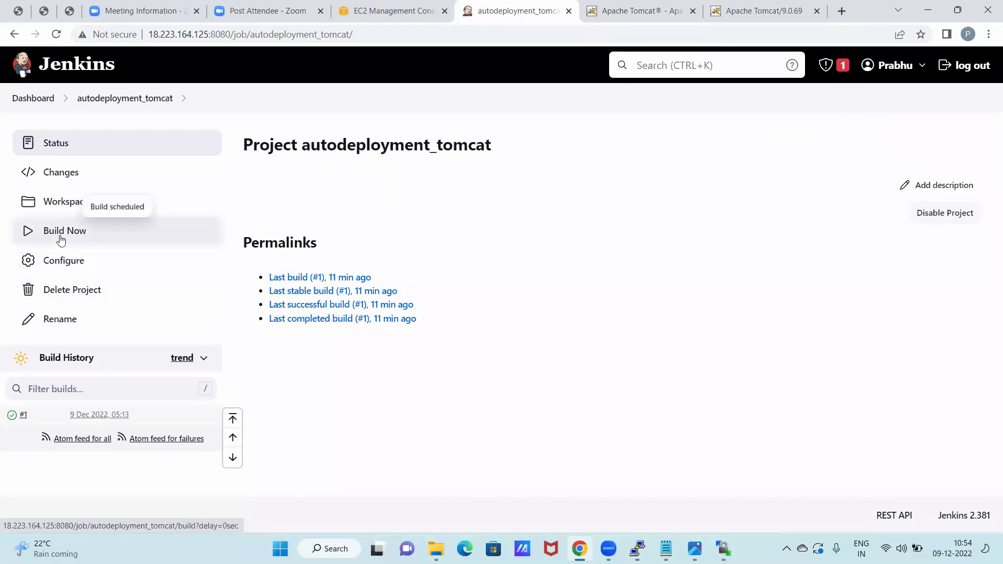
left_click(34, 100)
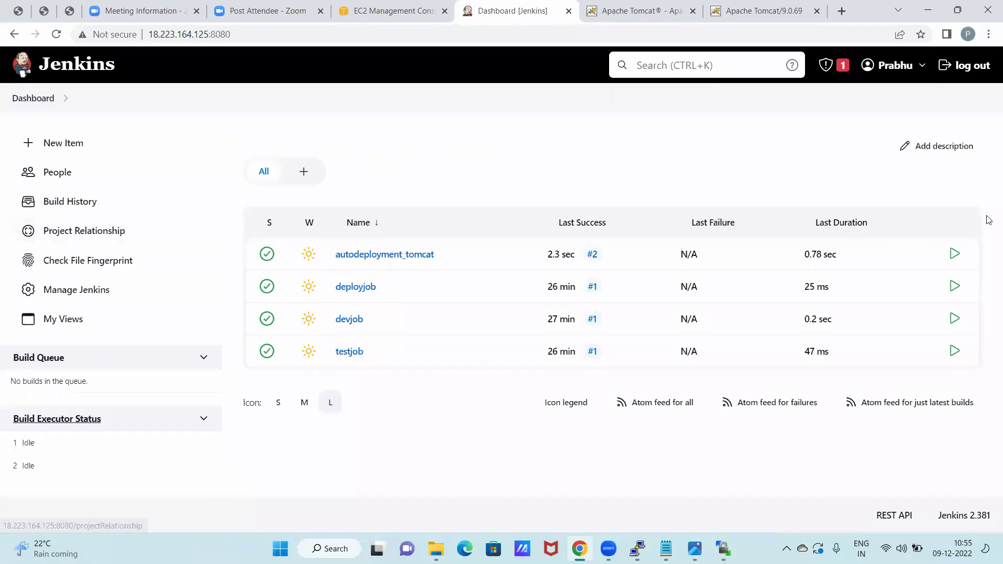
left_click(954, 254)
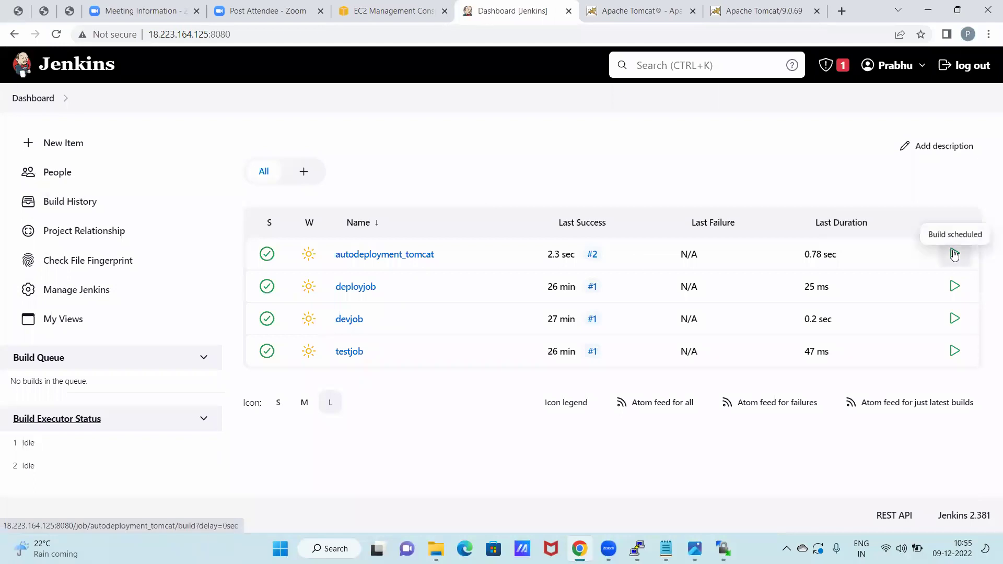
left_click(39, 99)
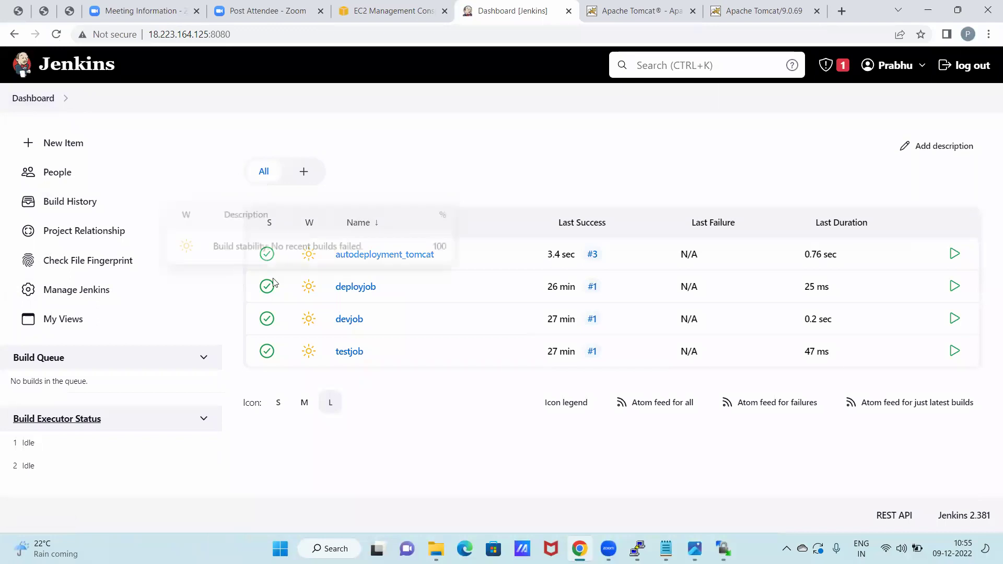
Step: Reload the Tomcat 9.0.69 welcome page at 18.223.164.125:9999
left_click(773, 9)
left_click(679, 28)
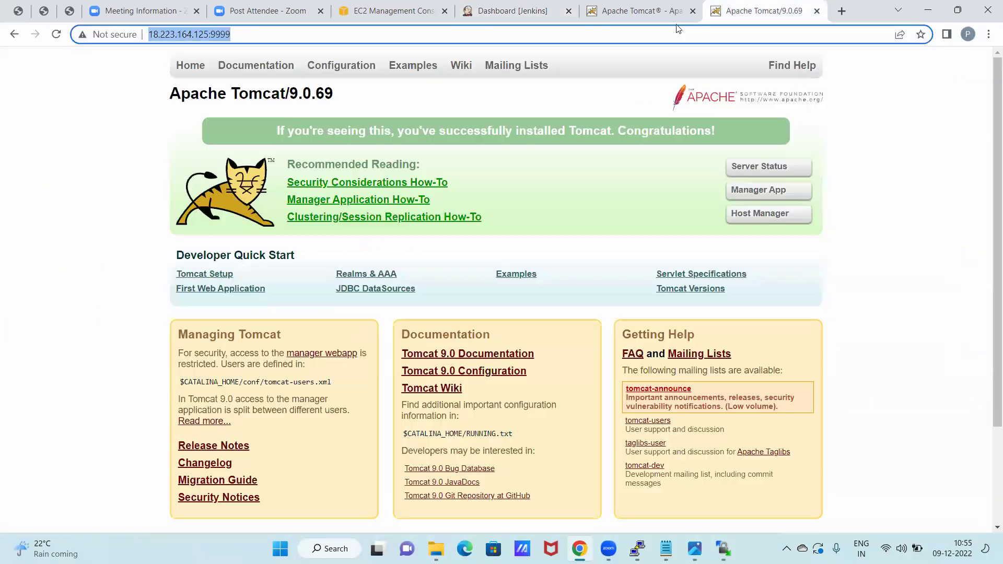
left_click(640, 28)
key("Return")
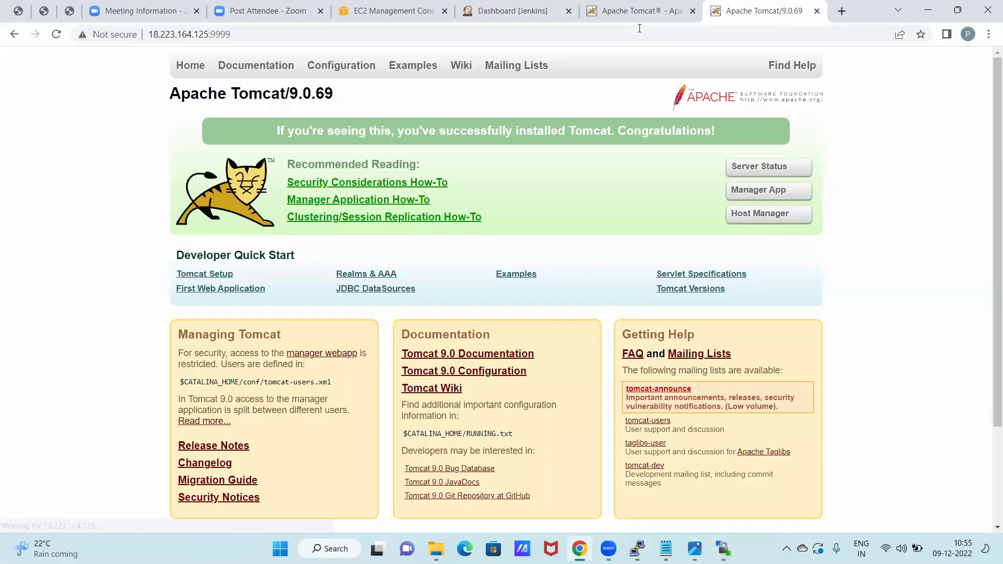
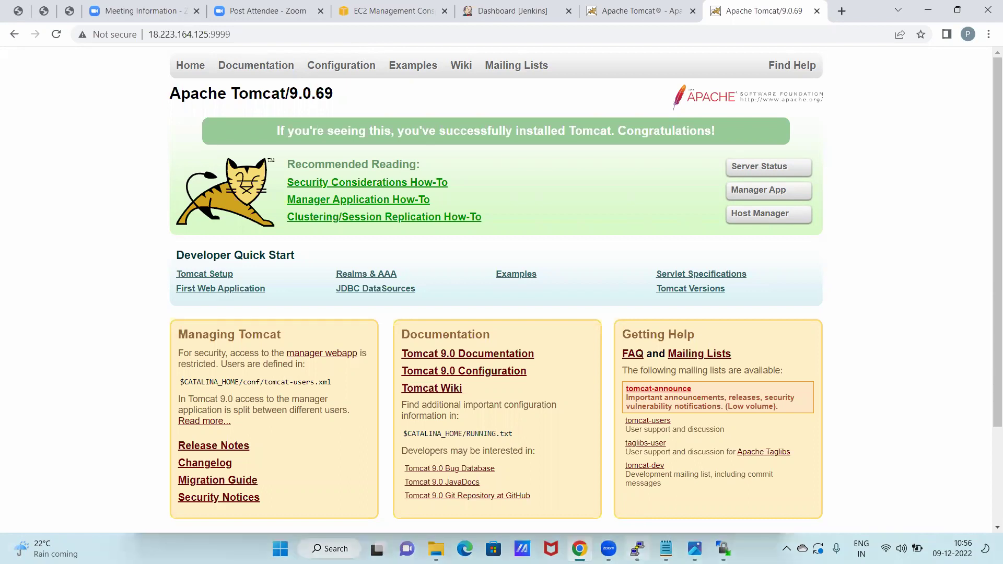
Step: Restart Tomcat from its bin folder with shutdown.sh and startup.sh, then return to Chrome
left_click(636, 548)
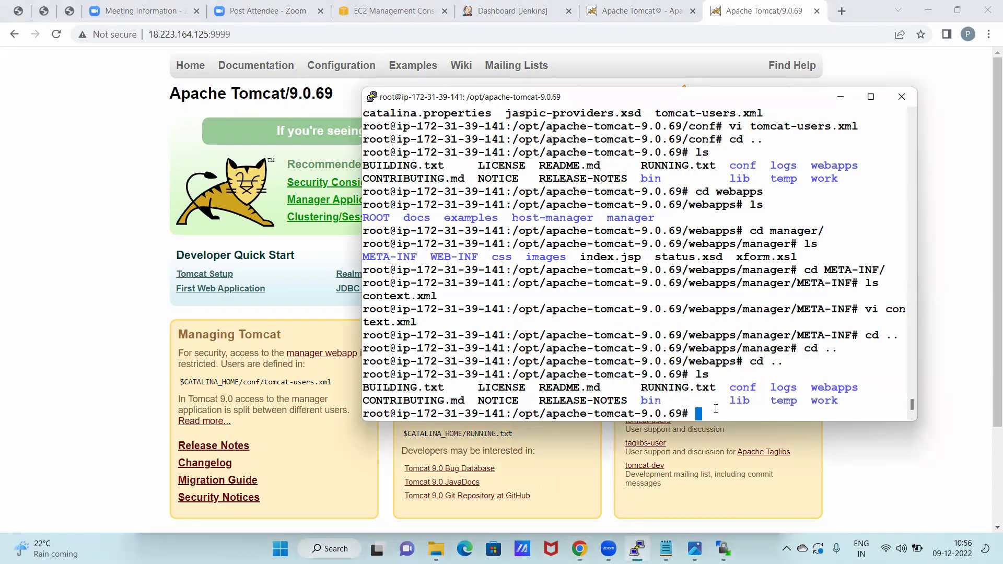
type("cd bin/")
key("Return")
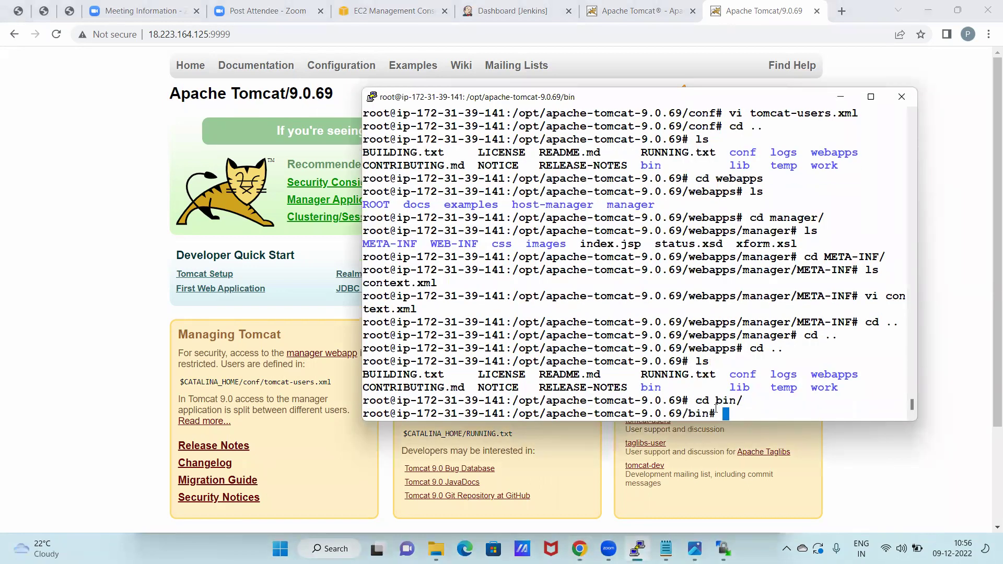
type("./shutdown.sh")
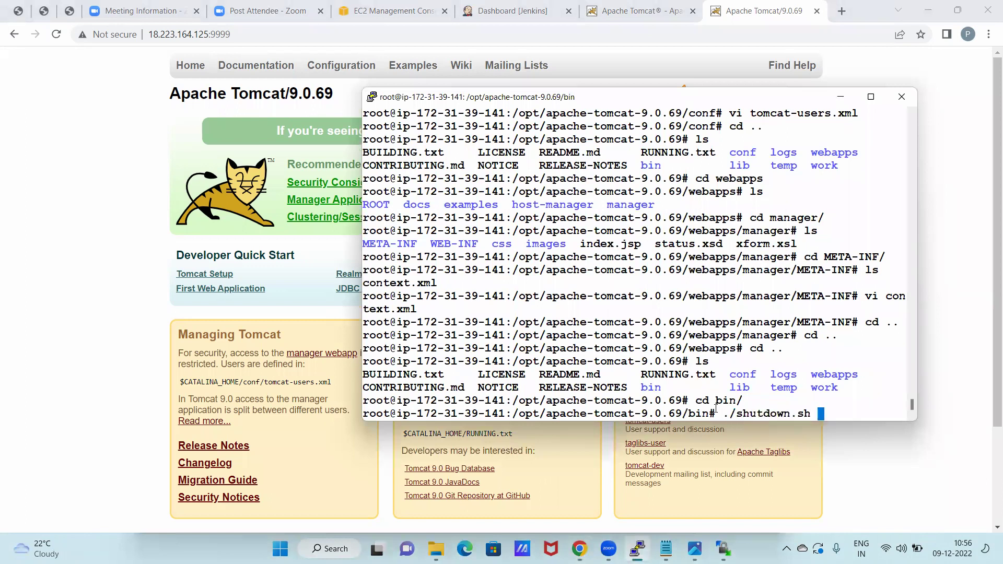
key("Return")
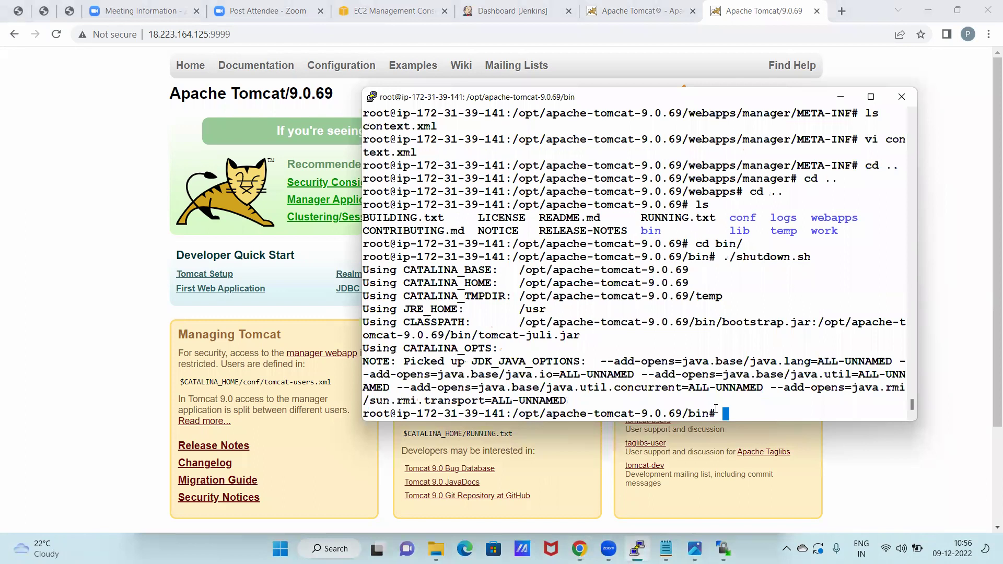
type("./start")
key("Tab")
key("Return")
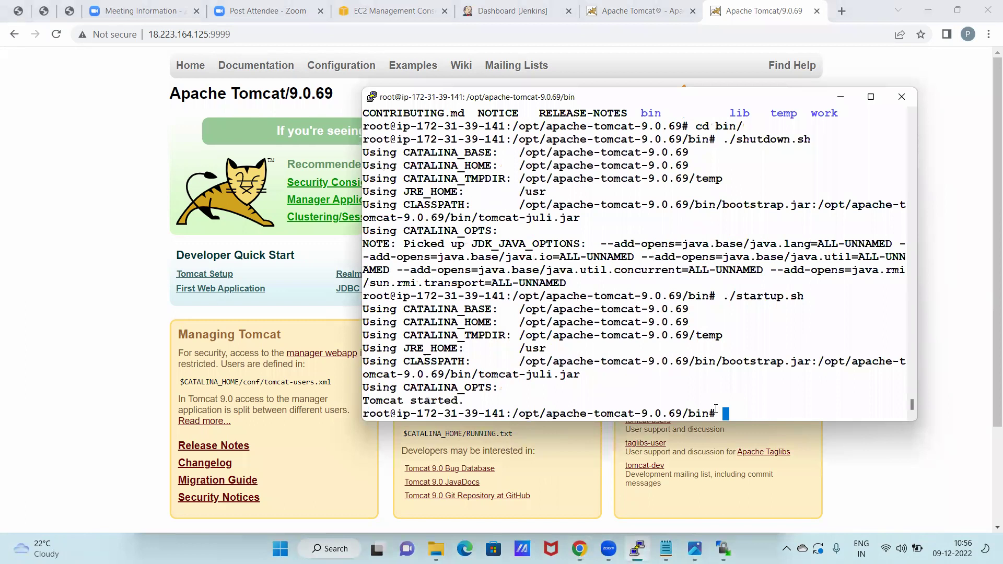
key("alt+Tab")
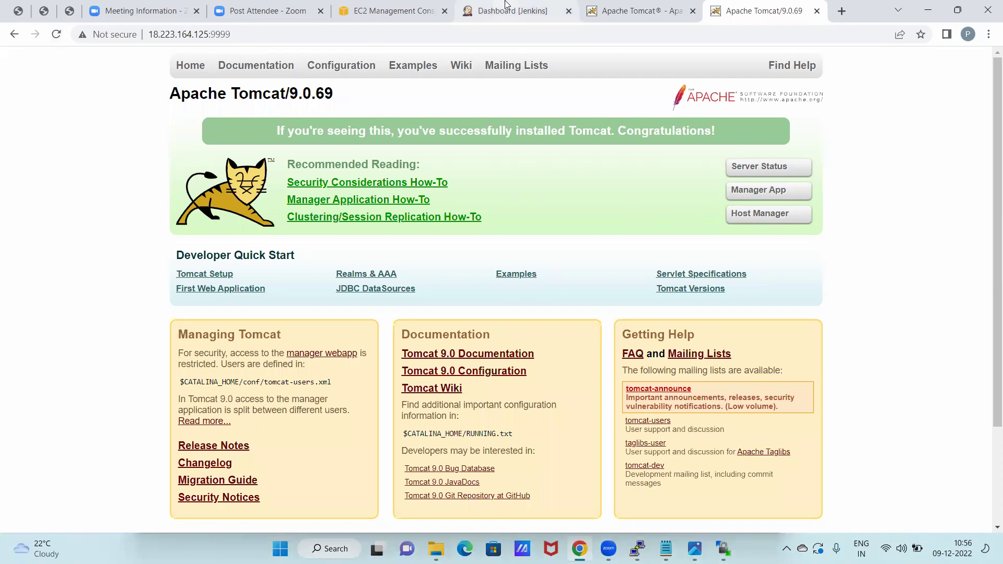
left_click(56, 34)
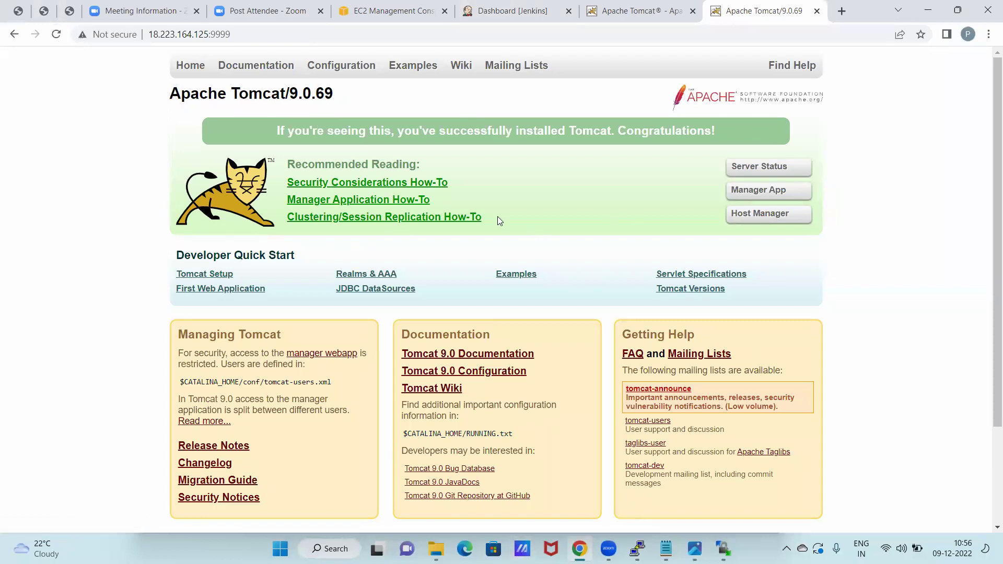
scroll(789, 291, "down", 2)
scroll(789, 290, "up", 2)
scroll(788, 290, "down", 3)
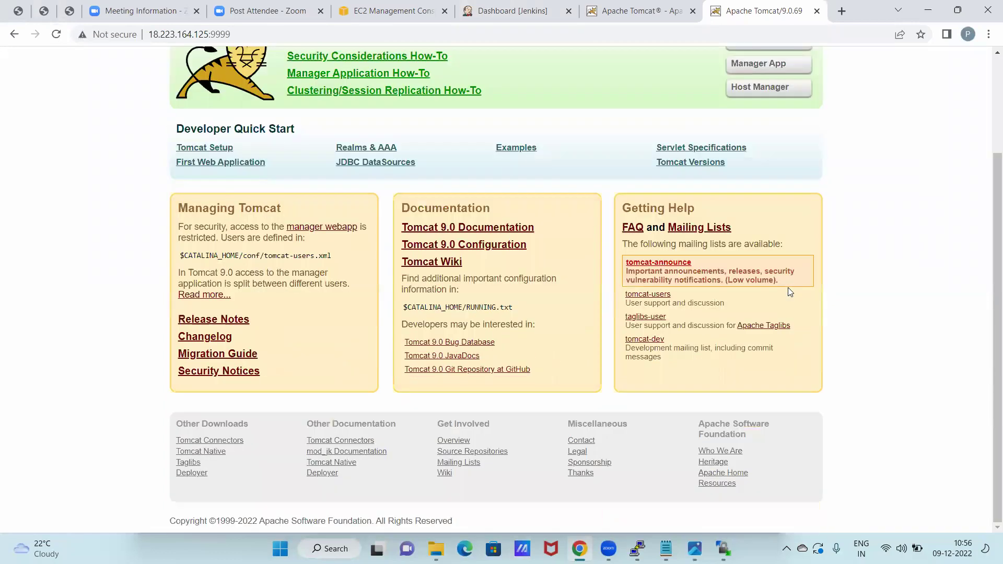
scroll(789, 291, "up", 3)
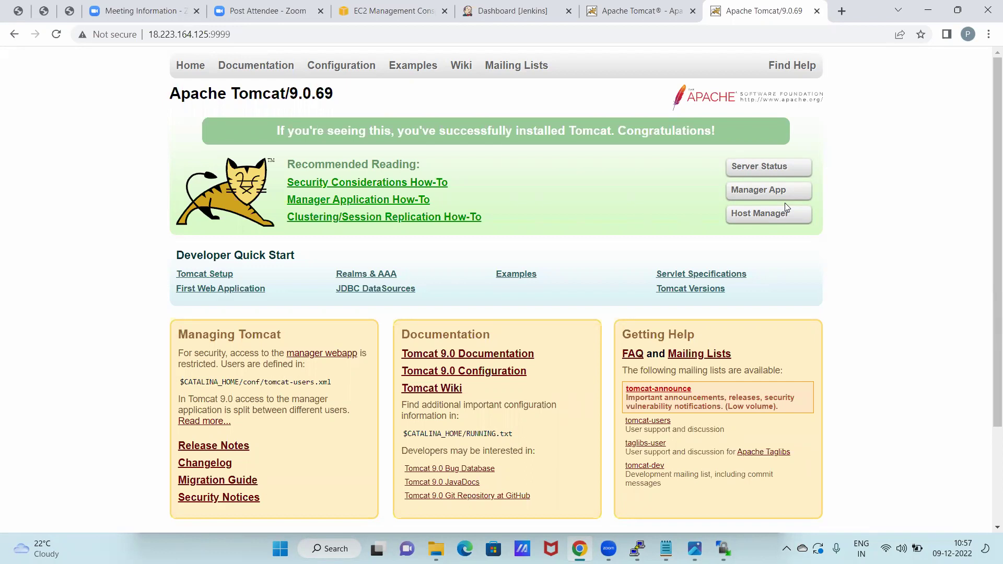
Step: Run autodeployment_tomcat build #4 from the Jenkins dashboard, then go back to the Tomcat tab
left_click(526, 7)
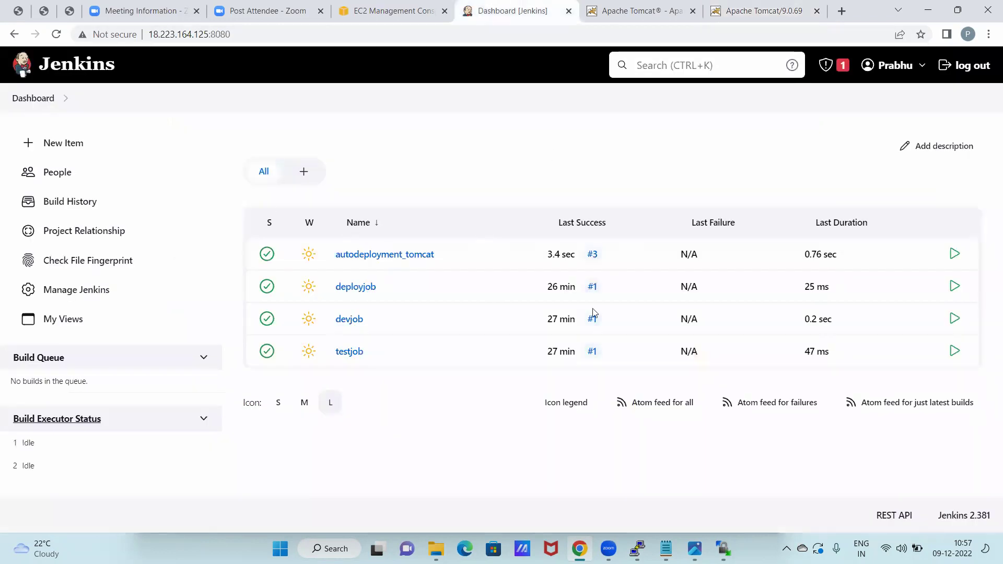
mouse_move(308, 267)
left_click(953, 258)
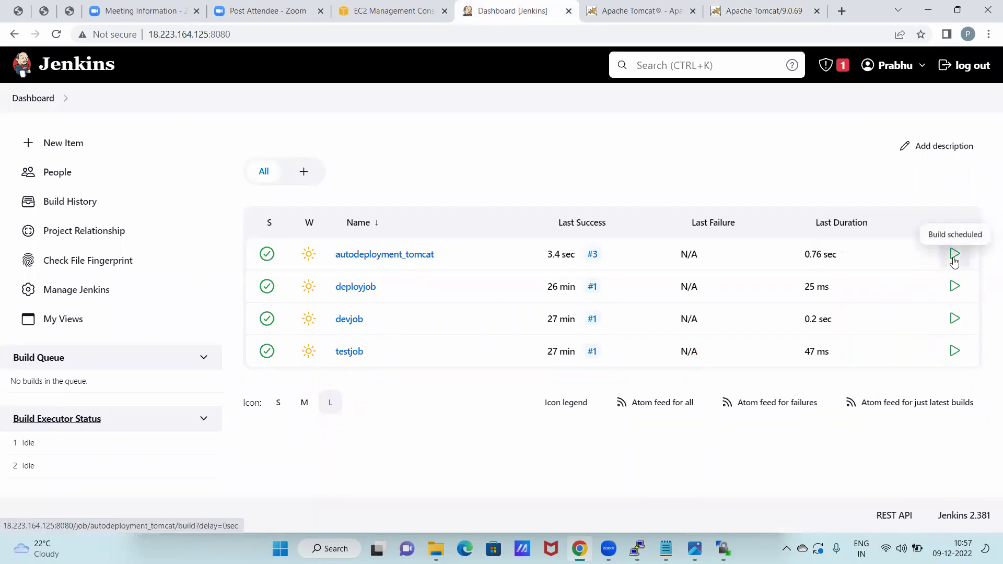
left_click(38, 100)
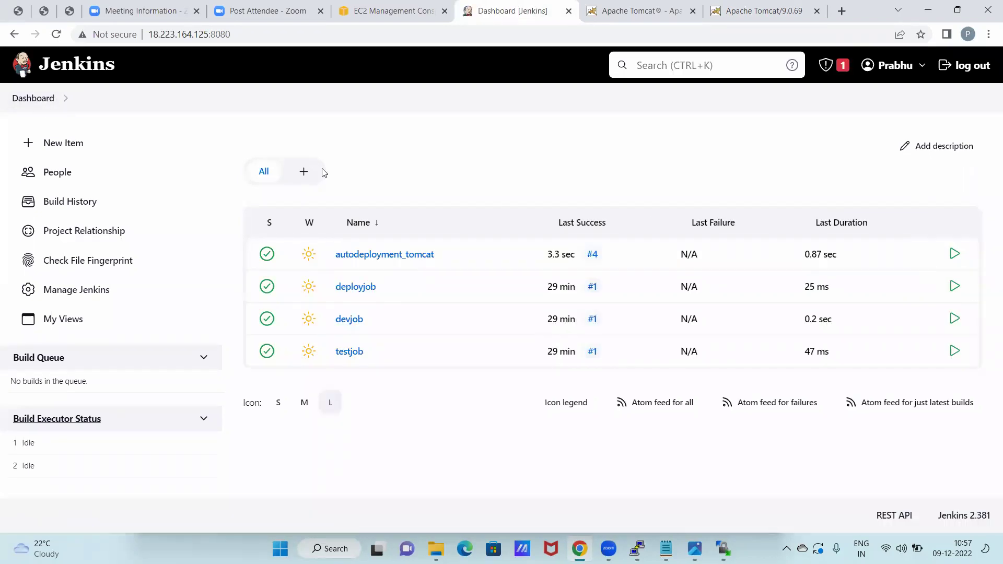
left_click(760, 11)
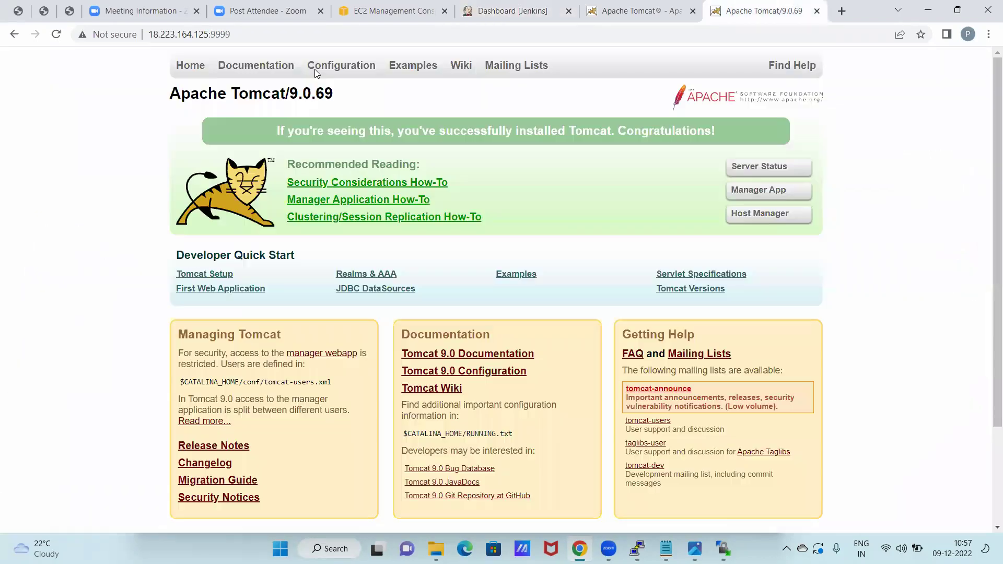
left_click(57, 35)
left_click(157, 34)
key("Home")
left_click(259, 36)
left_click(260, 36)
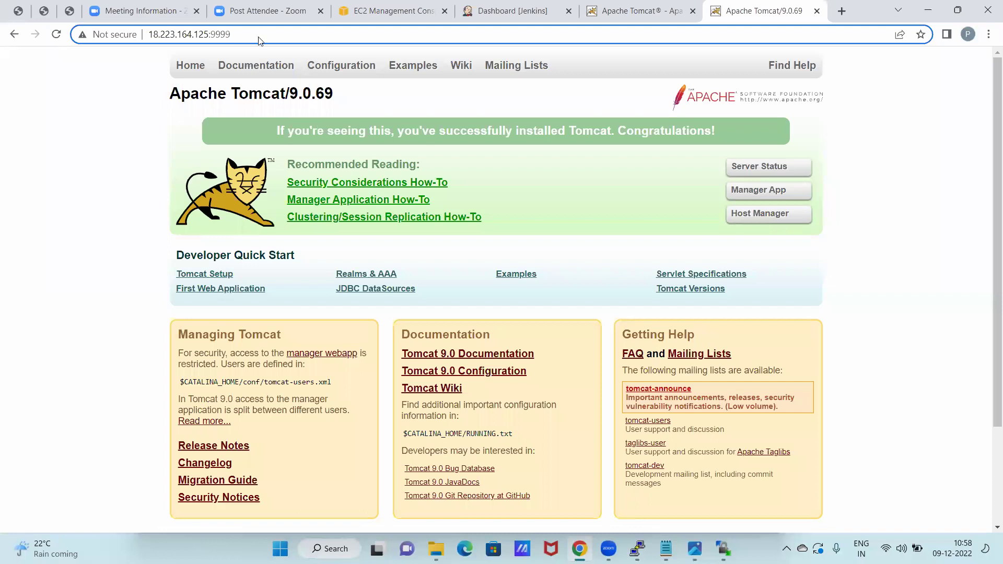
Step: Load the Sample 'Hello, World' app at /sample on port 9999, finishing on the Jenkins dashboard tab
type("/sample")
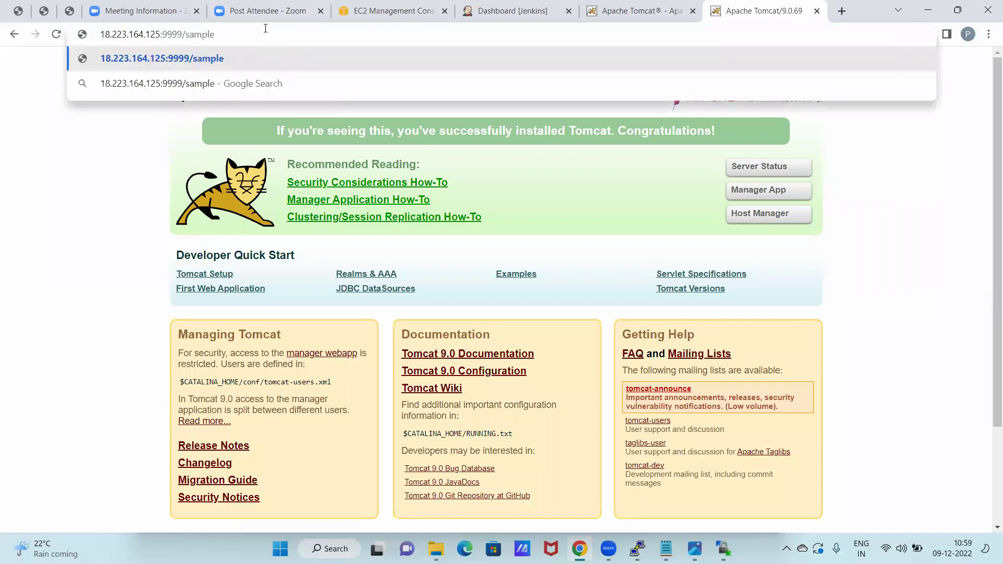
key("Return")
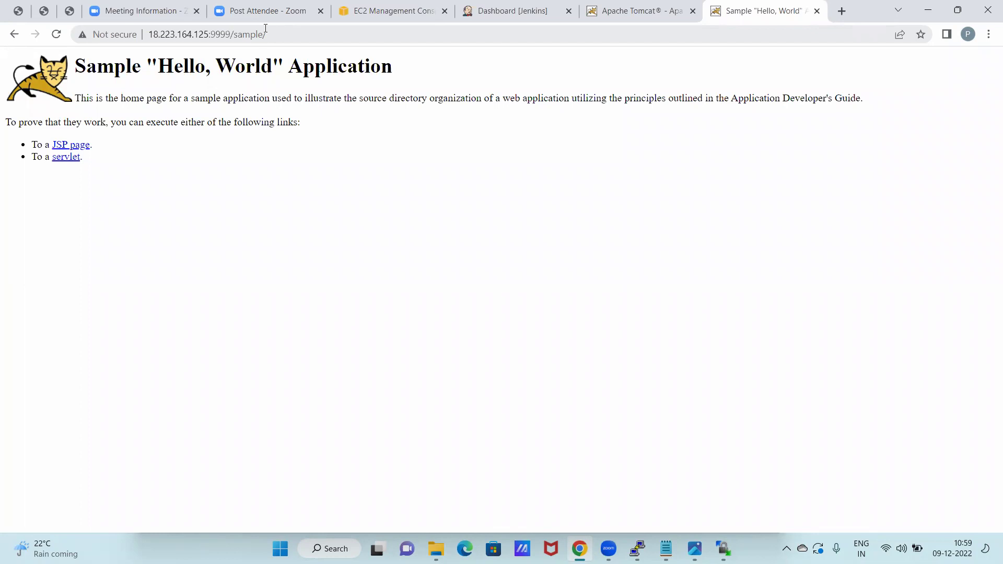
left_click(624, 10)
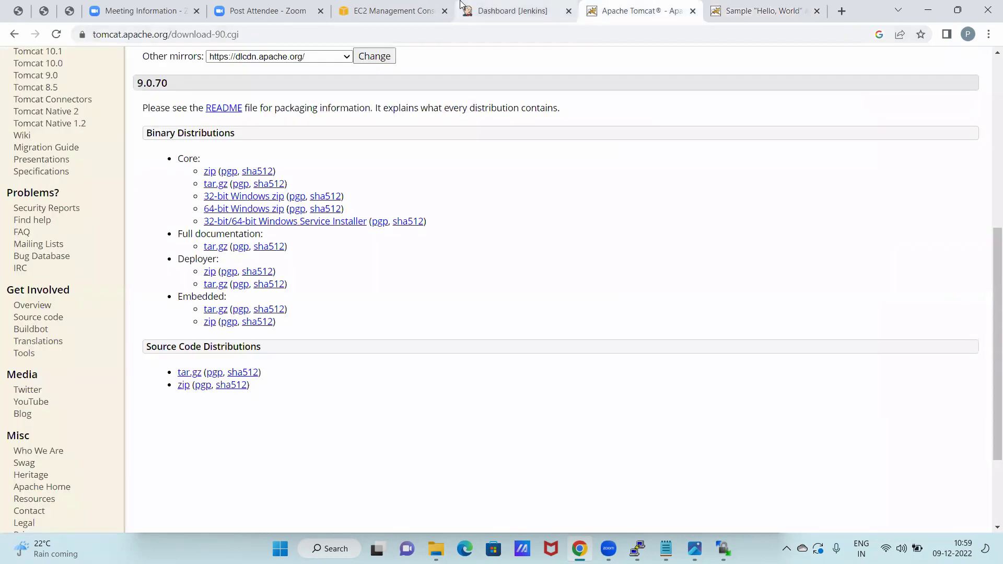
left_click(461, 7)
left_click(616, 7)
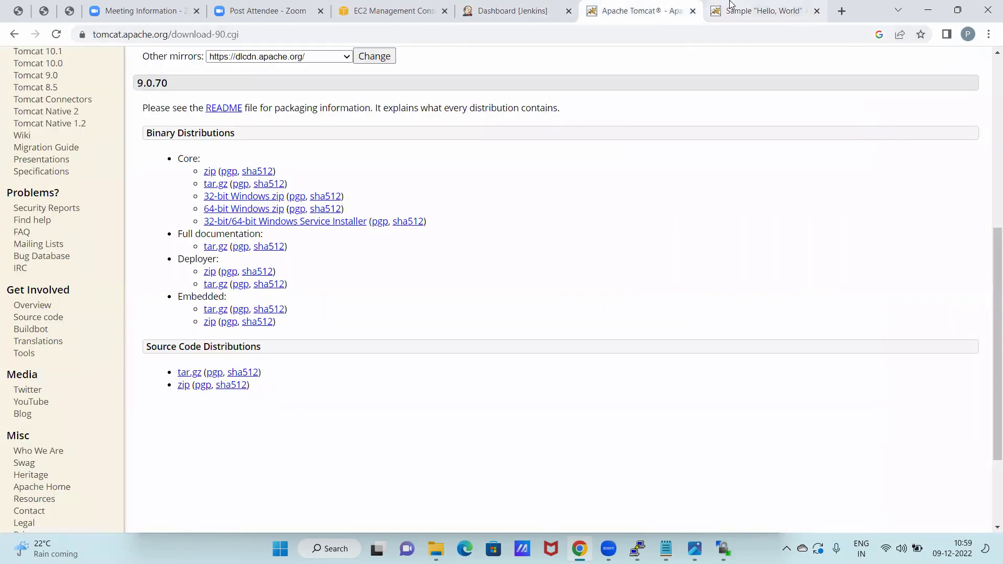
left_click(729, 4)
left_click(679, 4)
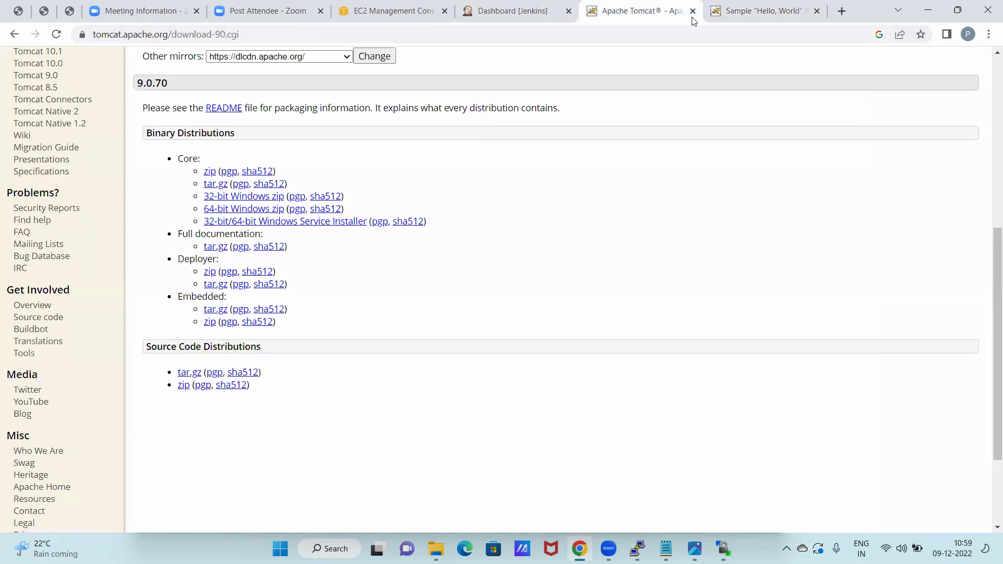
left_click(477, 6)
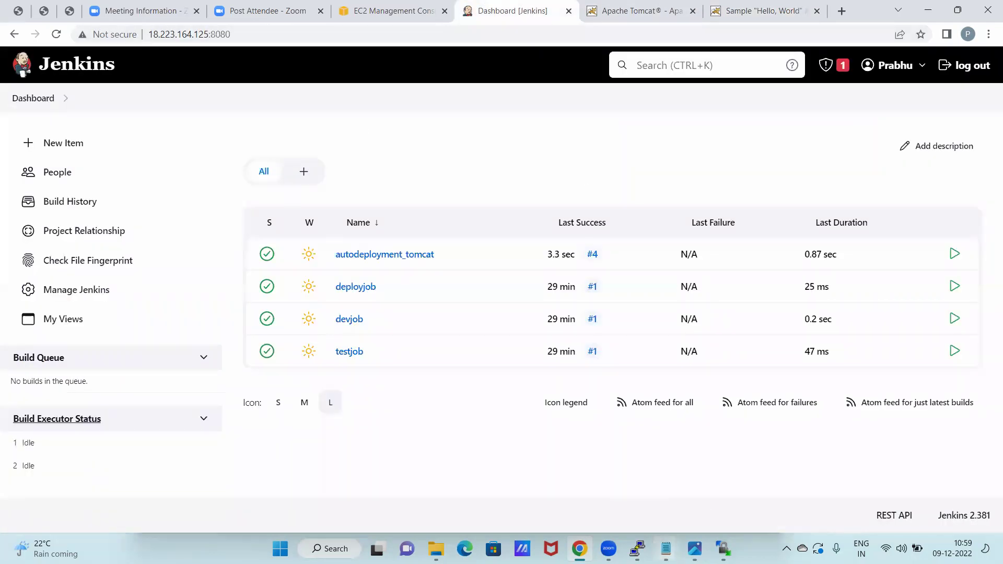
Step: Bring the 'day 3 jenkins' Notepad notes forward and scroll to their top
left_click(666, 548)
left_click(714, 505)
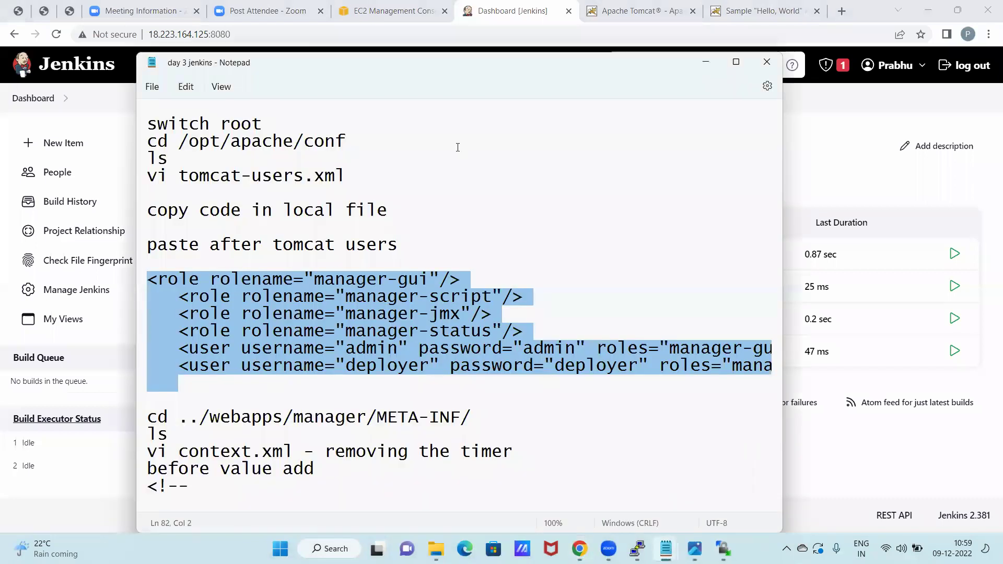
scroll(457, 147, "up", 20)
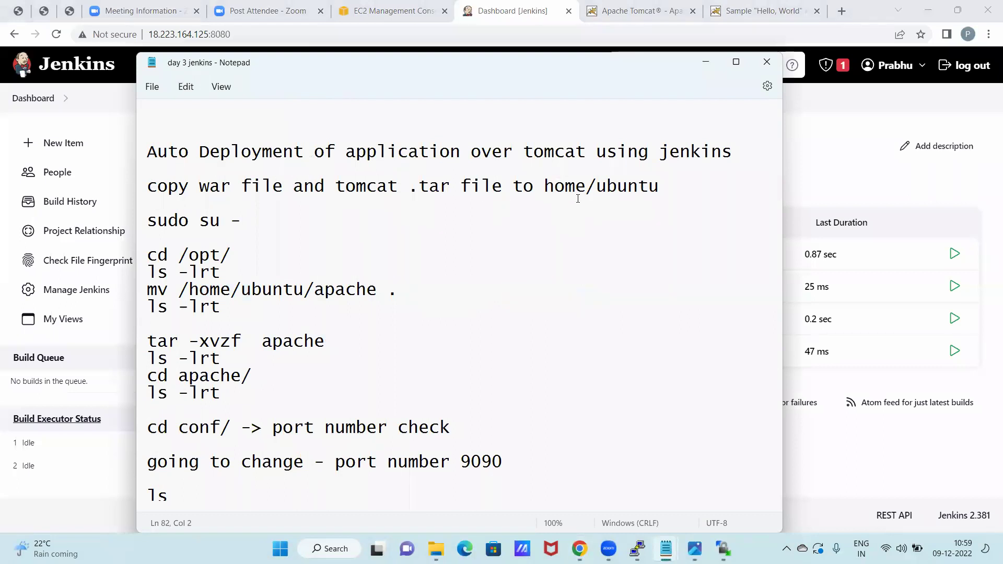
Step: Add the line 'using winscp application' below the home/ubuntu line and save the notes
left_click(685, 190)
key("Return")
key("Return")
type("using ")
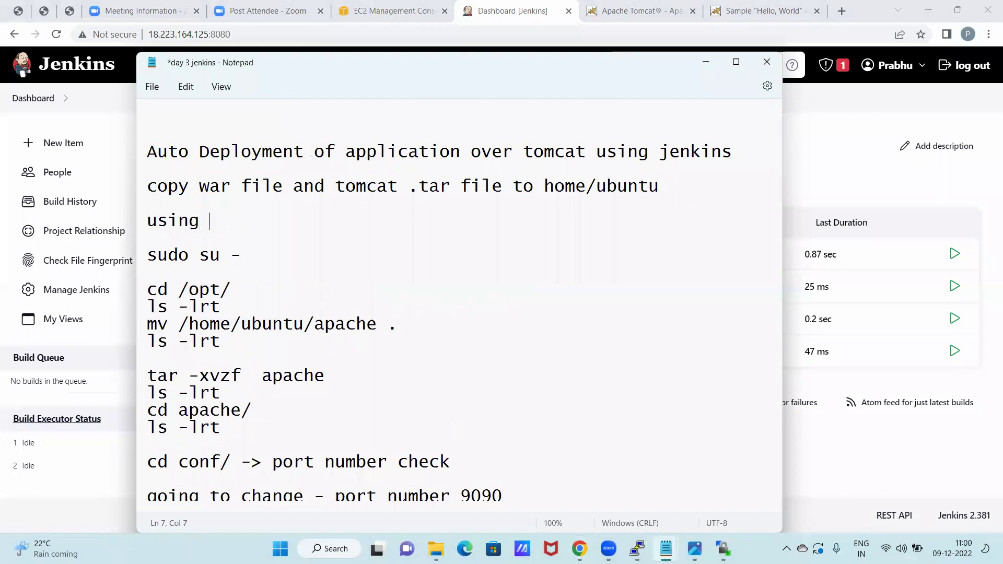
type("winscp appli")
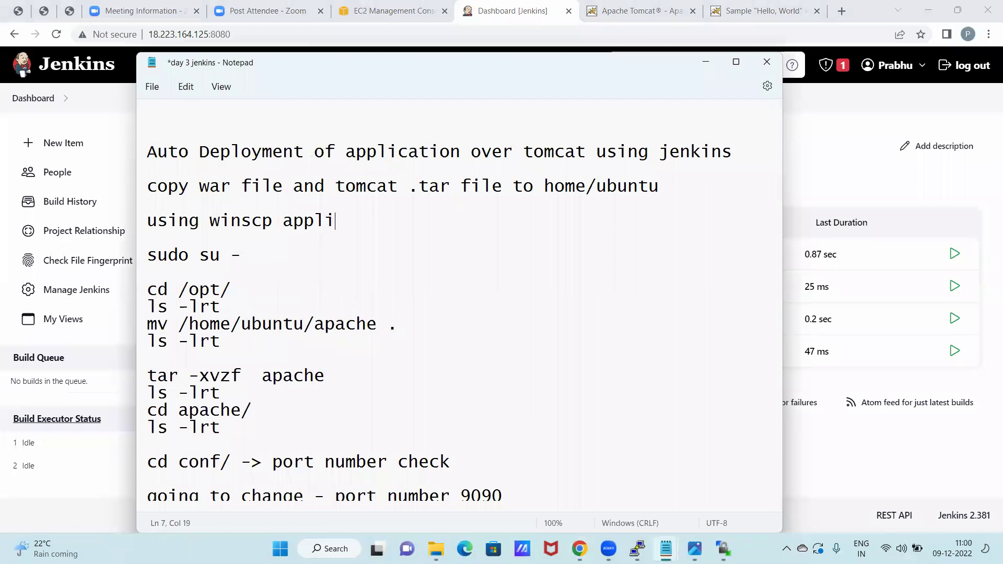
type("cation")
key("ctrl+s")
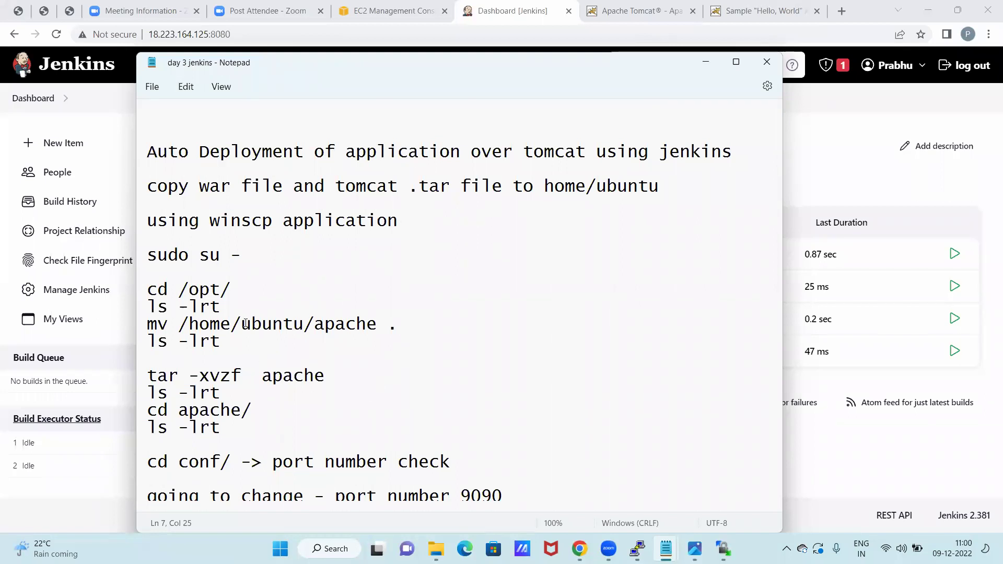
scroll(245, 324, "down", 3)
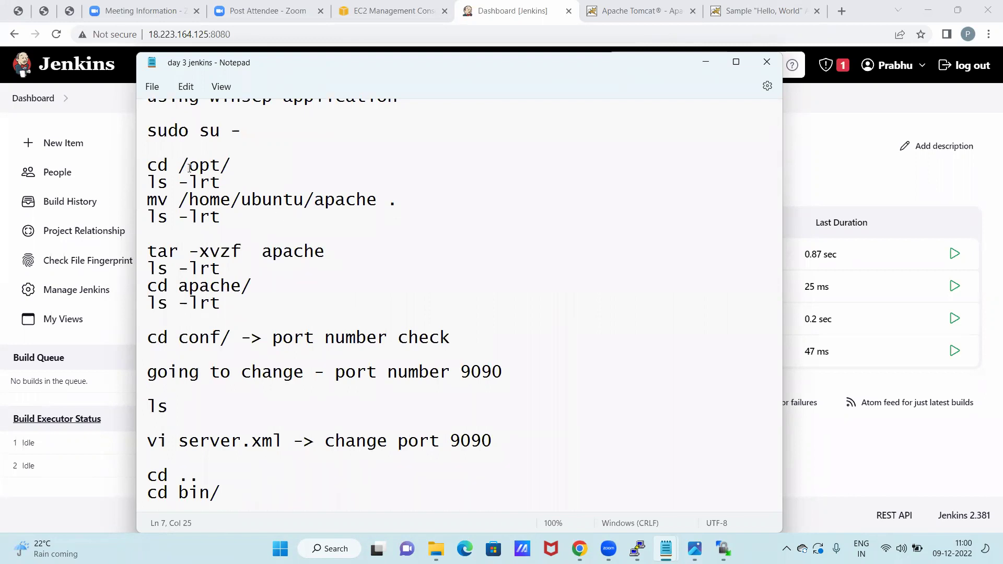
scroll(190, 167, "up", 1)
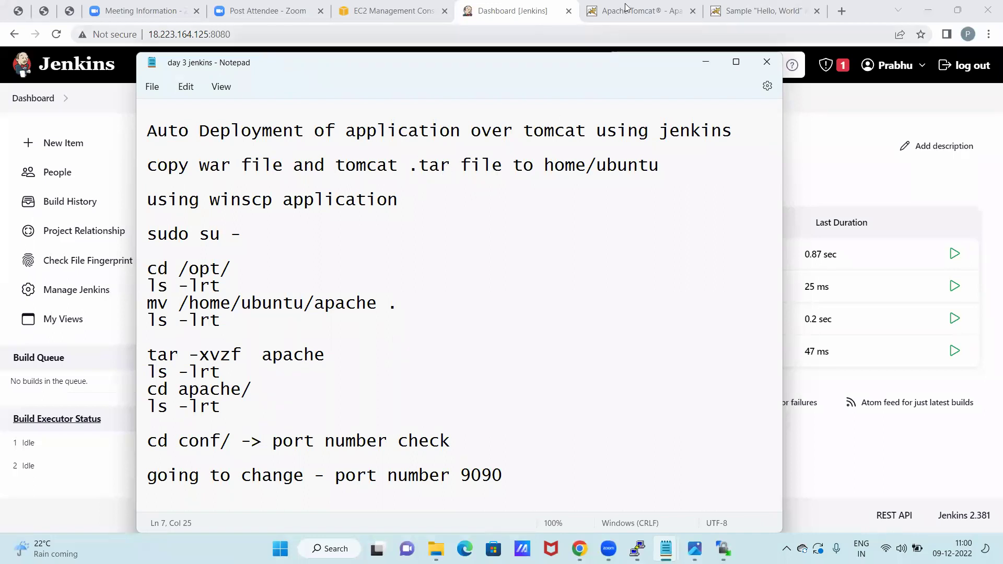
Step: View the Tomcat 9.0.70 download page in Chrome, then bring the notes back in front
left_click(700, 15)
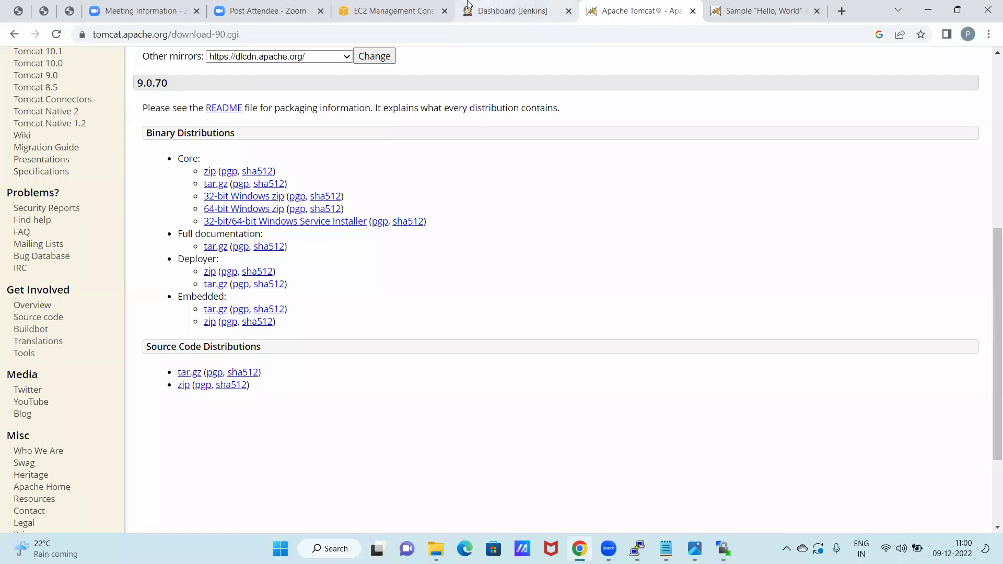
key("alt+Tab")
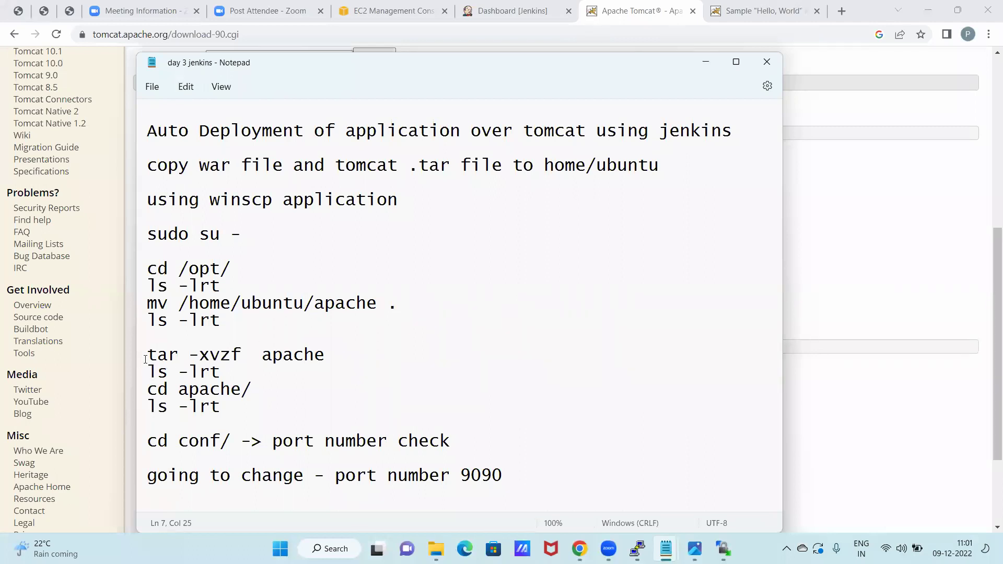
Step: Scroll through the notes, highlighting 'workspace', 'sample' and the DTC plugin name
scroll(322, 428, "down", 1)
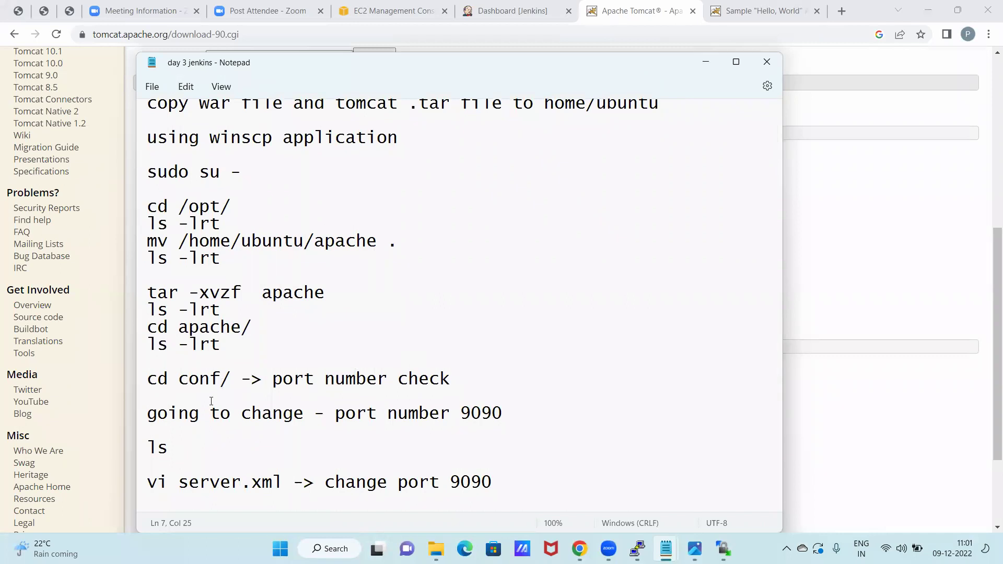
scroll(191, 402, "down", 2)
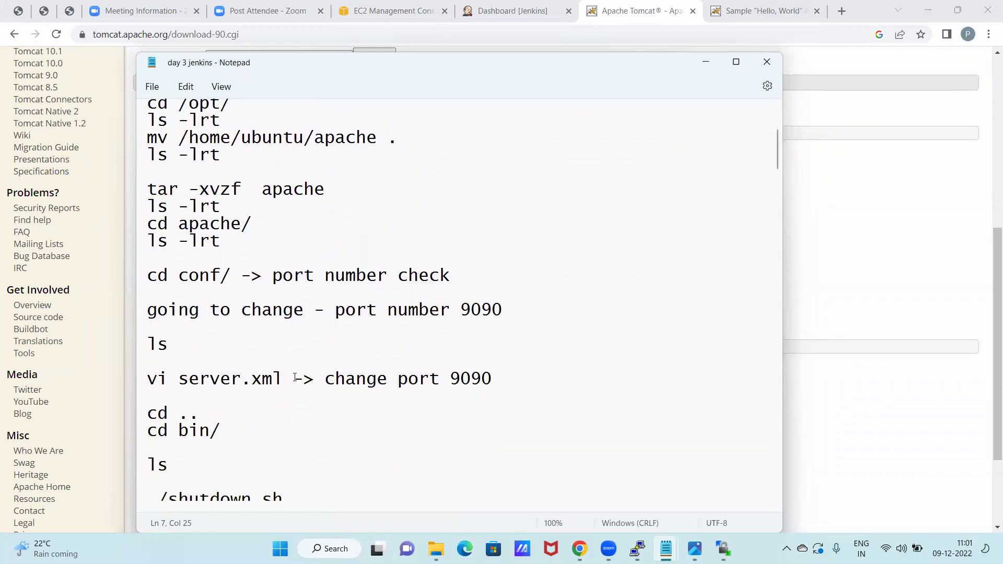
scroll(386, 377, "down", 1)
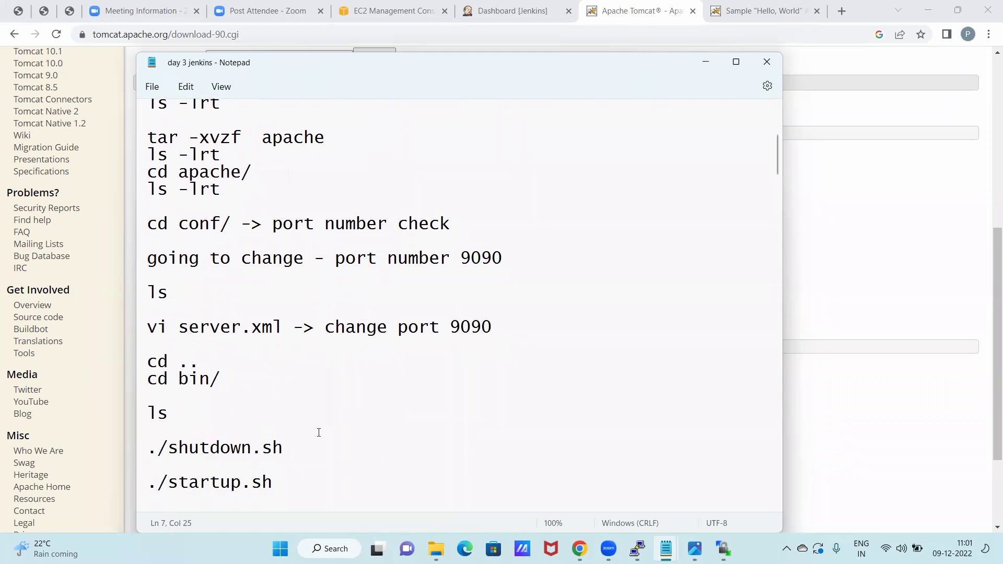
scroll(303, 488, "down", 6)
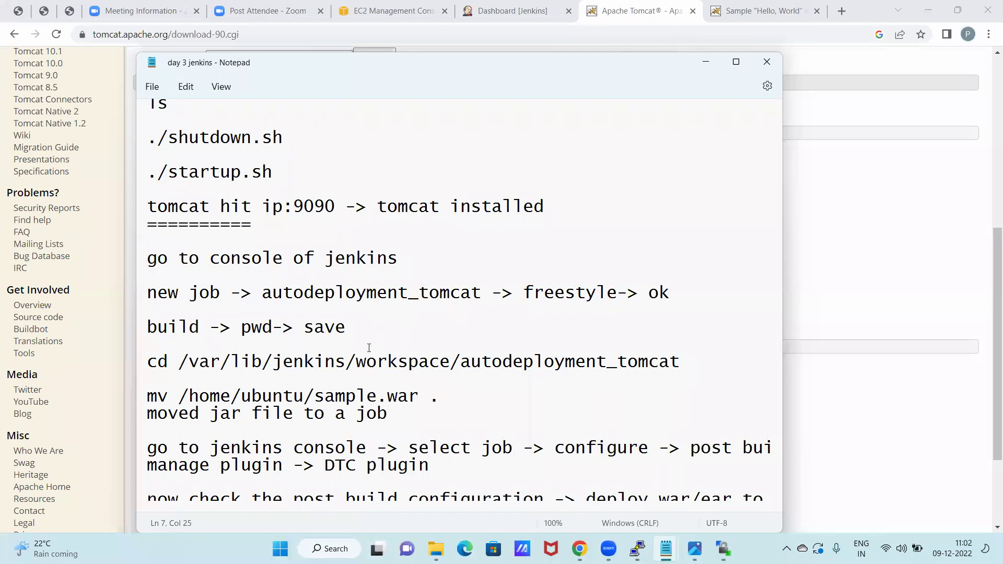
scroll(418, 288, "down", 2)
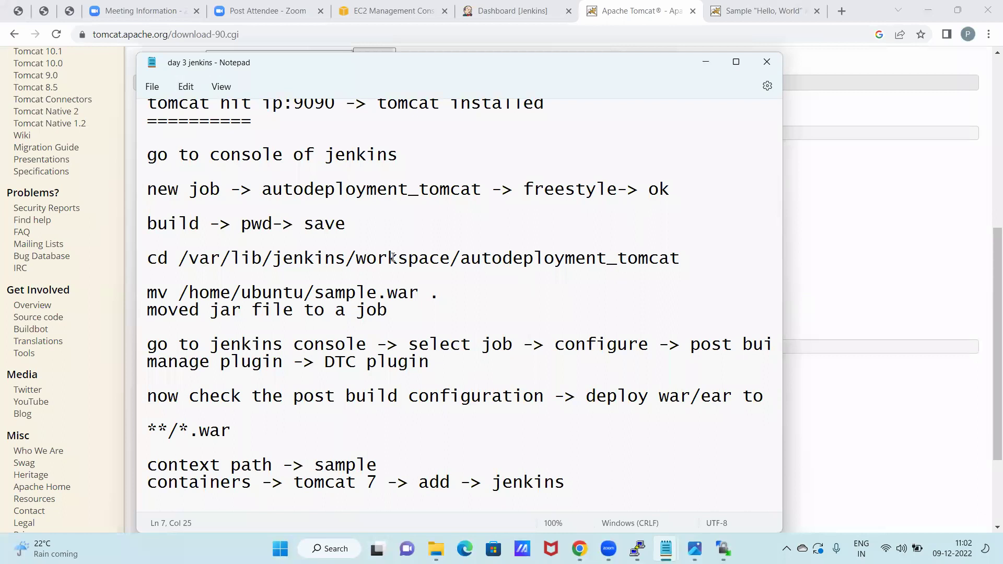
double_click(394, 260)
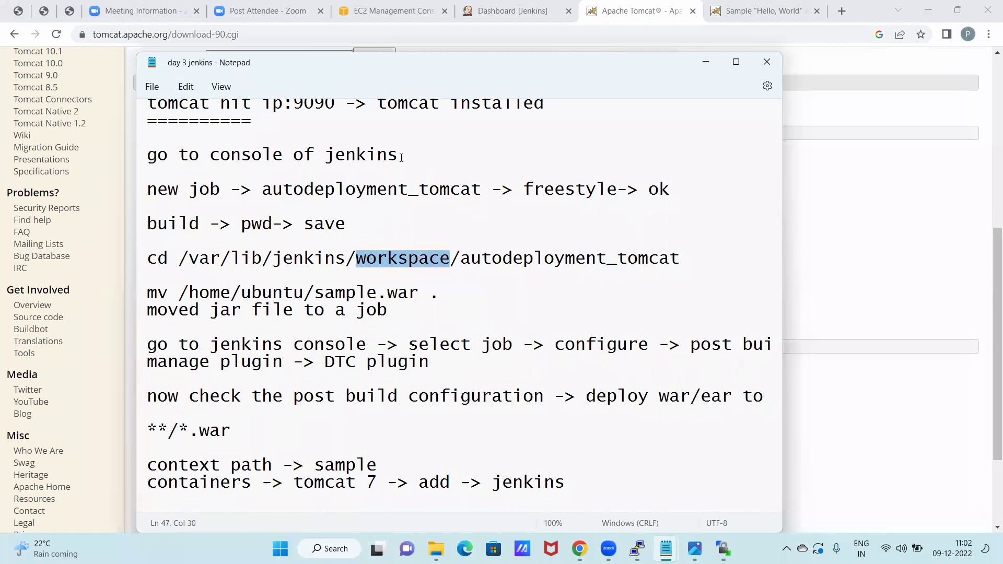
double_click(328, 296)
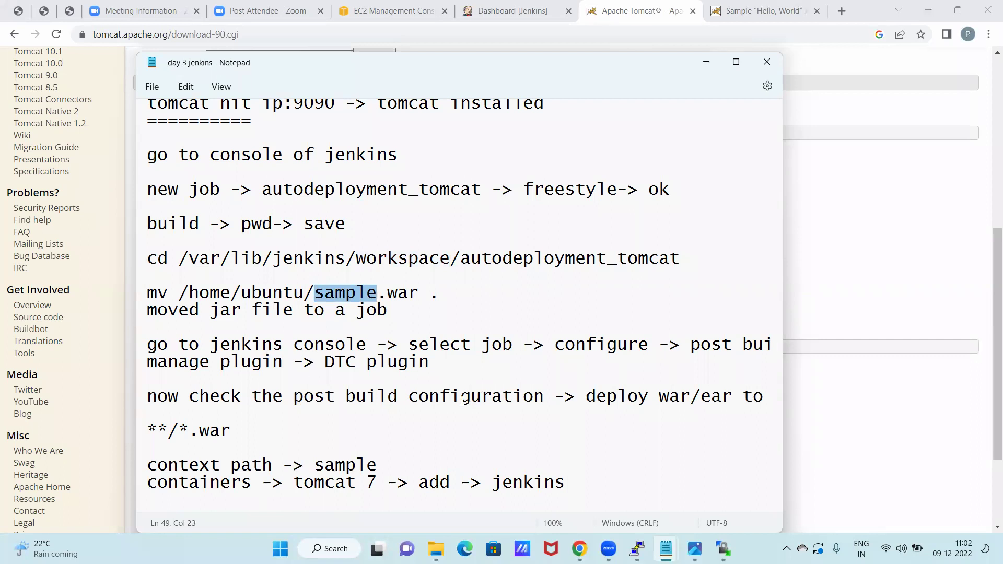
left_click_drag(429, 360, 318, 364)
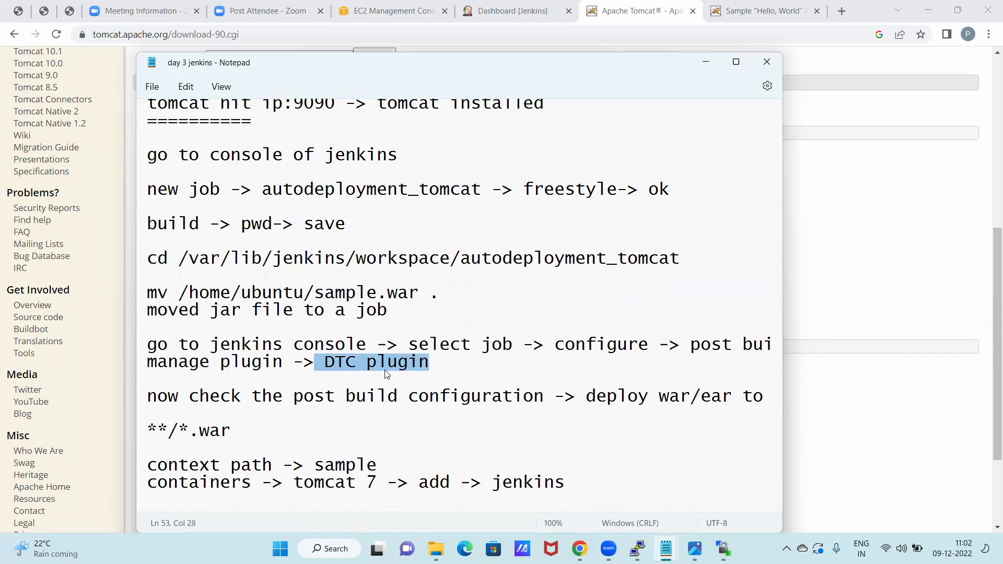
left_click(486, 364)
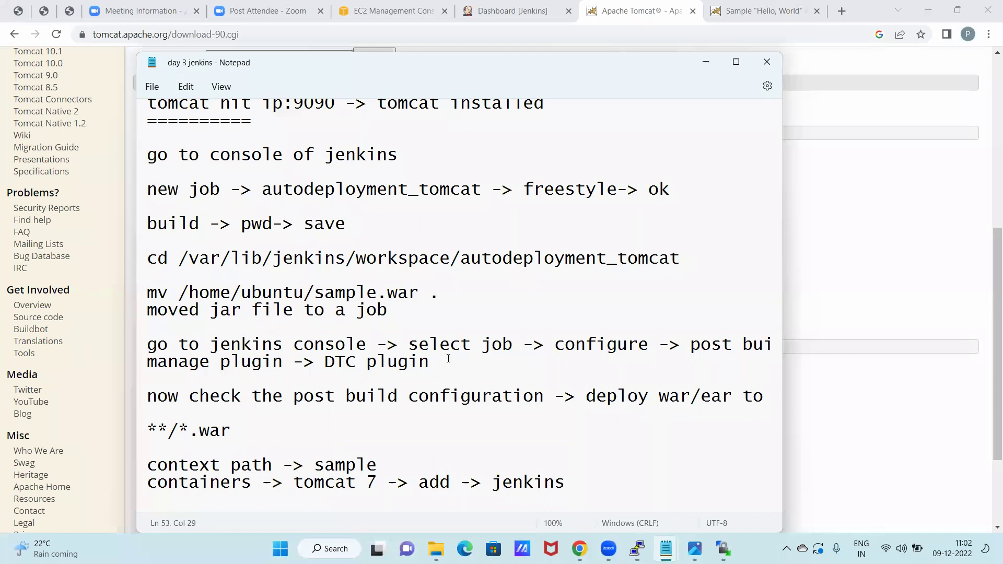
scroll(448, 358, "down", 3)
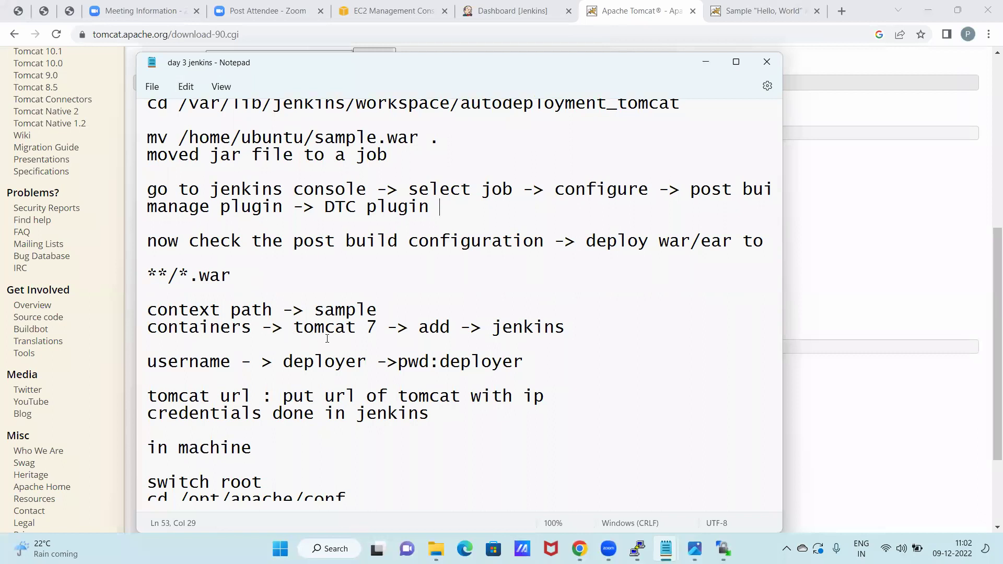
Step: Change 'tomcat 7' to 'tomcat 9' on the containers line and save the notes
left_click(381, 324)
key("BackSpace")
type("9")
key("ctrl+s")
scroll(521, 396, "down", 3)
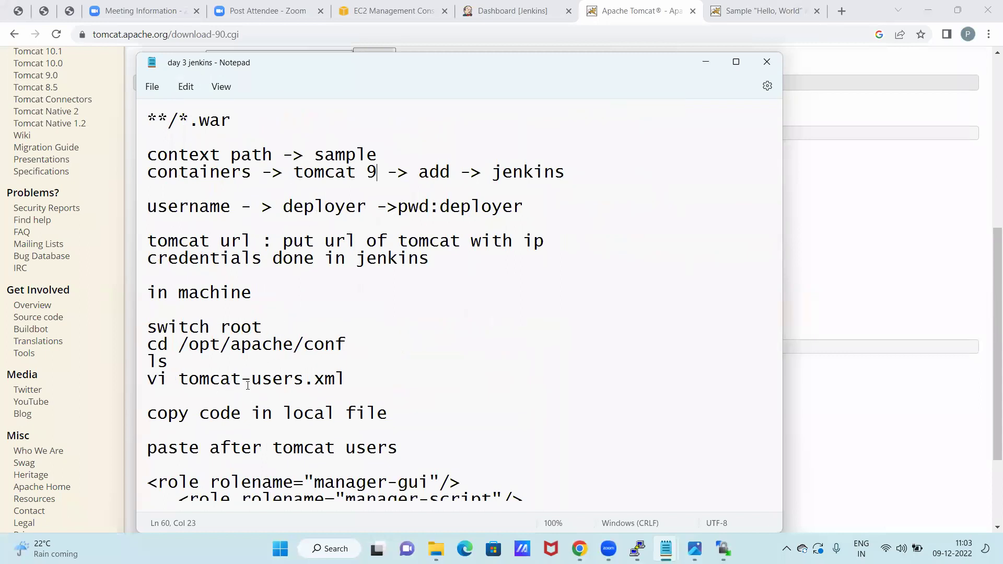
scroll(261, 366, "down", 3)
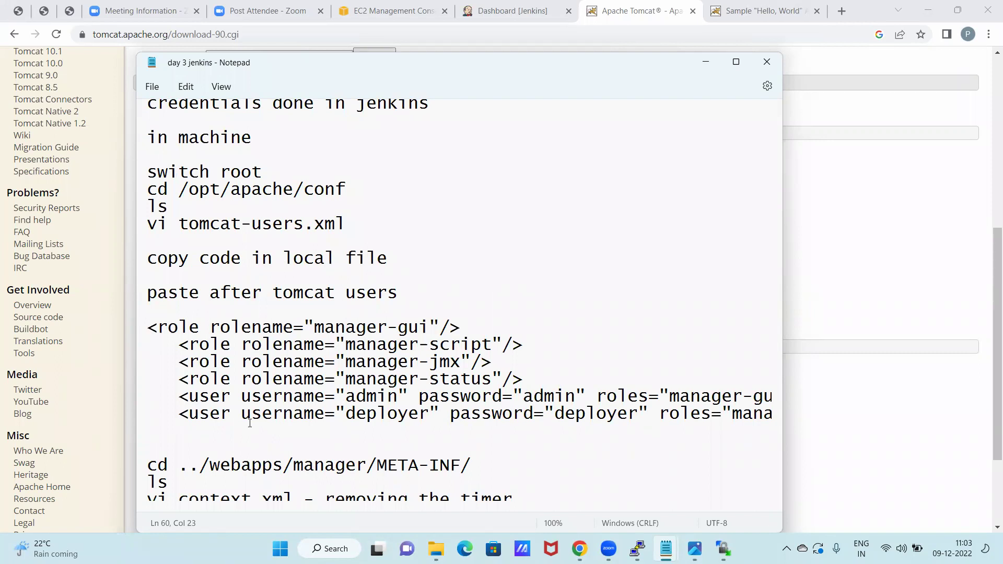
scroll(249, 400, "down", 4)
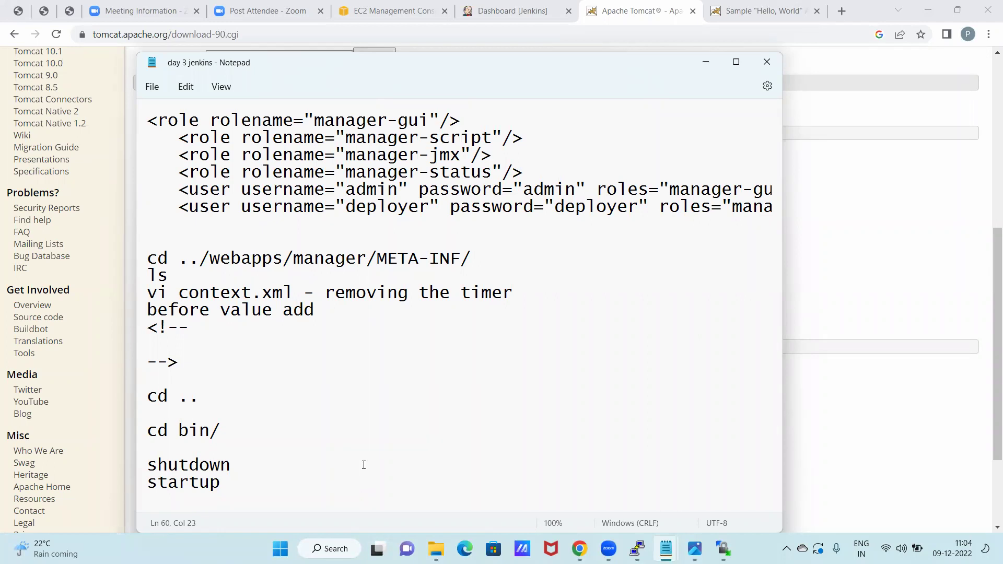
scroll(304, 398, "down", 3)
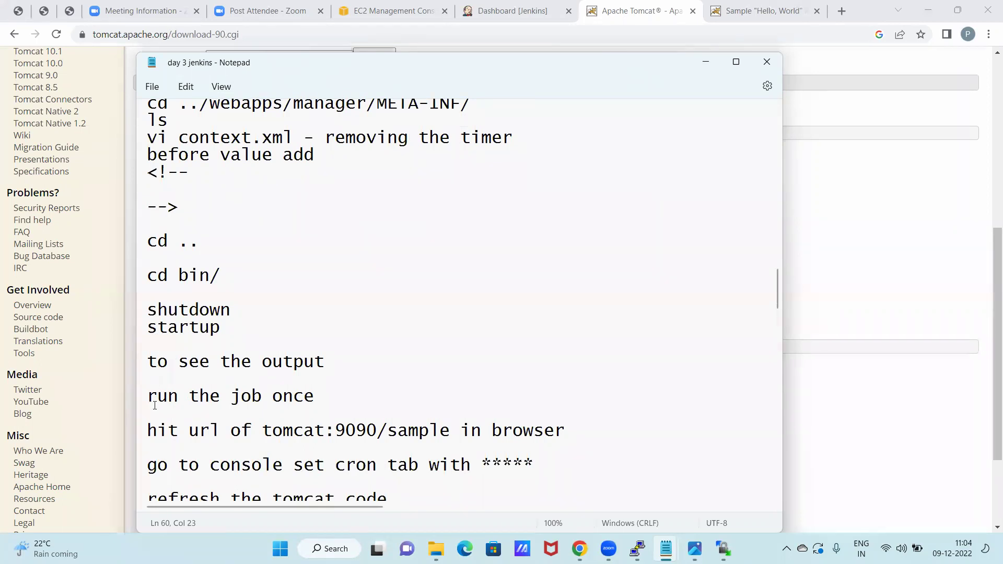
scroll(332, 400, "down", 3)
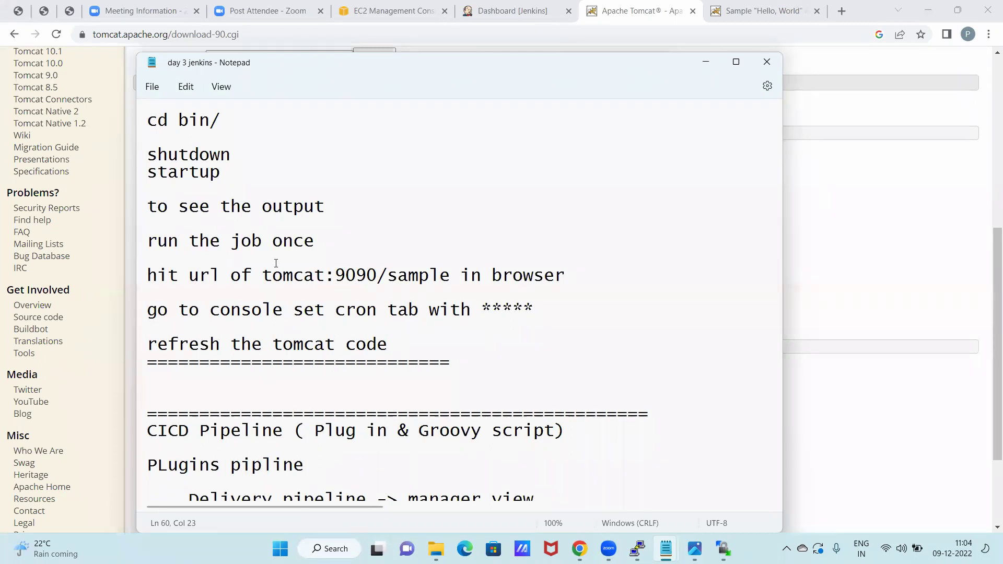
scroll(276, 262, "up", 15)
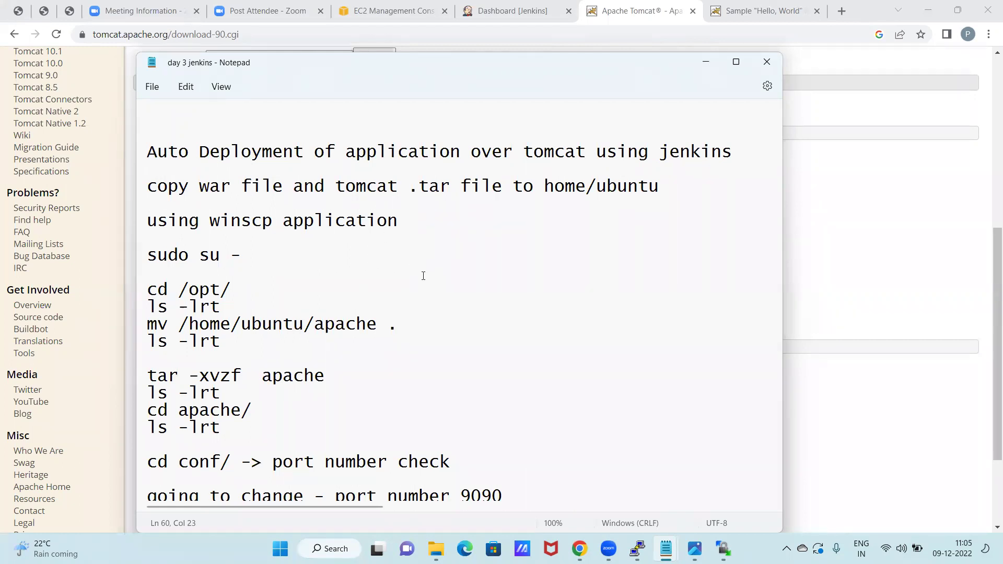
scroll(423, 275, "down", 8)
scroll(423, 275, "down", 10)
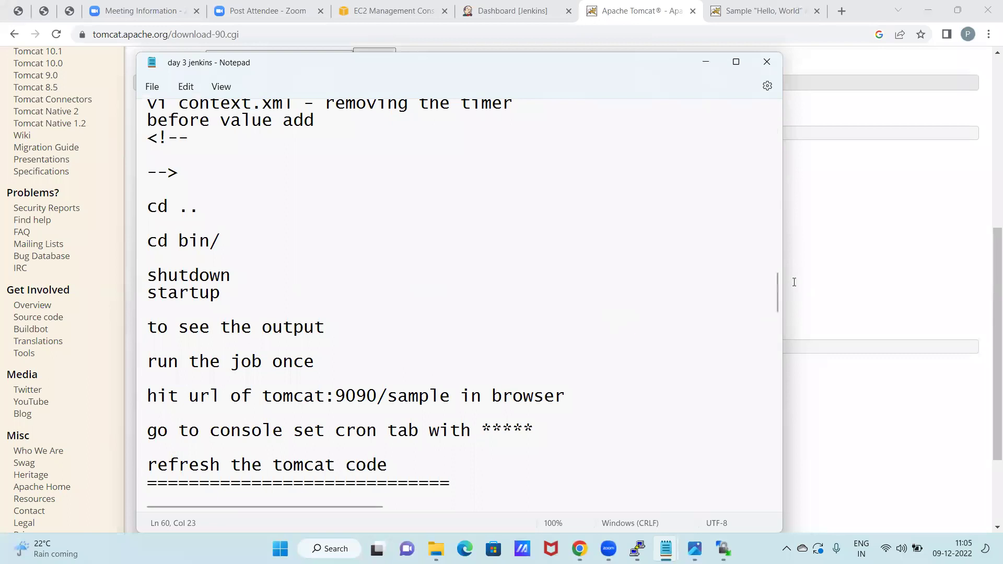
scroll(422, 283, "down", 5)
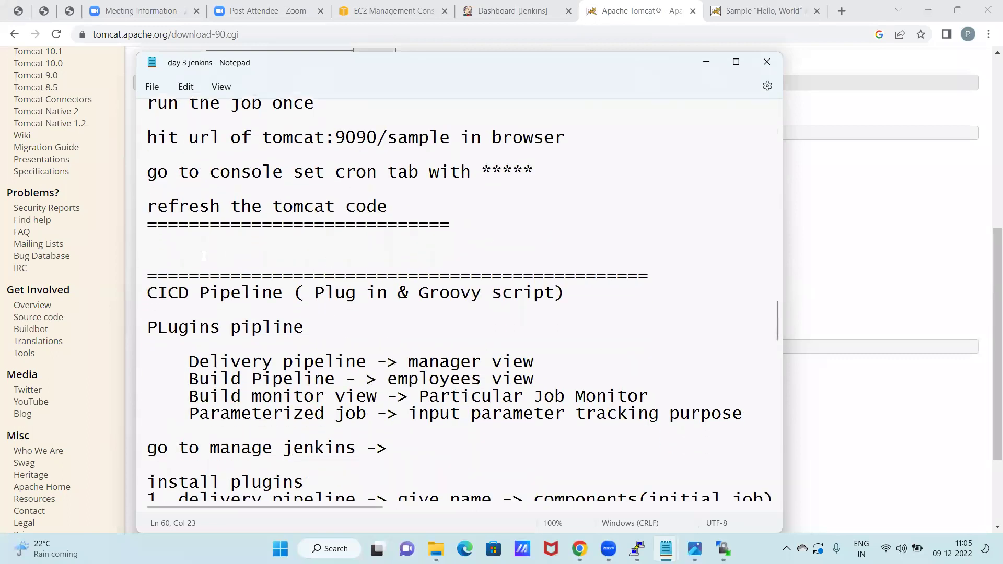
scroll(329, 335, "down", 3)
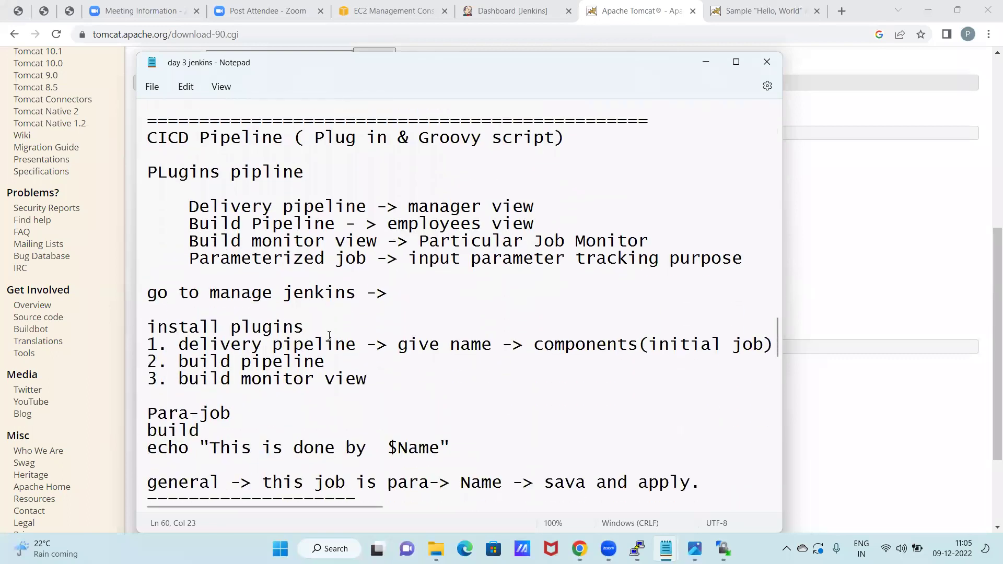
scroll(312, 241, "down", 1)
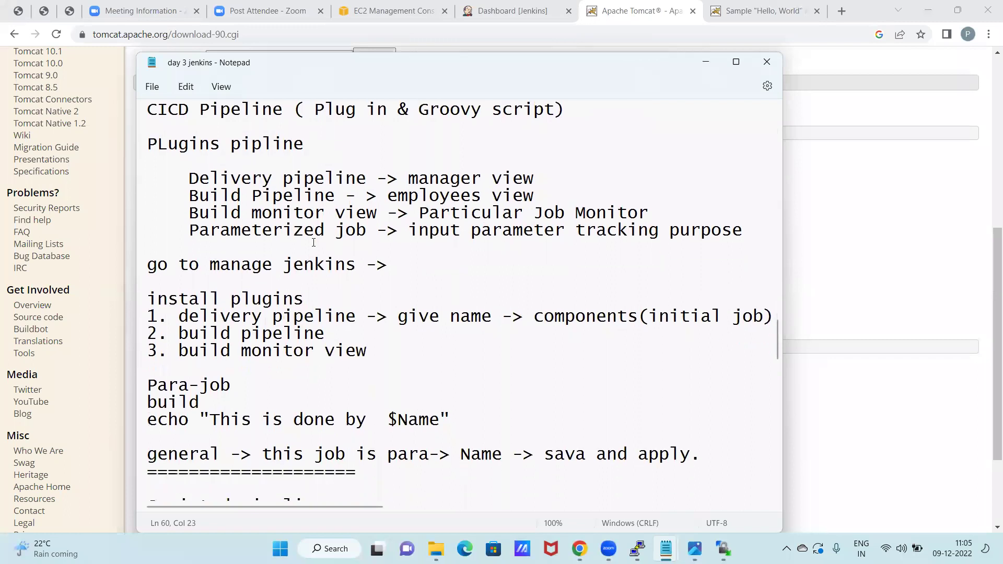
left_click_drag(189, 154, 496, 189)
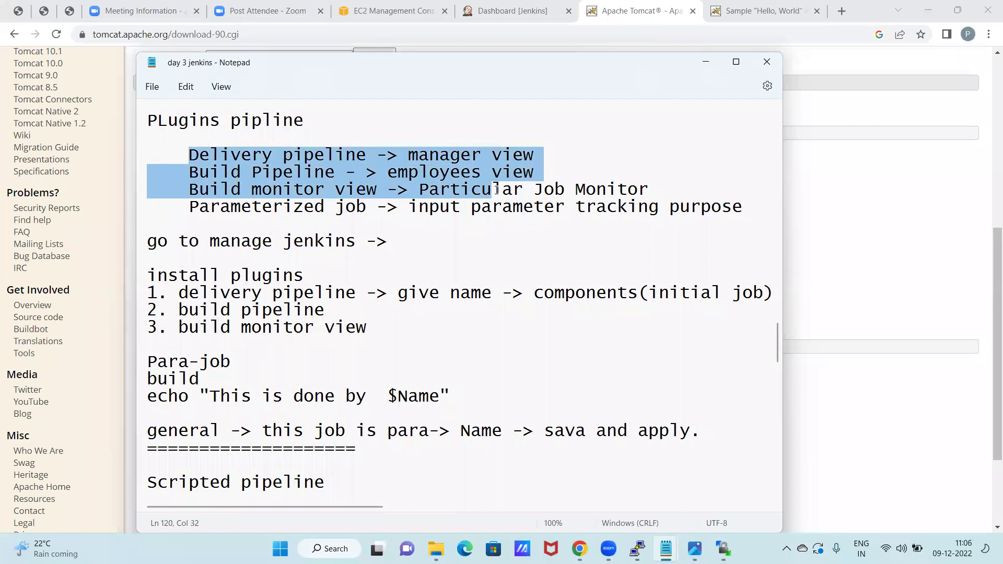
left_click(297, 217)
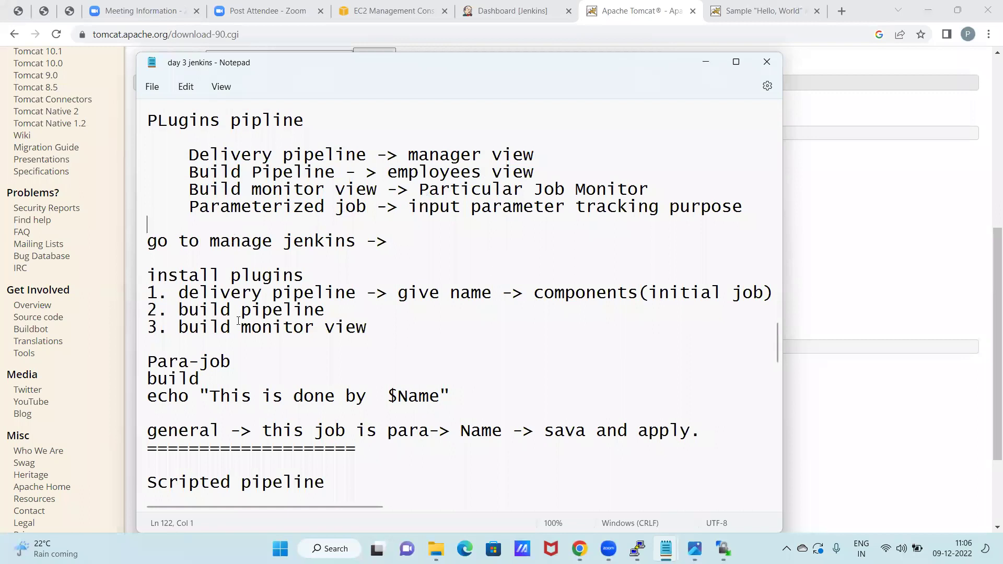
scroll(238, 321, "down", 3)
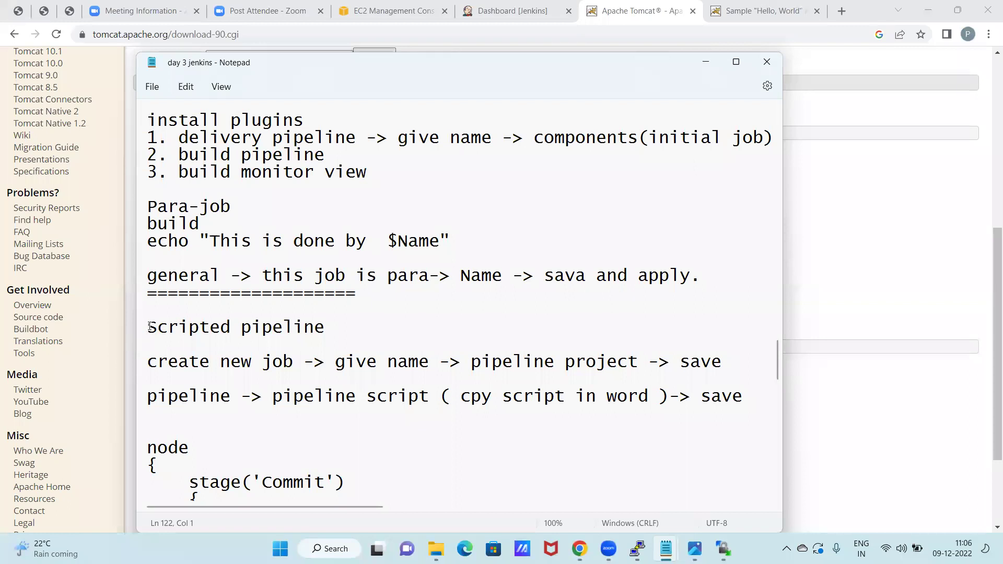
left_click_drag(149, 327, 345, 329)
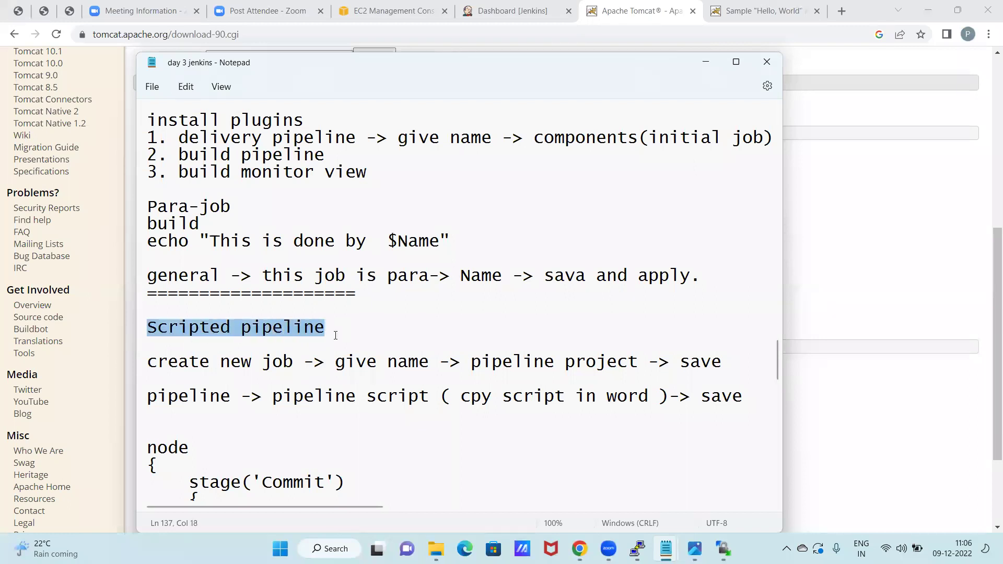
scroll(335, 335, "down", 1)
scroll(341, 311, "down", 2)
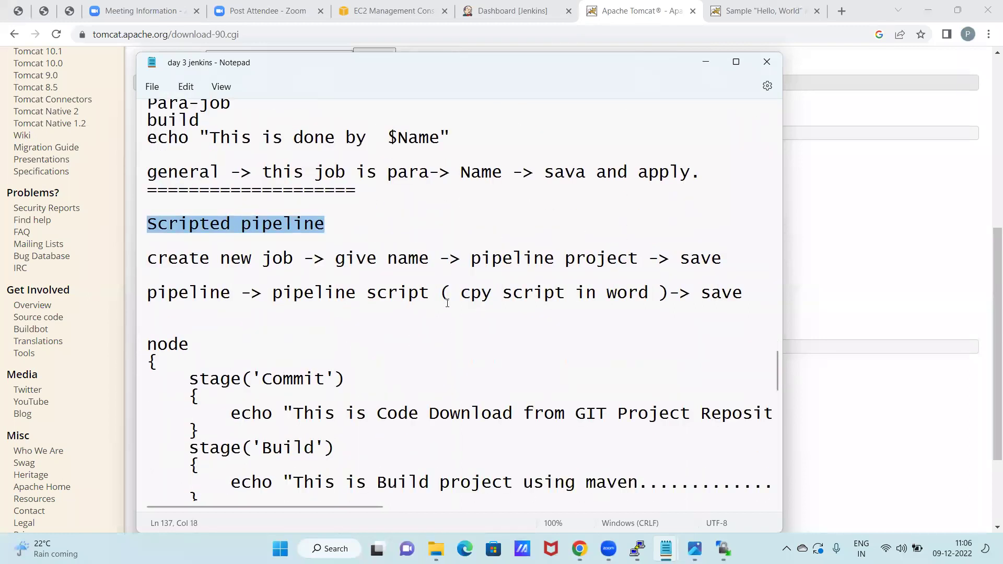
scroll(447, 303, "up", 9)
scroll(447, 303, "down", 4)
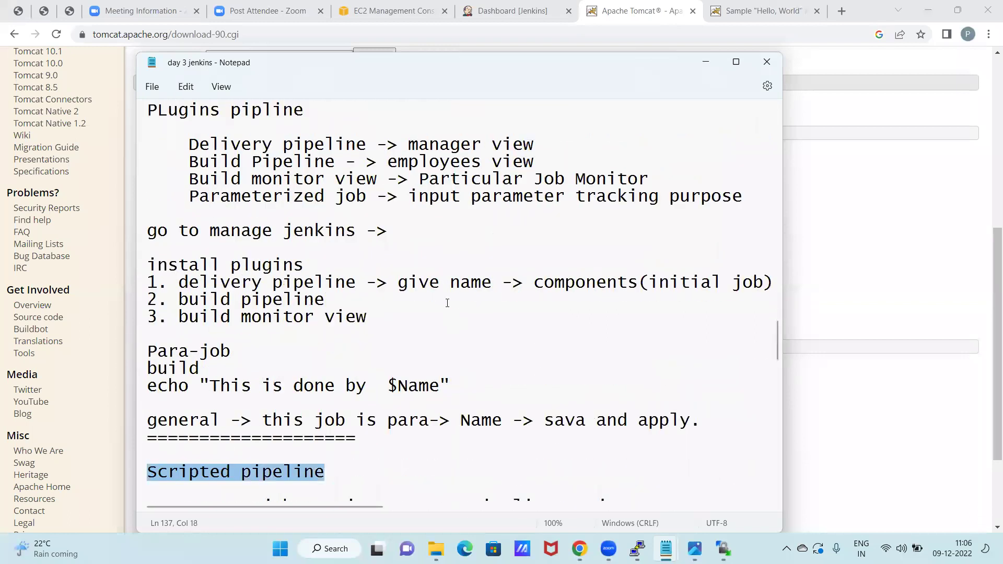
scroll(447, 303, "down", 4)
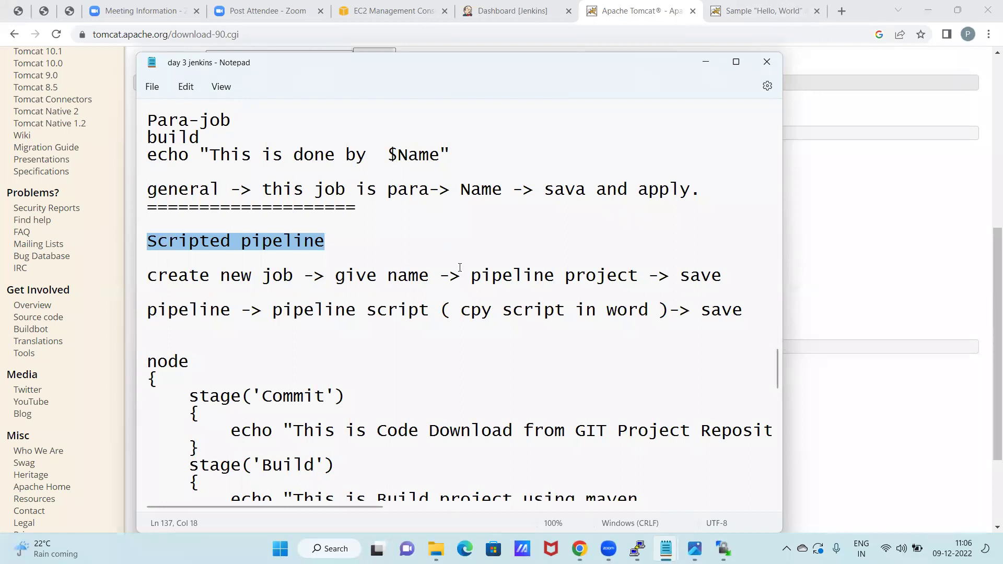
scroll(460, 267, "up", 1)
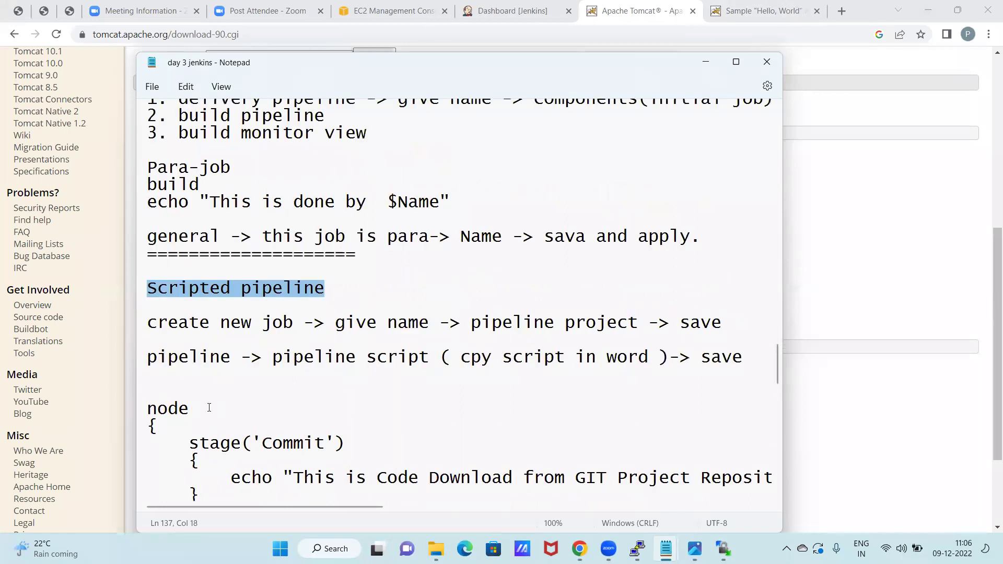
scroll(209, 407, "up", 10)
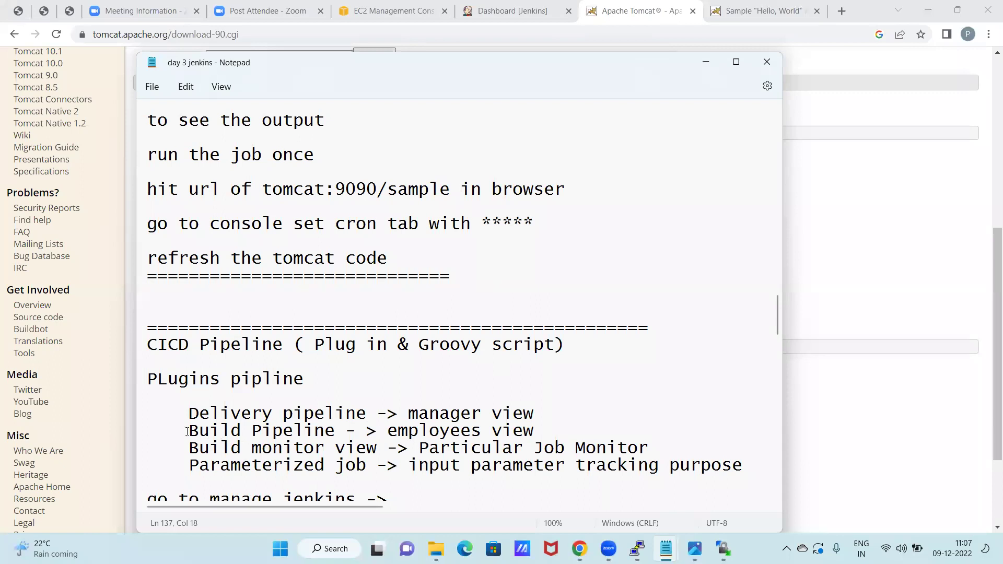
double_click(435, 431)
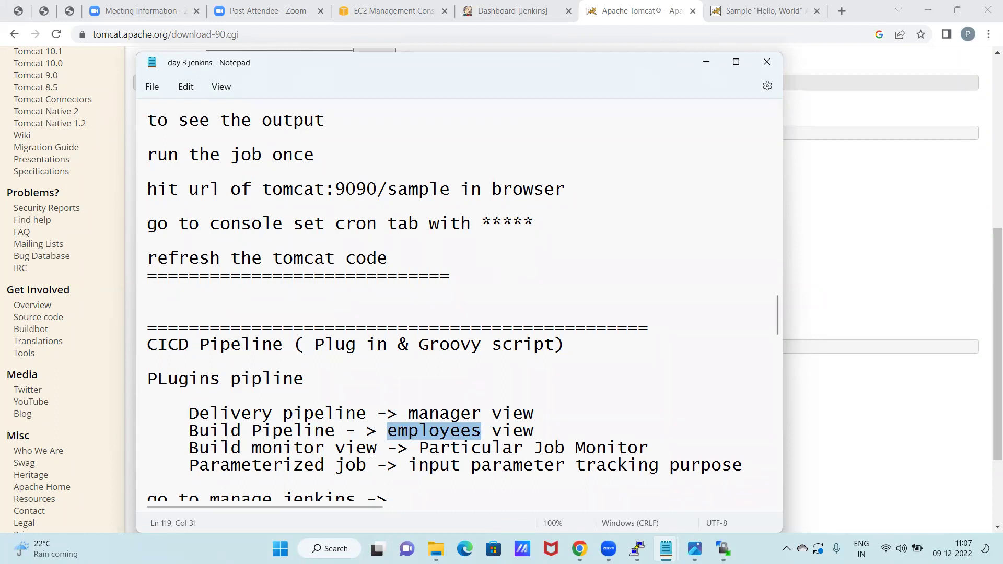
left_click_drag(192, 447, 383, 447)
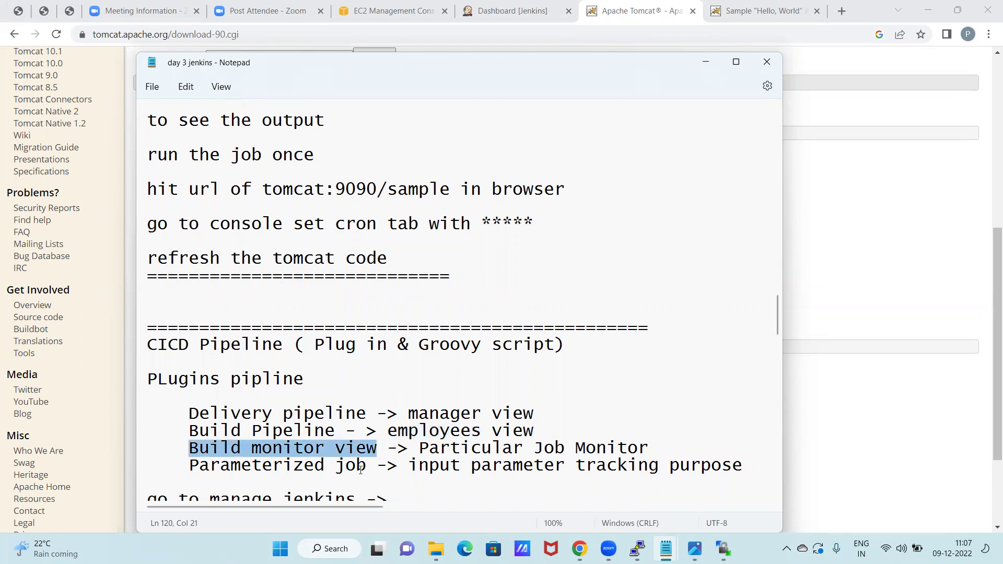
mouse_move(579, 549)
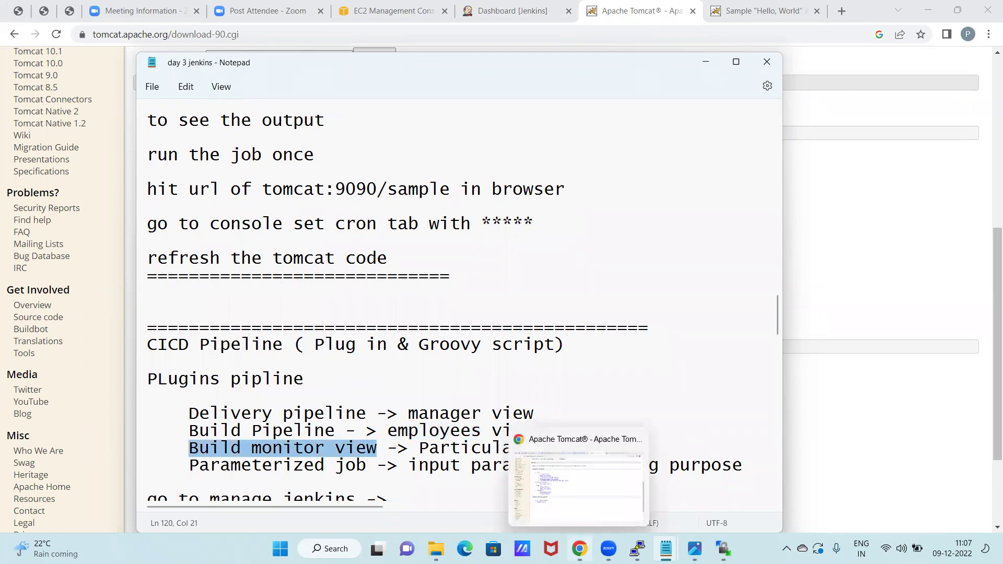
left_click(577, 475)
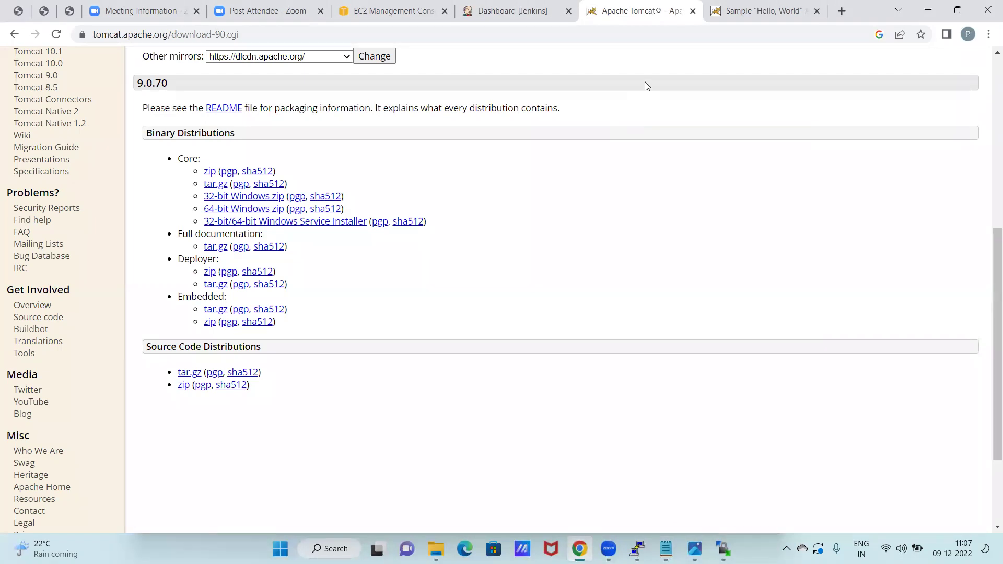
Step: Go to Manage Jenkins > Manage Plugins from the Jenkins dashboard
left_click(530, 4)
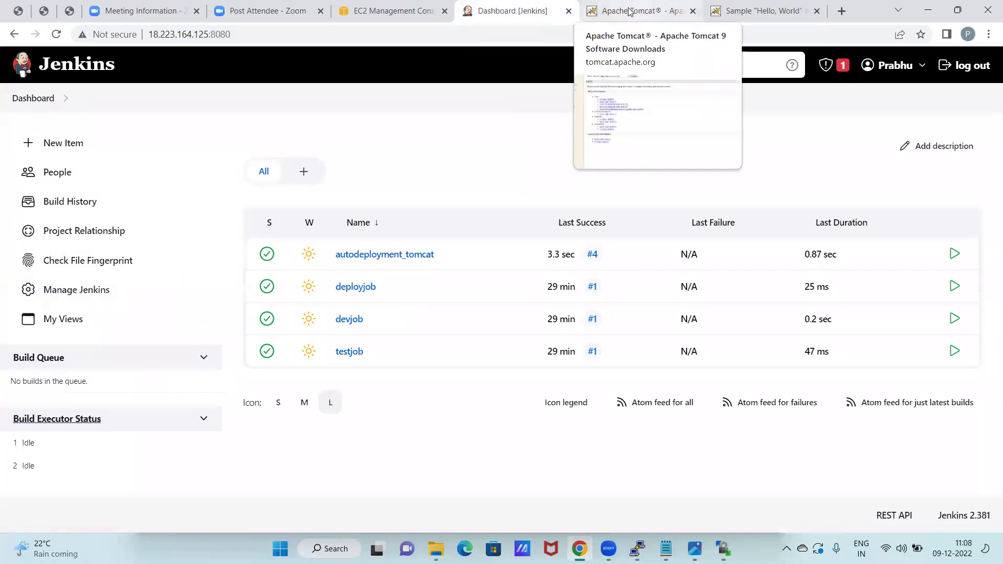
left_click(70, 291)
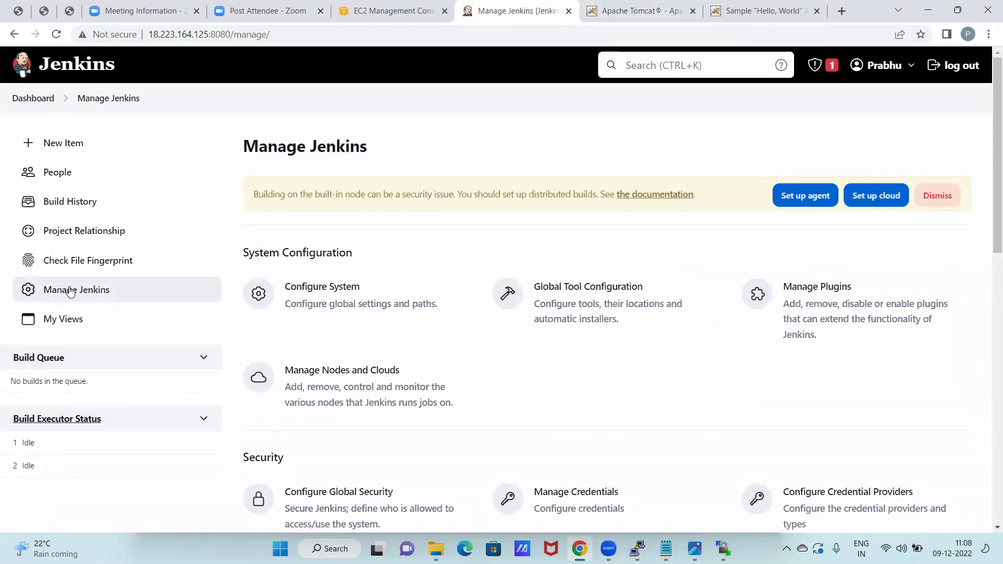
left_click(825, 286)
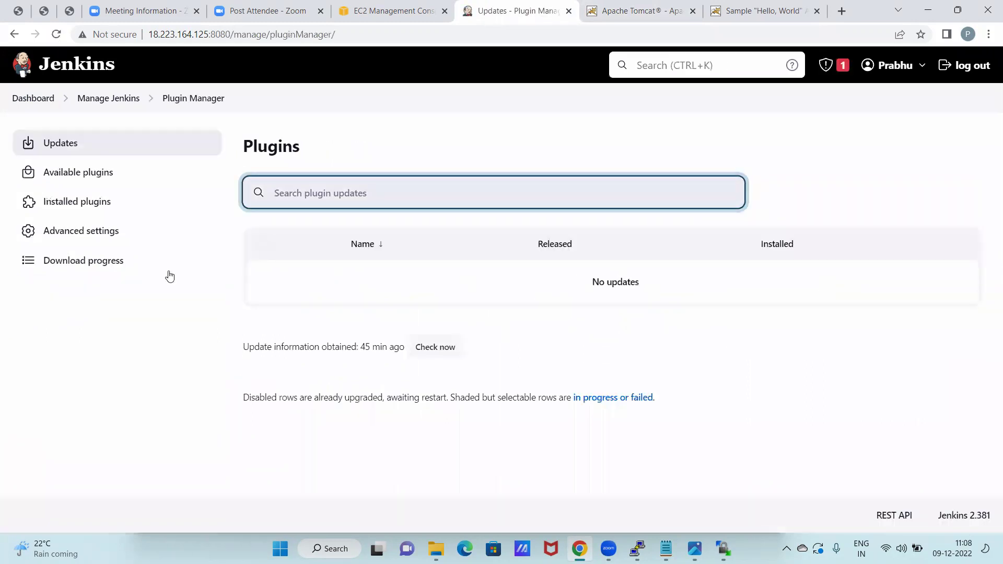
Step: Search available plugins for 'delivery' and mark Delivery Pipeline for installation
left_click(86, 179)
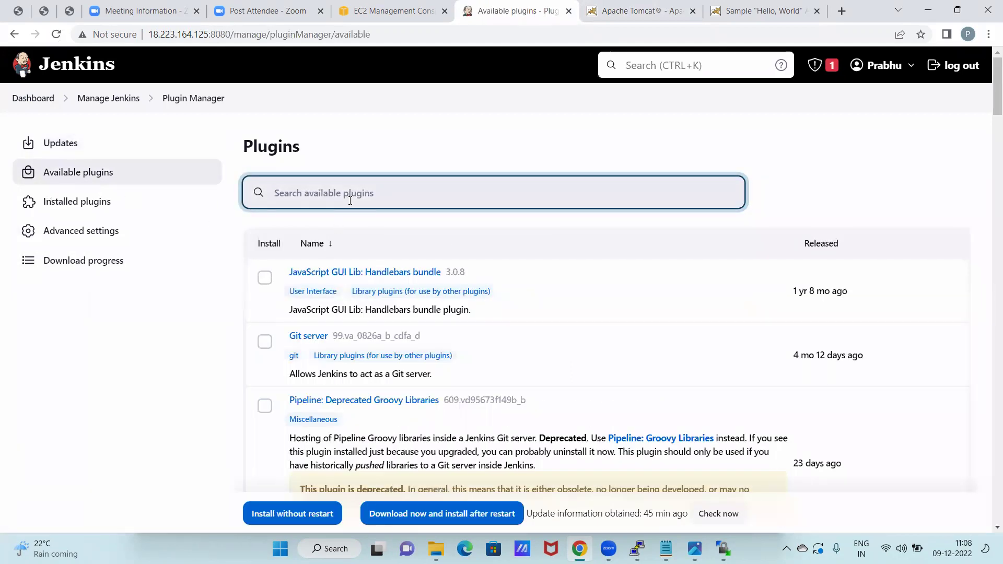
type("delivery")
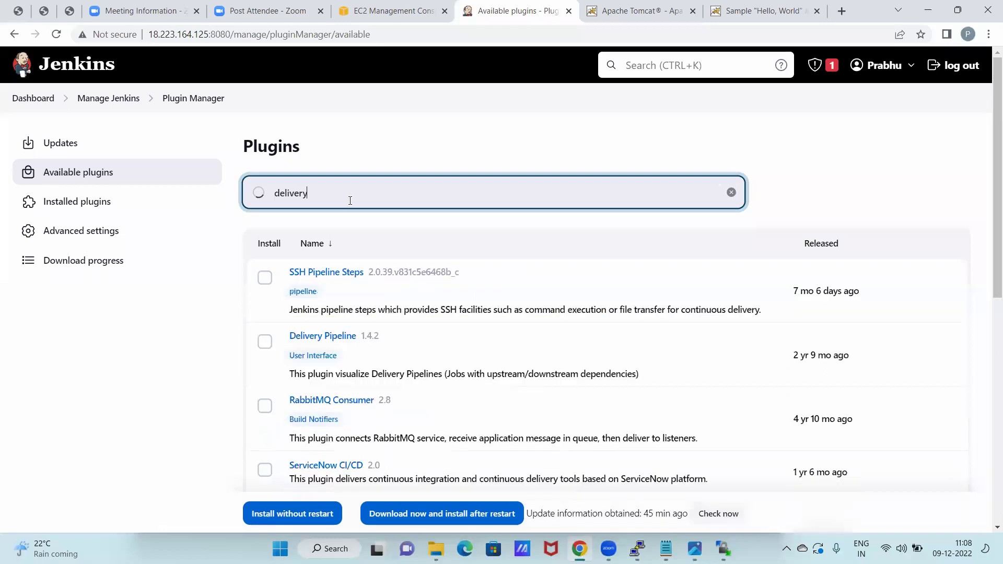
left_click(264, 343)
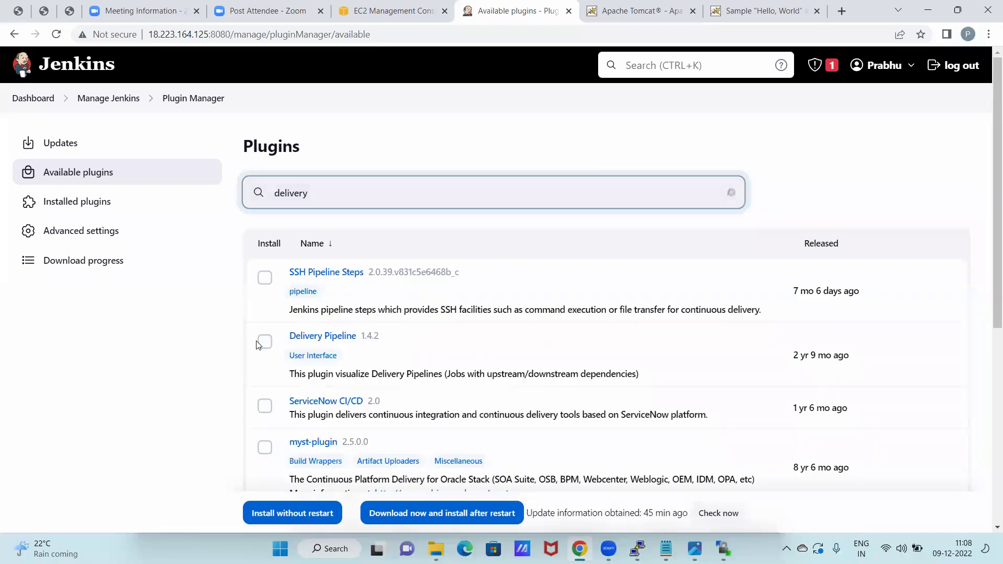
right_click(264, 348)
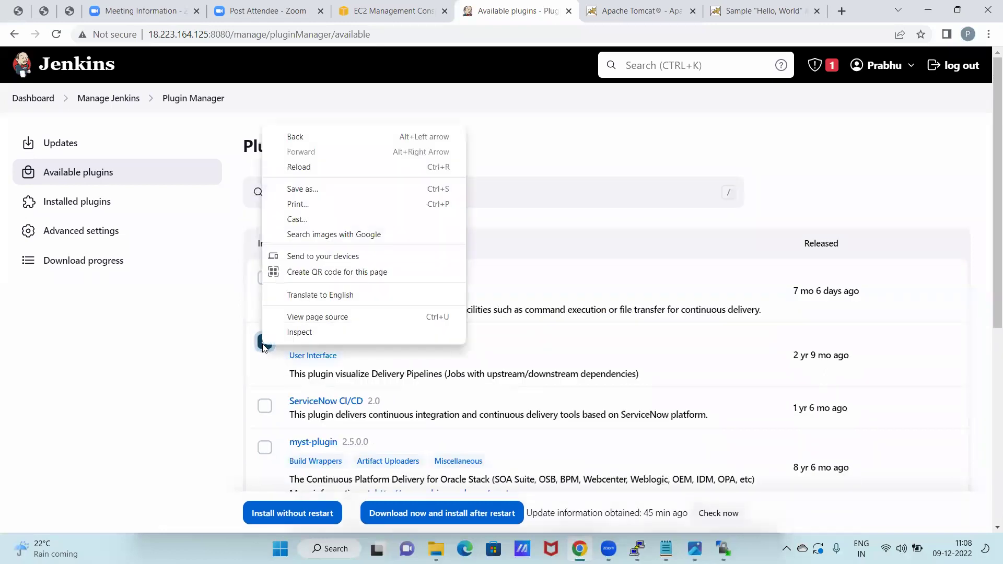
left_click(272, 365)
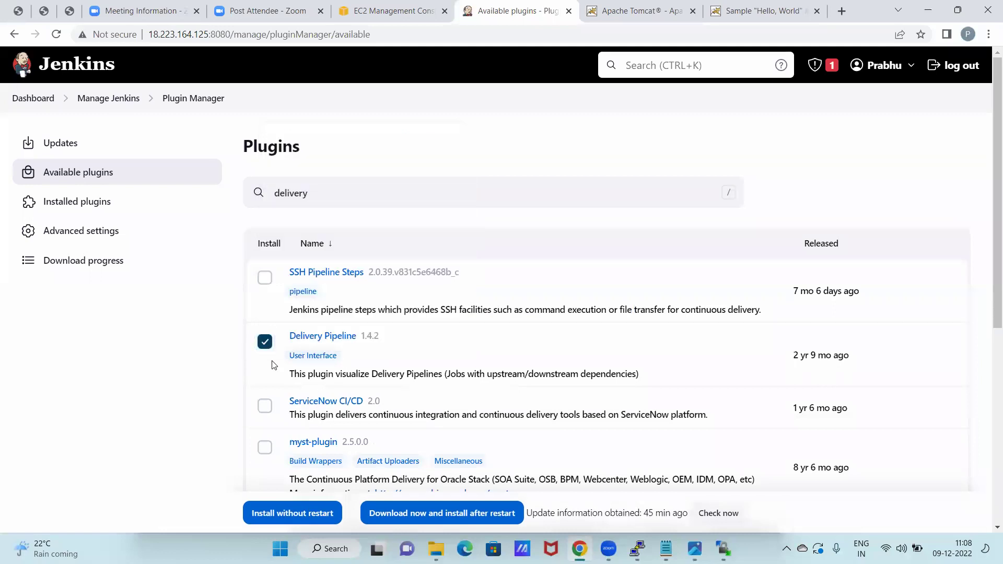
Step: Search for the Build Pipeline plugin and mark it for installation
left_click(312, 197)
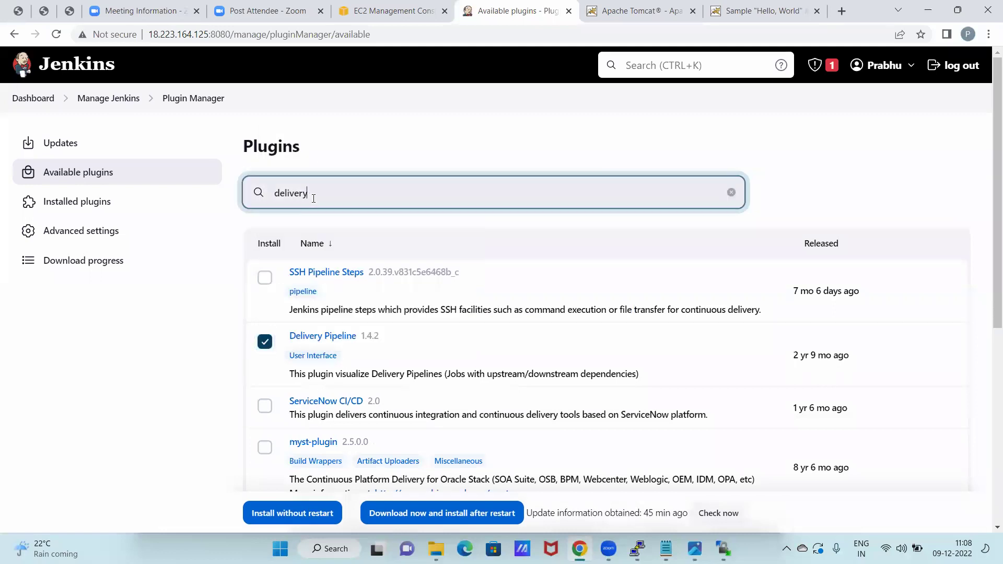
left_click_drag(311, 197, 251, 197)
type("build")
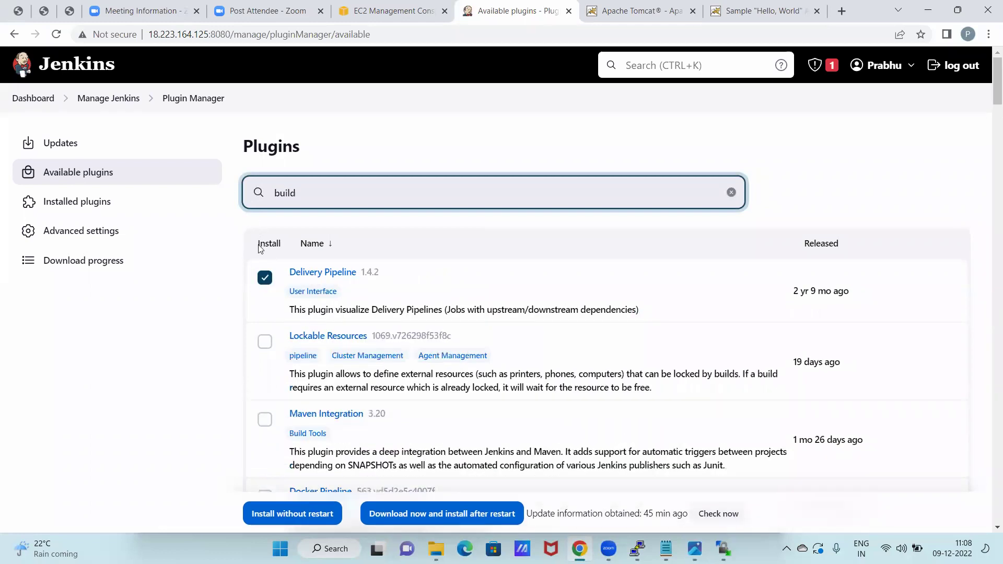
scroll(283, 403, "down", 2)
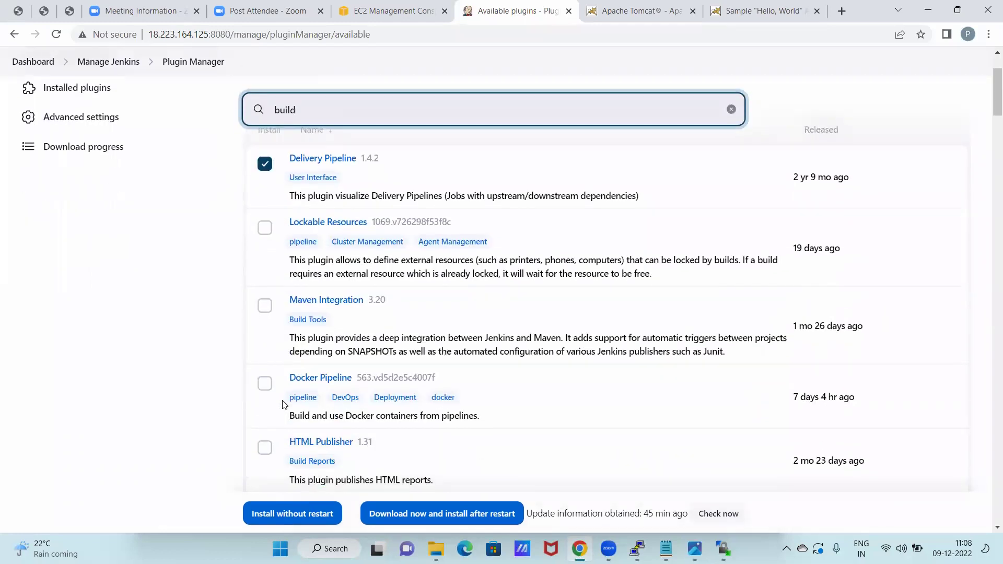
scroll(282, 403, "up", 2)
type("pil")
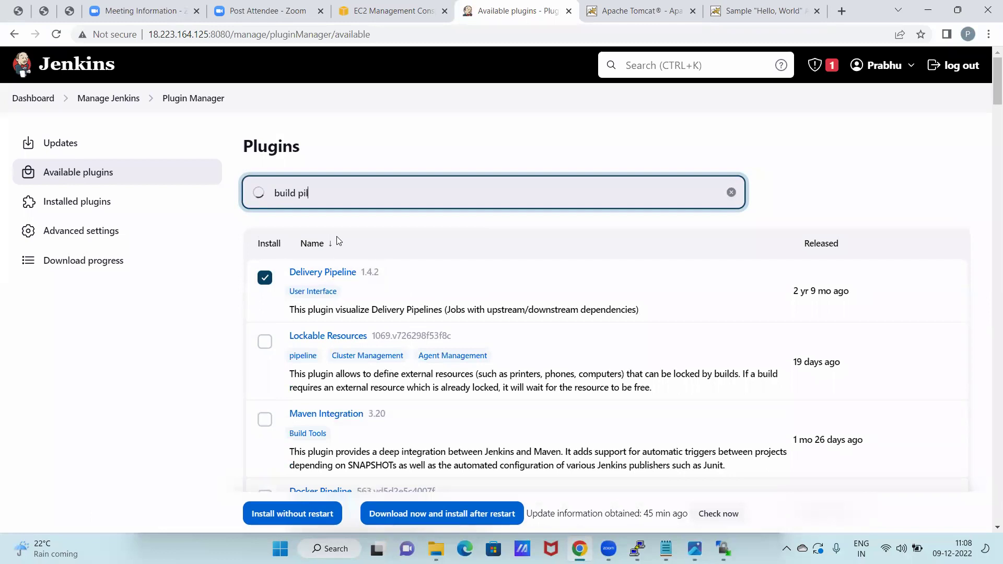
key("BackSpace")
type("p")
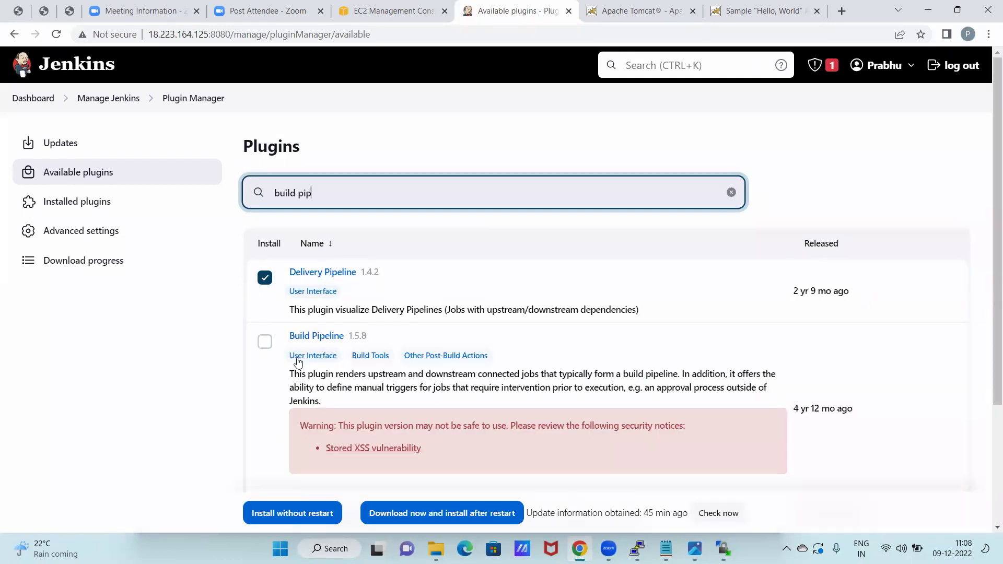
left_click(265, 342)
Step: Search for Build Monitor View, mark it, and install the selected plugins without restart
left_click(317, 198)
key("BackSpace")
key("BackSpace")
key("BackSpace")
key("BackSpace")
type("monit")
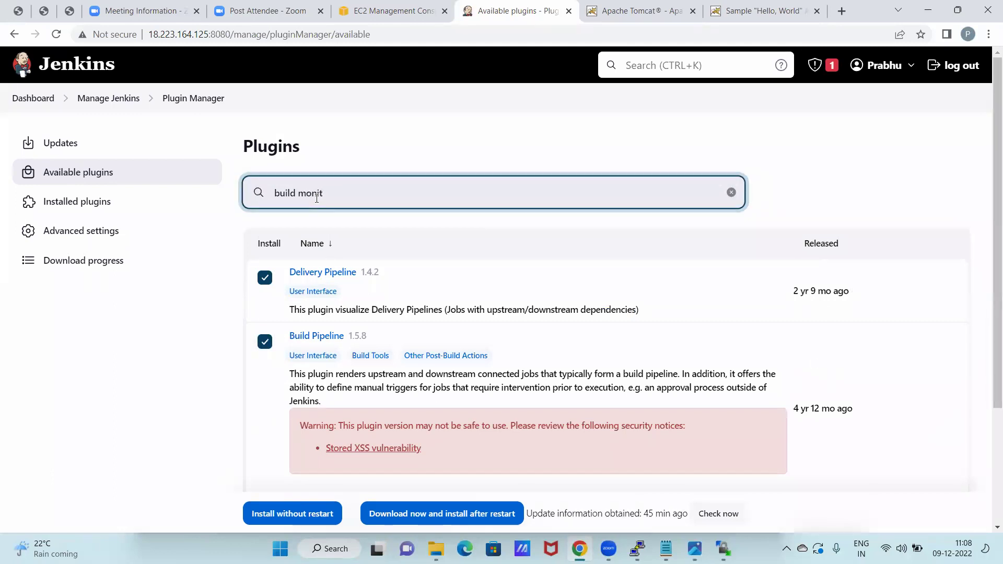
scroll(320, 358, "down", 3)
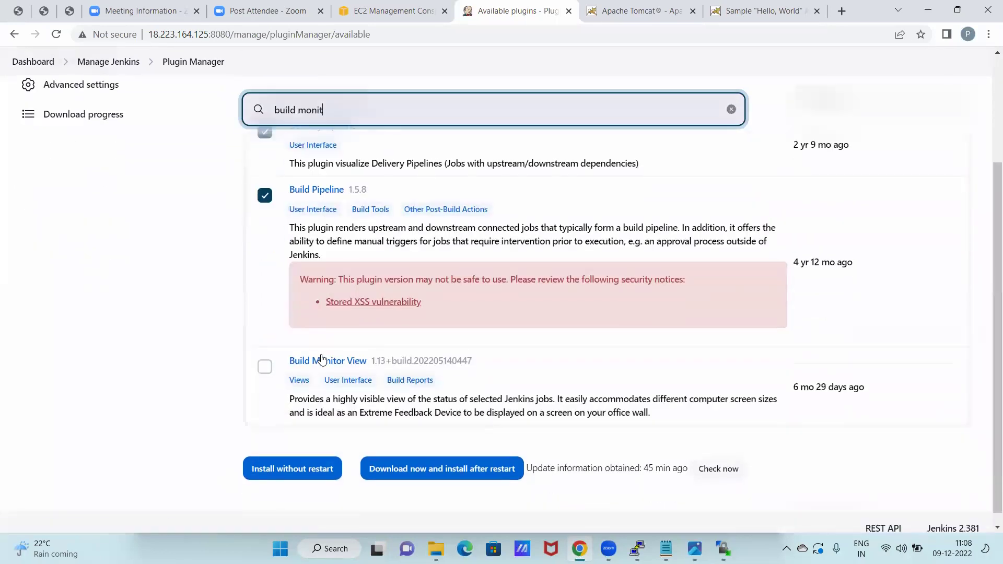
left_click(265, 367)
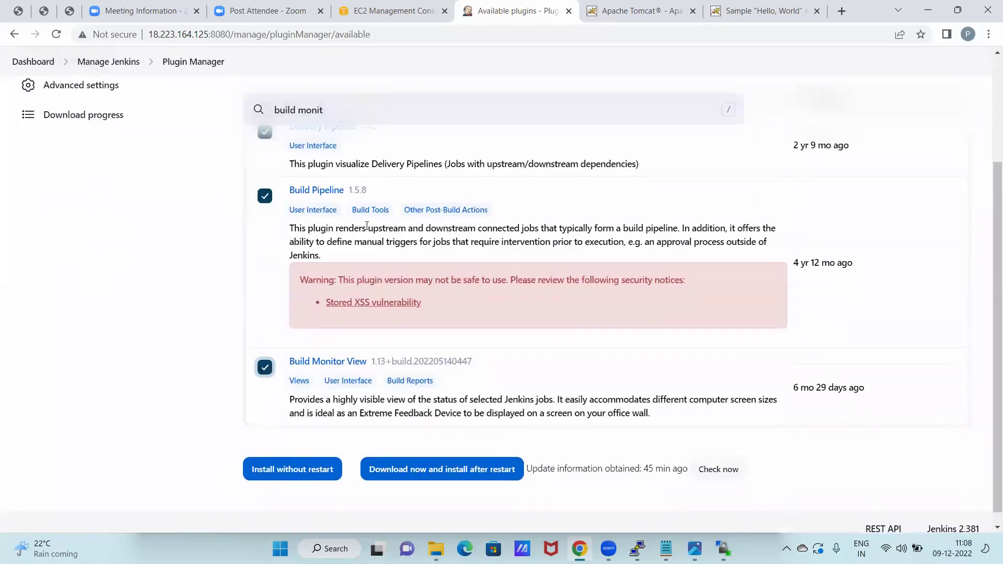
scroll(365, 225, "up", 2)
scroll(317, 413, "down", 3)
scroll(315, 410, "up", 3)
scroll(314, 409, "down", 3)
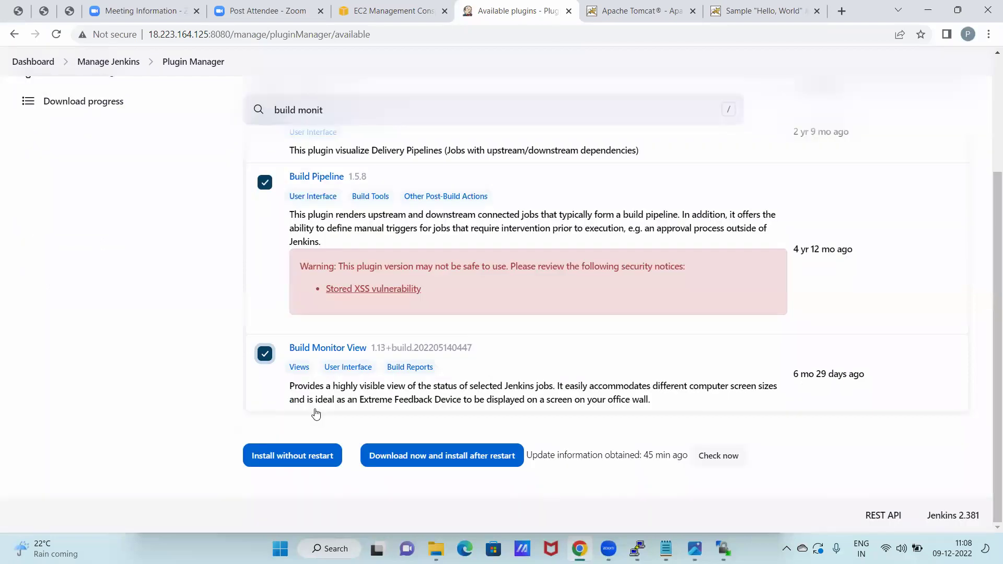
left_click(280, 458)
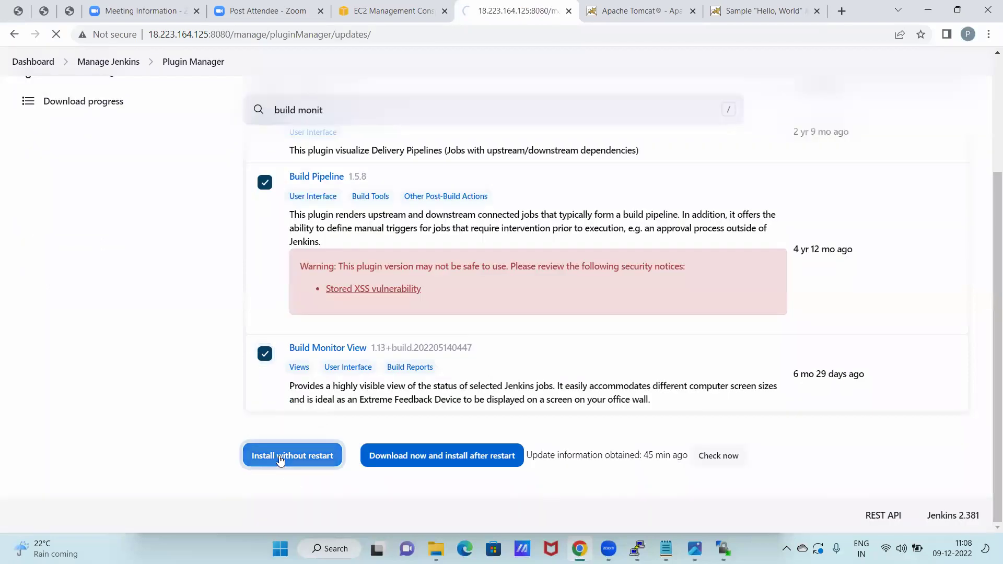
Step: Confirm all three plugins show Success on the download progress page, then return to the dashboard
scroll(647, 411, "down", 20)
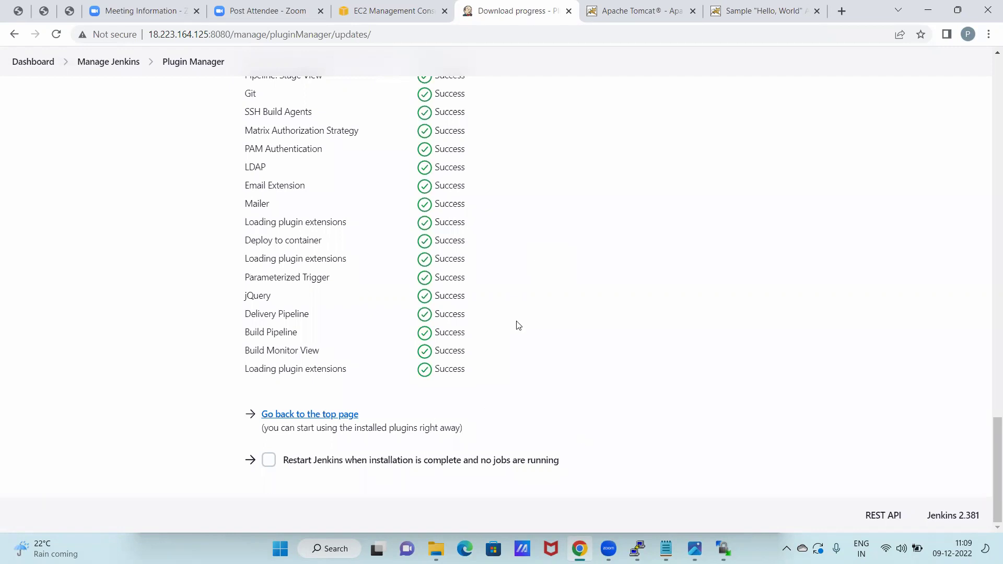
scroll(517, 325, "up", 20)
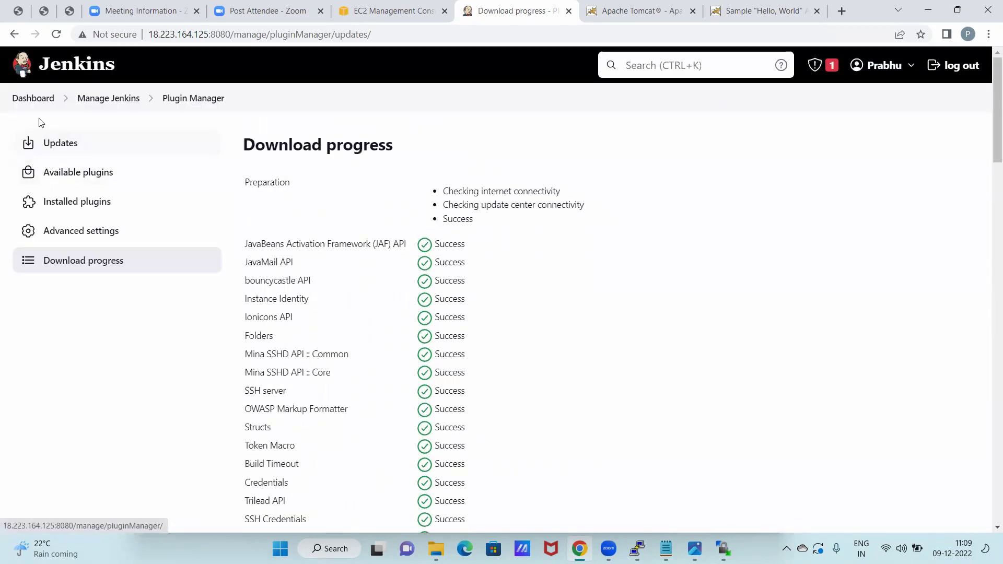
left_click(32, 99)
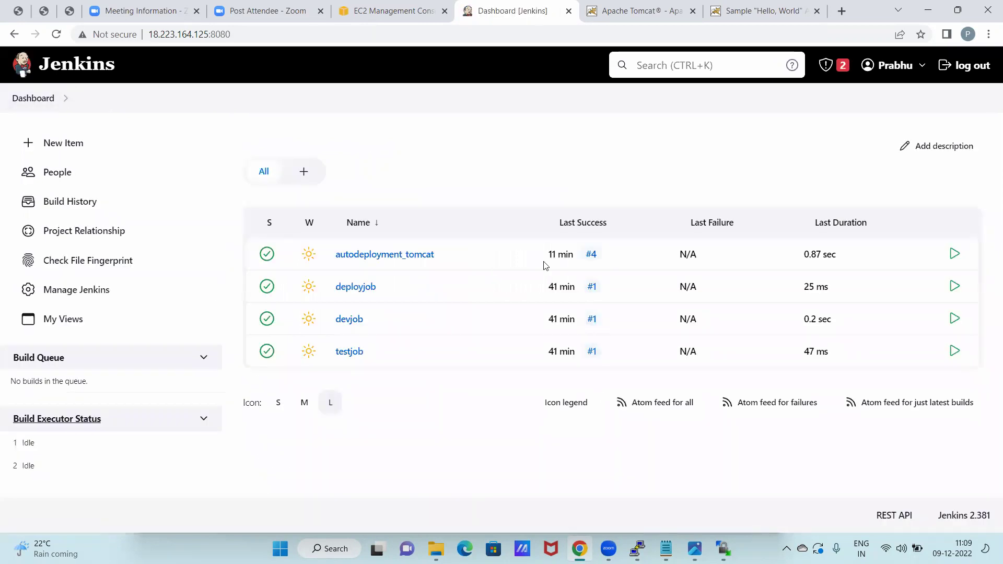
Step: Create a Delivery Pipeline View named 'Manager'
left_click(307, 177)
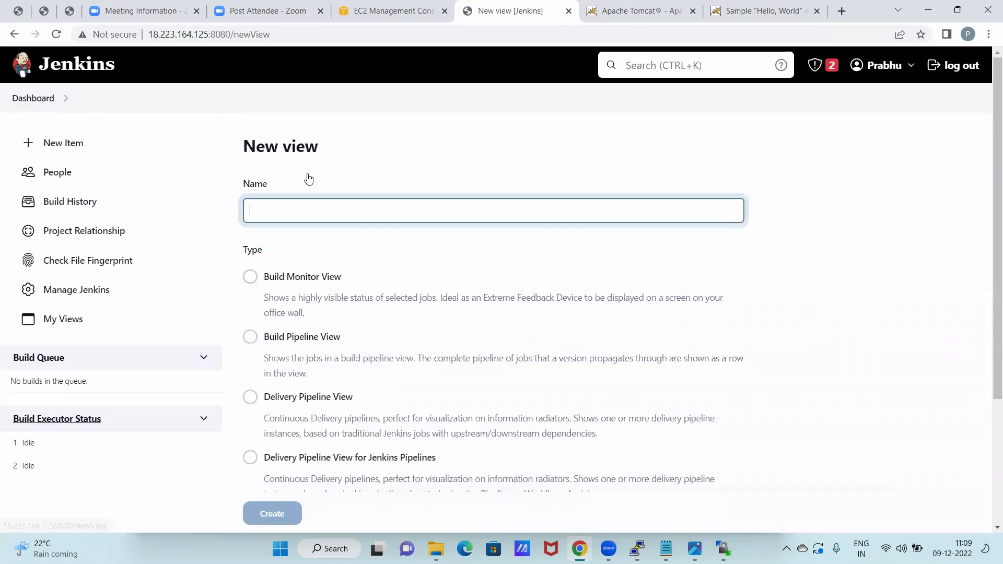
scroll(369, 406, "down", 3)
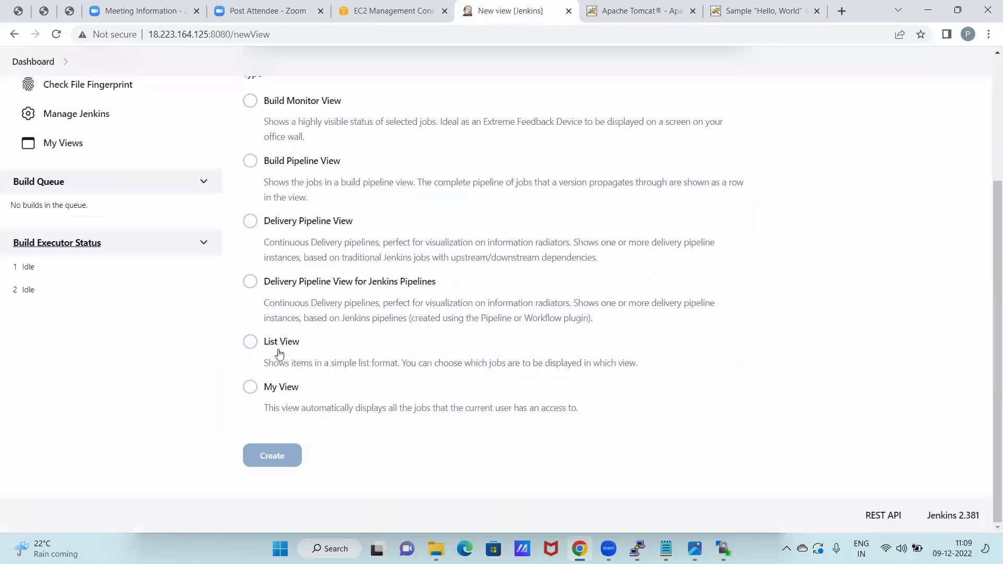
left_click(276, 398)
scroll(326, 334, "up", 4)
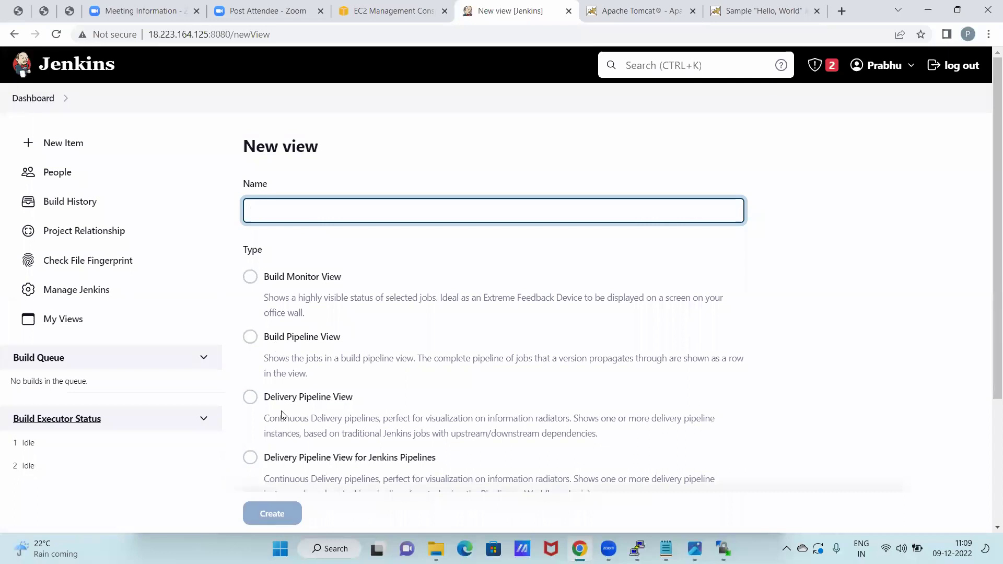
scroll(281, 411, "down", 1)
scroll(281, 410, "up", 1)
left_click(251, 399)
left_click(392, 220)
type("Manager")
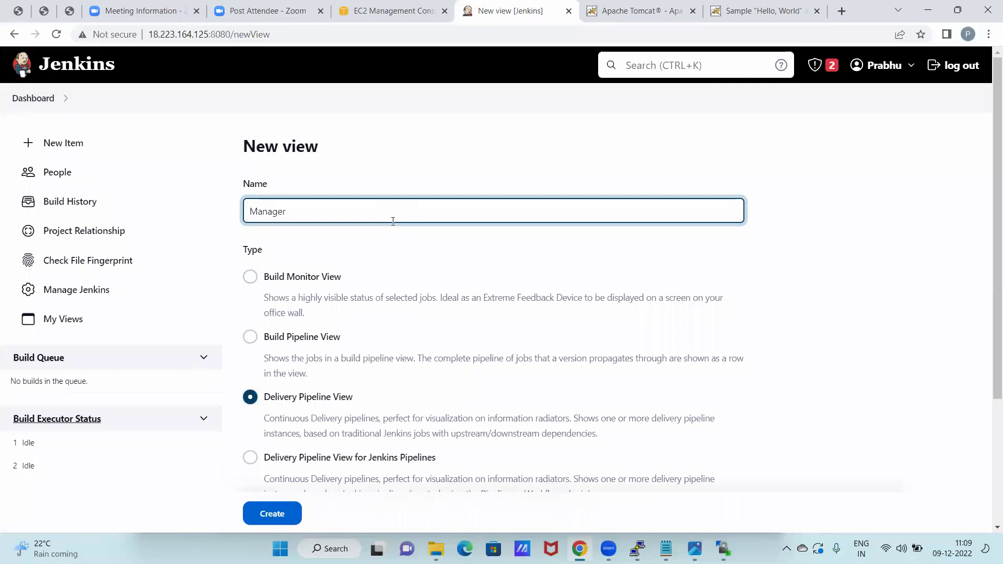
left_click(266, 519)
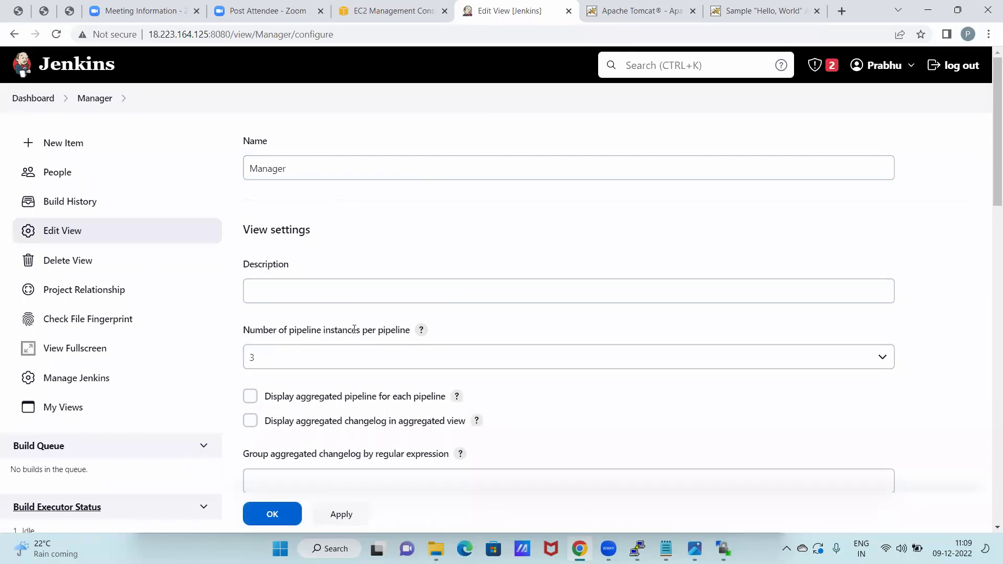
Step: Set Number of columns to 3 and replace Max number of pipelines -1 with 2
scroll(328, 376, "down", 3)
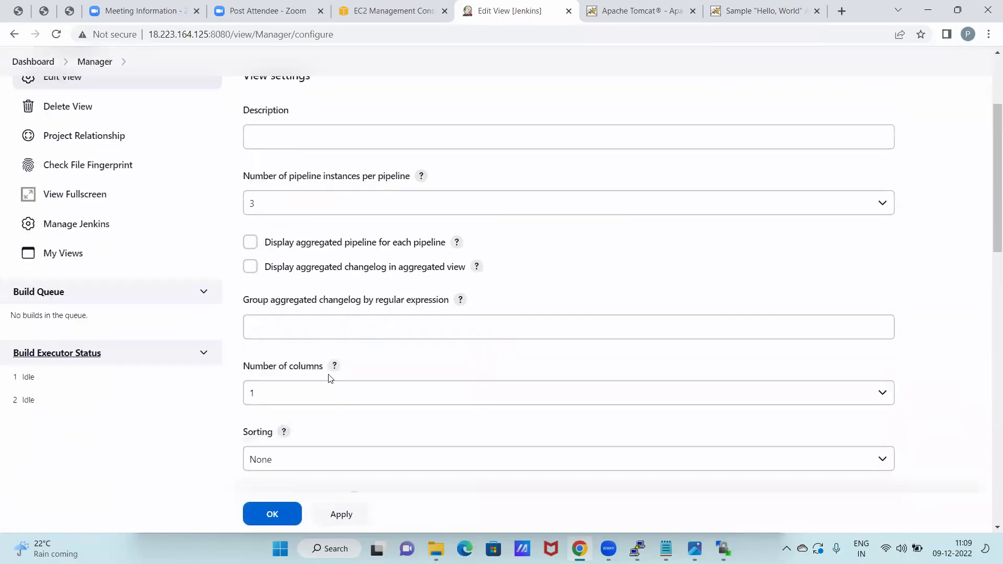
scroll(329, 377, "down", 2)
left_click(278, 294)
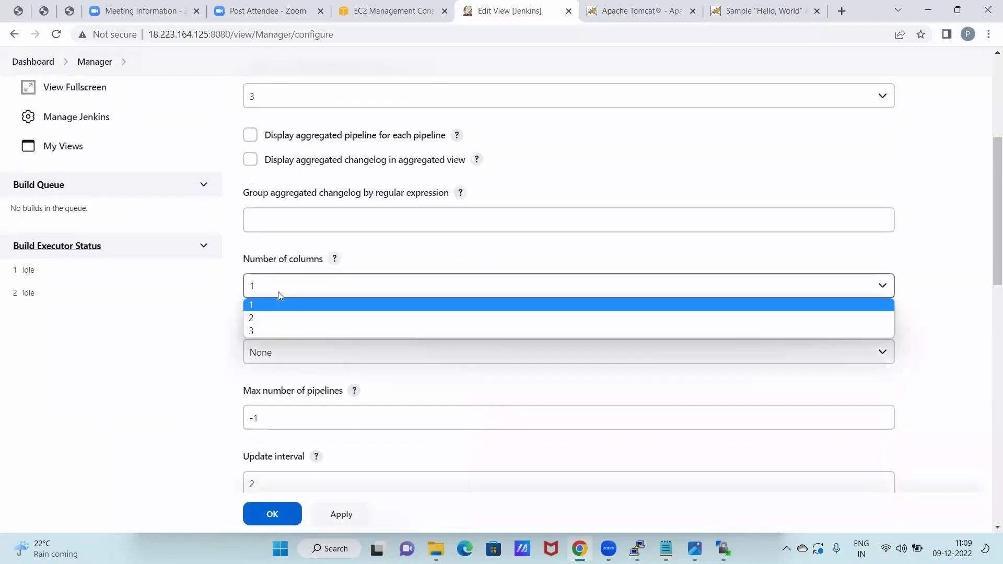
left_click(268, 305)
left_click(267, 294)
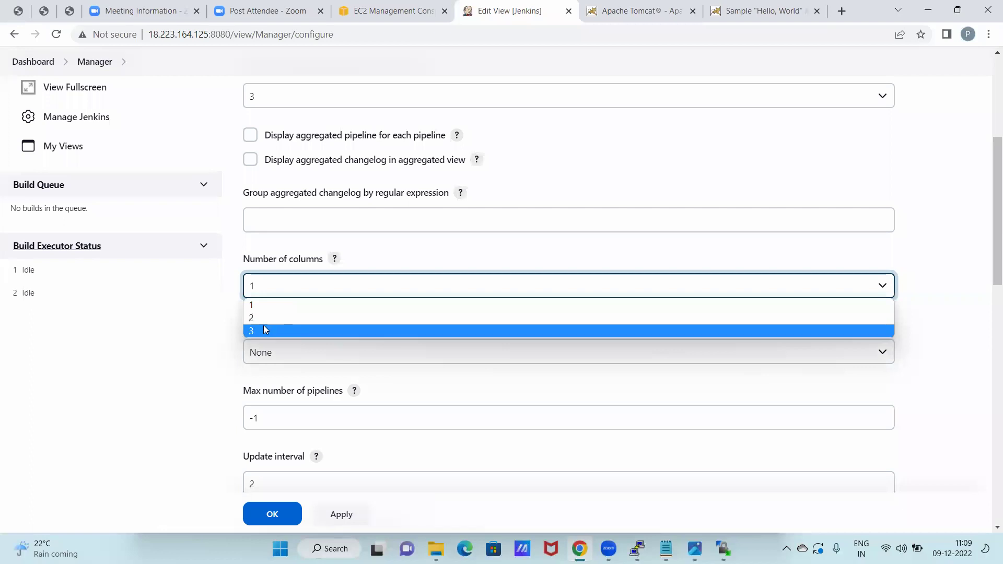
left_click(264, 328)
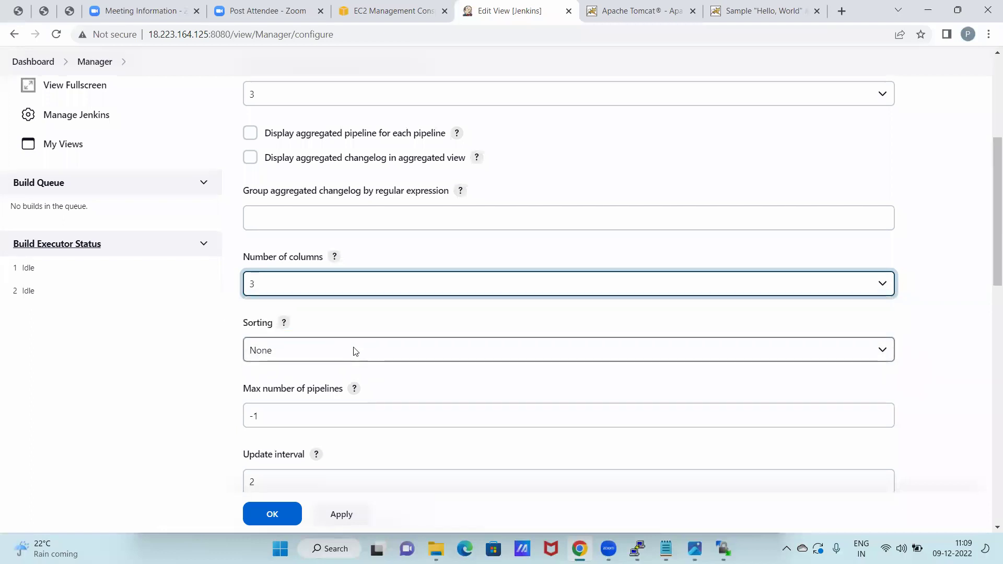
scroll(355, 351, "down", 4)
left_click(334, 191)
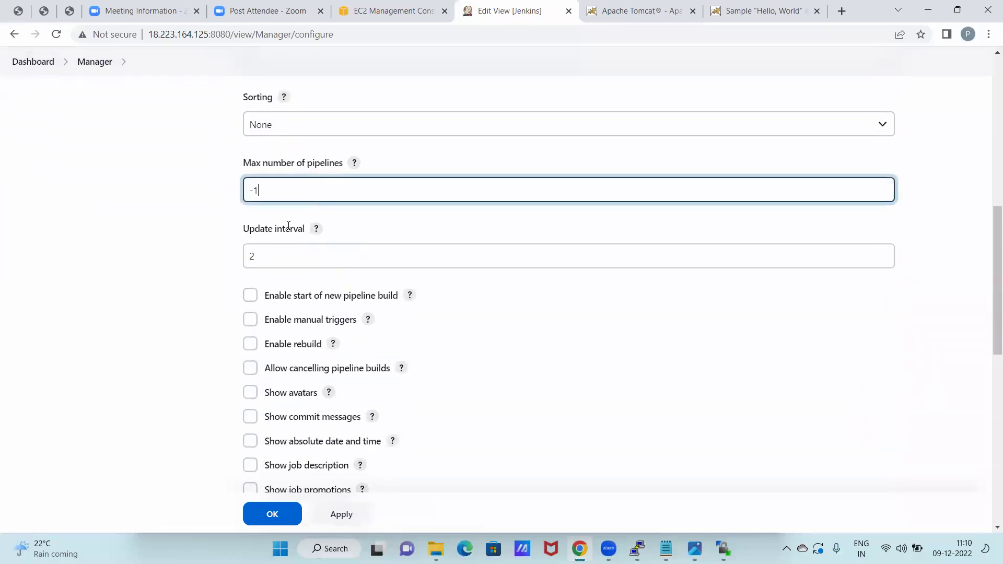
key("BackSpace")
key("BackSpace")
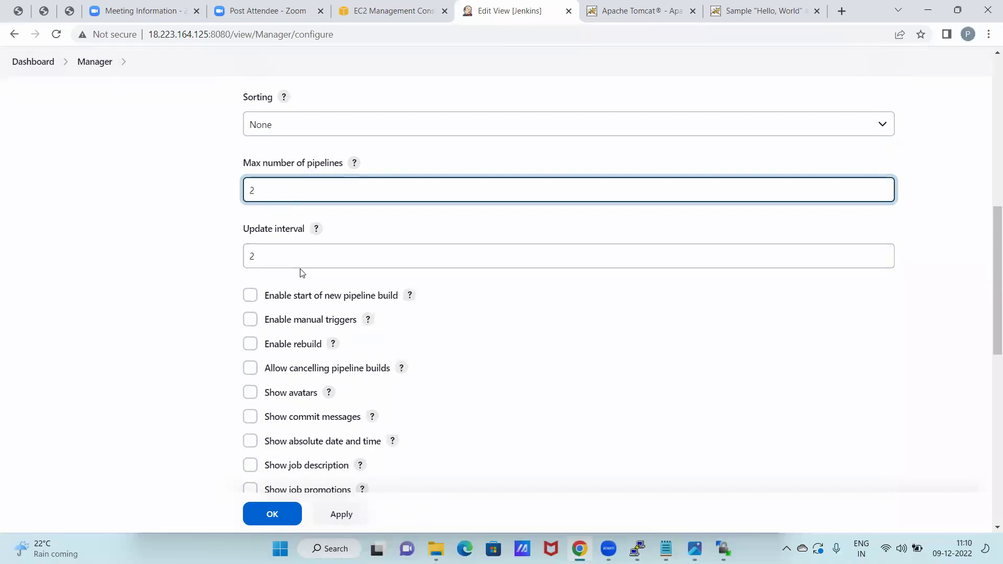
left_click(250, 295)
left_click(253, 297)
scroll(595, 331, "down", 10)
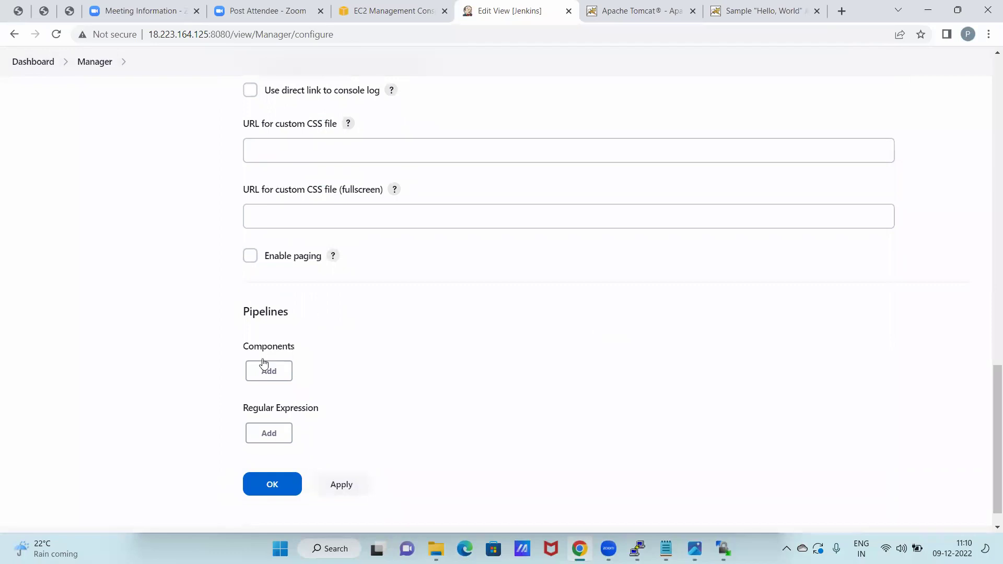
Step: Add a pipeline component named manager-view with devjob as Initial Job, then apply and save
left_click(268, 375)
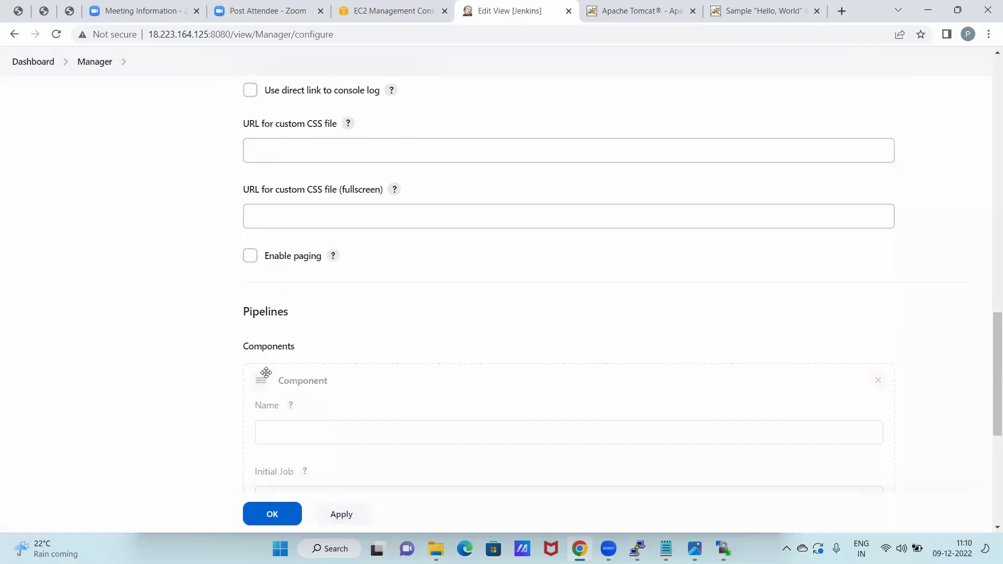
left_click(294, 437)
scroll(294, 437, "down", 4)
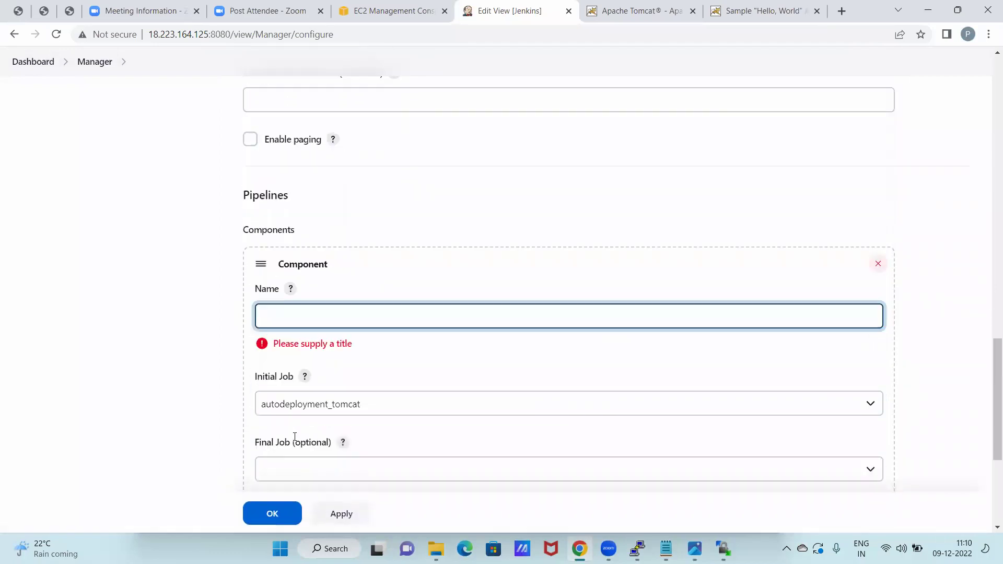
type("manager")
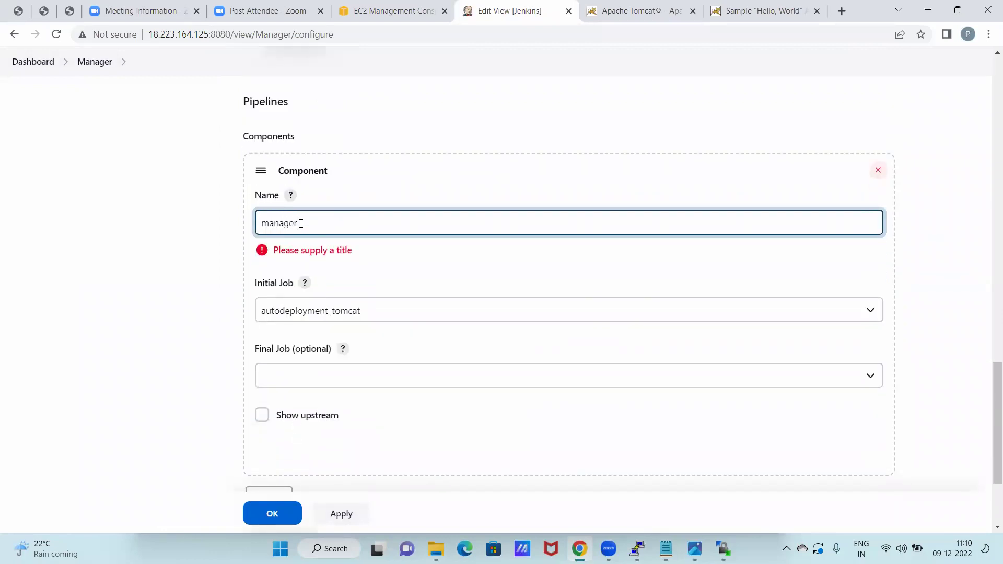
type("-view")
left_click(281, 310)
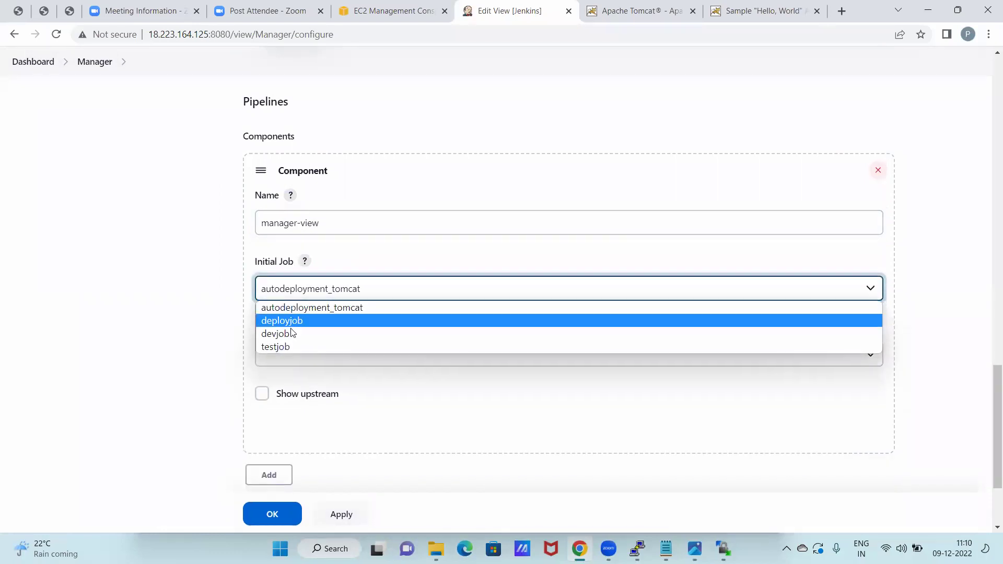
left_click(291, 334)
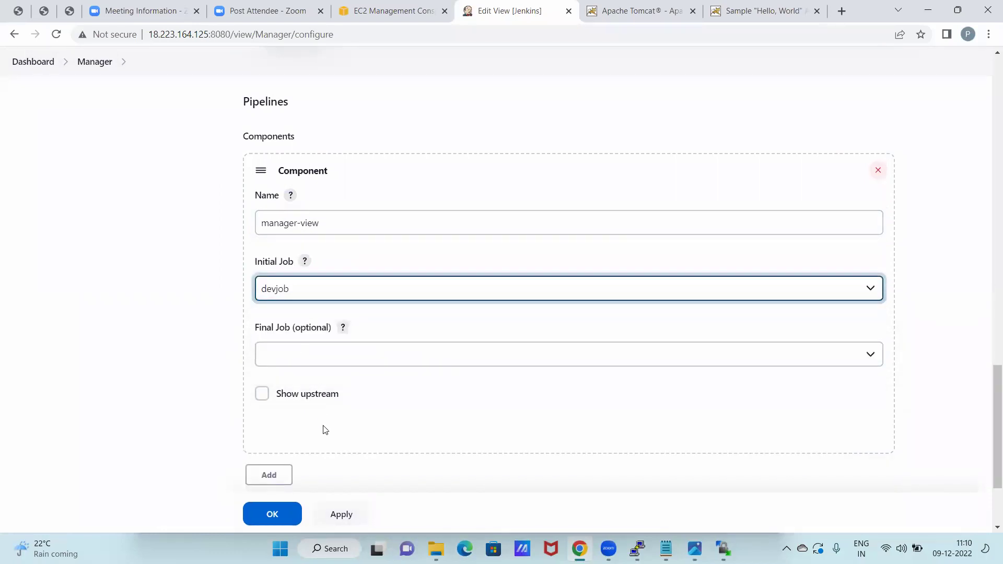
scroll(324, 430, "down", 3)
left_click(340, 455)
left_click(270, 462)
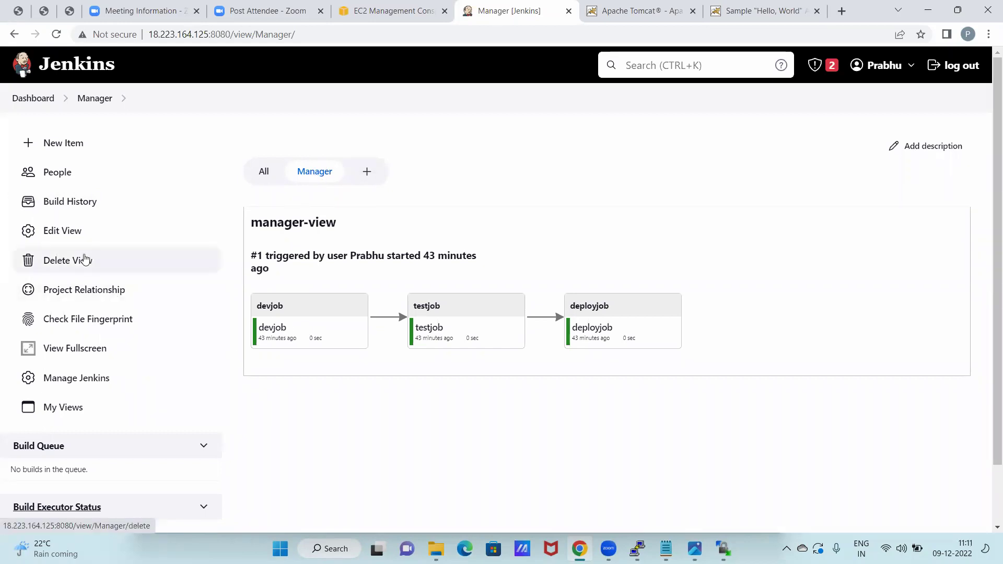
left_click(74, 238)
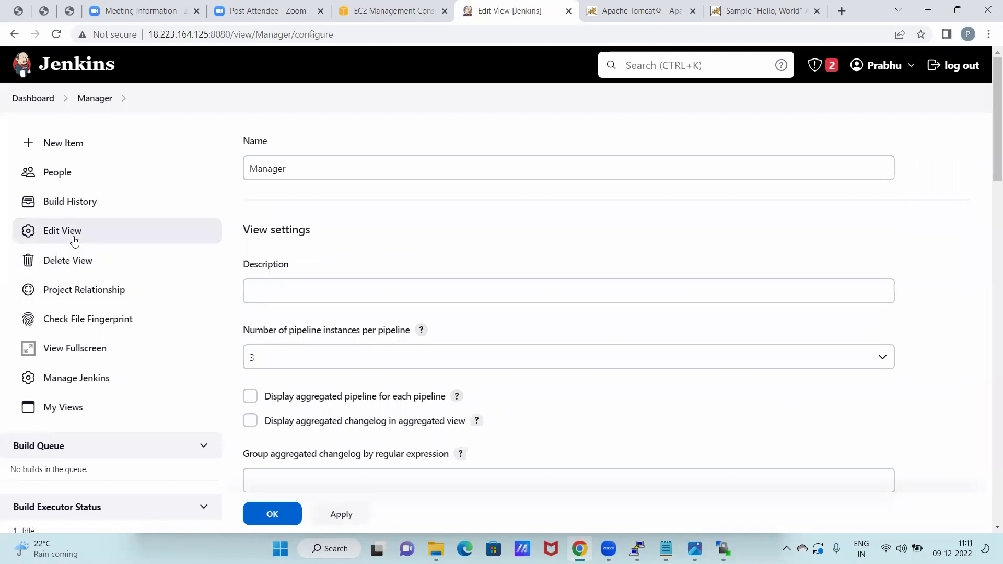
scroll(450, 376, "down", 5)
scroll(450, 376, "down", 7)
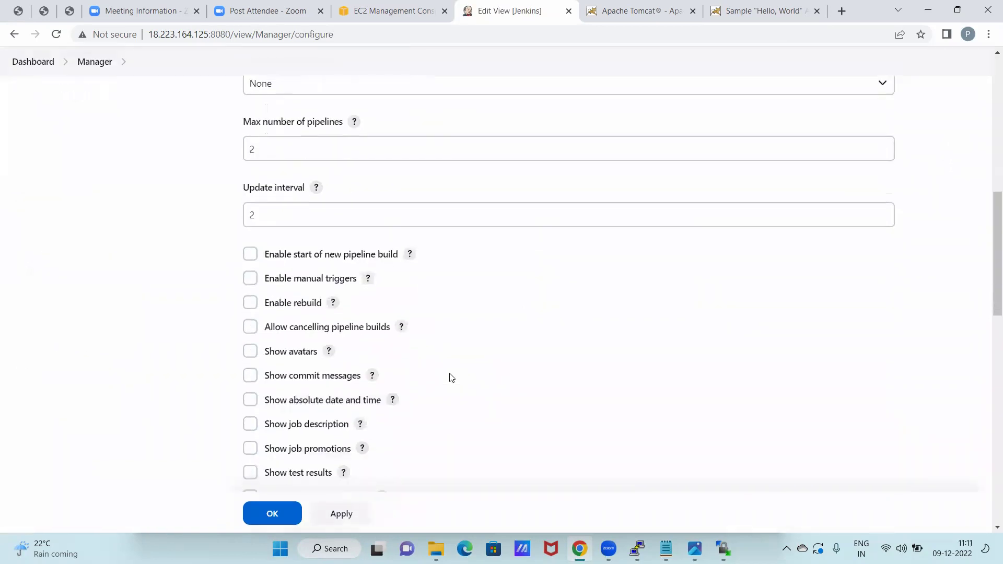
left_click(251, 162)
left_click(273, 515)
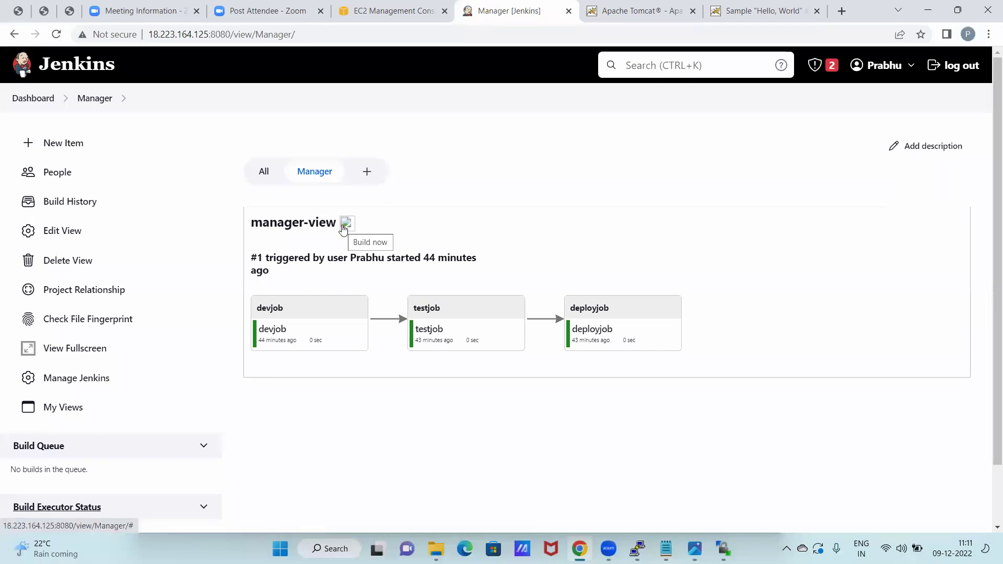
left_click(344, 229)
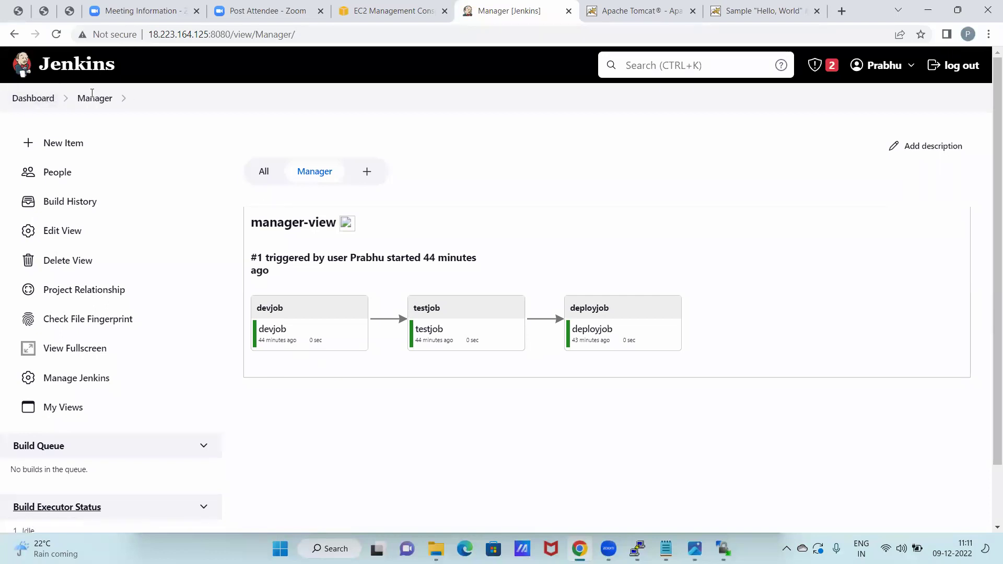
left_click(315, 172)
left_click(316, 172)
left_click(29, 103)
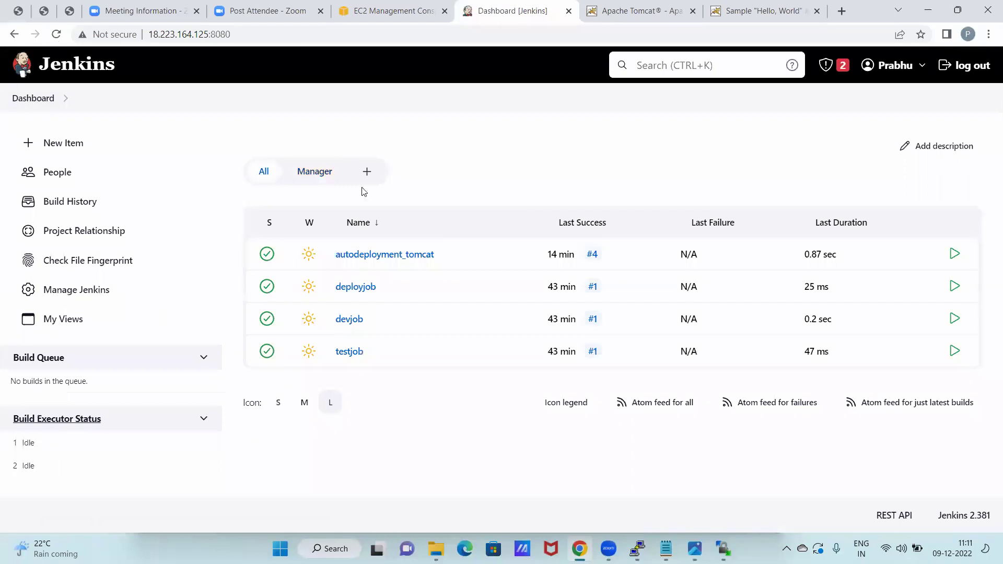
left_click(17, 97)
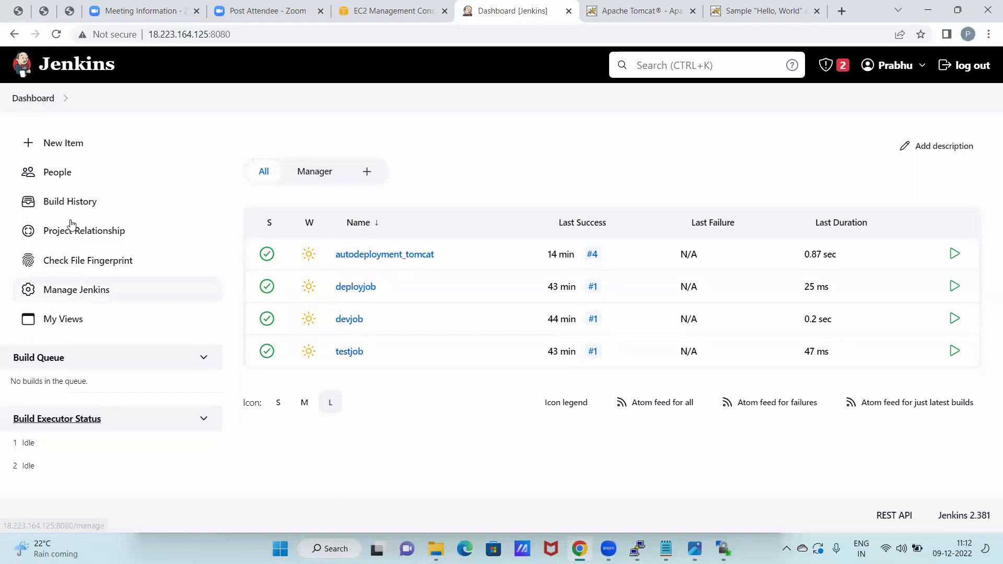
left_click(312, 172)
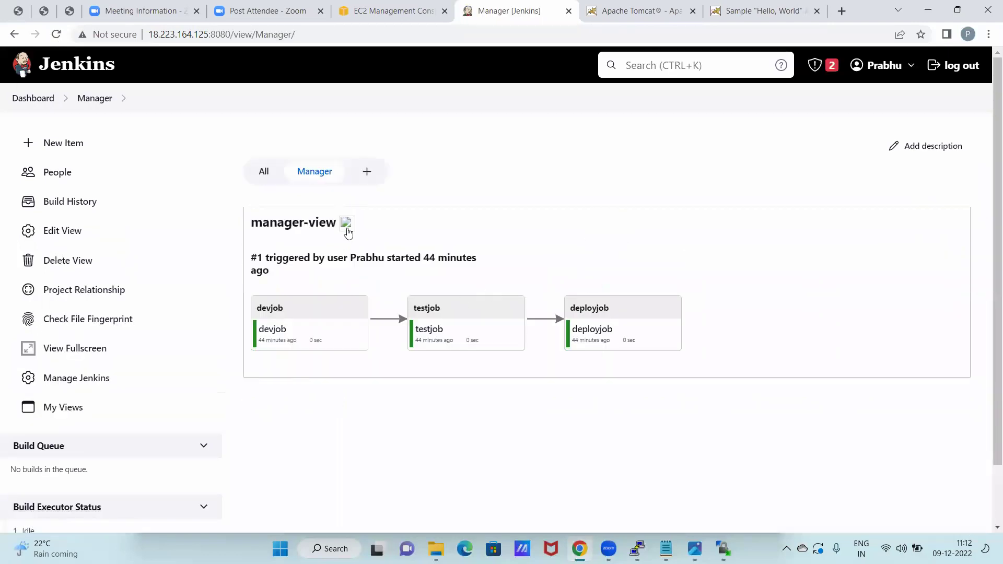
Step: Trigger run #2 of the manager-view pipeline with its Build now icon
left_click(348, 233)
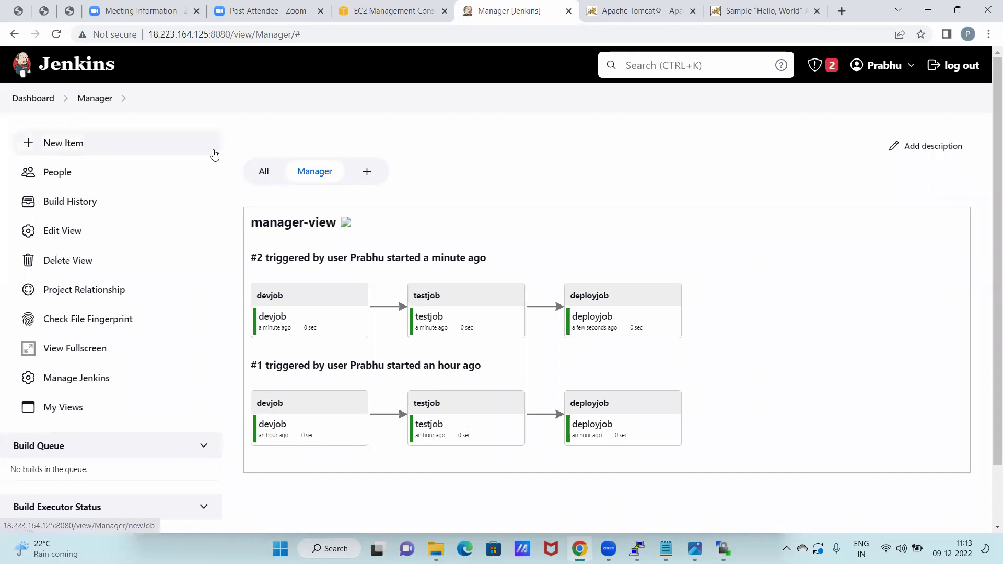
Step: Add a new view named Employee of type Build Pipeline View and create it
left_click(366, 172)
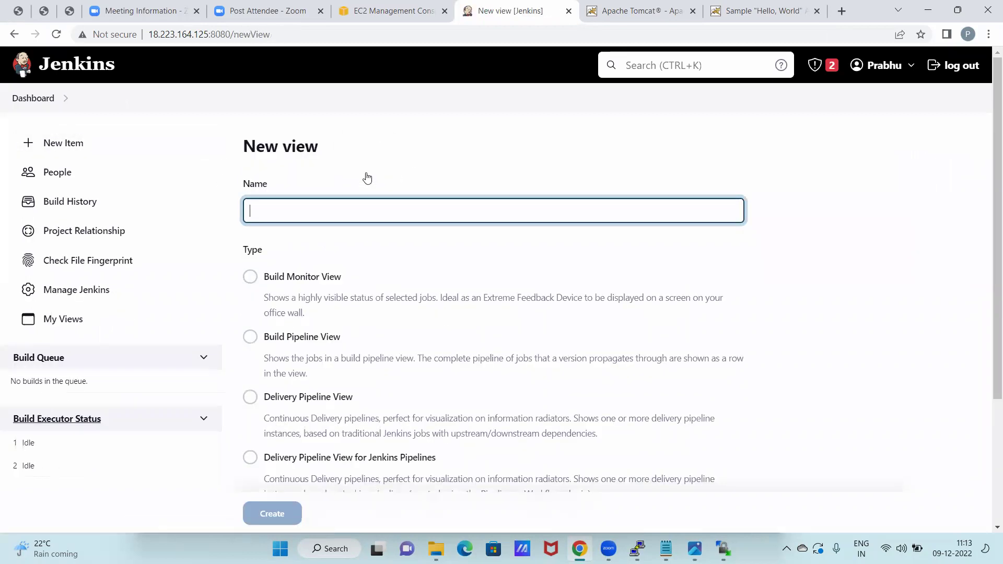
left_click(322, 213)
left_click(253, 340)
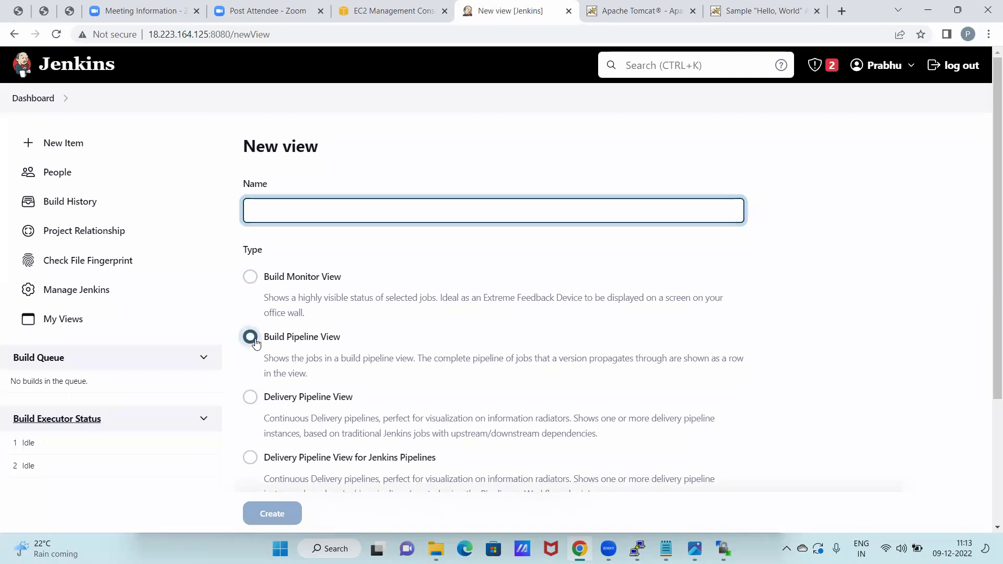
left_click(325, 206)
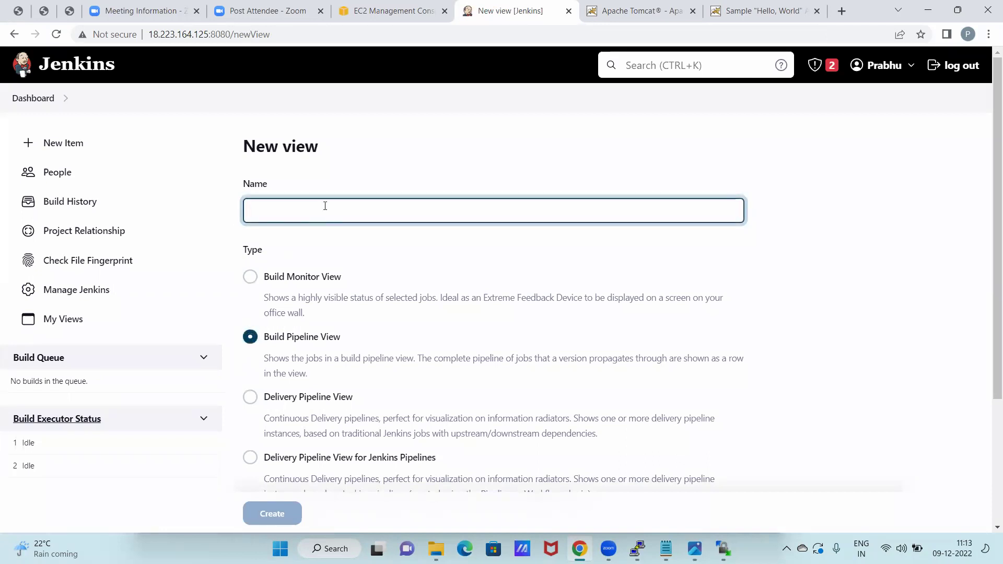
type("Employee")
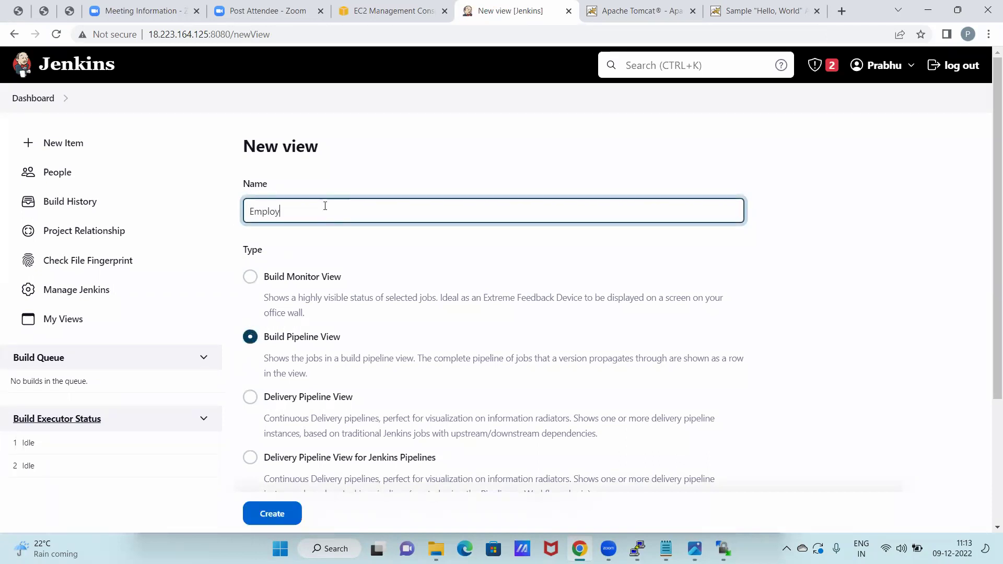
left_click(264, 517)
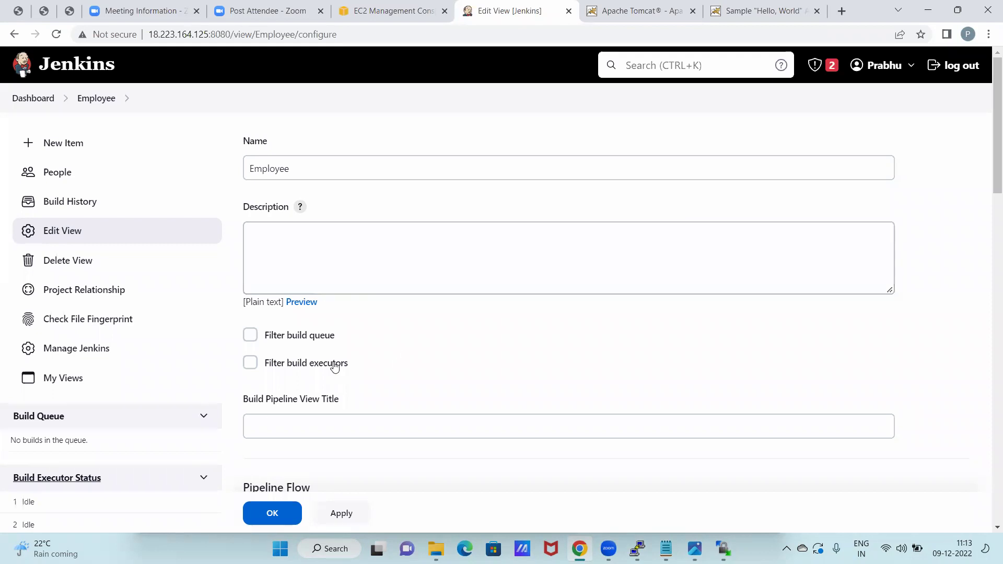
Step: Enter Emp as the Build Pipeline View Title and choose devjob as the initial job
scroll(333, 363, "down", 3)
left_click(316, 275)
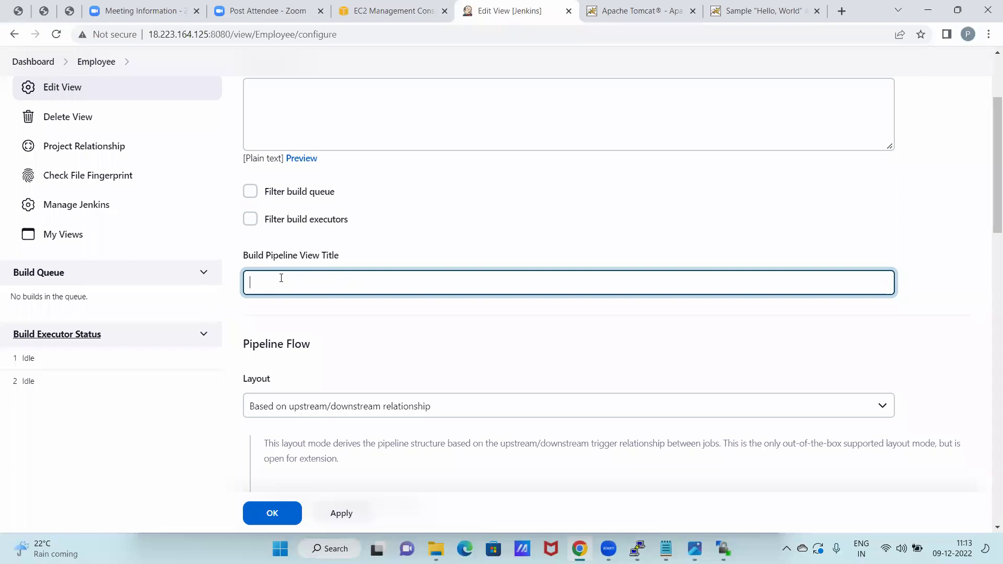
type("Emp")
scroll(304, 345, "down", 5)
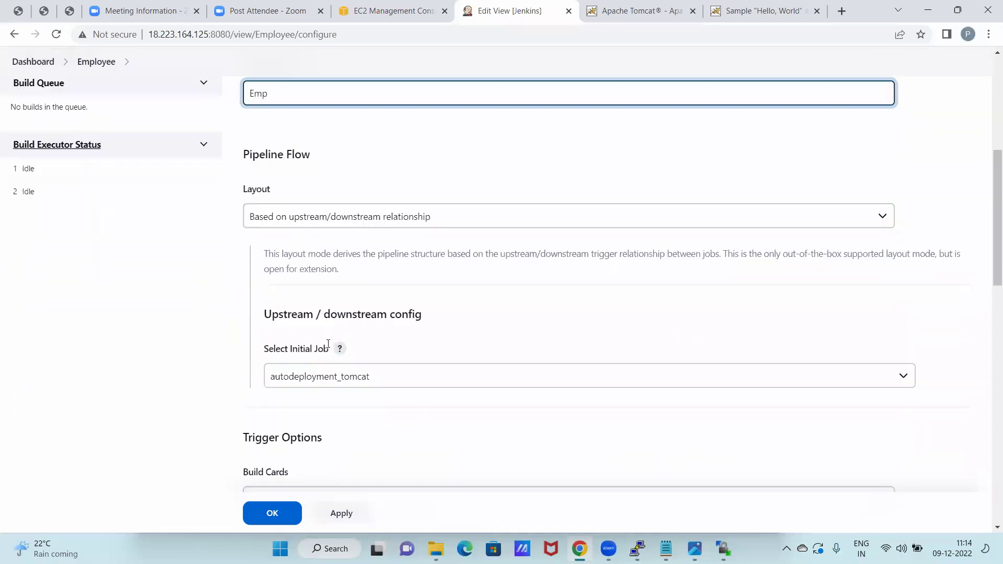
left_click(341, 293)
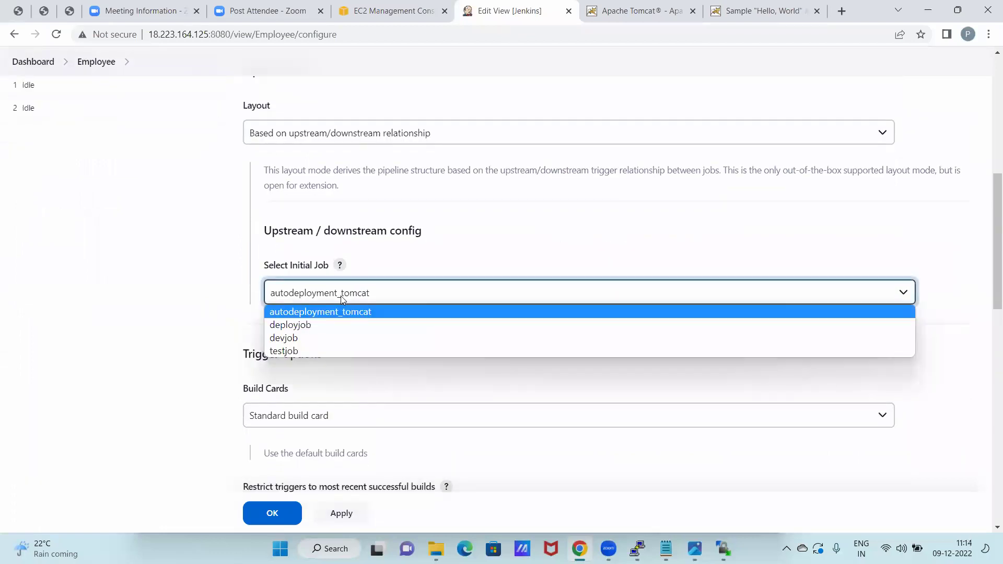
left_click(307, 338)
Step: Set No Of Displayed Builds to 3 and apply the Employee view settings
scroll(307, 344, "down", 6)
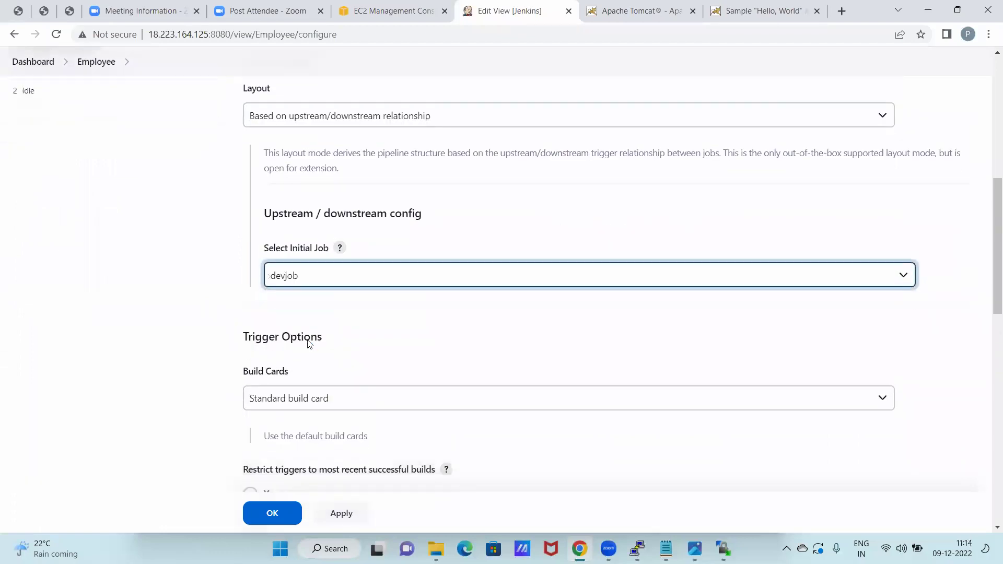
scroll(309, 343, "down", 4)
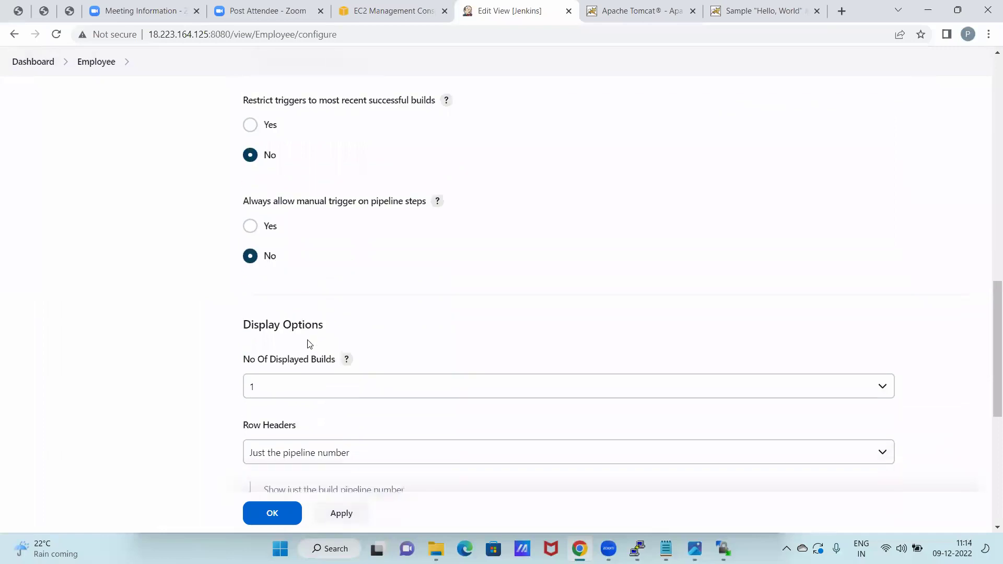
left_click(292, 297)
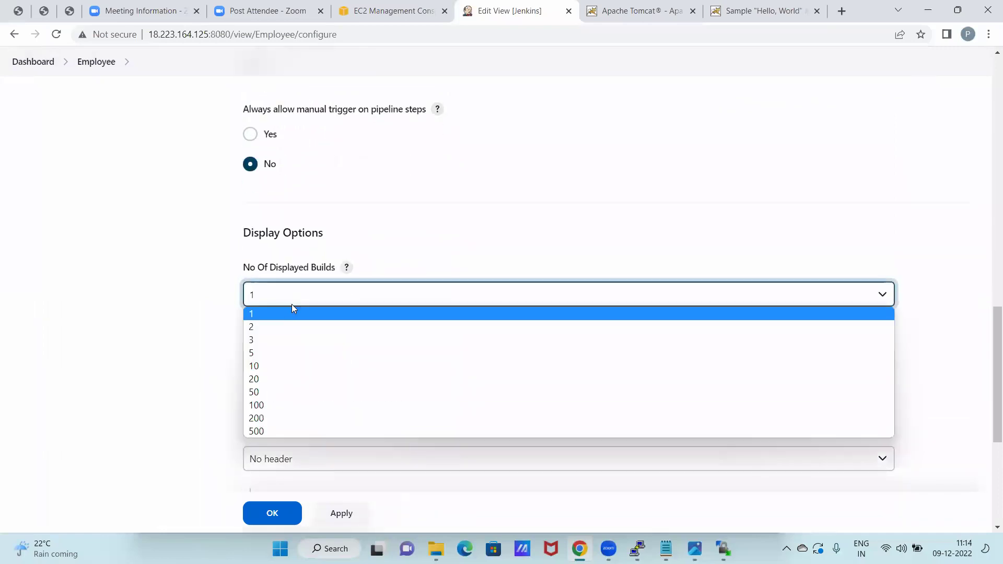
left_click(277, 340)
scroll(277, 342, "down", 5)
scroll(277, 343, "down", 1)
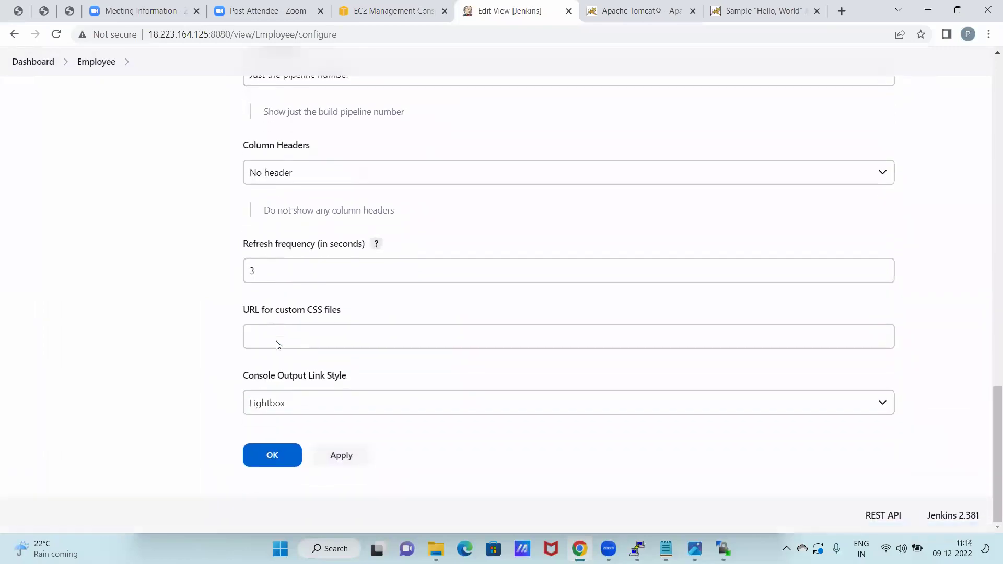
left_click(342, 455)
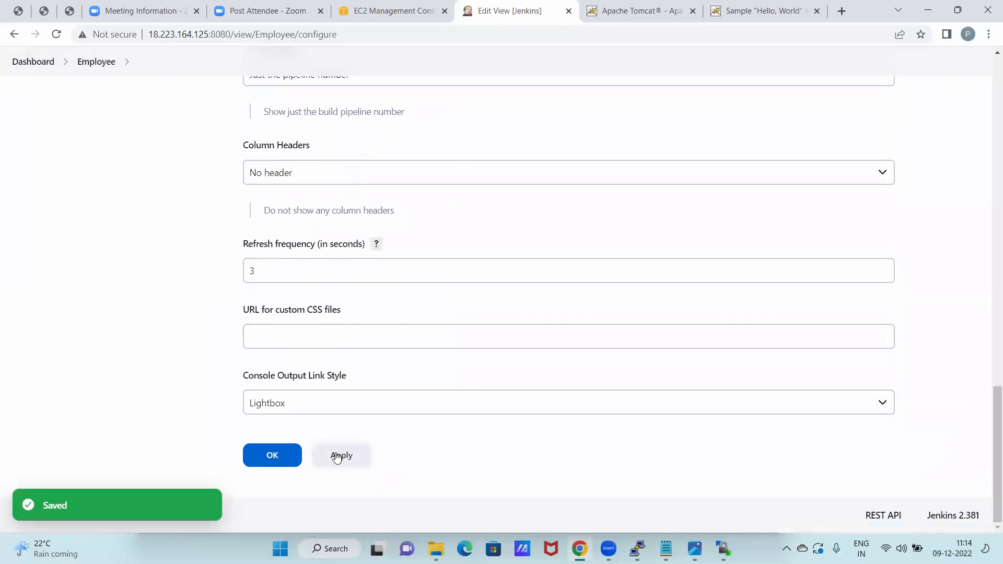
Step: Save the Employee view, run the Emp pipeline to produce build #3, and return to the dashboard
left_click(281, 460)
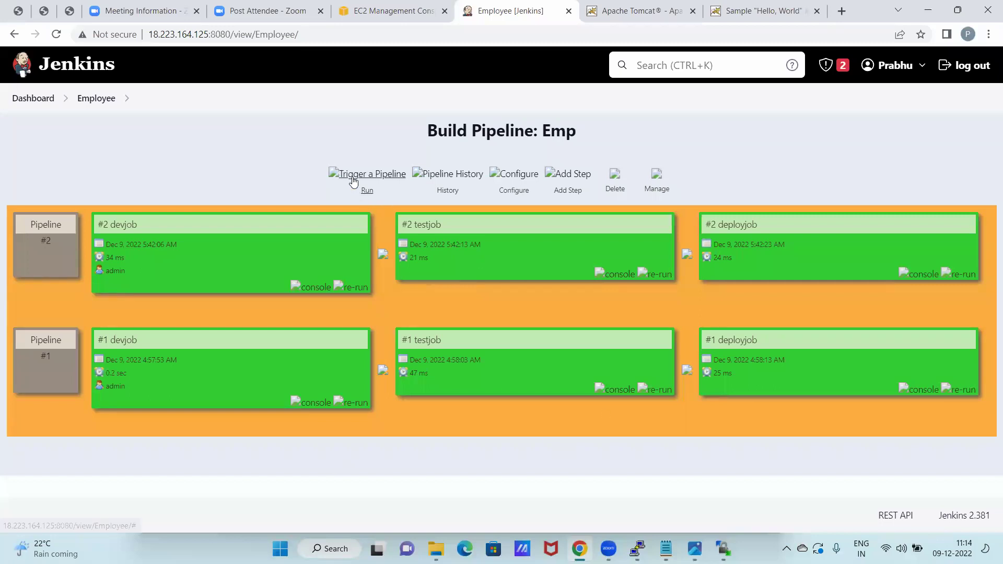
left_click(367, 192)
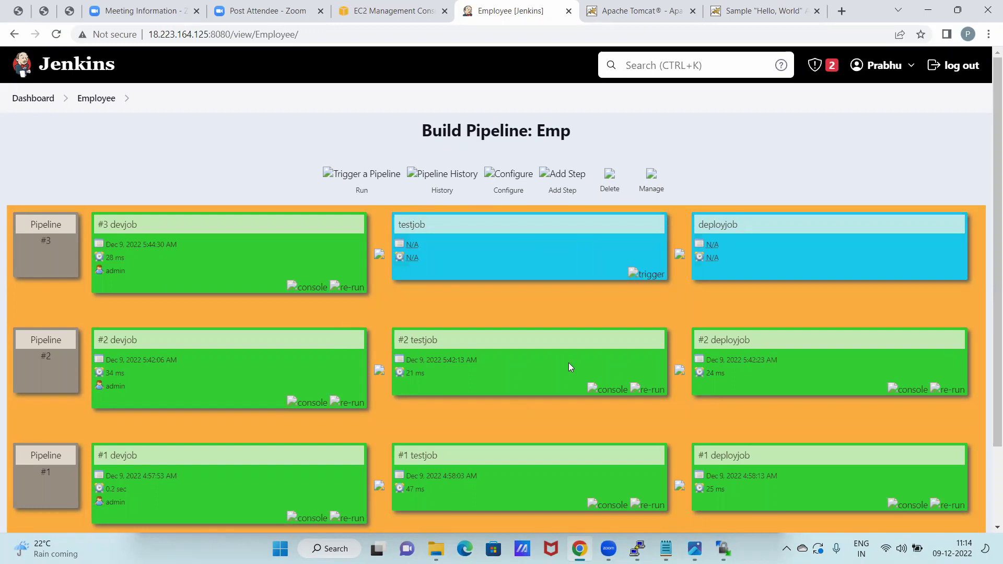
left_click(33, 99)
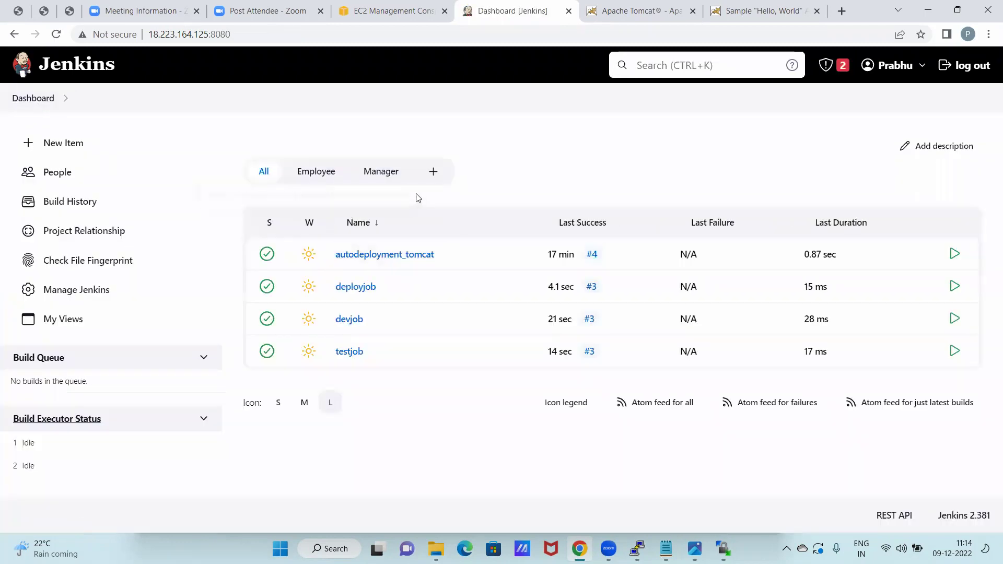
Step: Check the Manager and Employee view tabs, glance at the Notepad notes, then go back
left_click(384, 175)
left_click(336, 173)
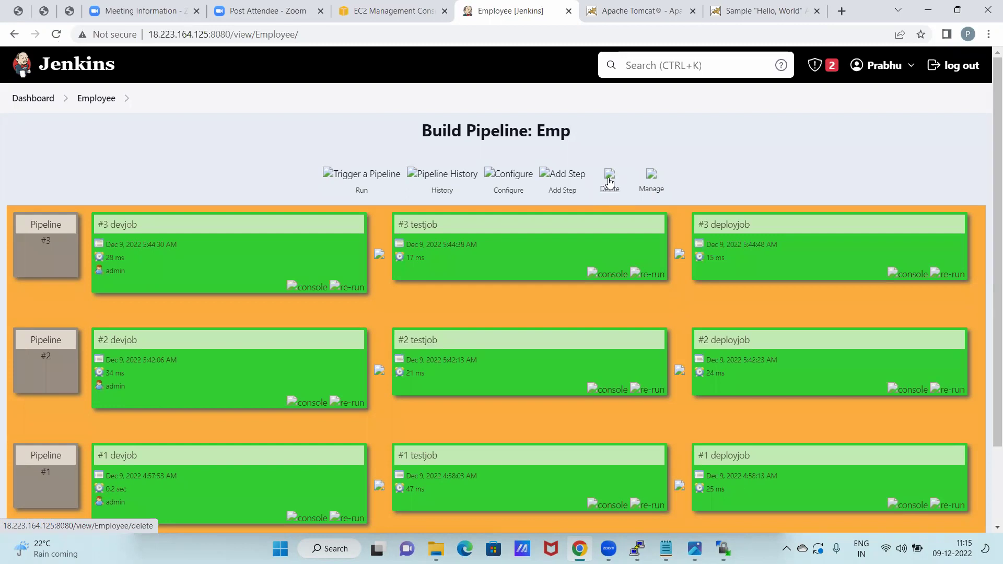
key("alt+Tab")
left_click(535, 7)
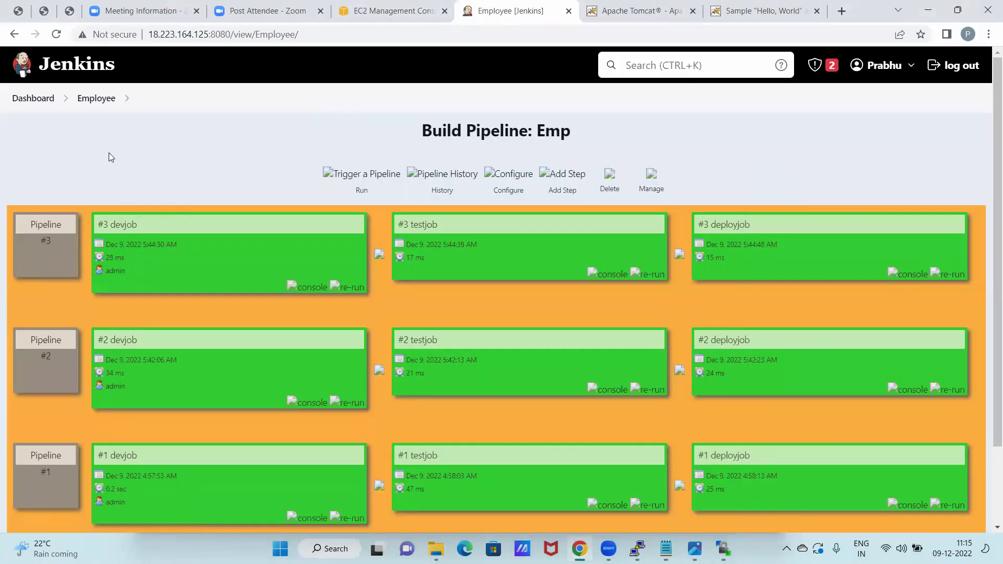
left_click(38, 103)
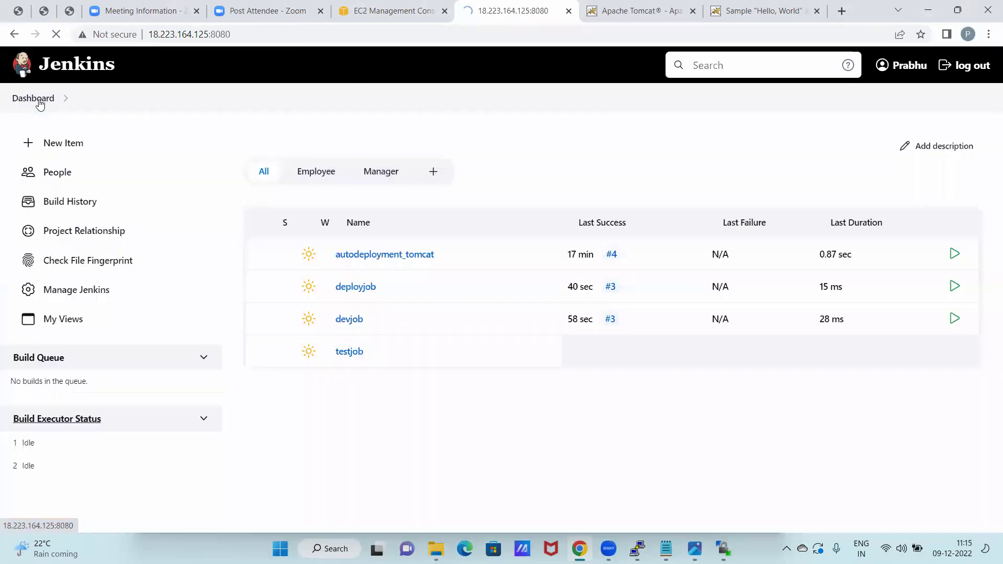
Step: Create Build Monitor View 'Job', tick testjob under Jobs, save, and reopen its settings
left_click(443, 177)
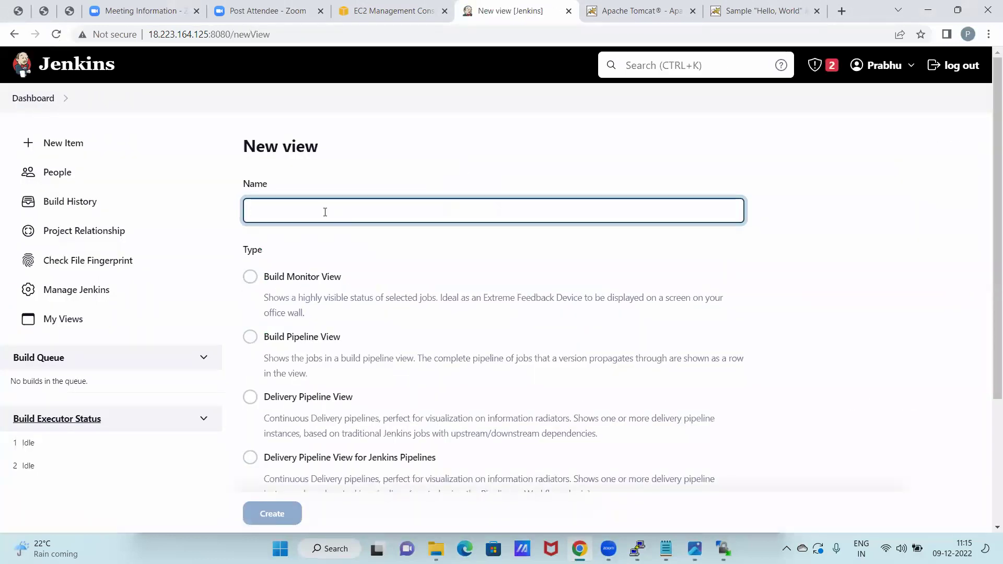
left_click(251, 276)
left_click(299, 211)
type("Job")
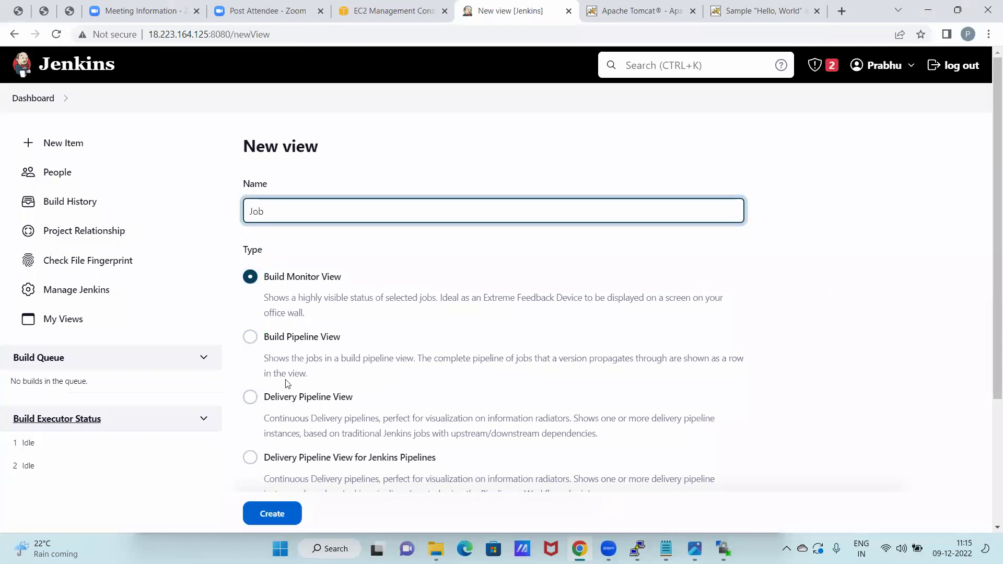
left_click(272, 522)
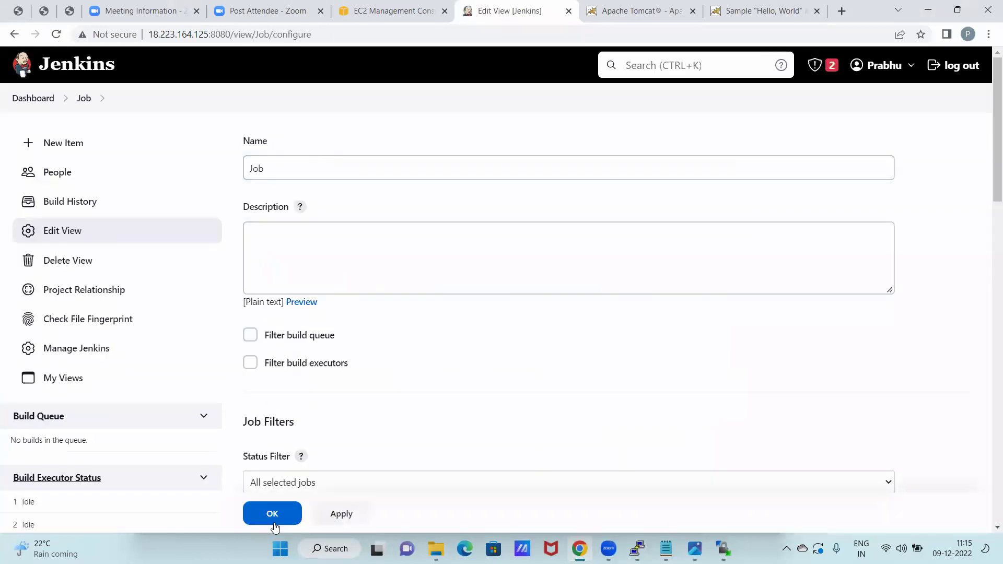
scroll(428, 296, "down", 2)
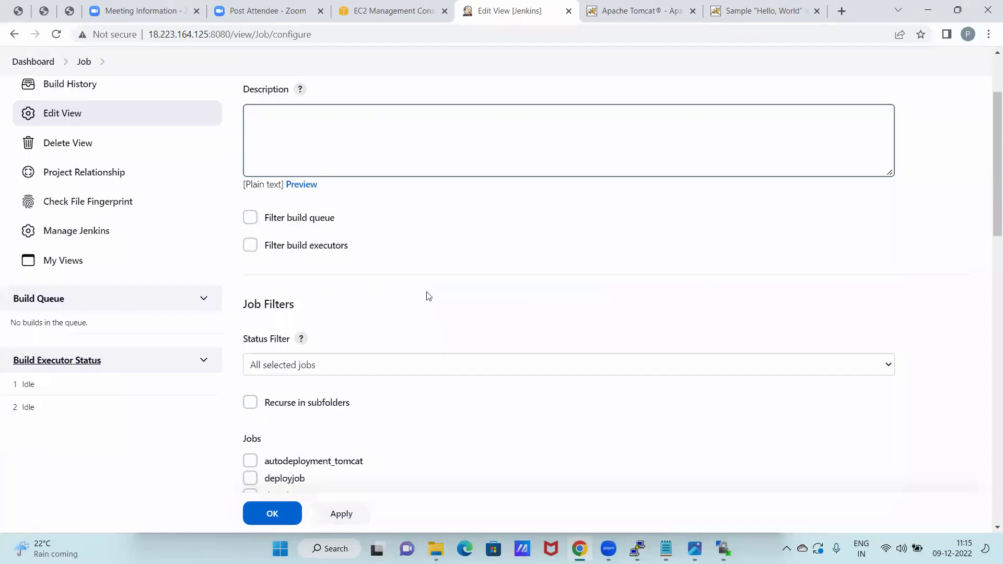
scroll(426, 295, "down", 3)
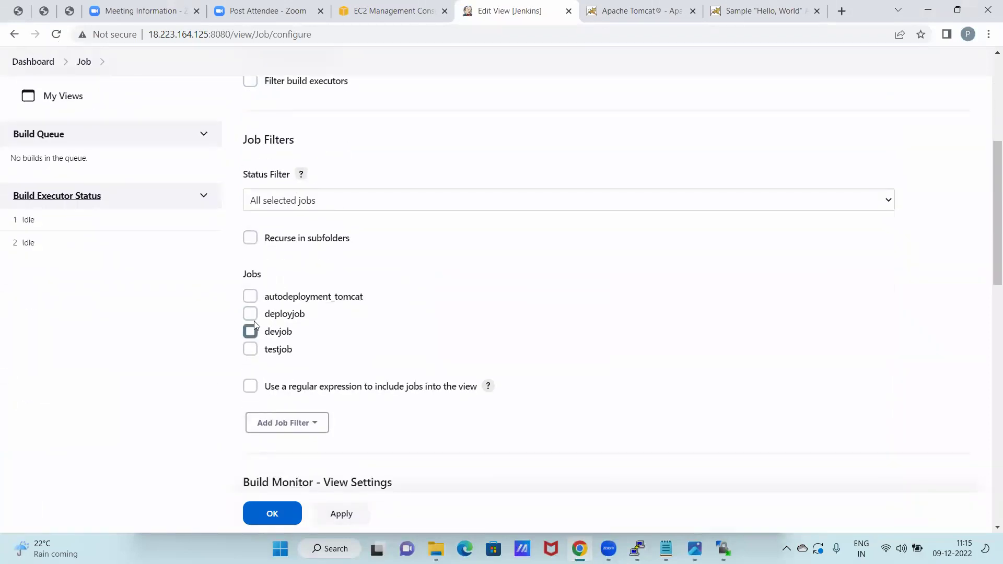
left_click(254, 350)
left_click(254, 515)
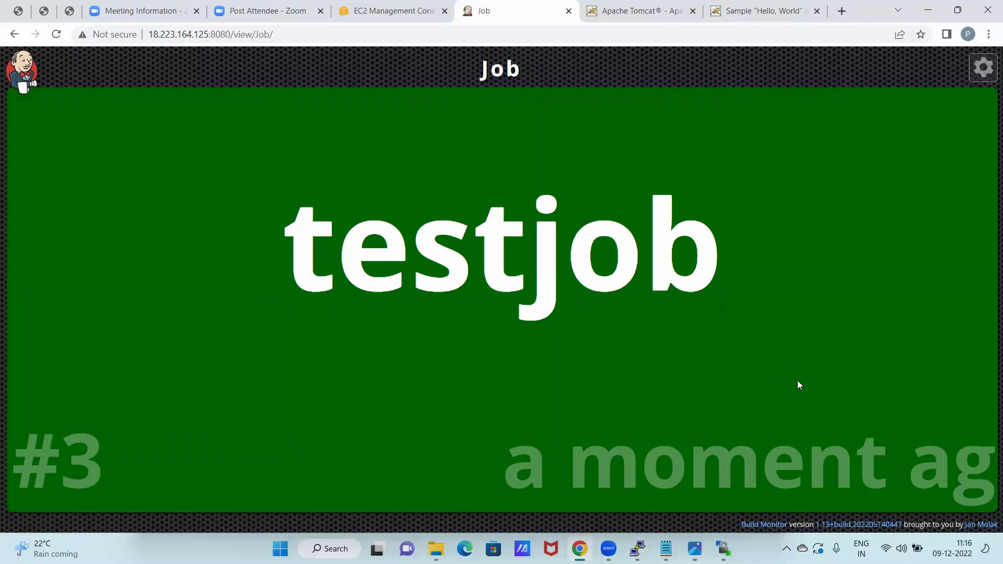
left_click(14, 34)
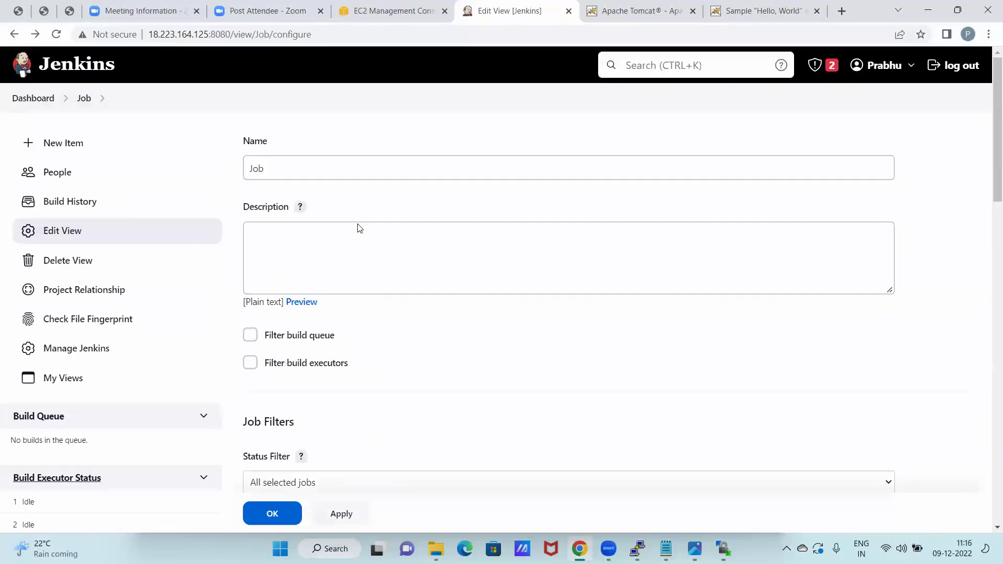
Step: Change testjob's build shell command from uname to unamebh, apply, save, and return to the dashboard
left_click(36, 104)
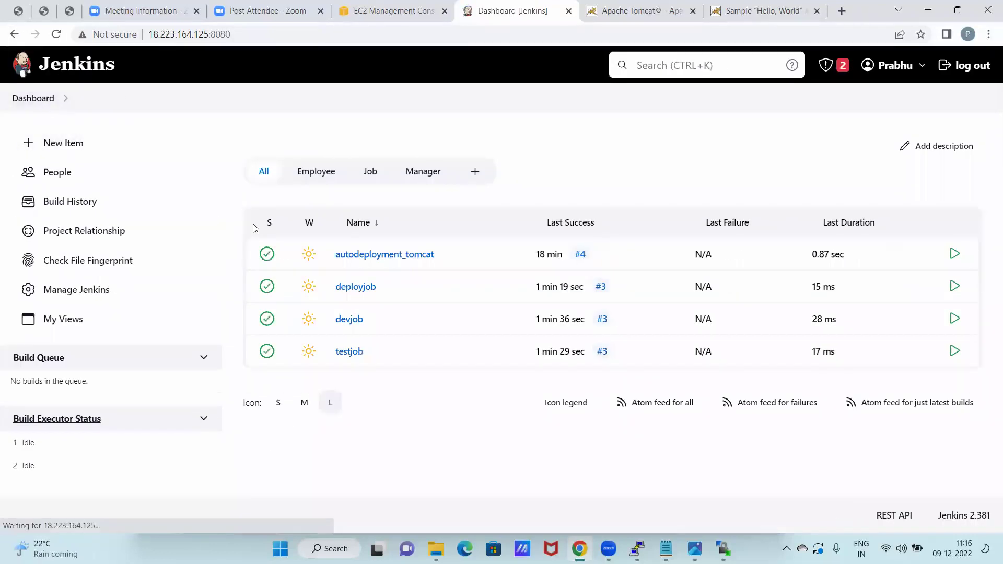
left_click(351, 352)
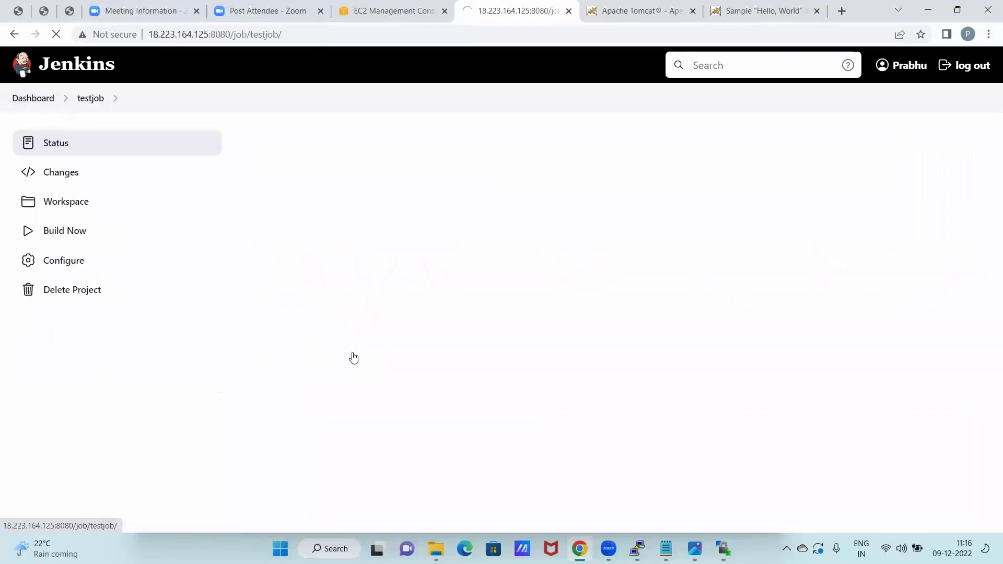
left_click(78, 261)
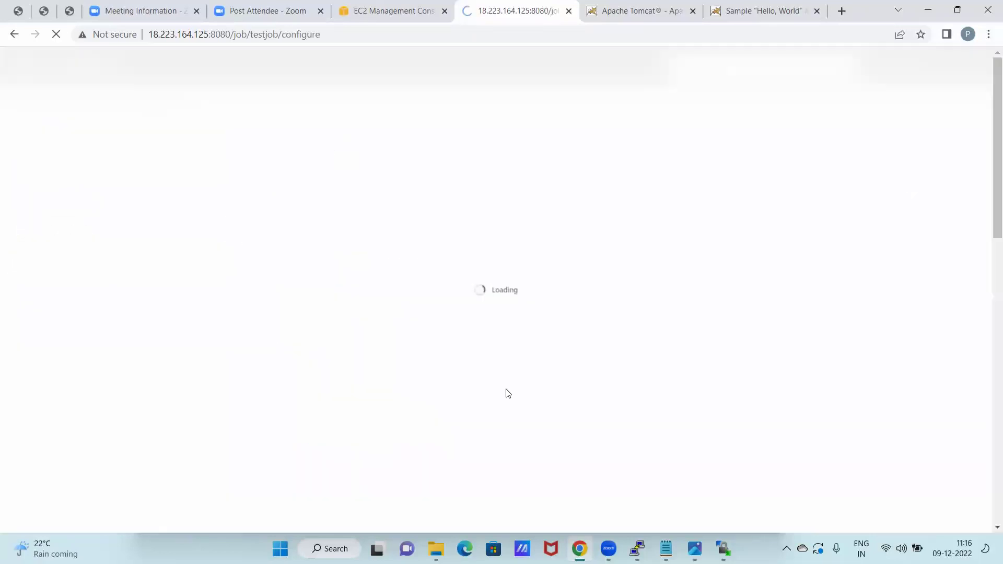
scroll(506, 392, "down", 15)
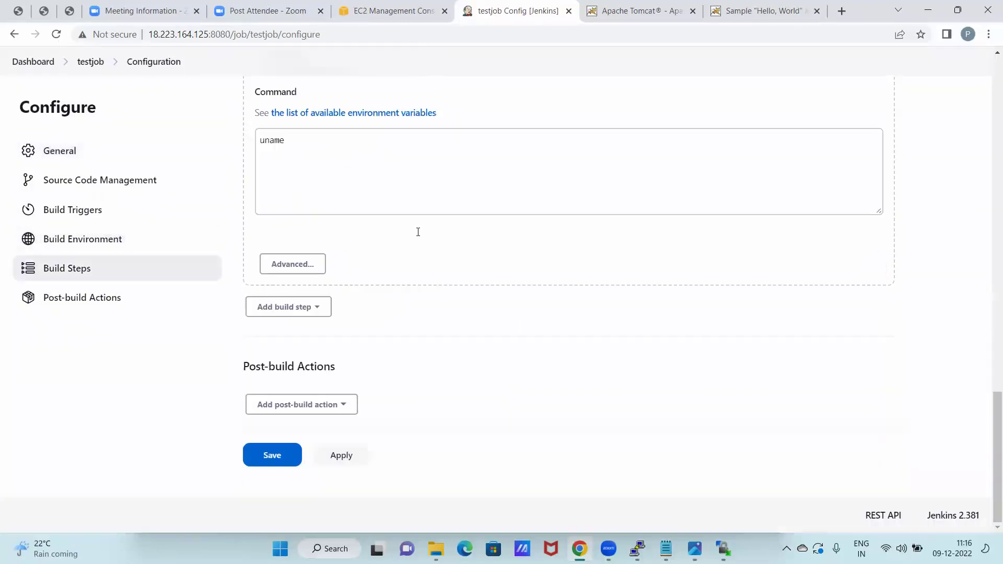
left_click(319, 141)
type("bh")
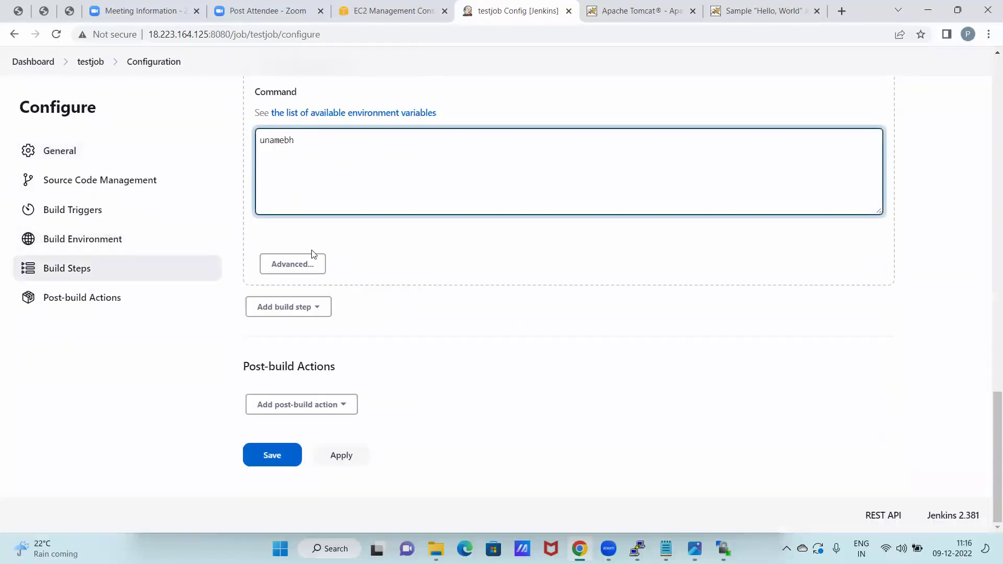
left_click(344, 467)
left_click(274, 460)
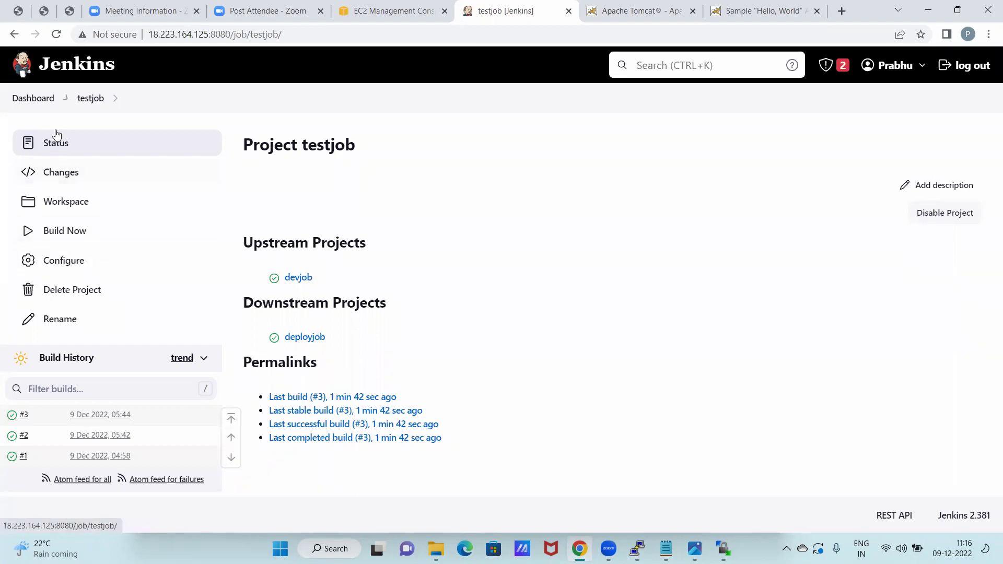
left_click(33, 98)
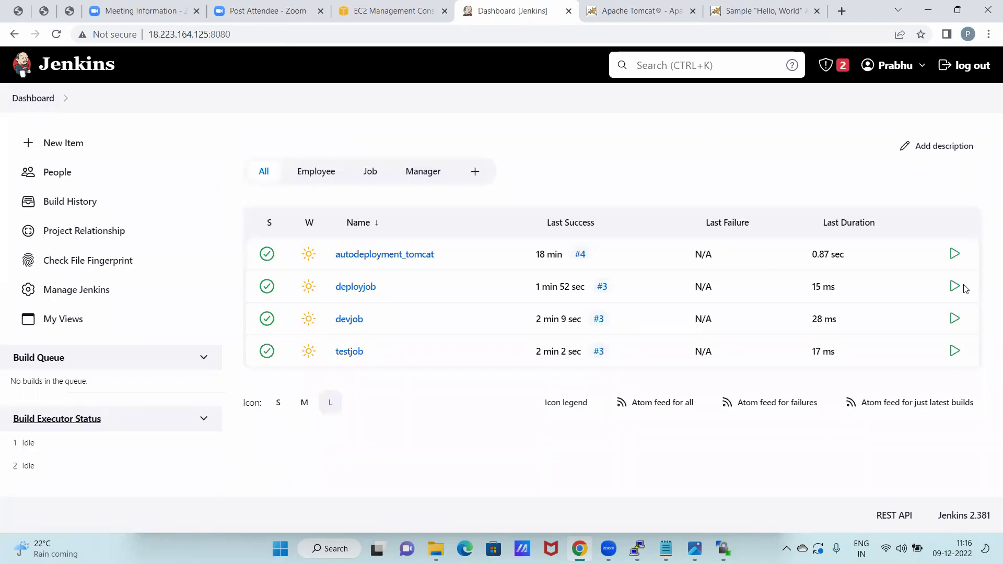
Step: Build devjob again and check the Manager, Employee and Job views for testjob's failed build #4
left_click(954, 320)
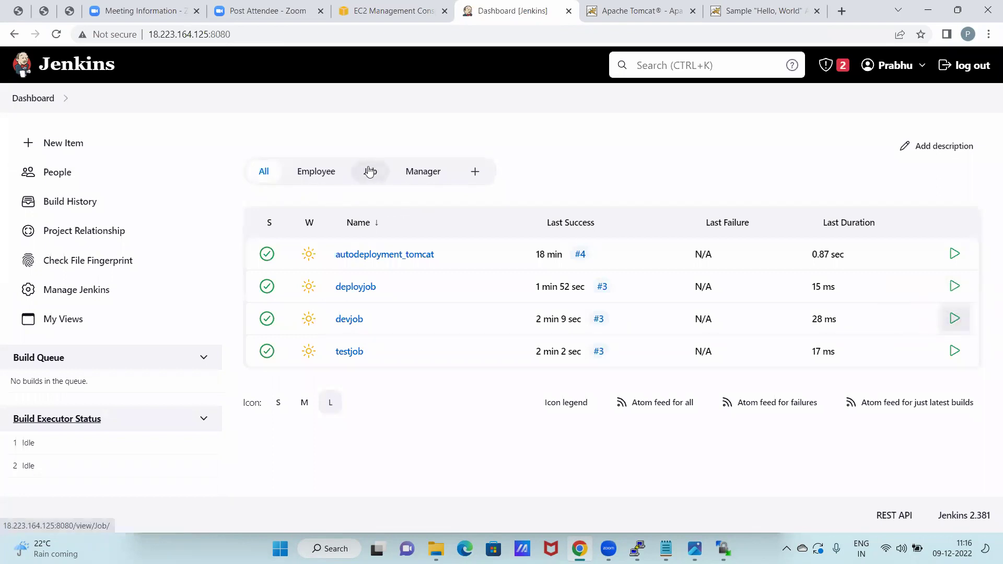
left_click(419, 173)
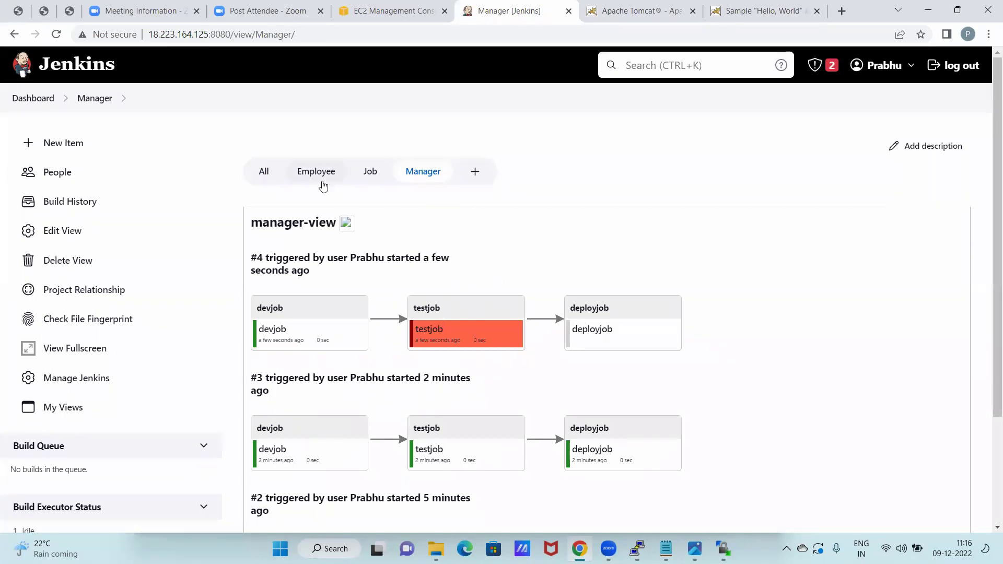
left_click(299, 177)
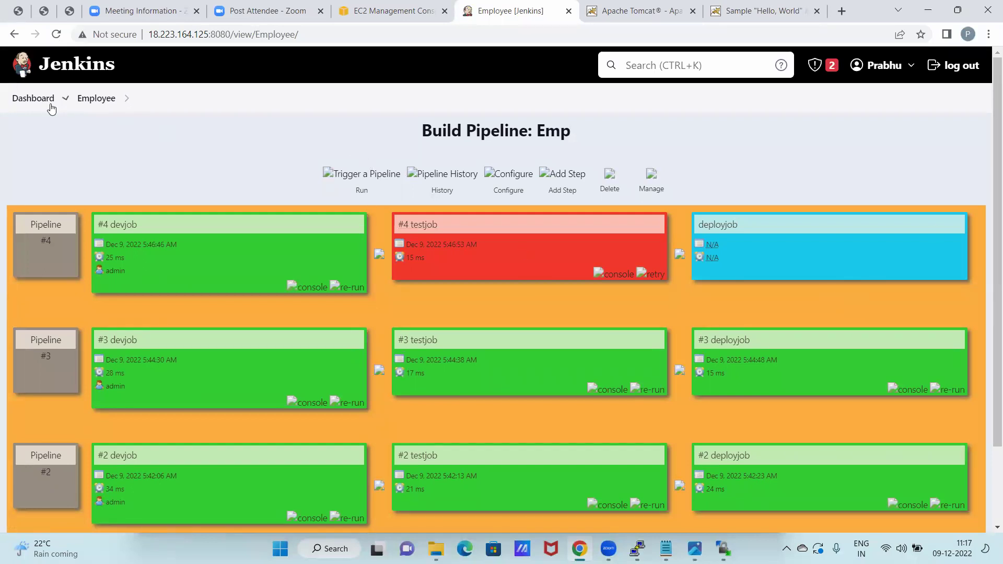
left_click(33, 99)
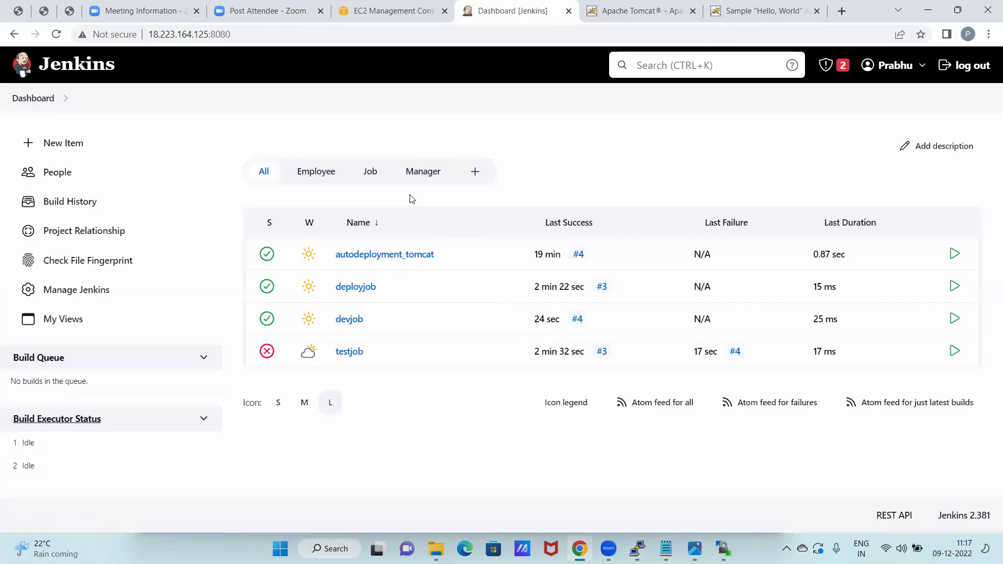
left_click(372, 172)
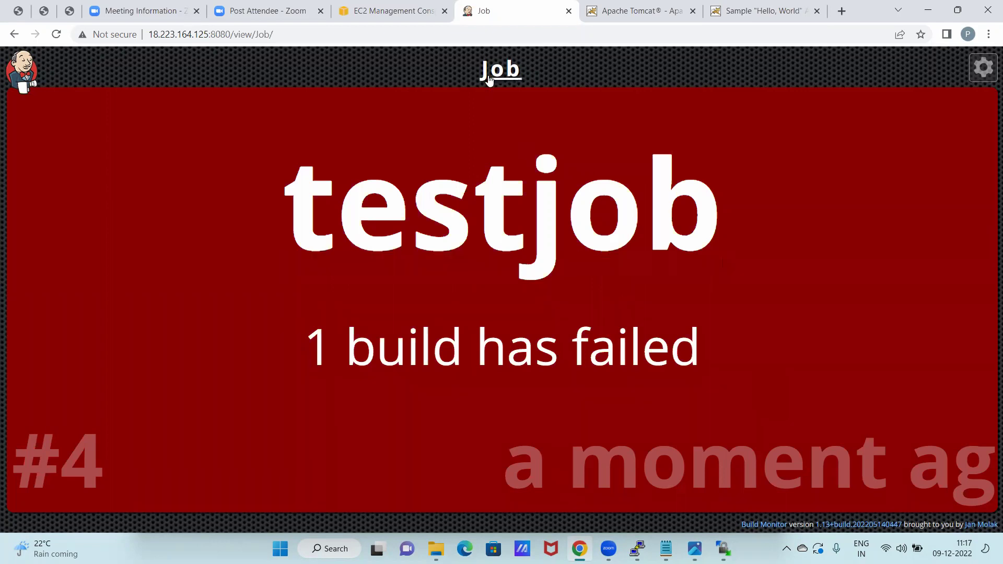
Step: Close the Apache Tomcat and Sample "Hello, World" tabs and return to the Jenkins Job tab
left_click(661, 11)
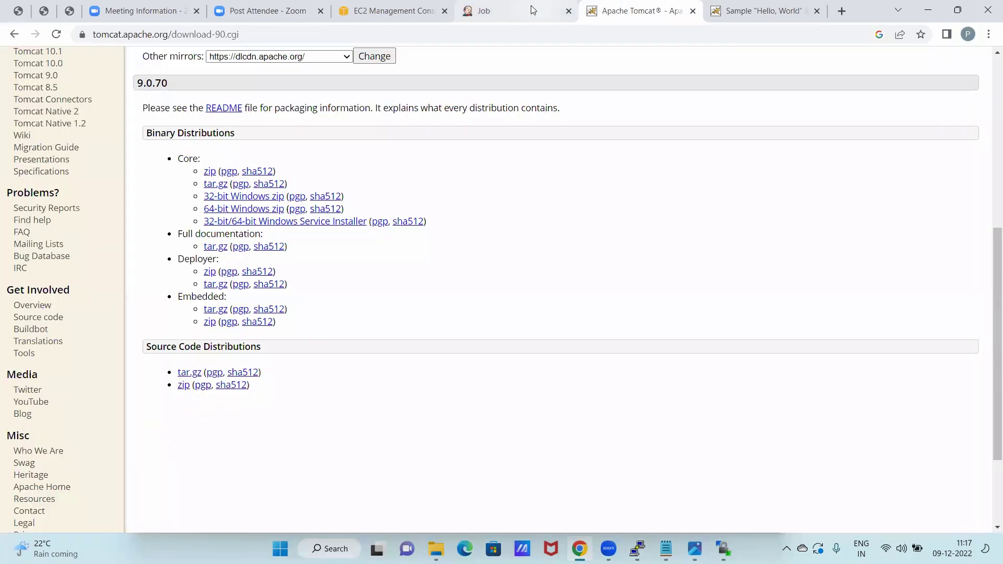
left_click(692, 11)
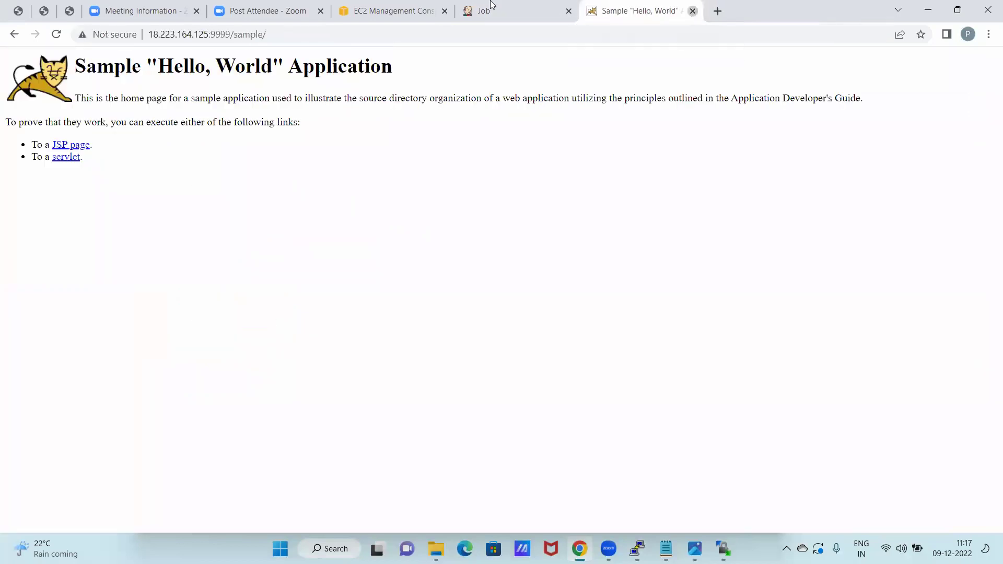
left_click(692, 11)
left_click(453, 7)
left_click(597, 4)
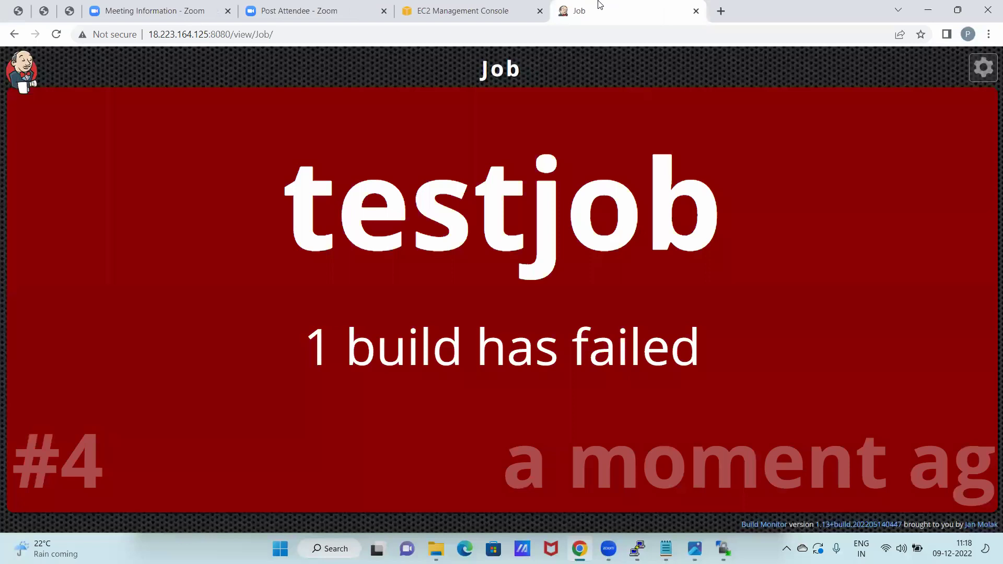
Step: Bring the day 3 jenkins notes forward and select the delivery, build pipeline and build monitor plugin lines
mouse_move(665, 548)
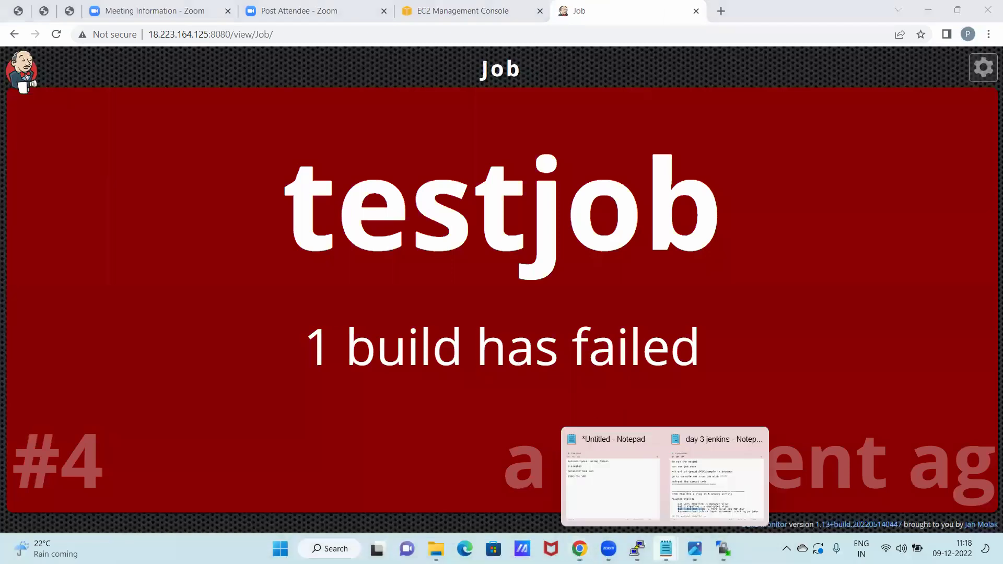
left_click(709, 502)
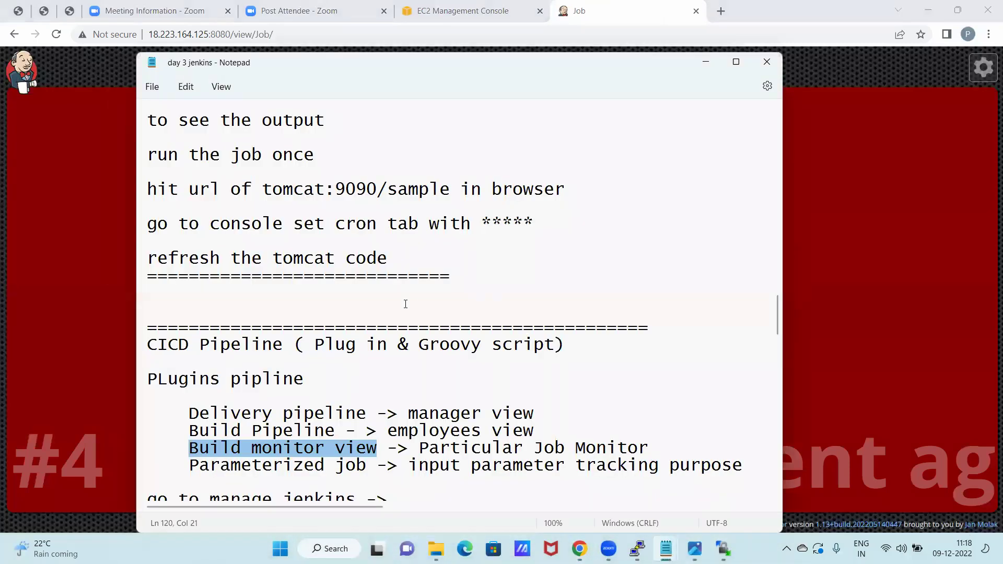
scroll(405, 303, "down", 4)
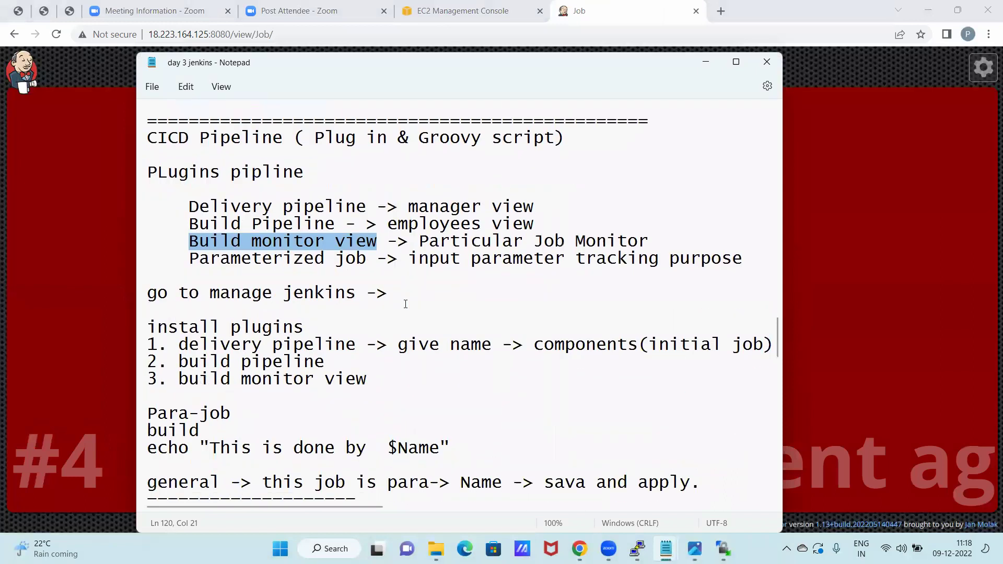
left_click_drag(656, 240, 150, 201)
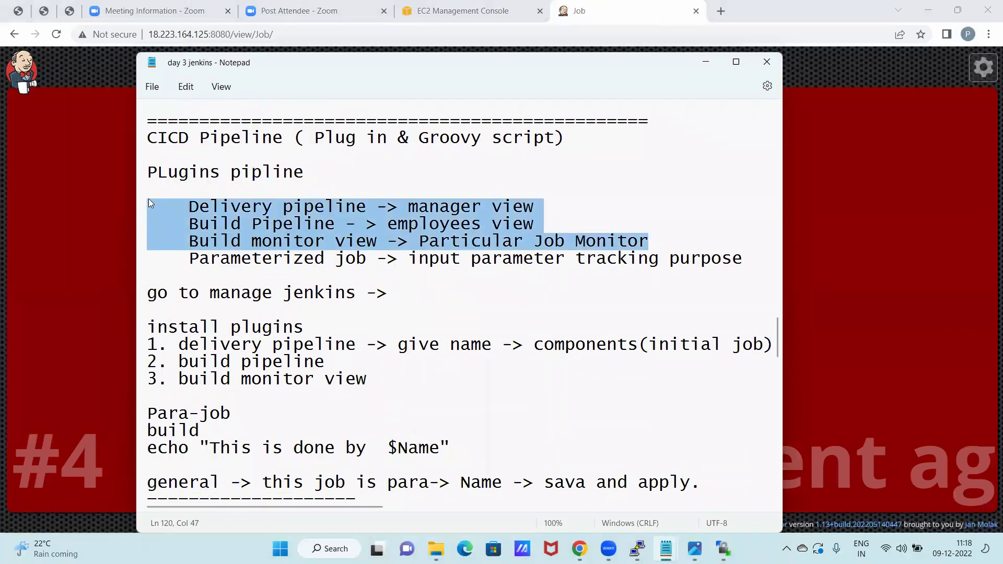
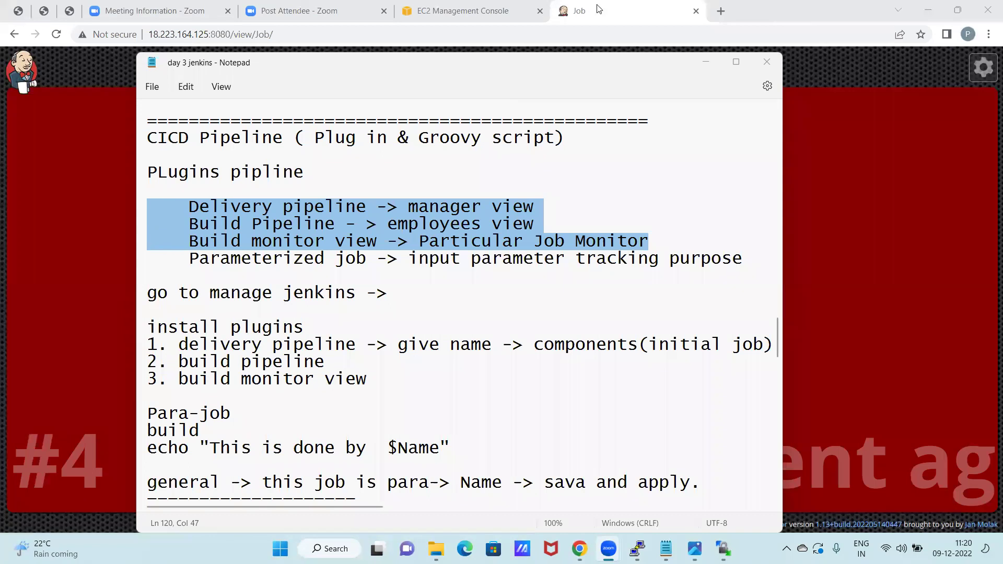
Step: Delete the stray 'bh' so testjob's Execute shell command reads just 'uname', save it, and return to the dashboard
key("alt+Tab")
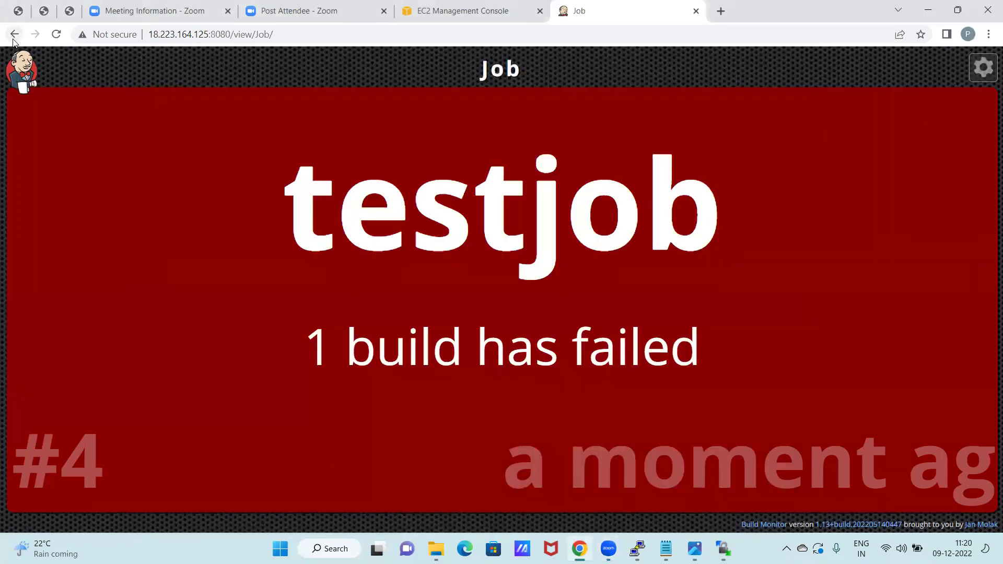
left_click(14, 34)
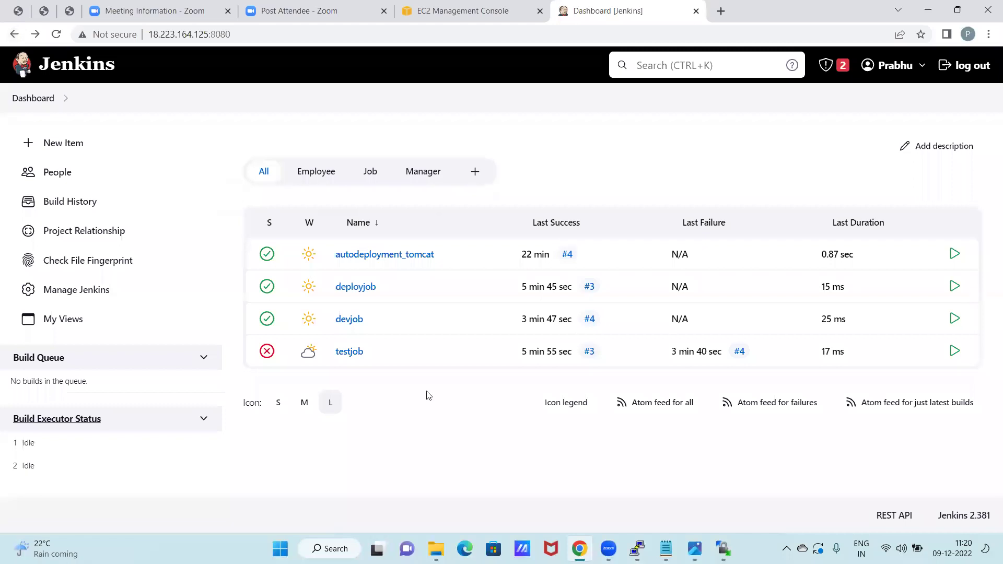
left_click(346, 354)
left_click(62, 261)
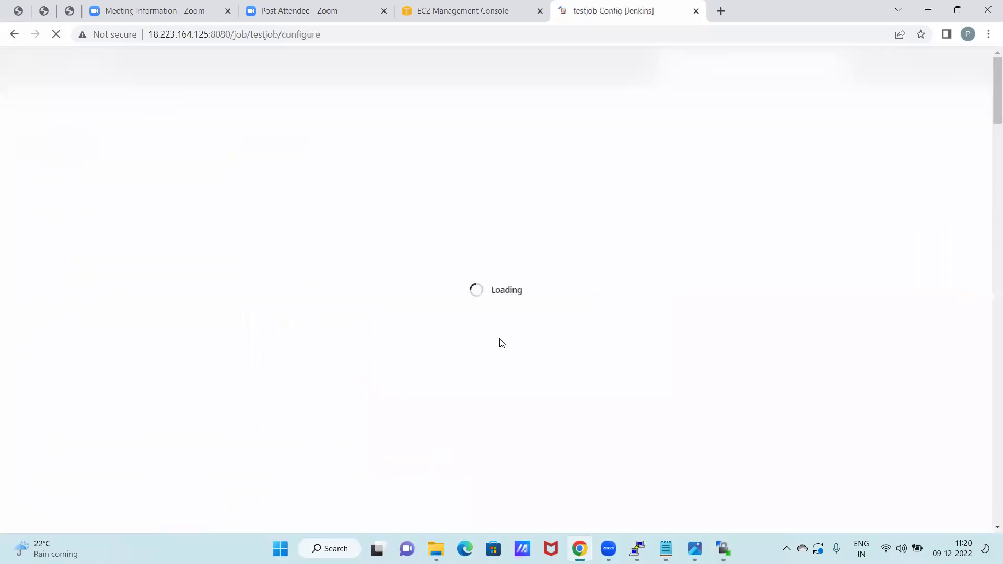
scroll(313, 340, "down", 12)
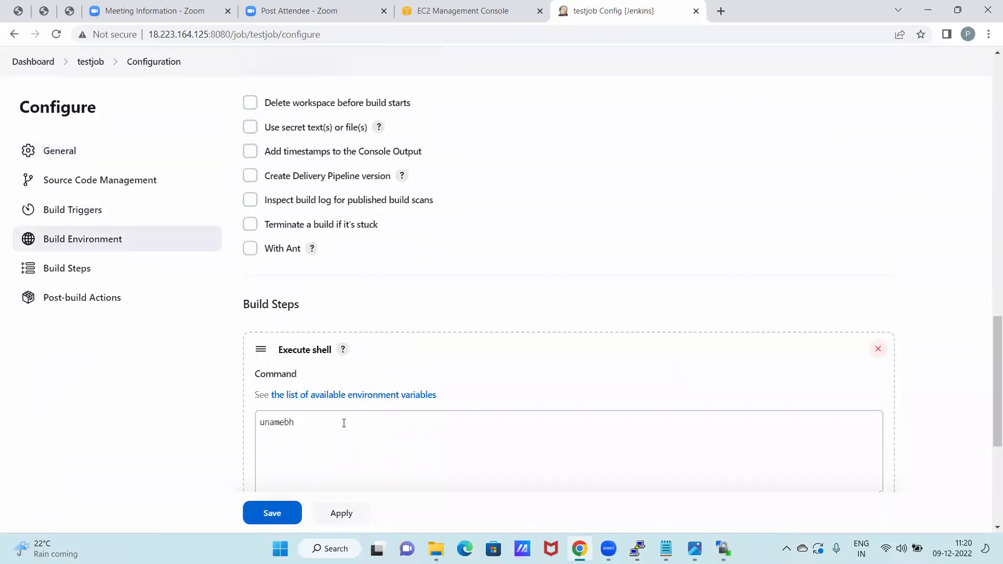
left_click(317, 433)
key("BackSpace")
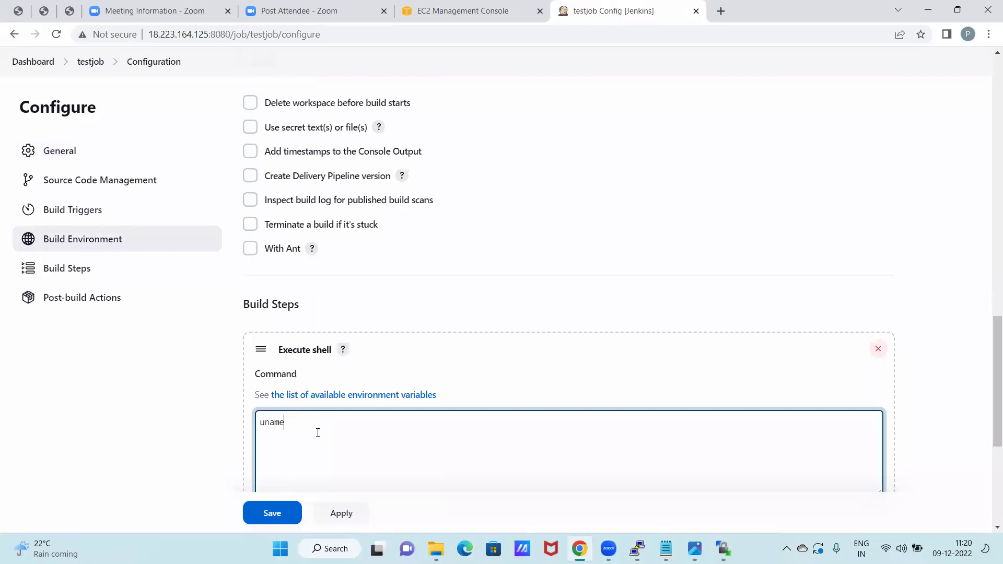
left_click(278, 512)
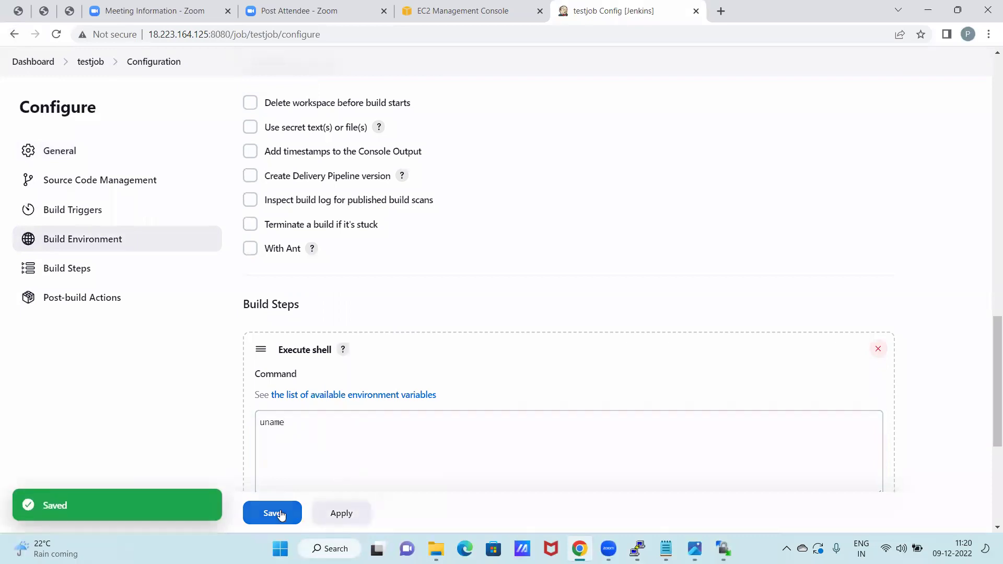
left_click(32, 99)
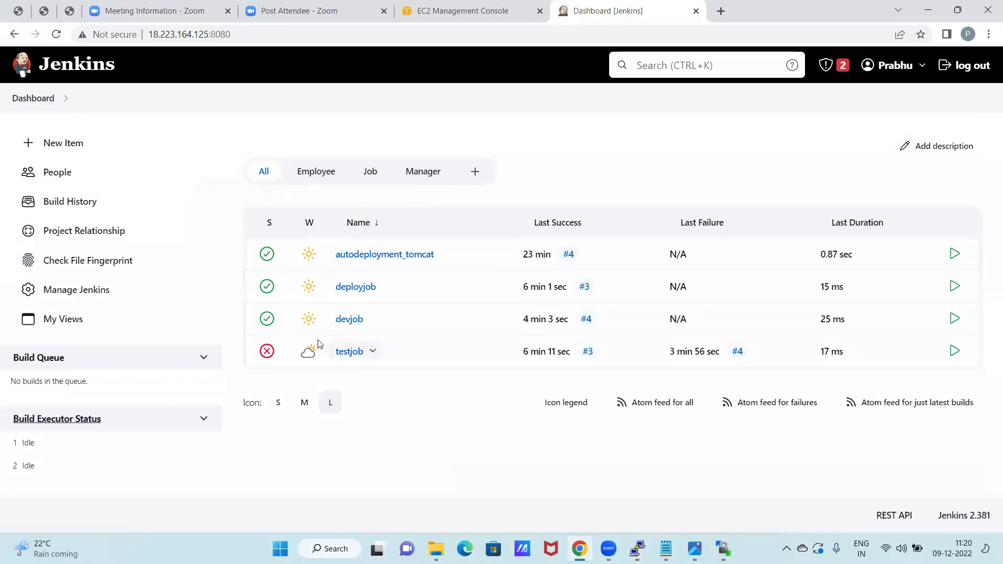
Step: Build devjob, refresh the dashboard until all jobs pass, and confirm on the Job build monitor
left_click(950, 323)
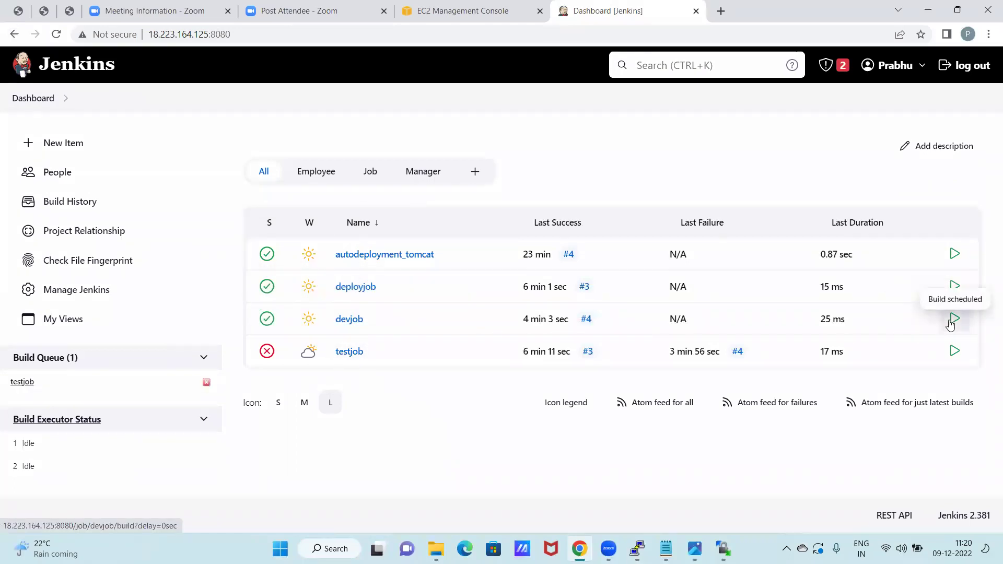
left_click(25, 104)
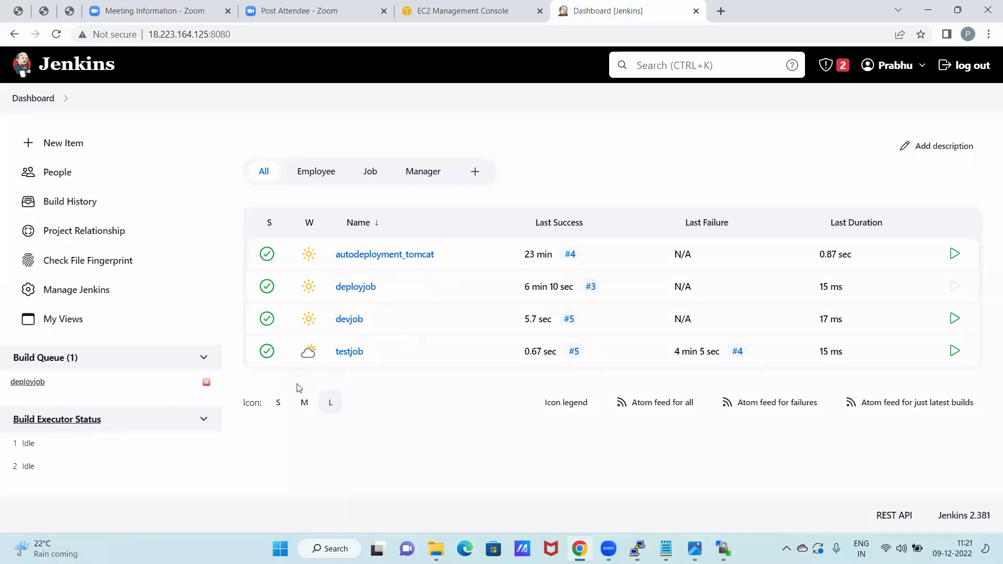
left_click(29, 100)
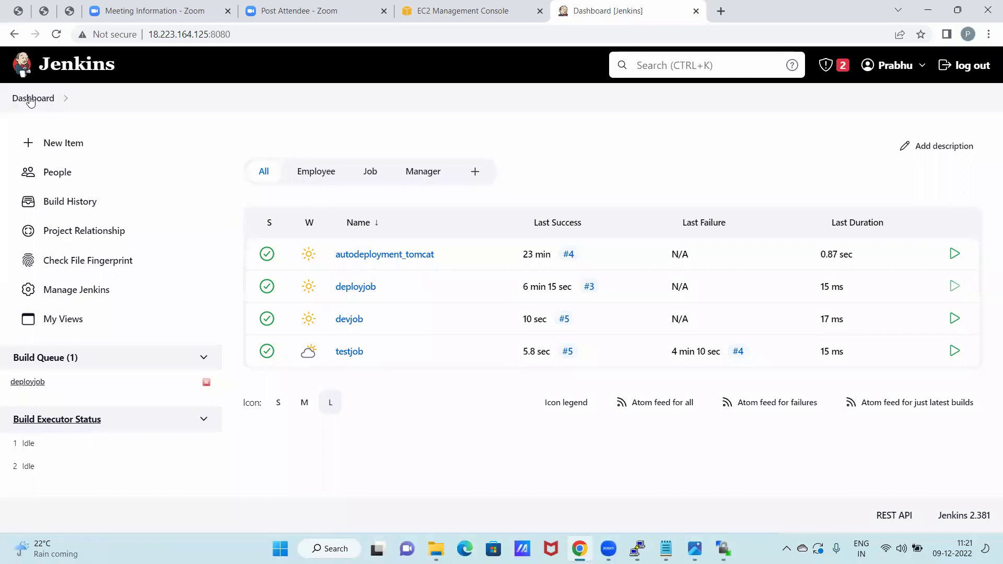
left_click(30, 101)
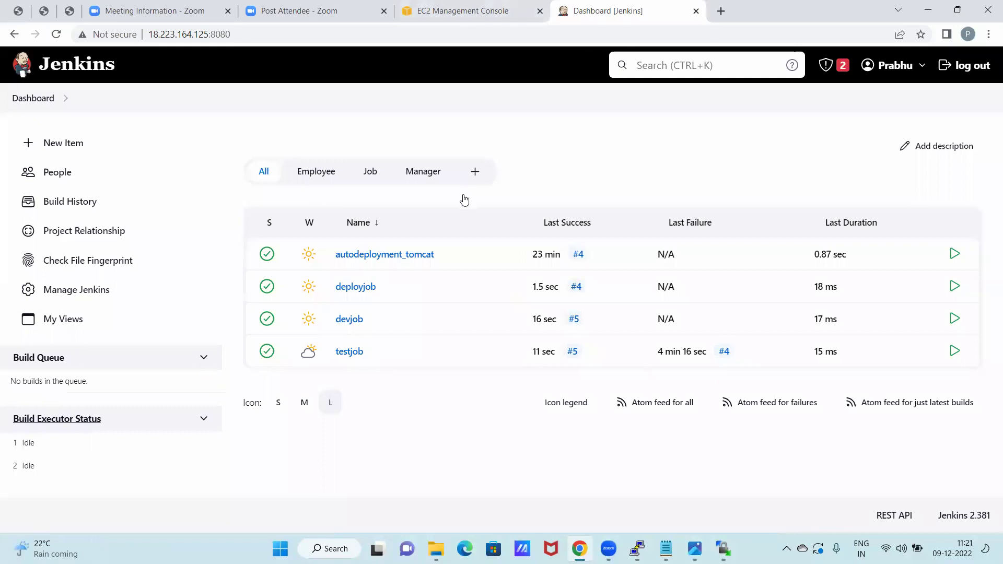
left_click(371, 171)
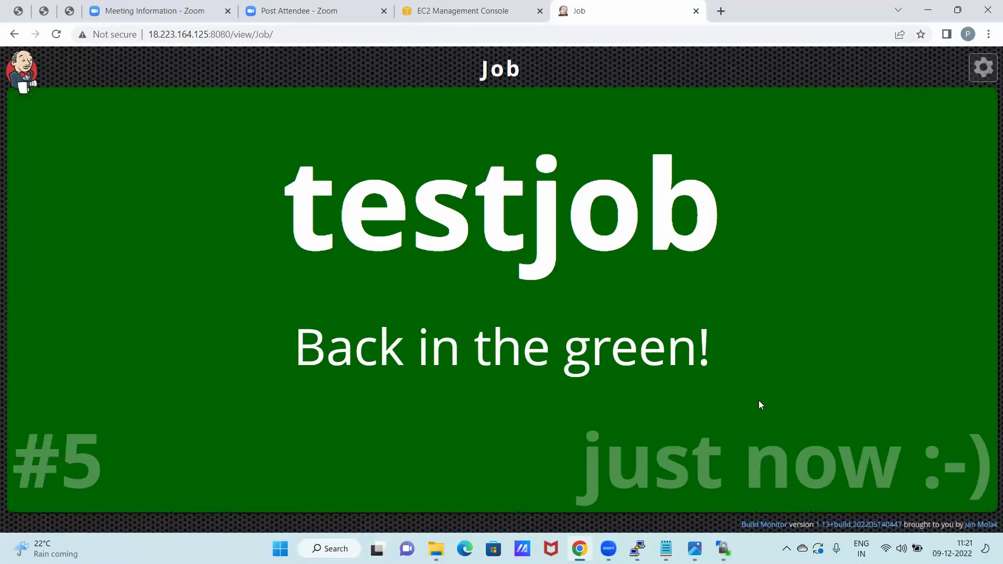
left_click(15, 35)
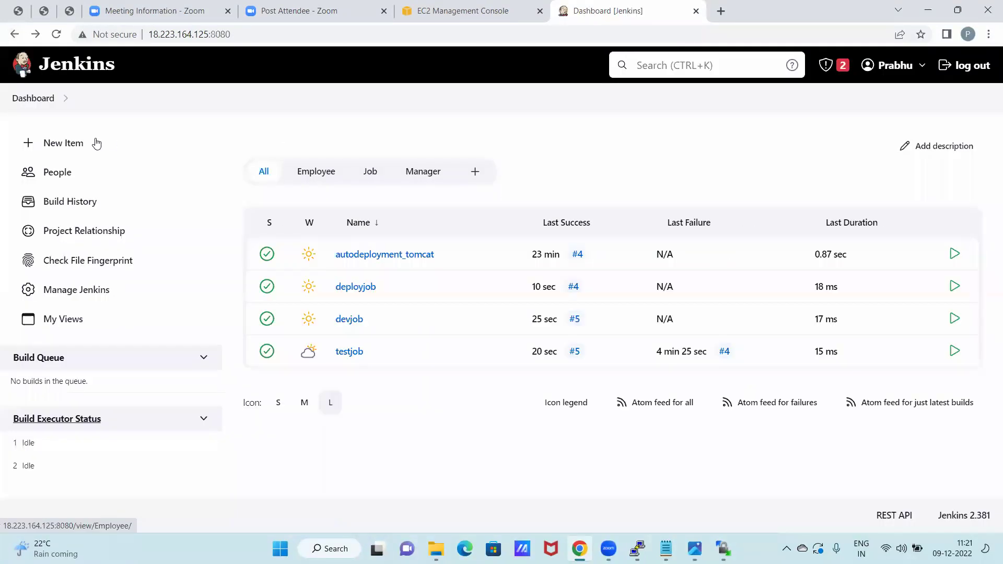
Step: Create a new Freestyle project named para-job
left_click(50, 145)
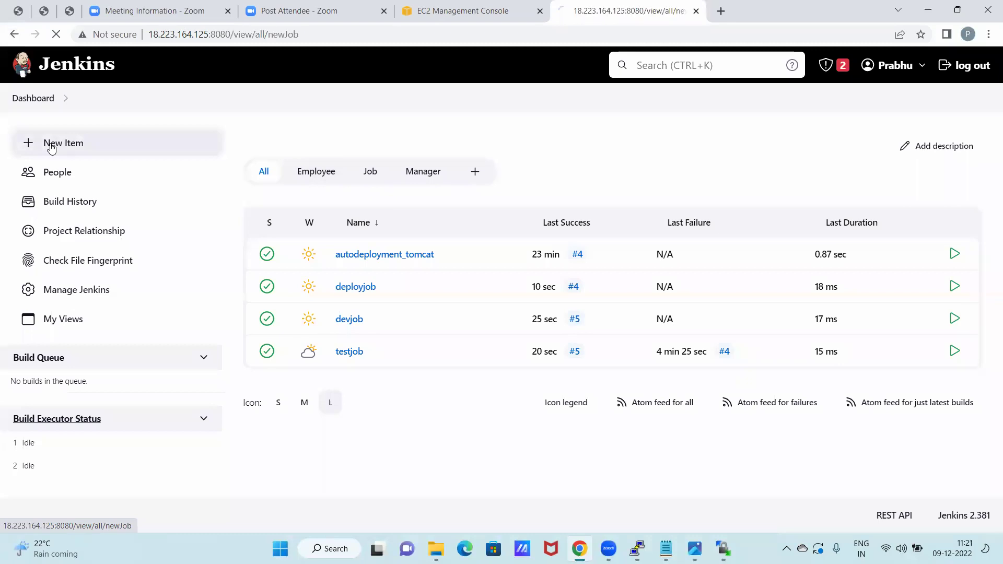
left_click(270, 199)
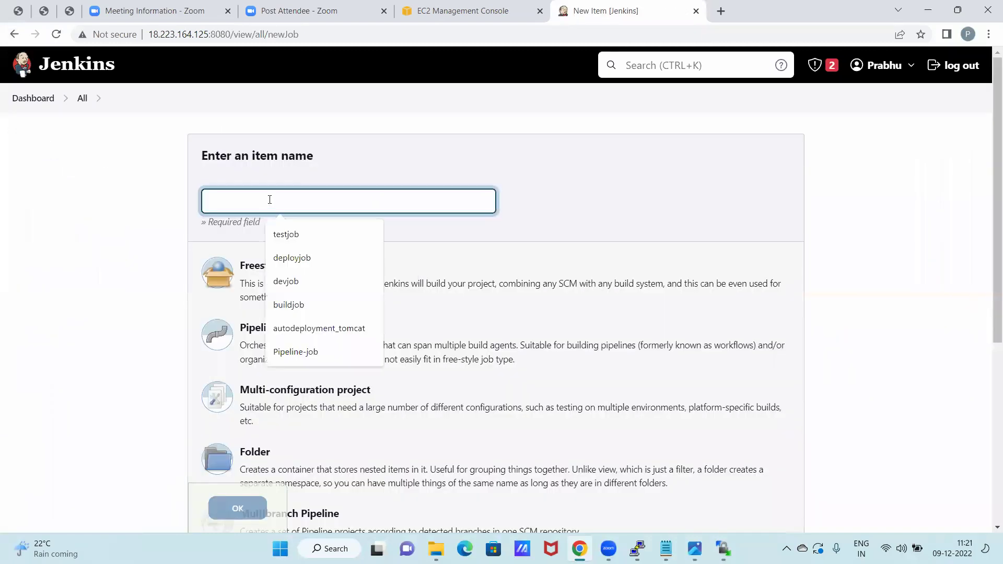
type("para")
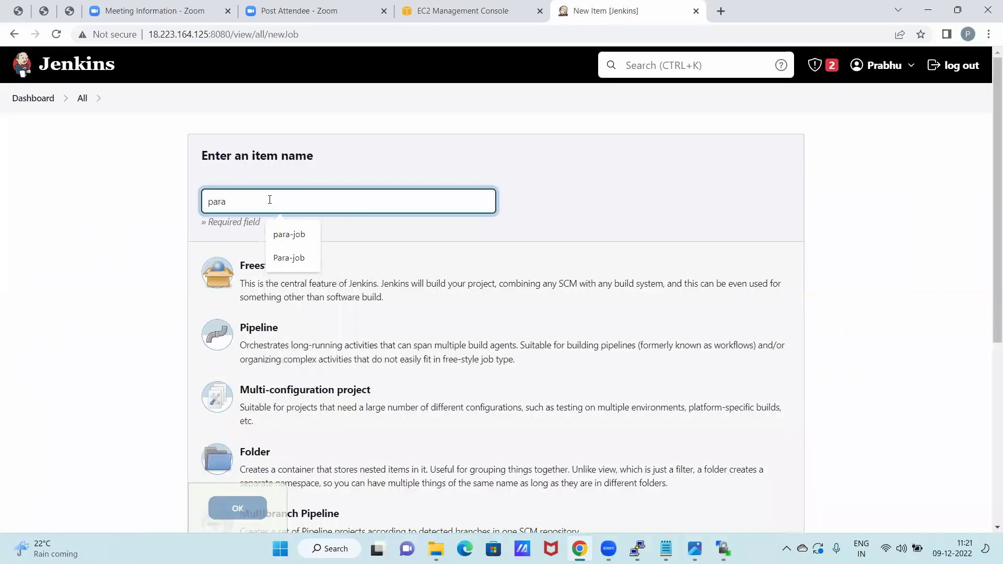
key("Down")
key("Return")
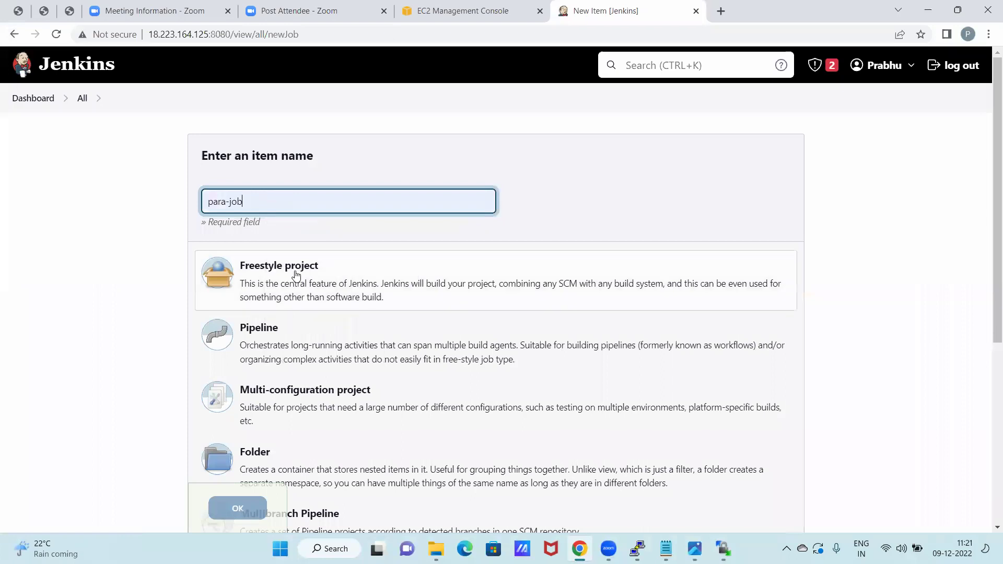
left_click(296, 275)
left_click(236, 509)
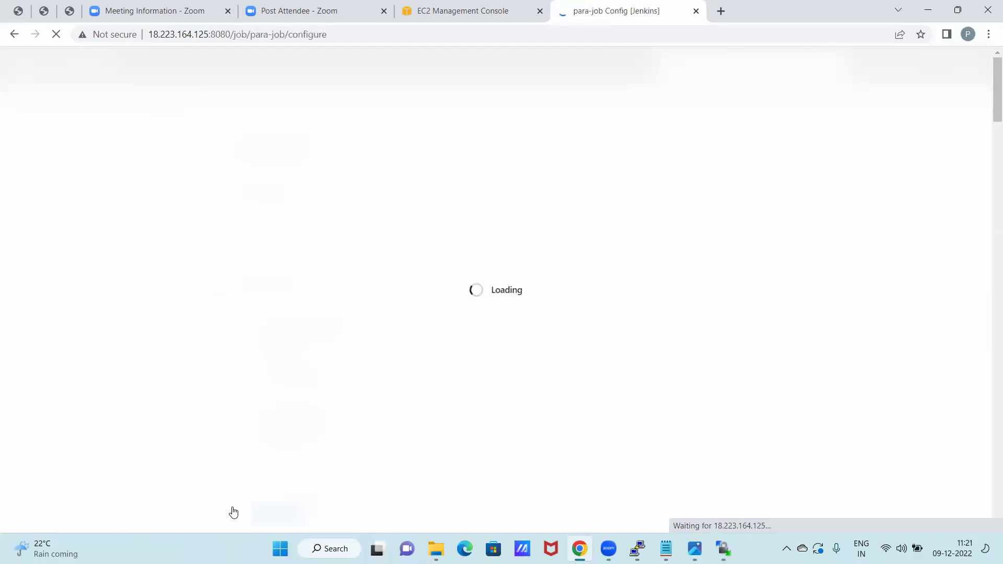
Step: Make para-job parameterised with a String Parameter named 'Name'
scroll(291, 316, "down", 2)
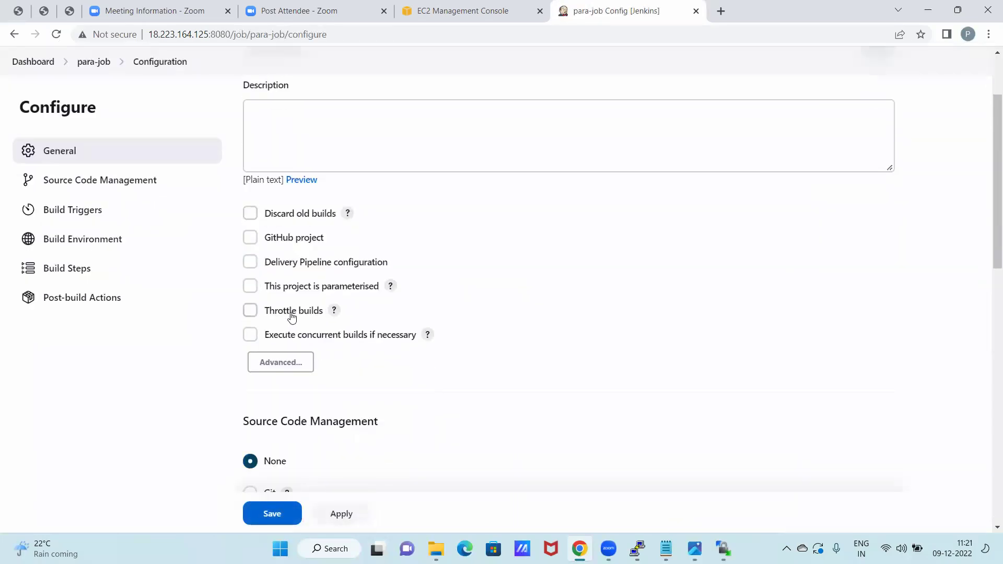
scroll(291, 316, "down", 1)
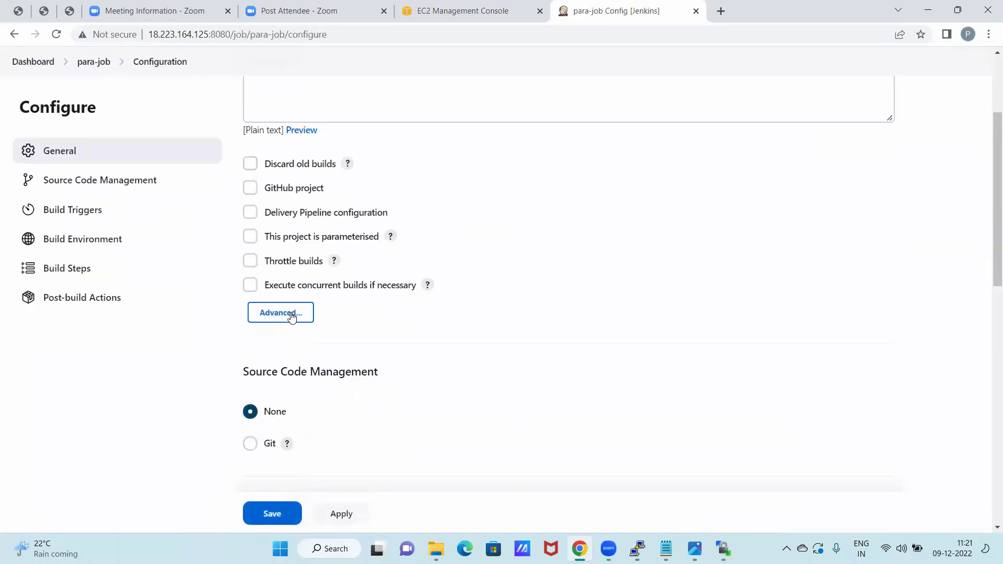
left_click(250, 236)
left_click(312, 261)
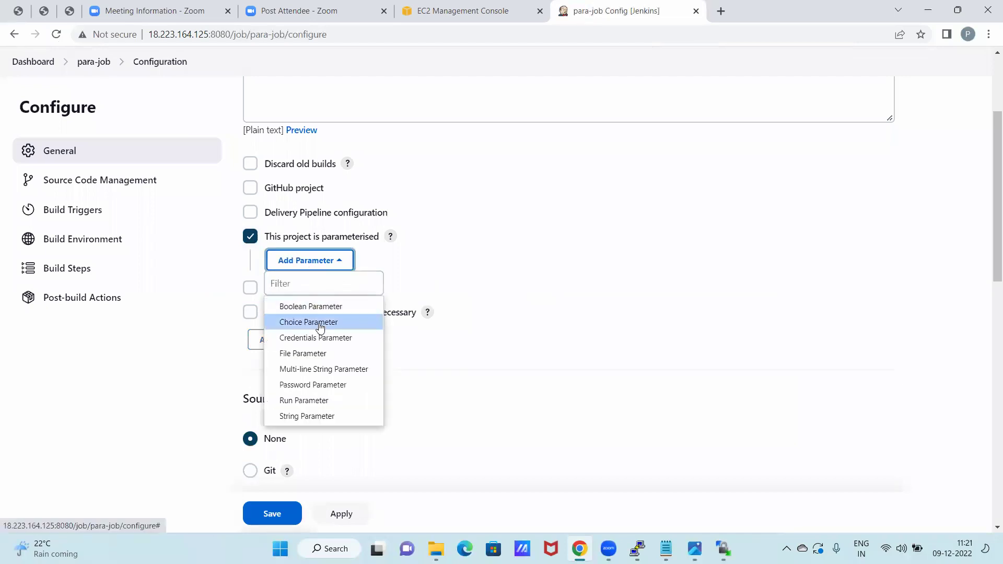
left_click(307, 416)
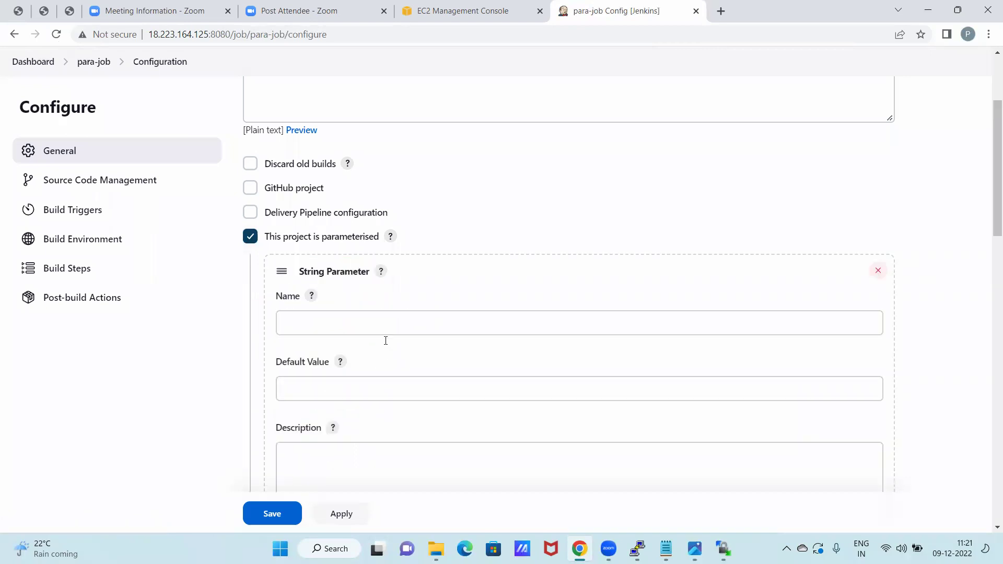
left_click(316, 322)
type("Name")
Step: Add an Execute shell build step to para-job
scroll(421, 383, "down", 5)
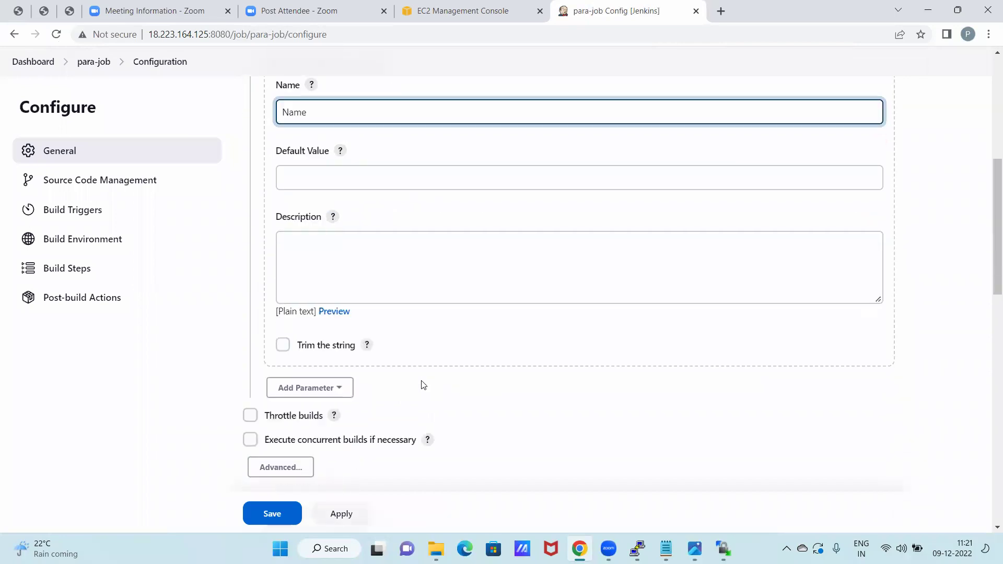
scroll(421, 384, "down", 15)
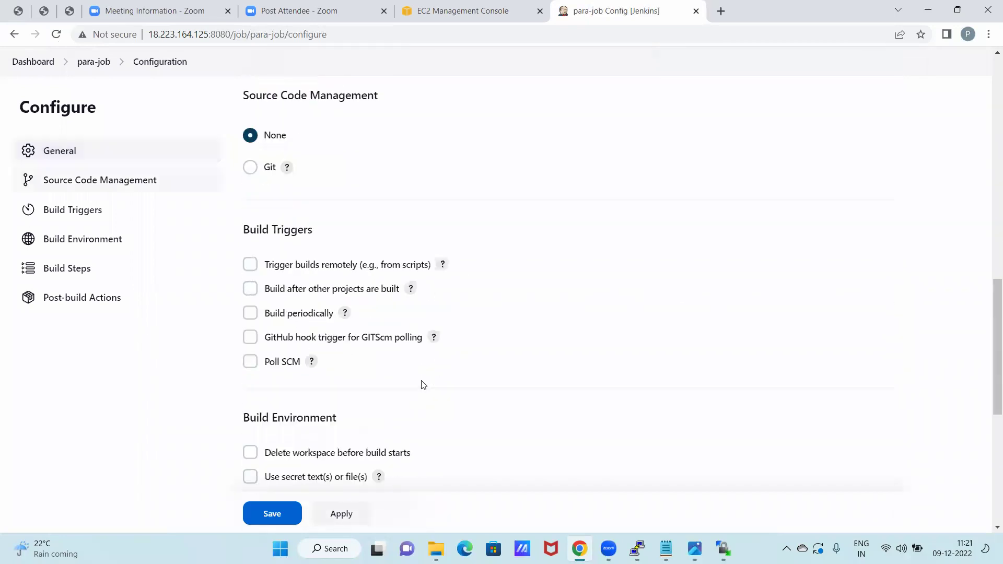
left_click(299, 307)
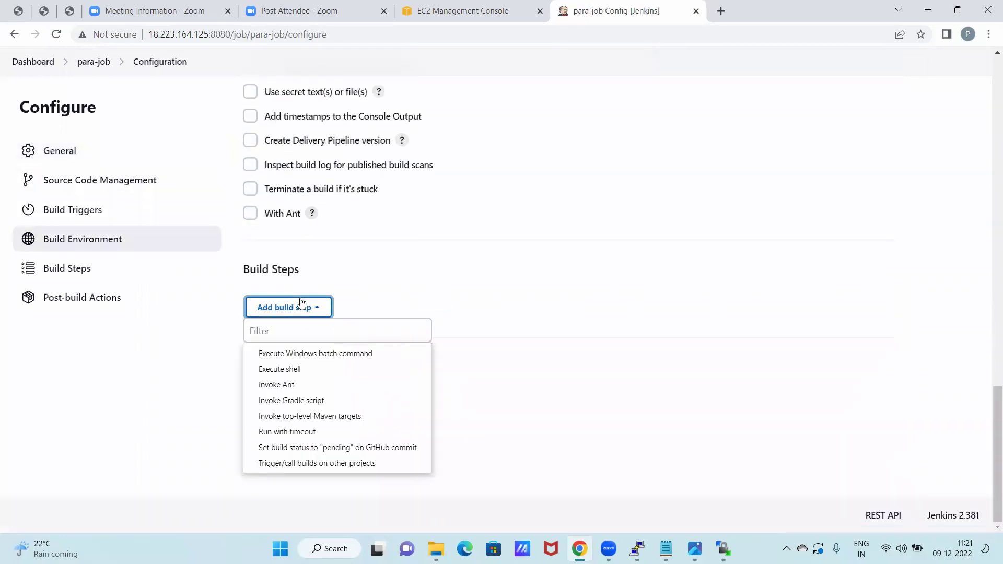
left_click(278, 370)
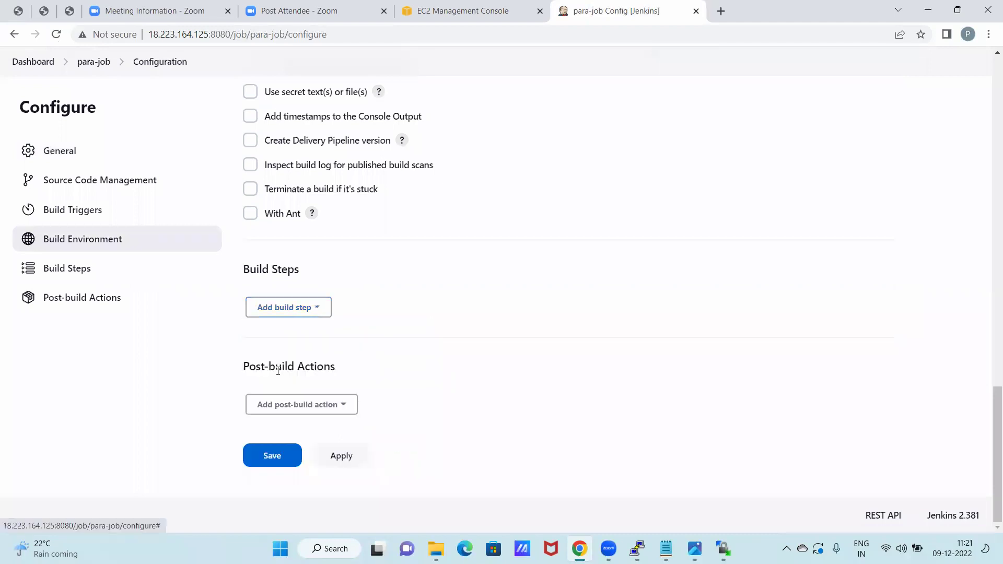
key("alt+Tab")
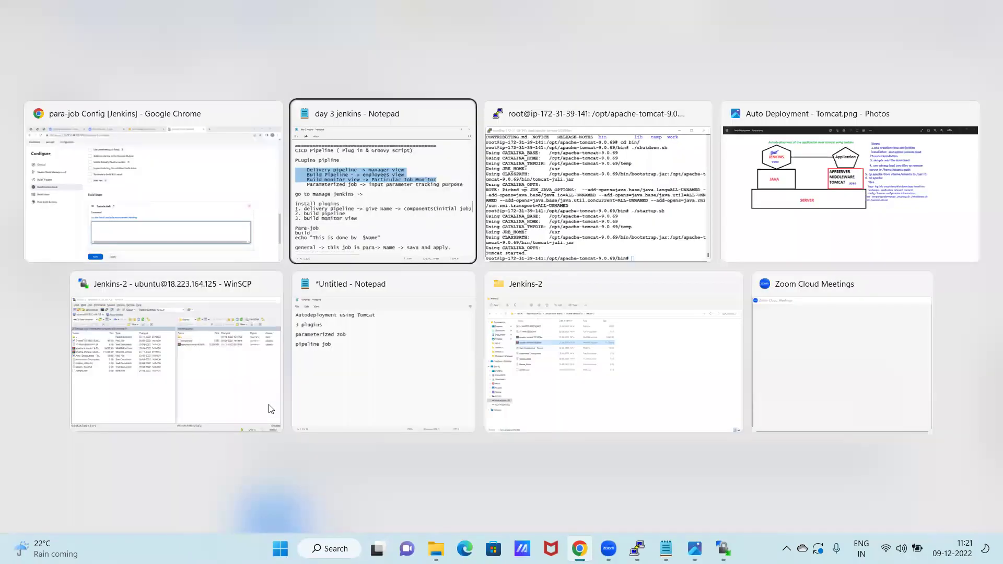
Step: Select the whole echo "This is done by $Name" line in the day 3 jenkins notes
scroll(320, 407, "down", 2)
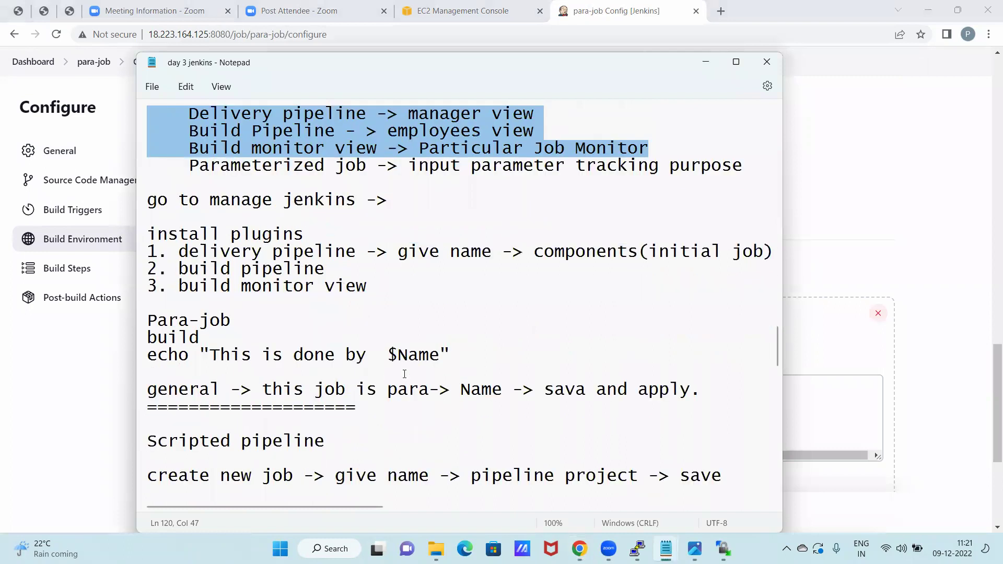
left_click(149, 347)
double_click(149, 347)
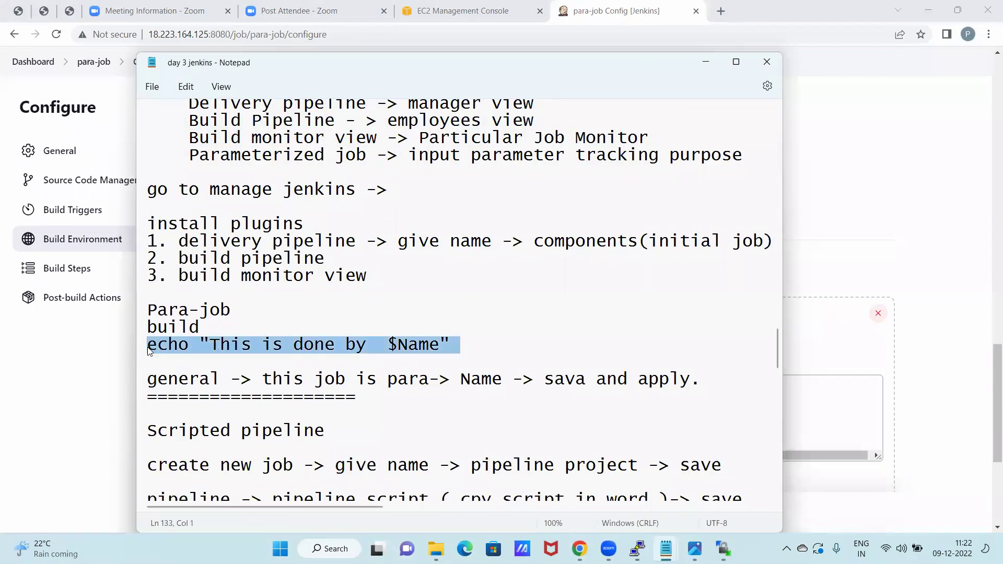
triple_click(149, 349)
Step: Paste echo "This is done by $Name" into para-job's shell command box and apply the configuration
key("alt+Tab")
left_click(344, 380)
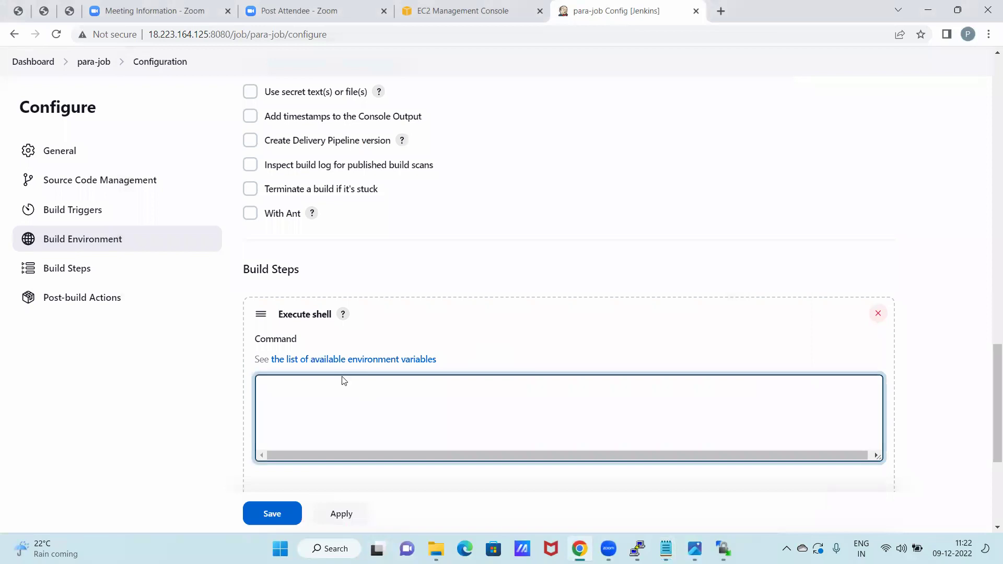
type("echo \"This is done by  $Name\"")
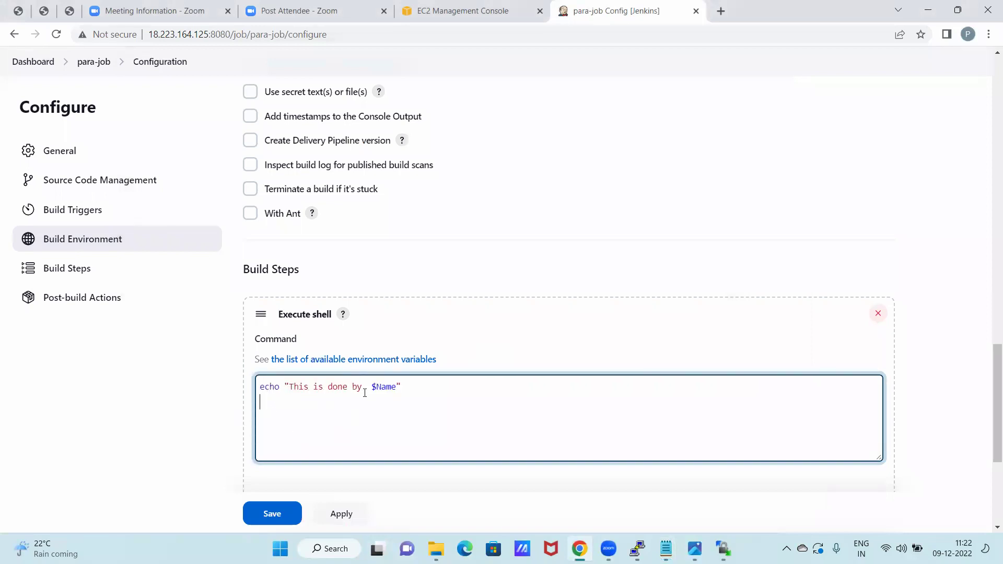
scroll(366, 386, "up", 15)
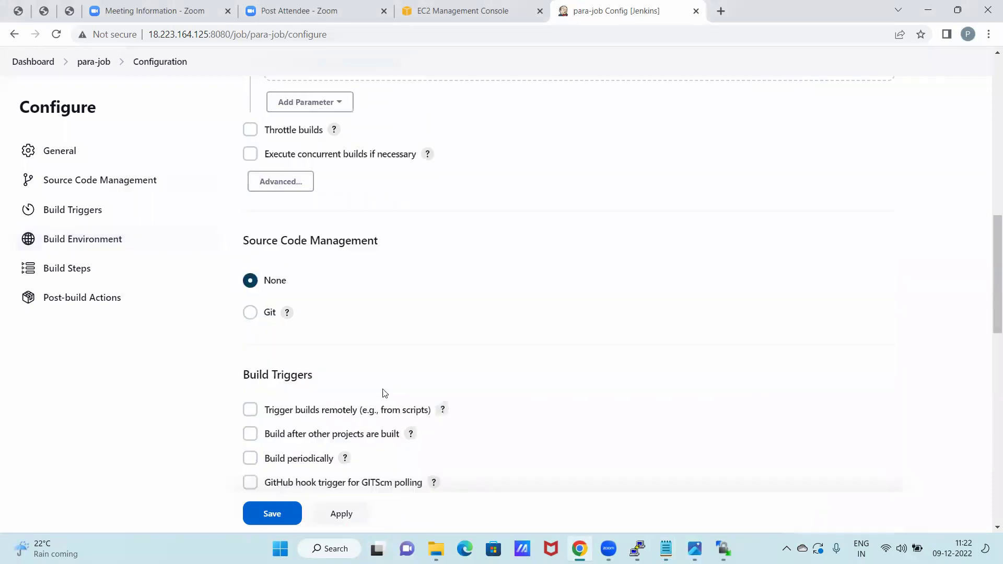
scroll(413, 421, "down", 20)
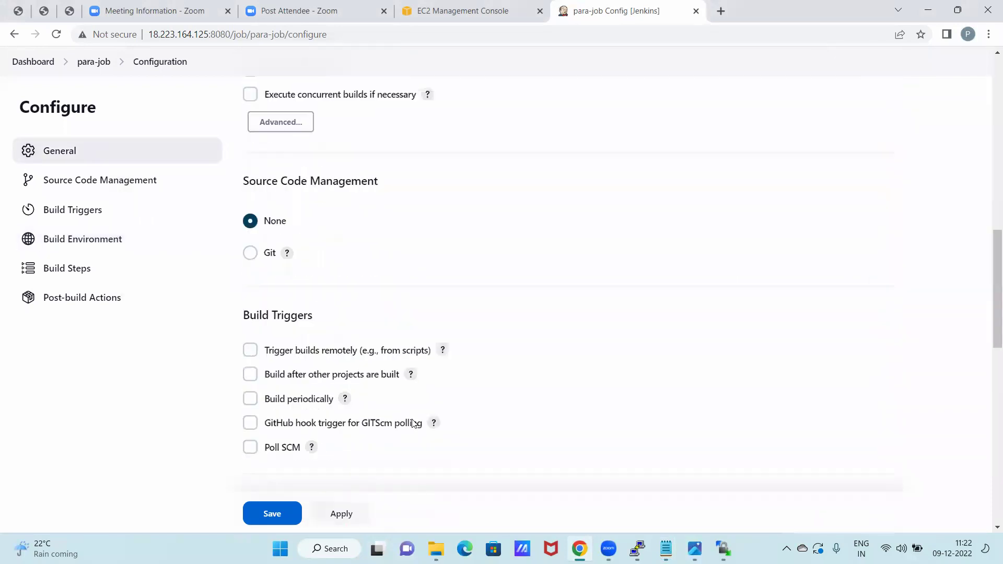
left_click(340, 456)
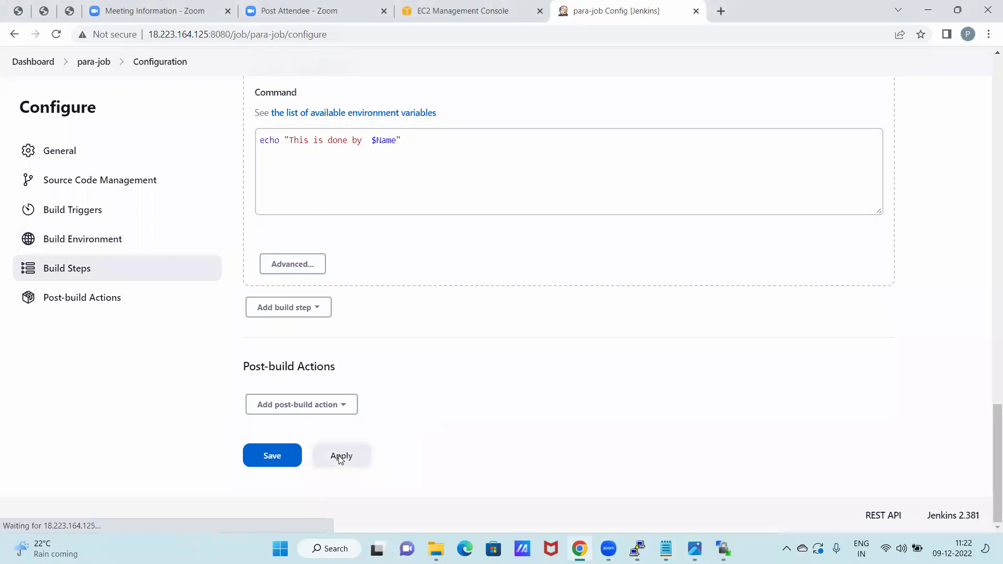
Step: Save para-job, build it with a person's name as the Name parameter, and open build #1's console
left_click(290, 458)
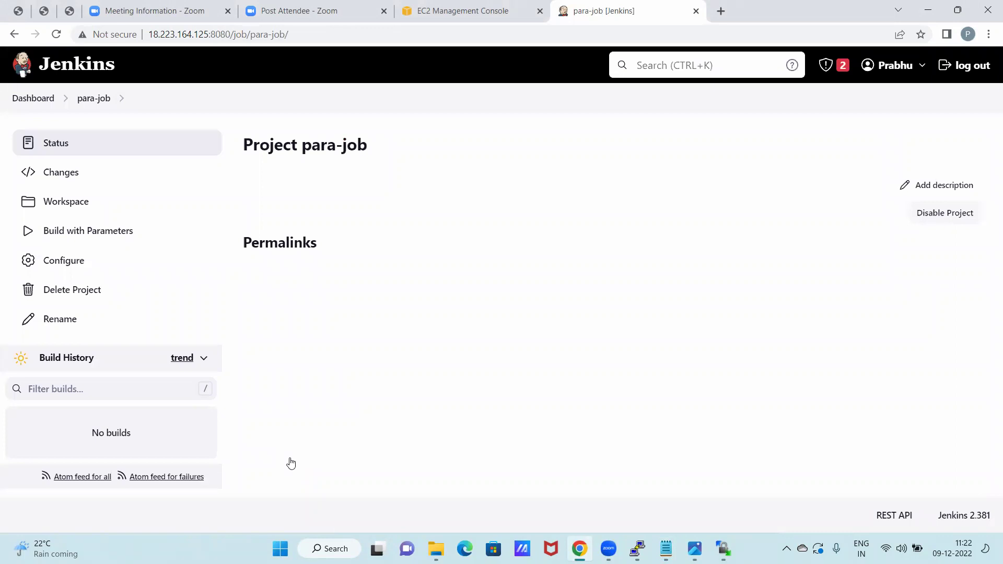
left_click(103, 240)
left_click(289, 229)
type("Prabhu")
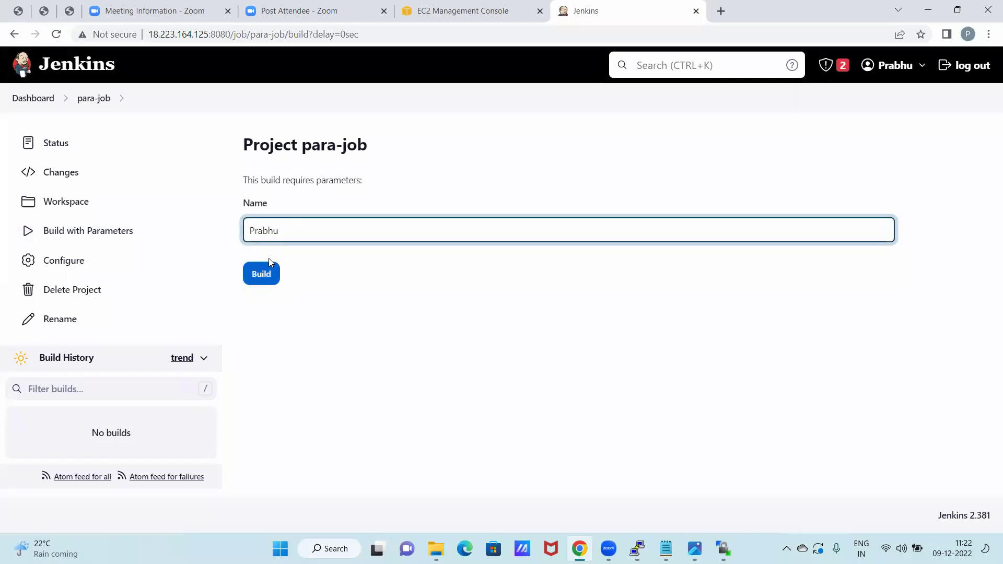
left_click(259, 273)
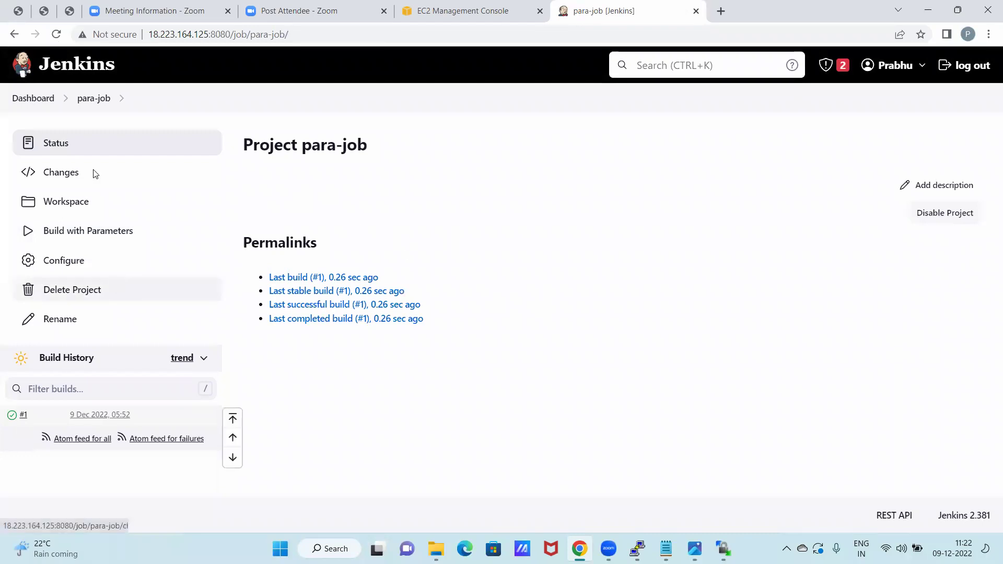
left_click(15, 416)
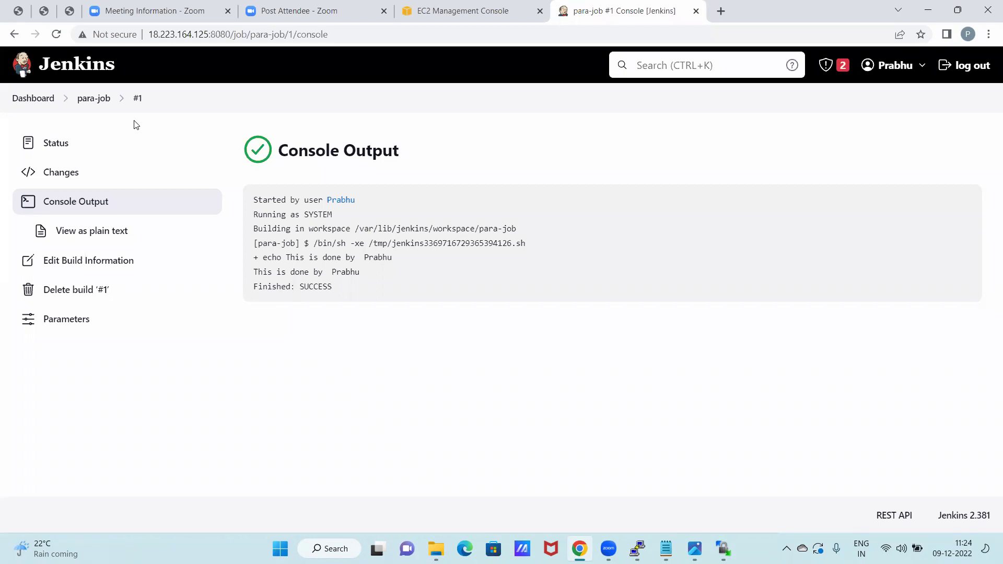
Step: Refresh the EC2 instances list, then go back to the Jenkins dashboard
left_click(488, 8)
left_click(592, 4)
left_click(478, 7)
left_click(612, 5)
left_click(438, 7)
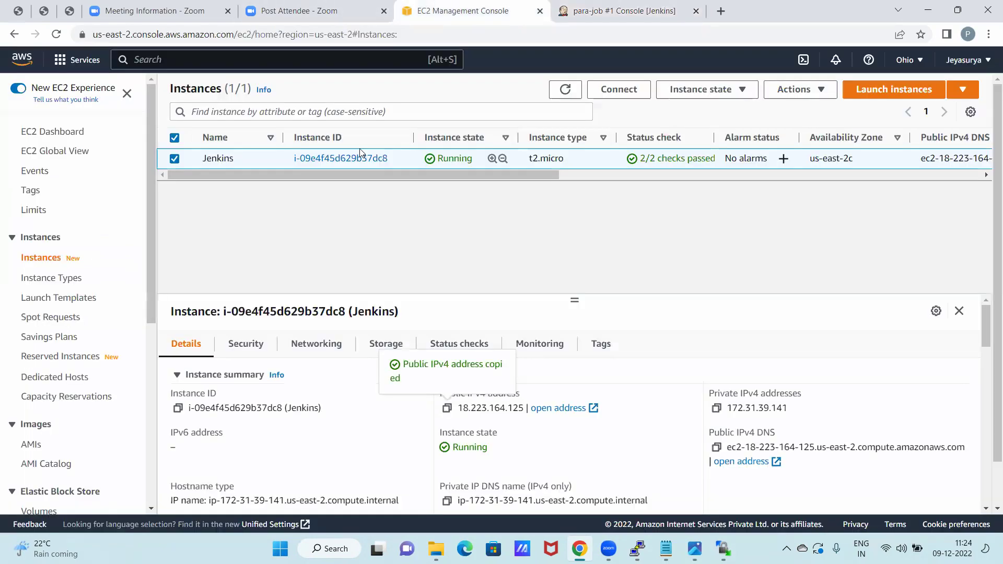
left_click(568, 92)
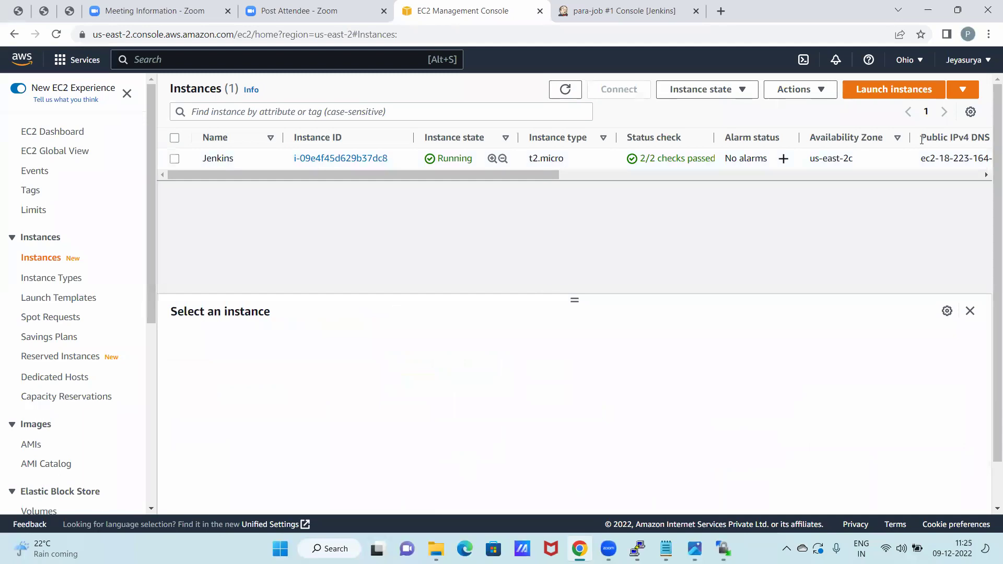
left_click(609, 6)
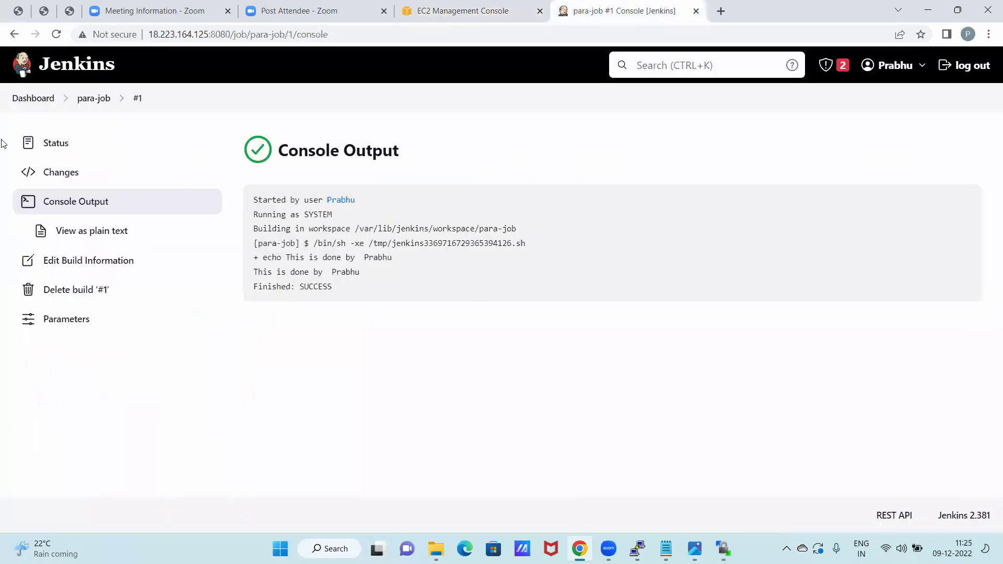
left_click(27, 102)
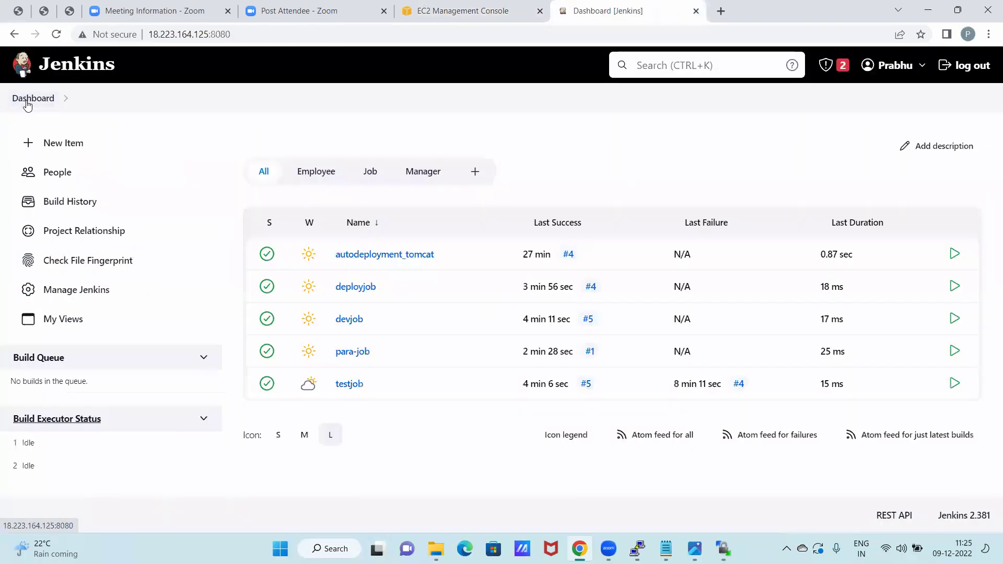
Step: Create a new Pipeline-type item named Pipeline-job
left_click(96, 148)
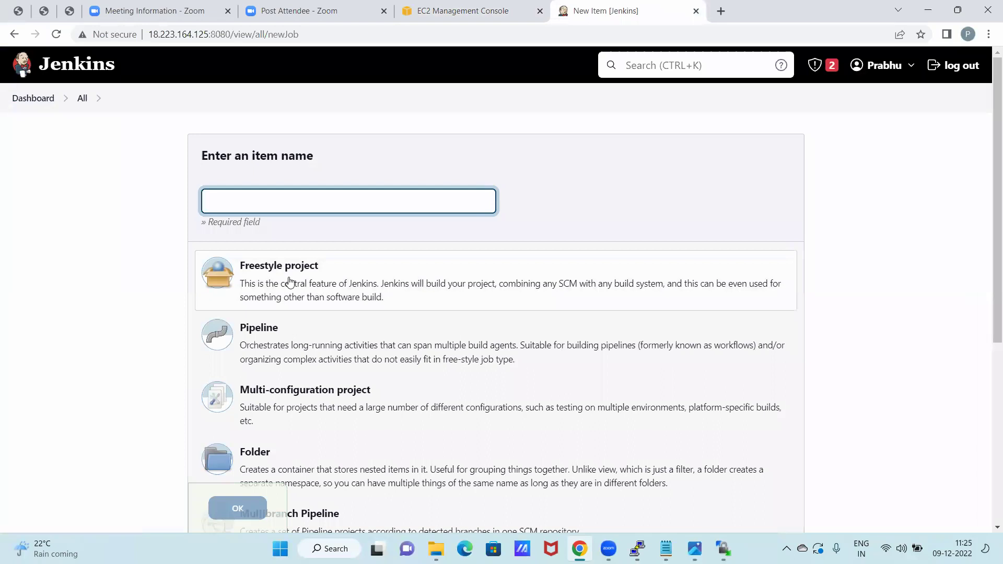
left_click(242, 206)
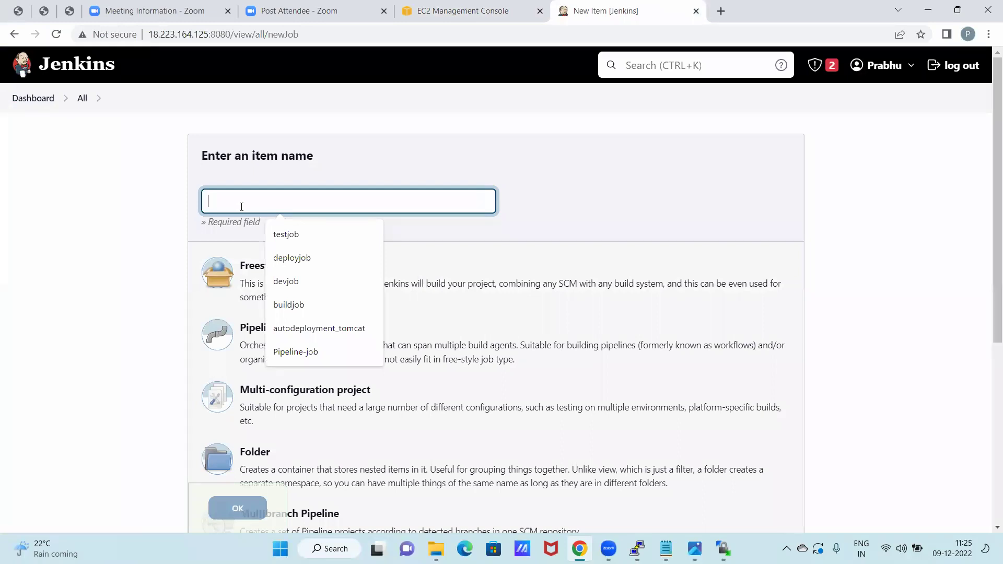
left_click(296, 352)
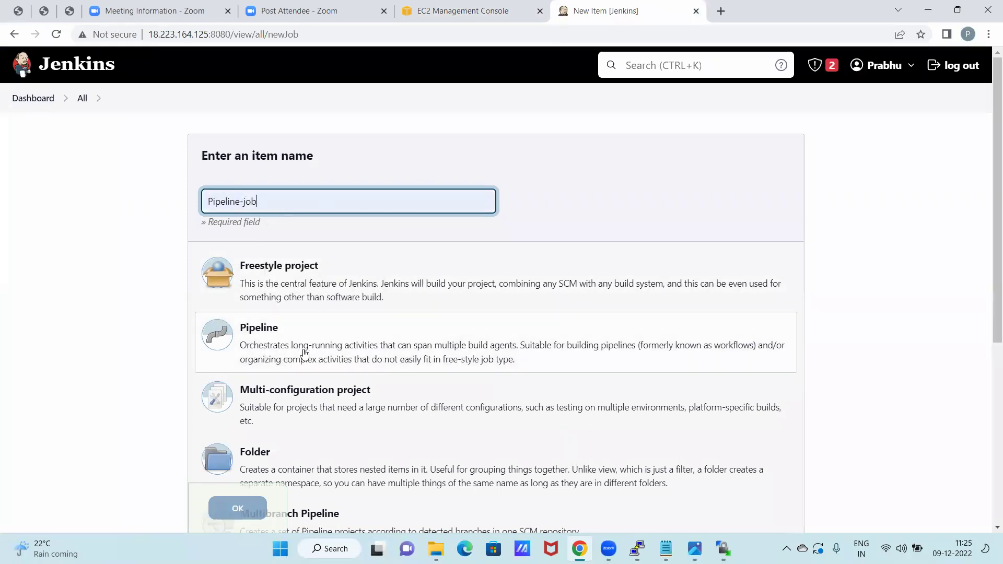
left_click(305, 350)
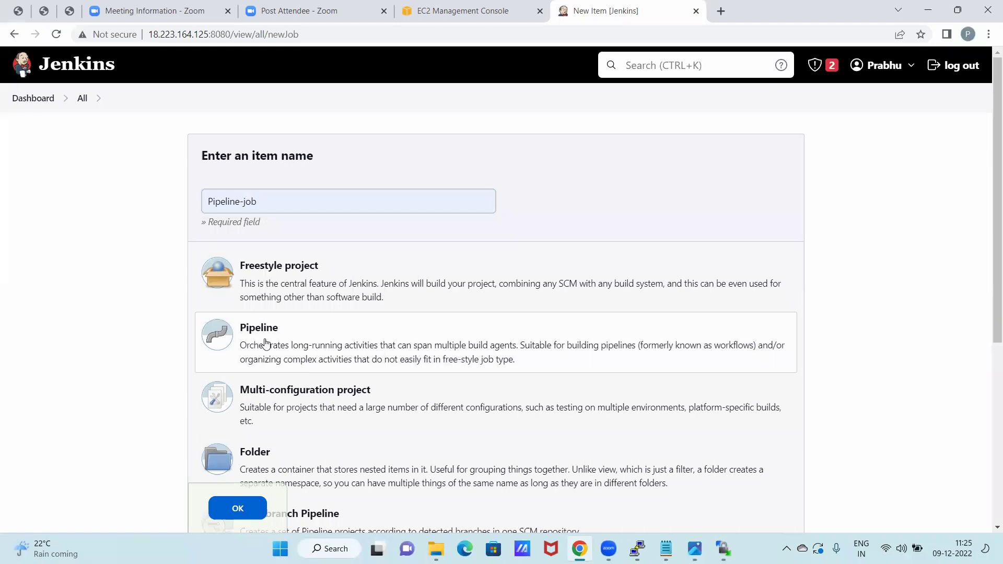
left_click(239, 511)
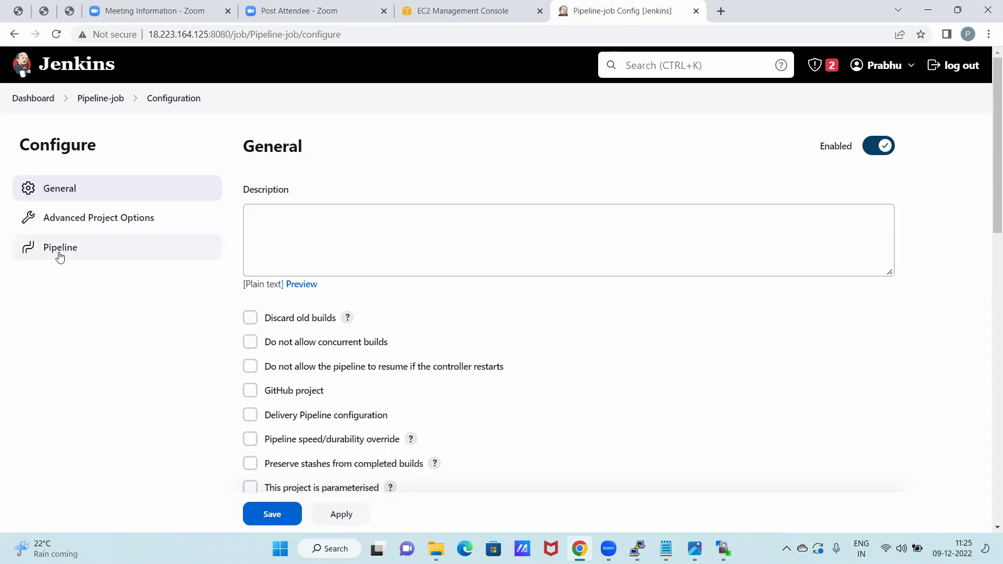
Step: Type and erase test text in Pipeline-job's Script editor, leaving it empty, then bring up the Notepad notes
scroll(447, 472, "down", 10)
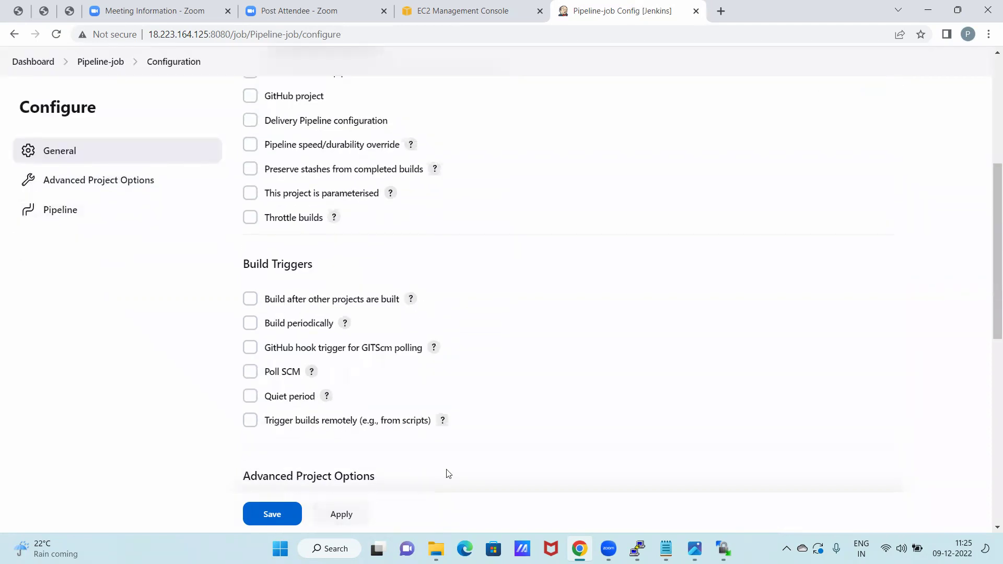
scroll(445, 439, "down", 5)
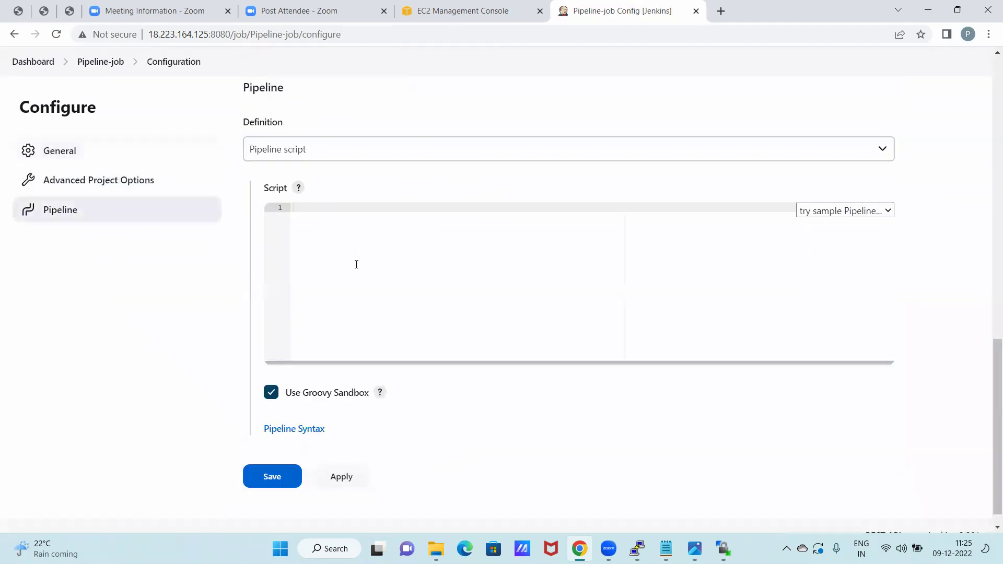
type("sdsdsdsjdkgzn vmxngvsbndf")
key("Return")
type("fjsgfhsbdfm,sd")
key("Return")
type("mvbjxchvklsdfld")
key("BackSpace")
key("BackSpace")
key("BackSpace")
key("BackSpace")
key("BackSpace")
key("BackSpace")
key("BackSpace")
key("BackSpace")
key("BackSpace")
key("BackSpace")
key("BackSpace")
key("BackSpace")
key("BackSpace")
key("BackSpace")
key("BackSpace")
key("BackSpace")
key("BackSpace")
key("BackSpace")
key("BackSpace")
key("BackSpace")
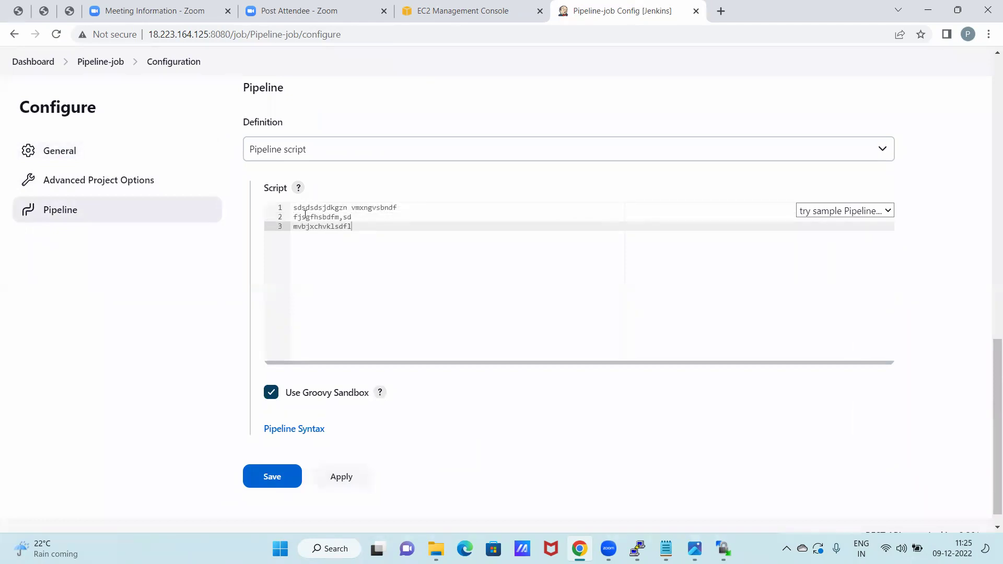
key("BackSpace")
key("BackSpace")
key("BackSpace")
key("BackSpace")
key("BackSpace")
key("BackSpace")
key("BackSpace")
key("BackSpace")
key("BackSpace")
key("BackSpace")
key("BackSpace")
key("BackSpace")
key("BackSpace")
key("BackSpace")
key("BackSpace")
key("BackSpace")
key("BackSpace")
key("BackSpace")
key("BackSpace")
key("BackSpace")
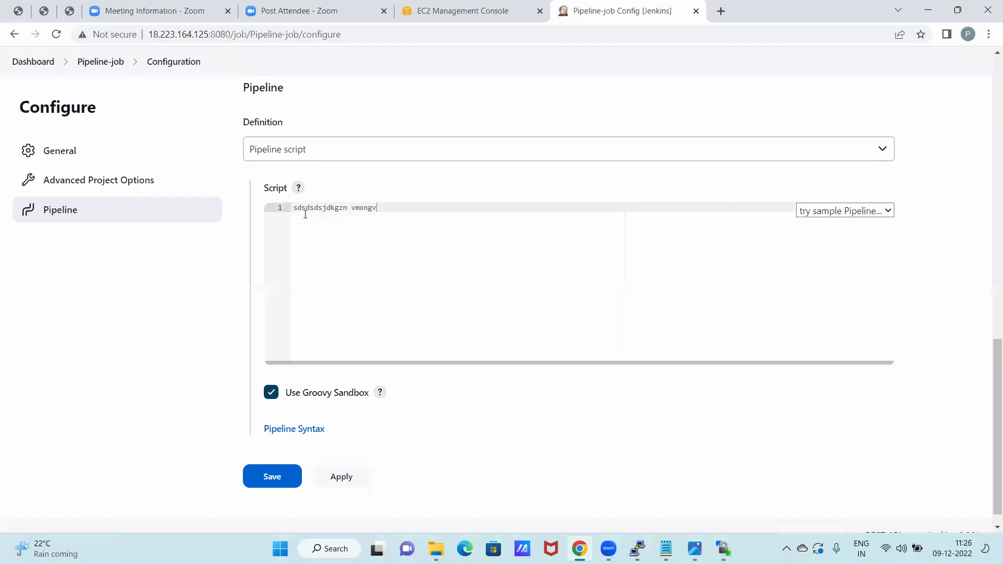
key("alt+Tab")
scroll(386, 288, "down", 6)
Step: Copy the node script with Commit, Build and Manual Test stages into Pipeline-job's Script editor
left_click(149, 241)
double_click(149, 241)
key("shift+Down")
key("shift+Down")
key("shift+Down")
key("shift+Down")
key("shift+Down")
key("shift+Down")
key("shift+Down")
key("shift+Down")
key("shift+Down")
key("shift+Down")
key("shift+Down")
key("shift+Down")
key("shift+Down")
key("shift+Down")
key("shift+Down")
key("shift+Down")
key("shift+Down")
key("shift+Down")
key("shift+Down")
key("shift+Down")
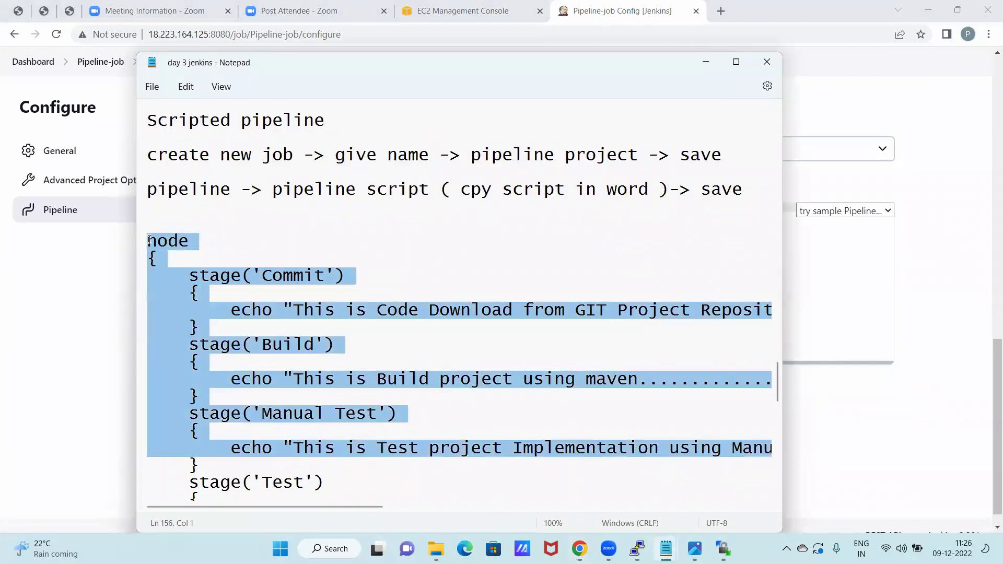
key("shift+Down")
key("shift+Down")
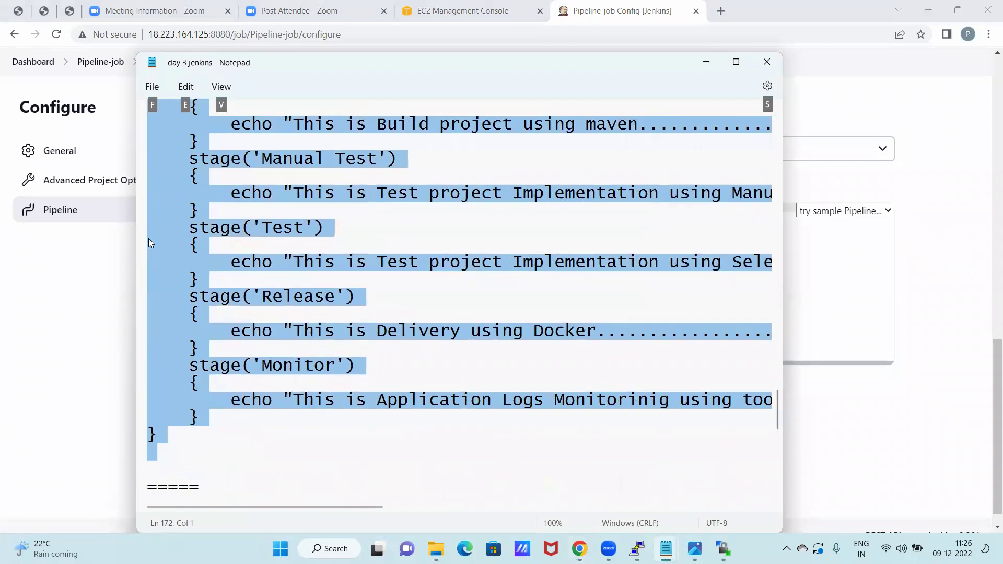
key("alt+Tab")
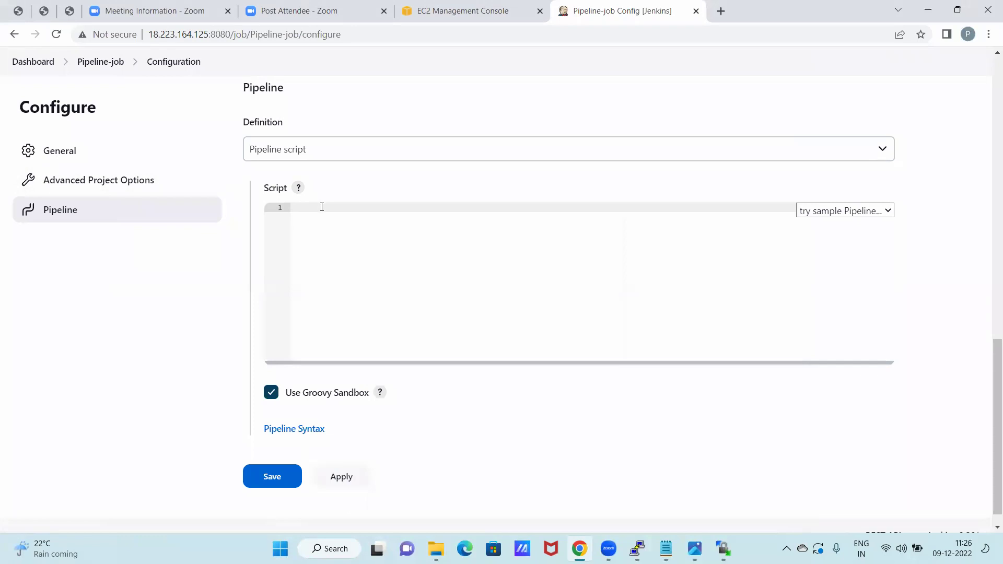
key("ctrl+v")
Step: Review the pasted script with its six stages from Commit to Monitor, then apply and save Pipeline-job
scroll(411, 253, "up", 3)
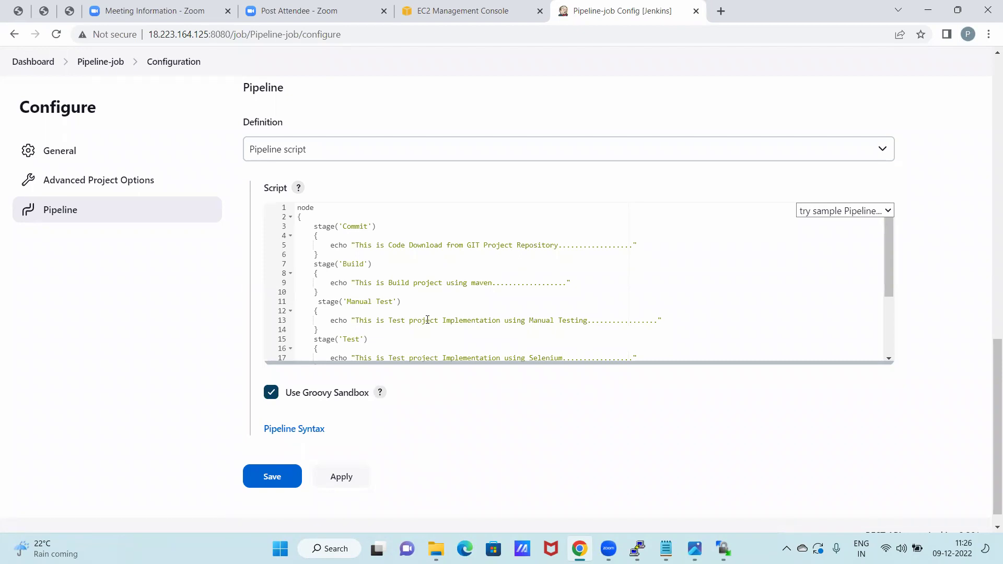
scroll(427, 319, "down", 3)
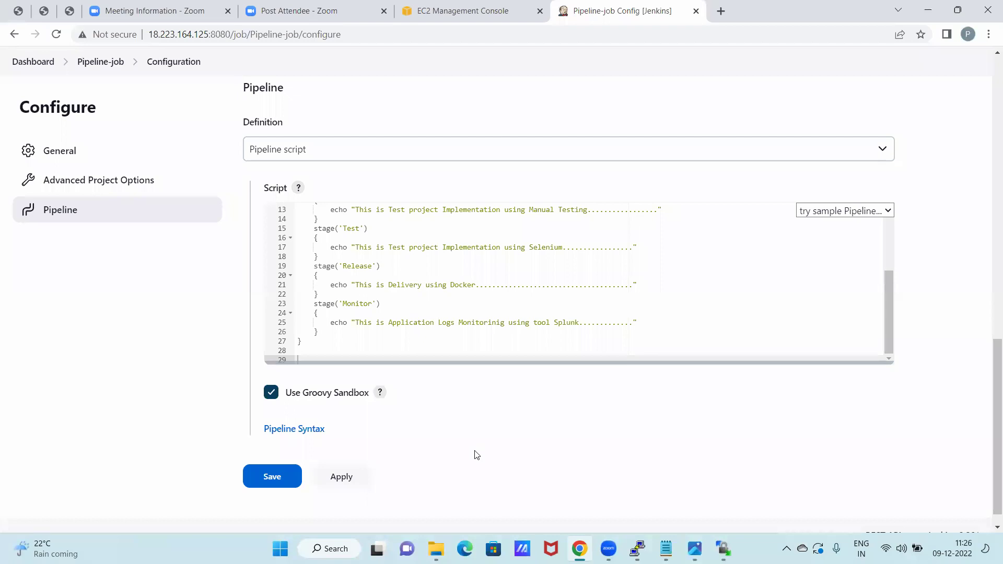
scroll(475, 454, "down", 1)
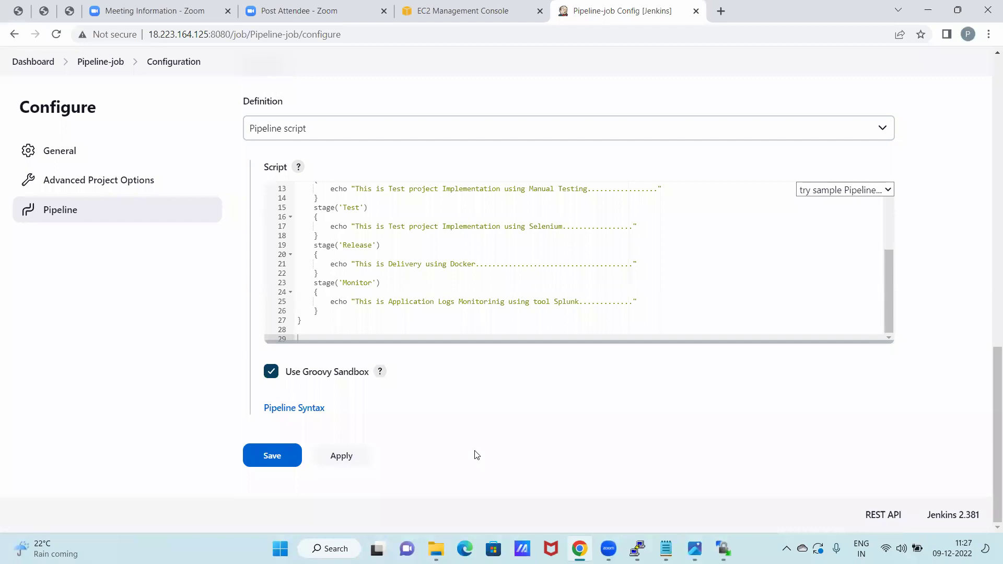
left_click(359, 461)
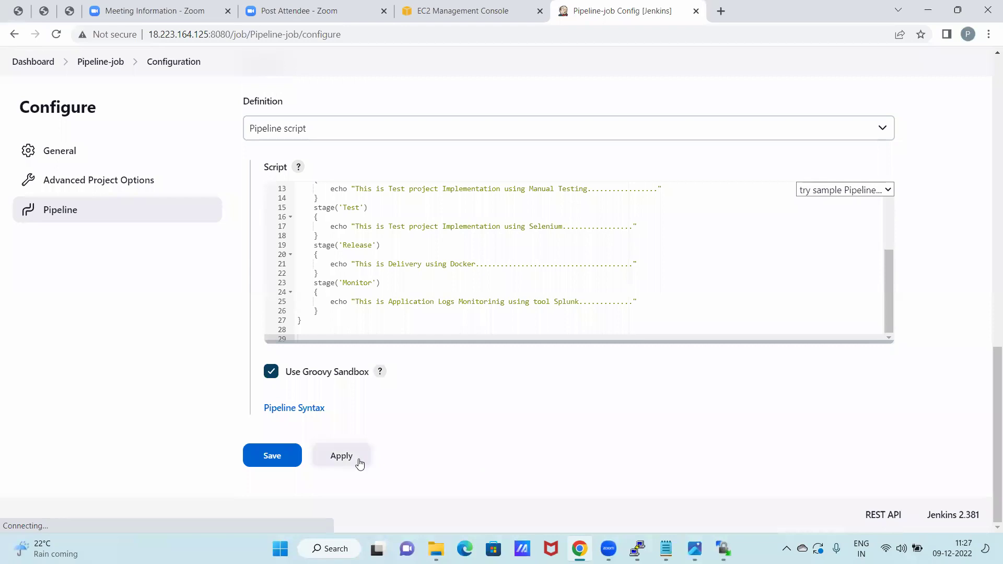
left_click(268, 466)
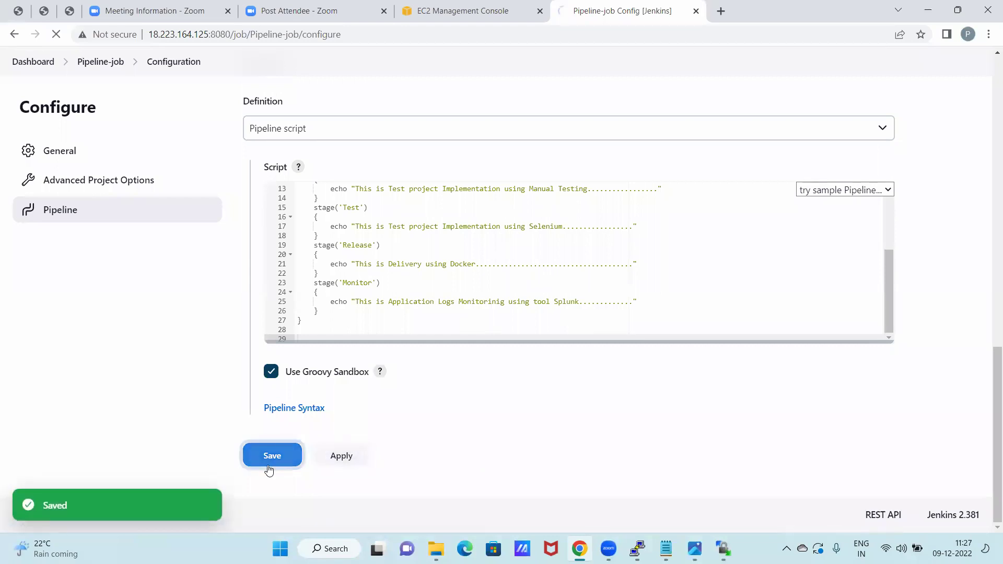